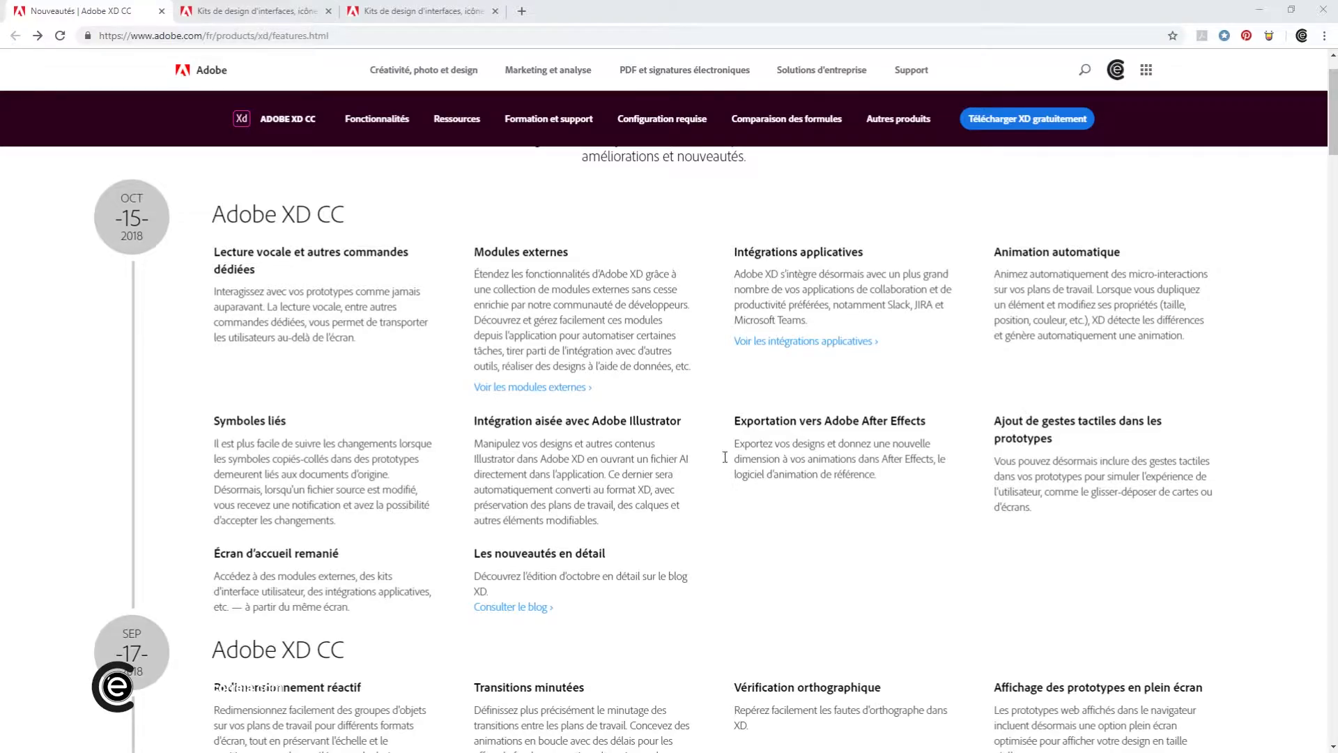
Review the linked symbols (Symboles liés) and external modules (Modules externes) entries in the October 2018 Adobe XD release notes
drag(286, 420, 213, 421)
click(195, 401)
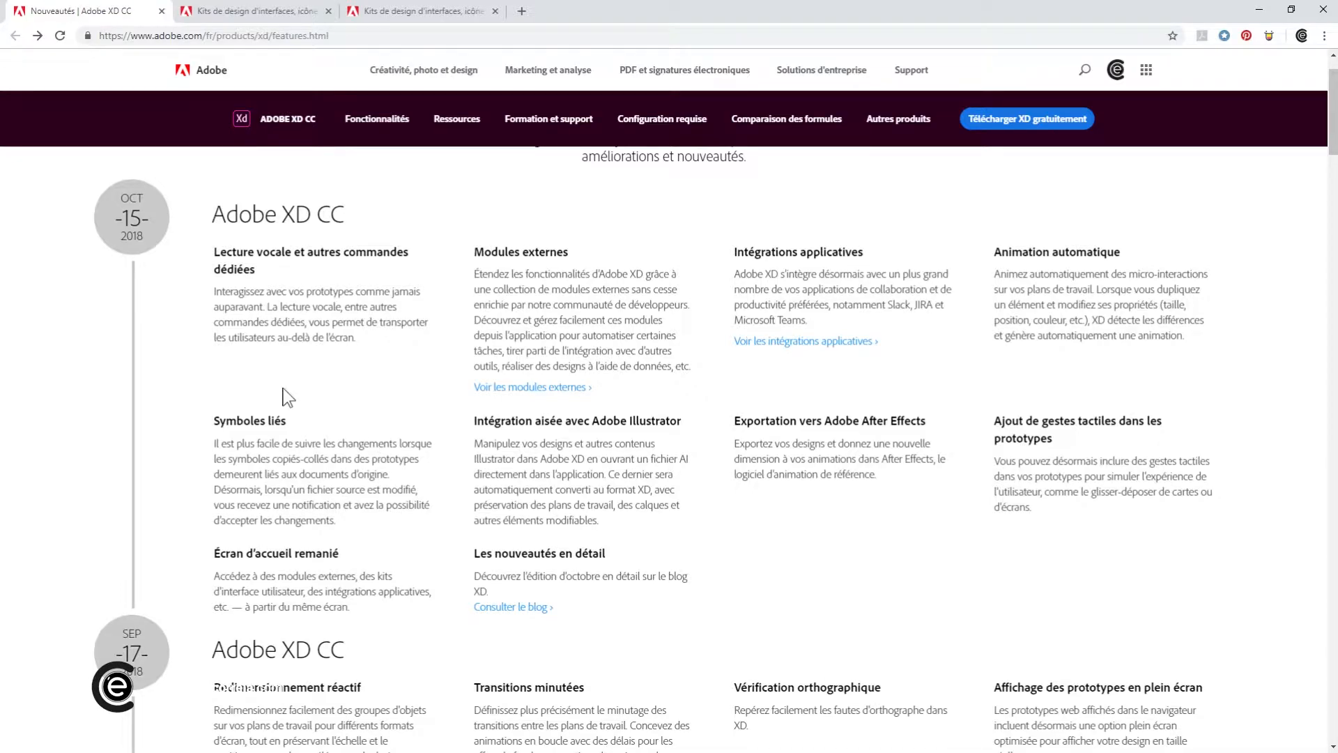
drag(474, 251, 570, 252)
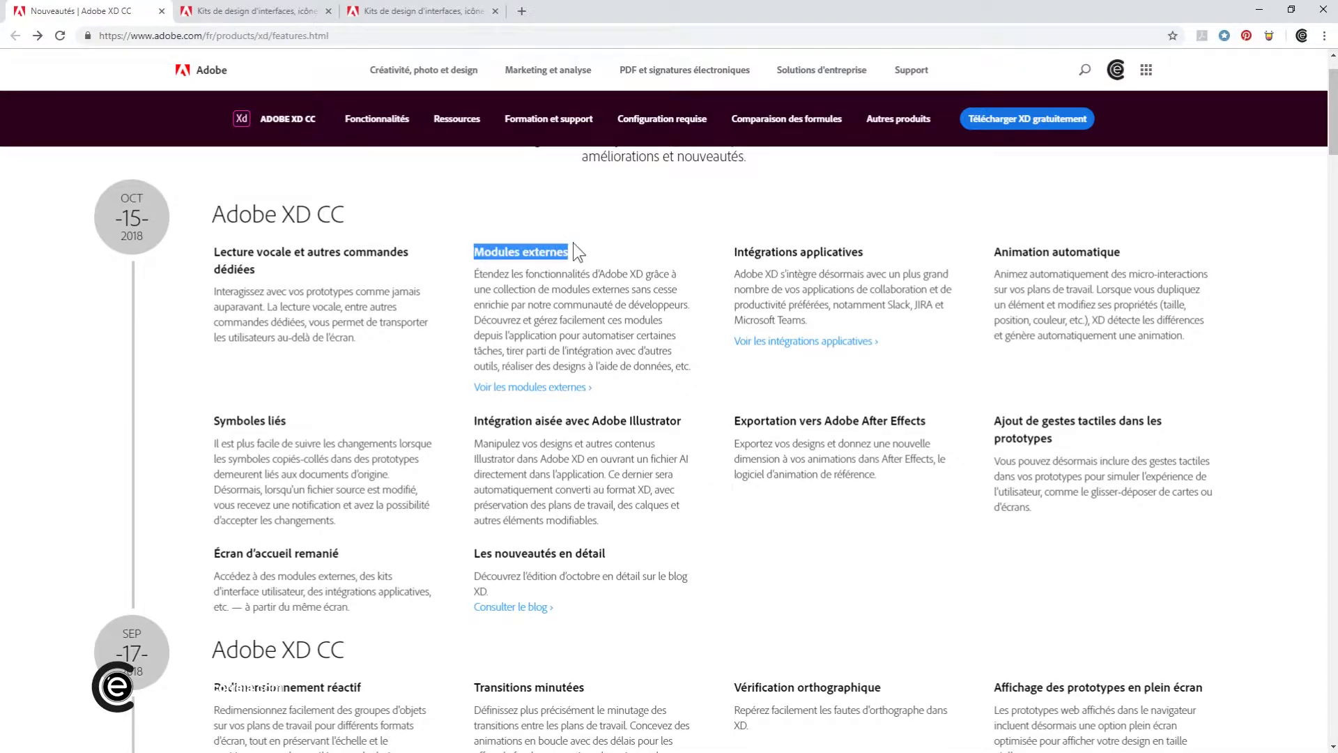
click(597, 239)
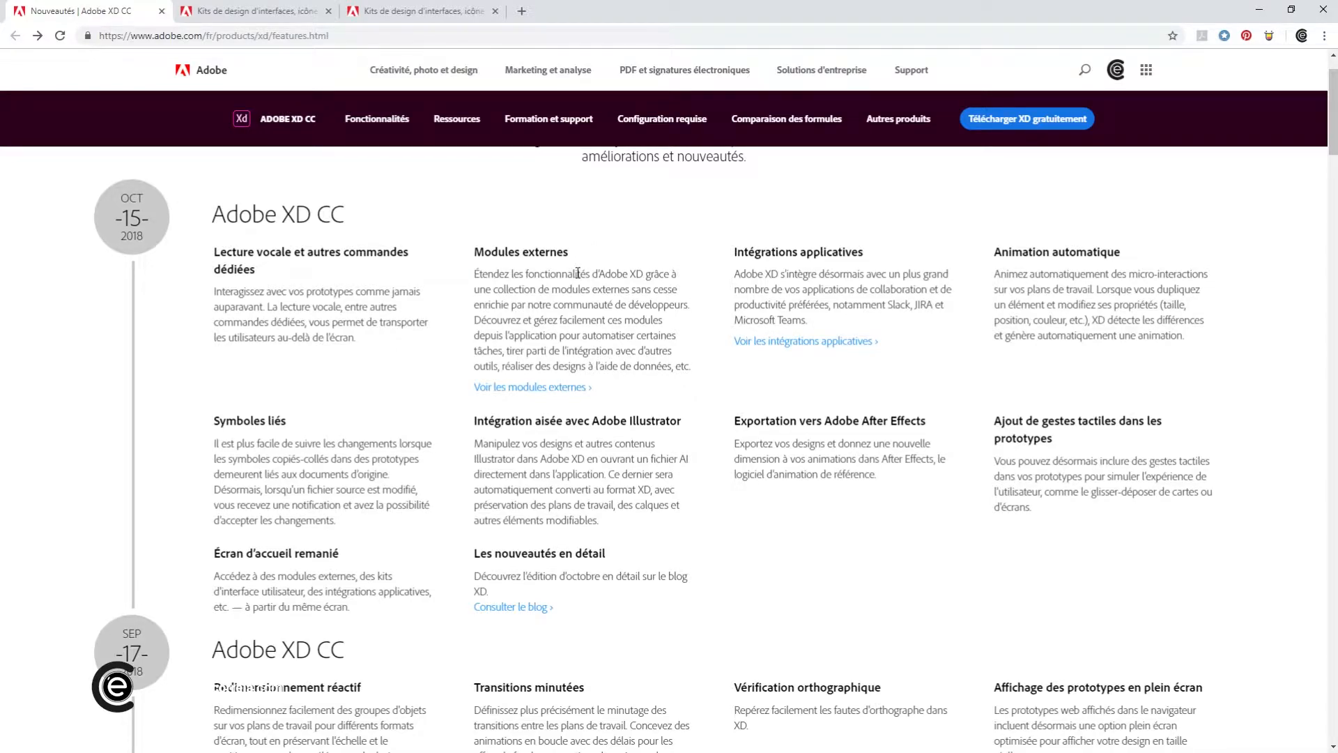
Open the external modules page from the release notes and examine the available XD plug-ins, including UI Faces and Data Populator
click(564, 389)
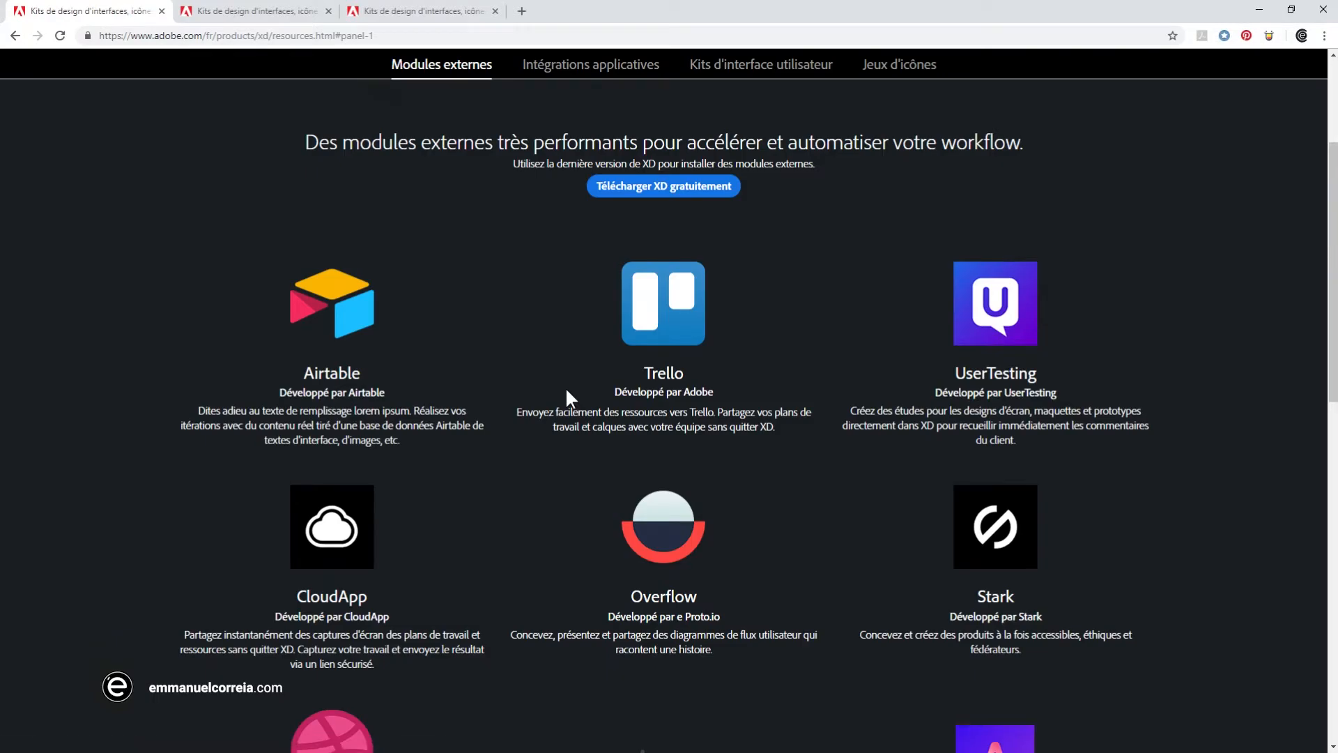
scroll(599, 393, down, 1)
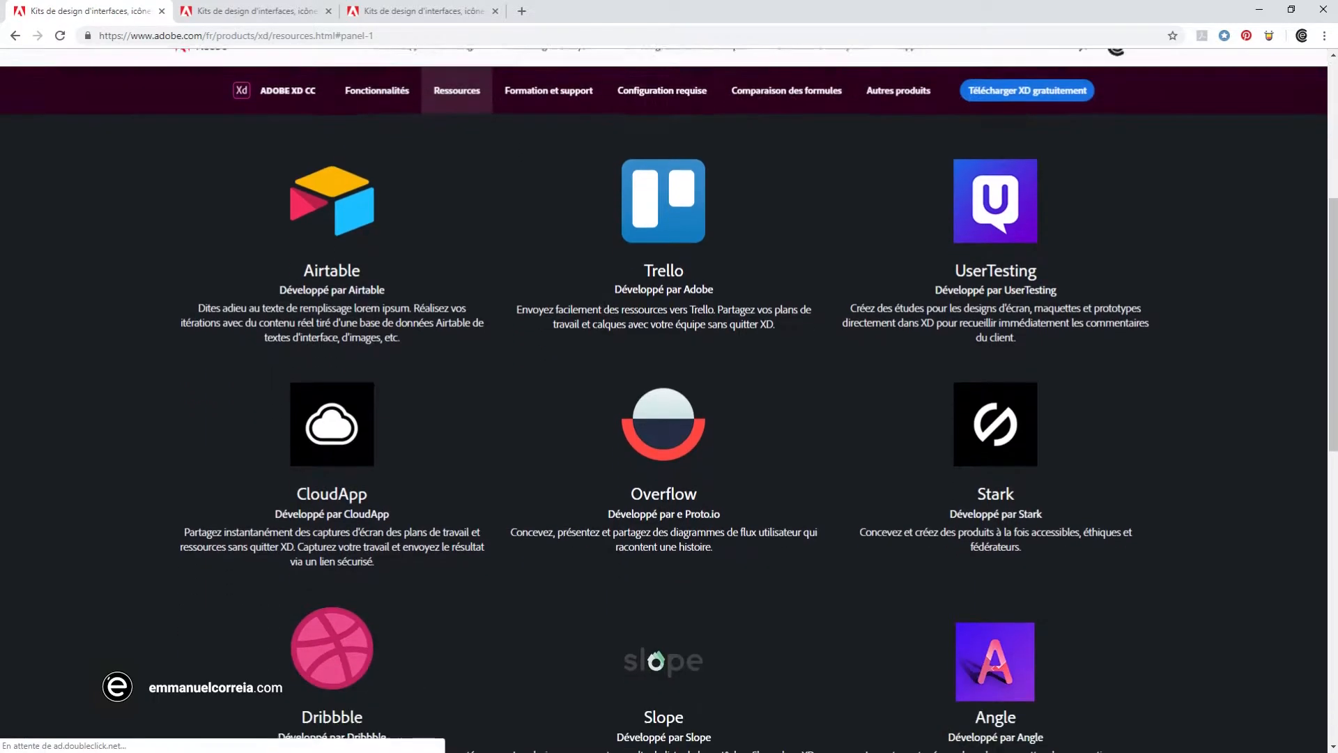
scroll(557, 330, down, 10)
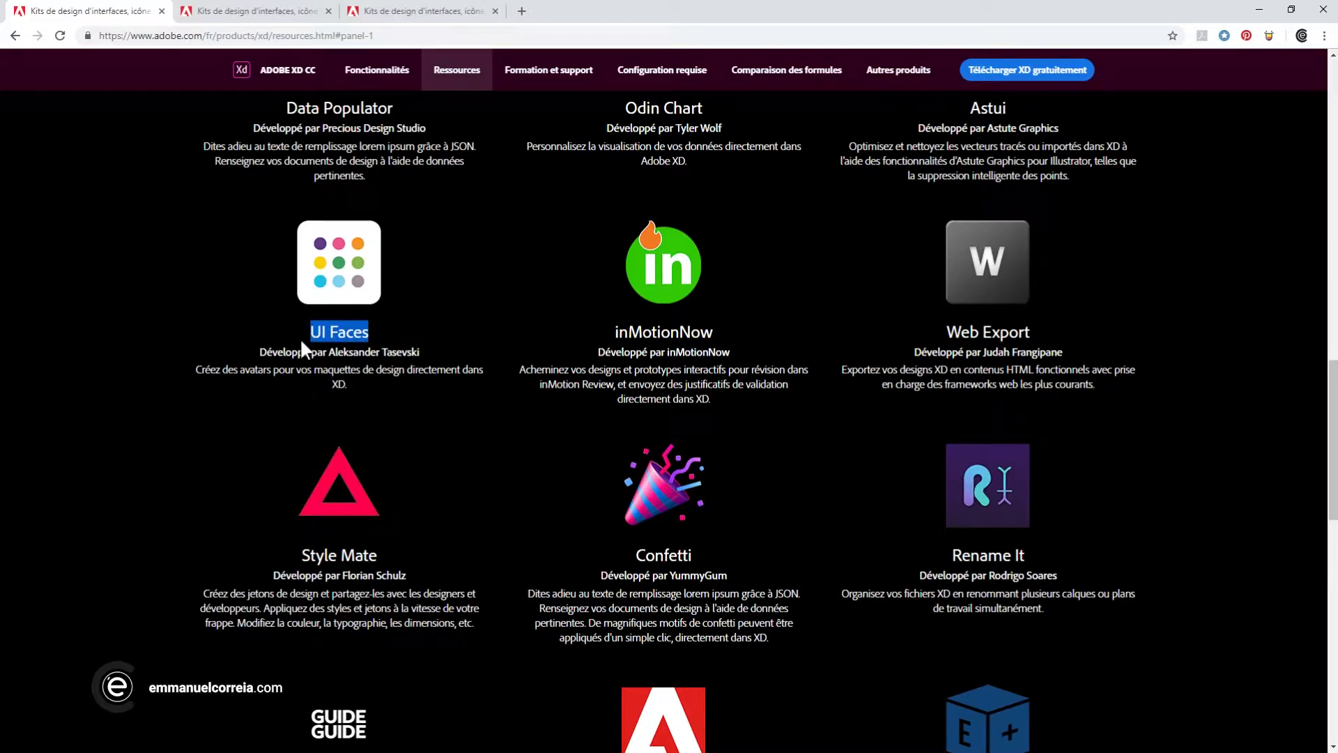
click(280, 323)
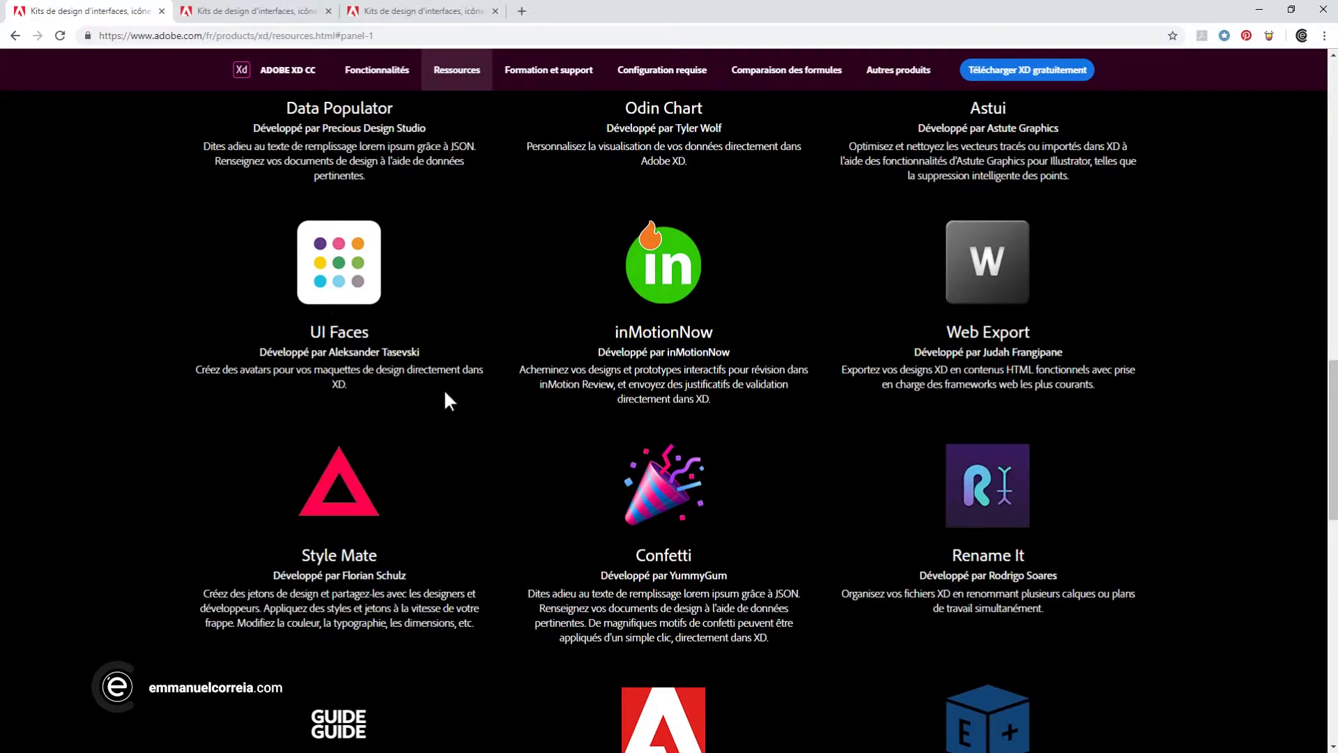
scroll(511, 403, down, 3)
scroll(510, 394, down, 4)
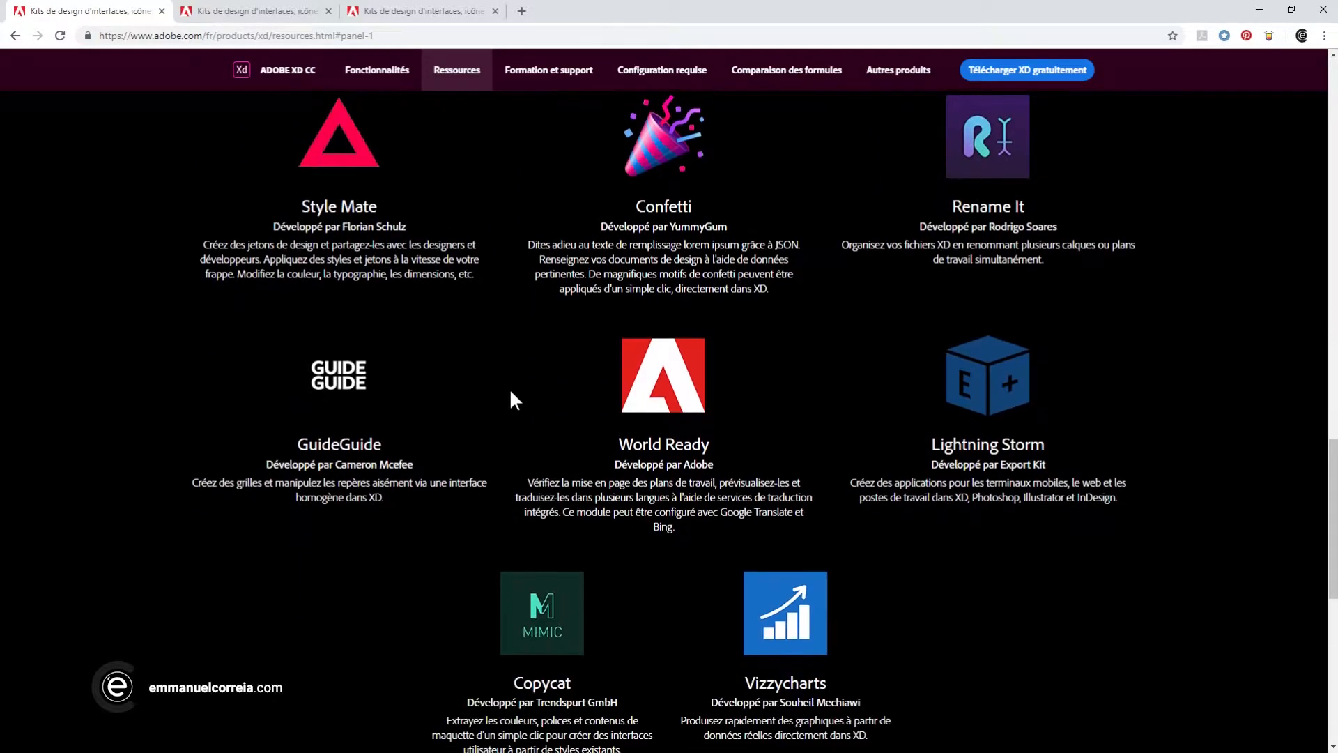
scroll(663, 442, up, 10)
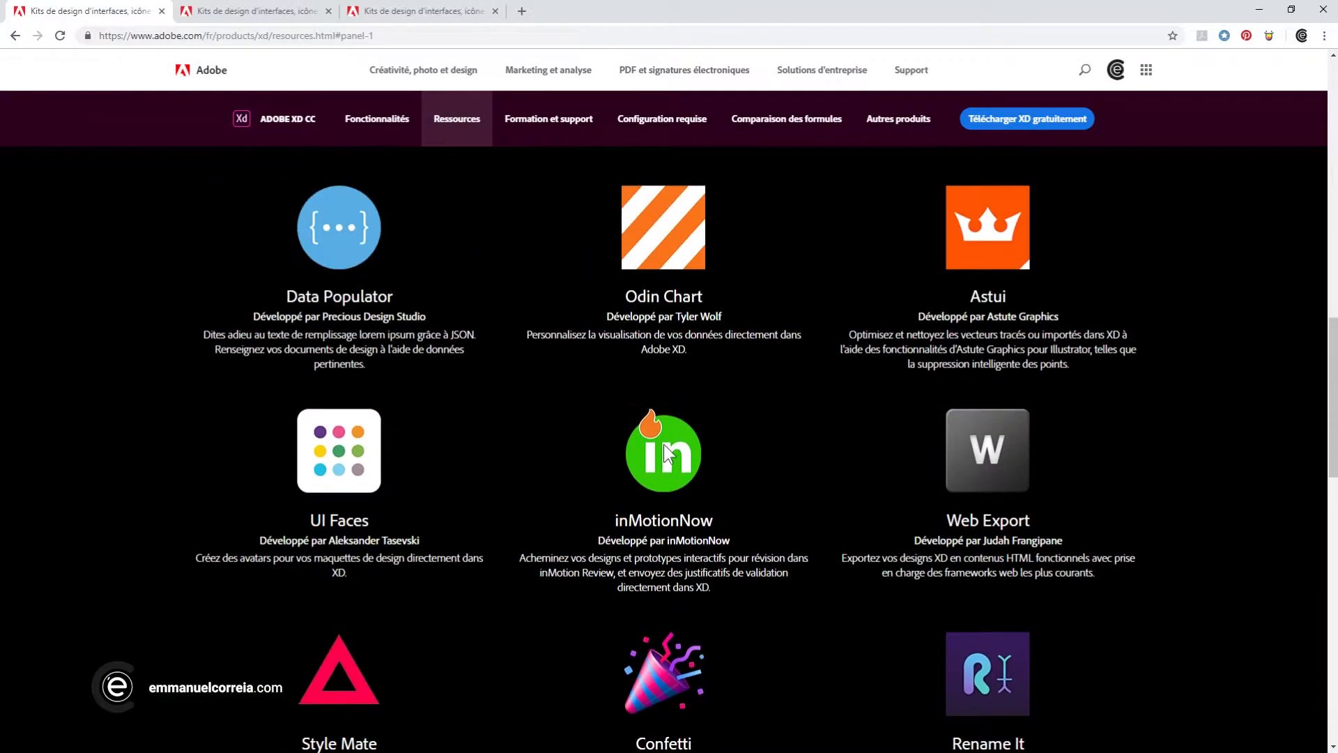
scroll(663, 451, up, 4)
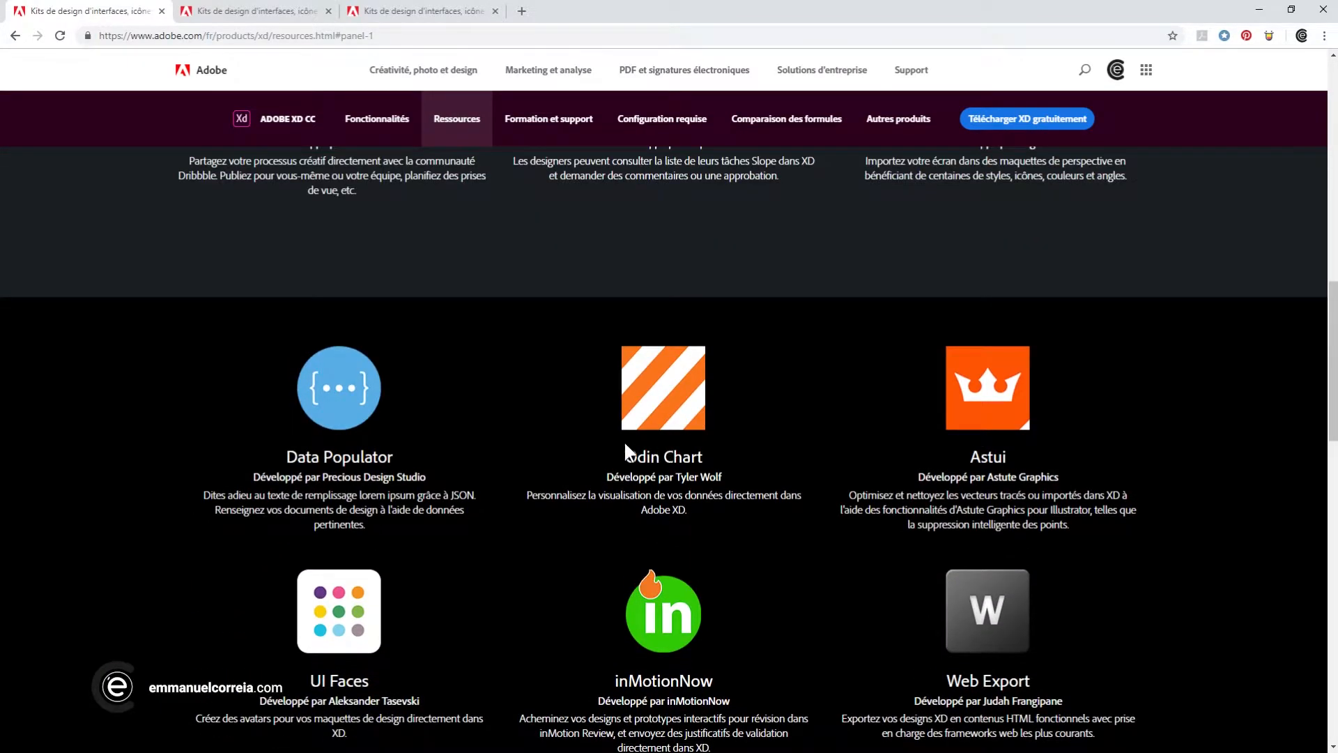
drag(393, 596, 284, 595)
click(285, 596)
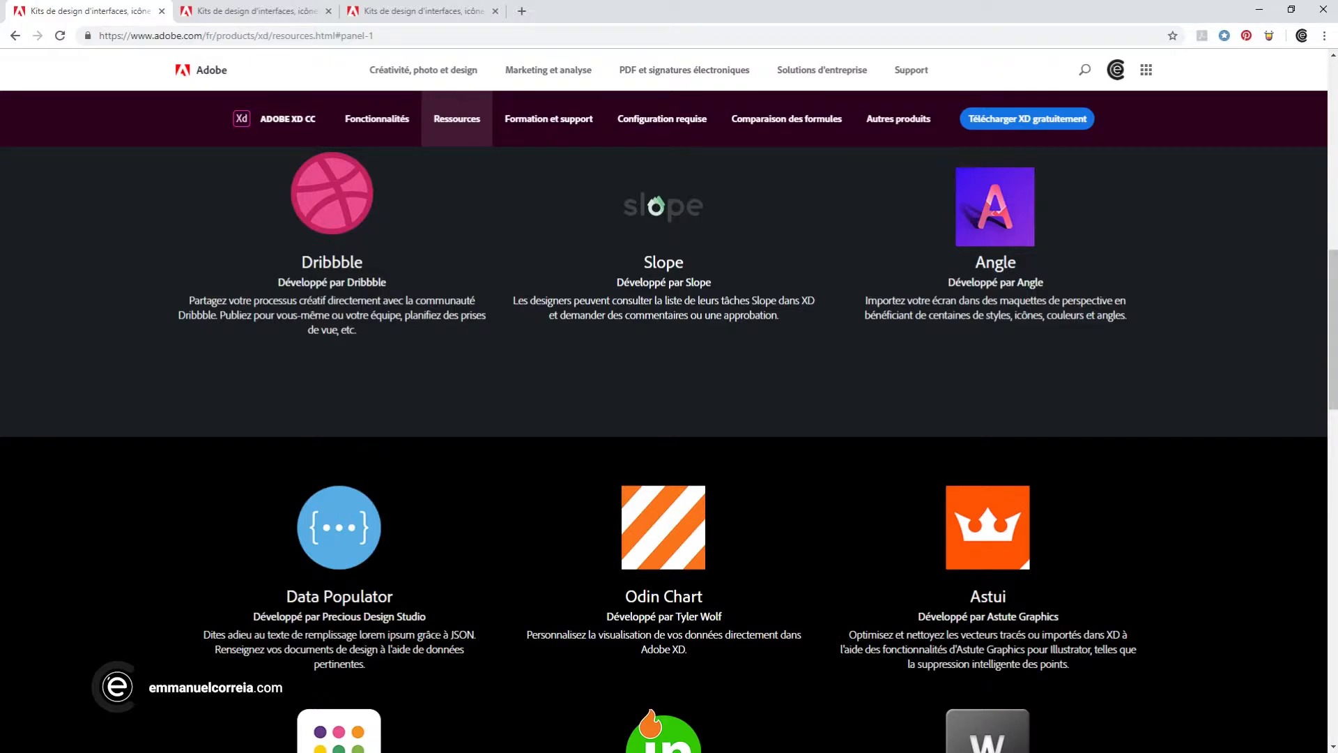
scroll(483, 612, up, 5)
Return to the XD release notes and review the October 2018 entries on Adobe Illustrator integration, After Effects export and voice playback
click(376, 118)
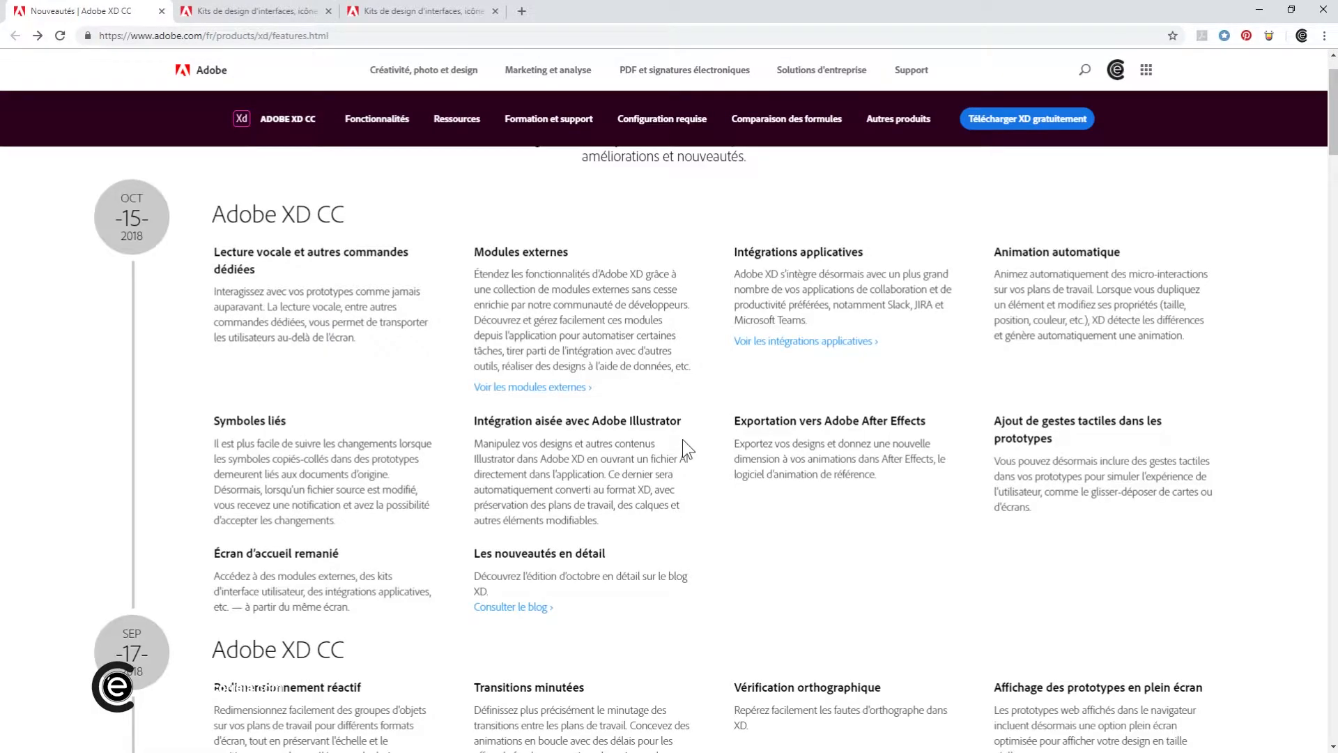
drag(682, 421, 591, 423)
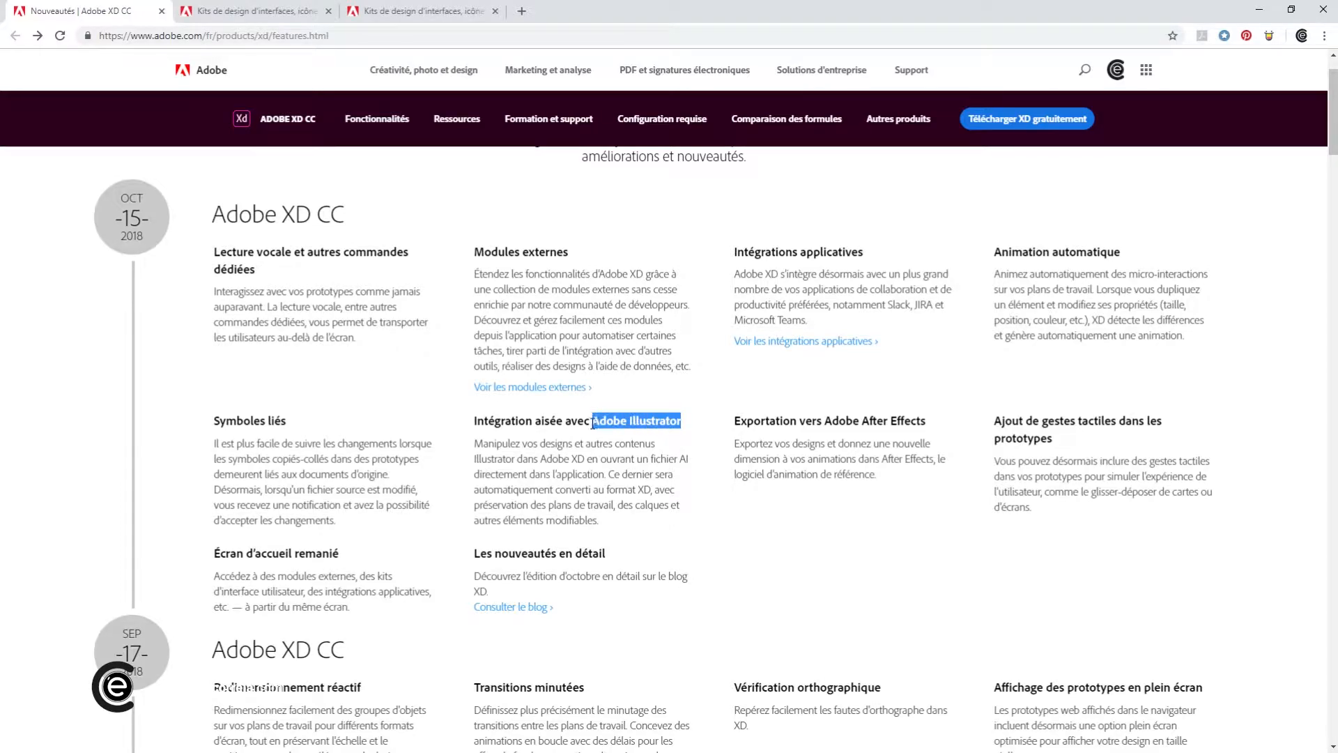
click(665, 433)
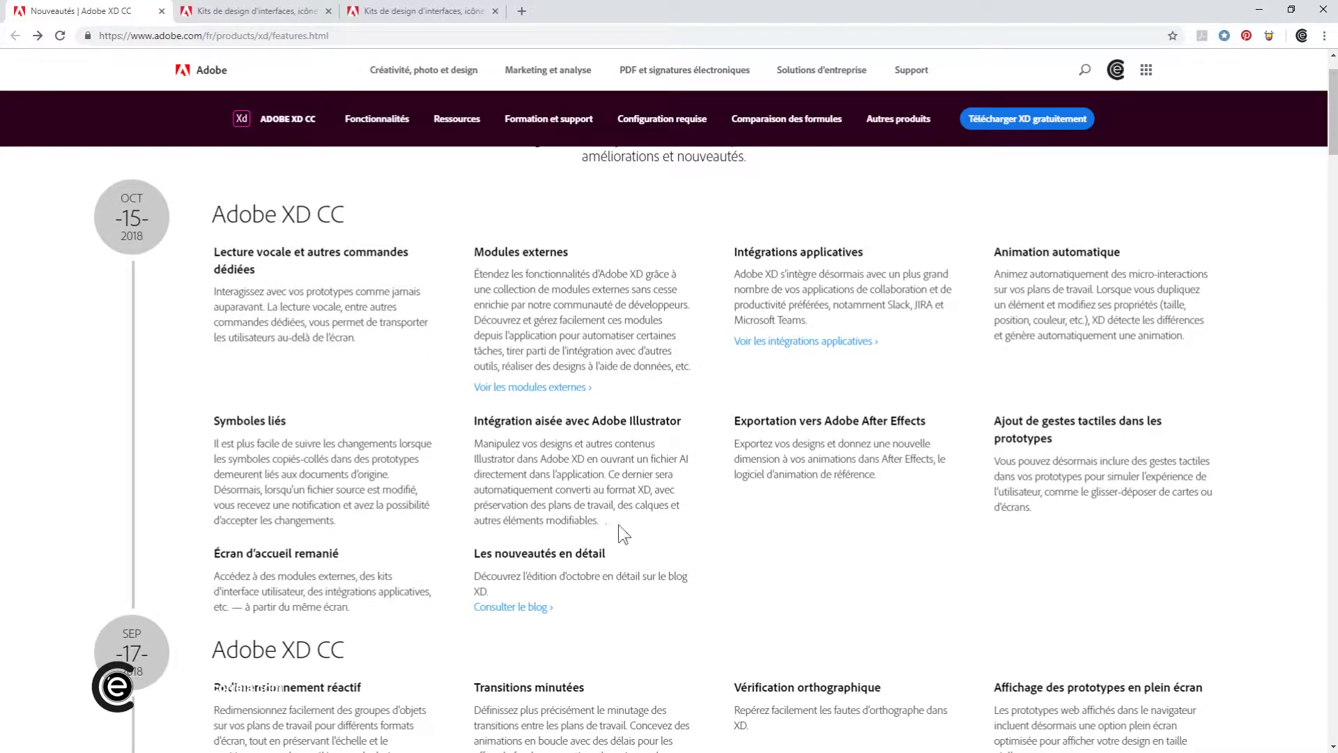
scroll(610, 444, down, 1)
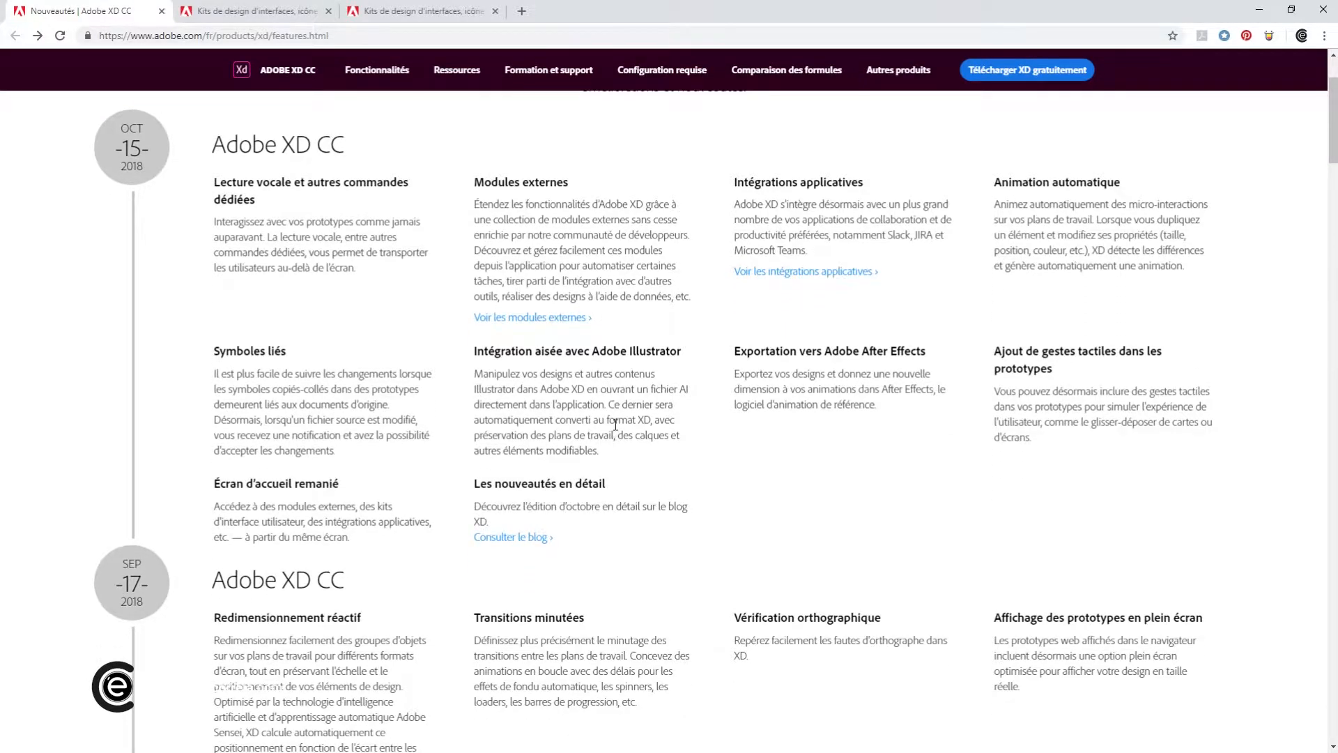
scroll(651, 377, up, 1)
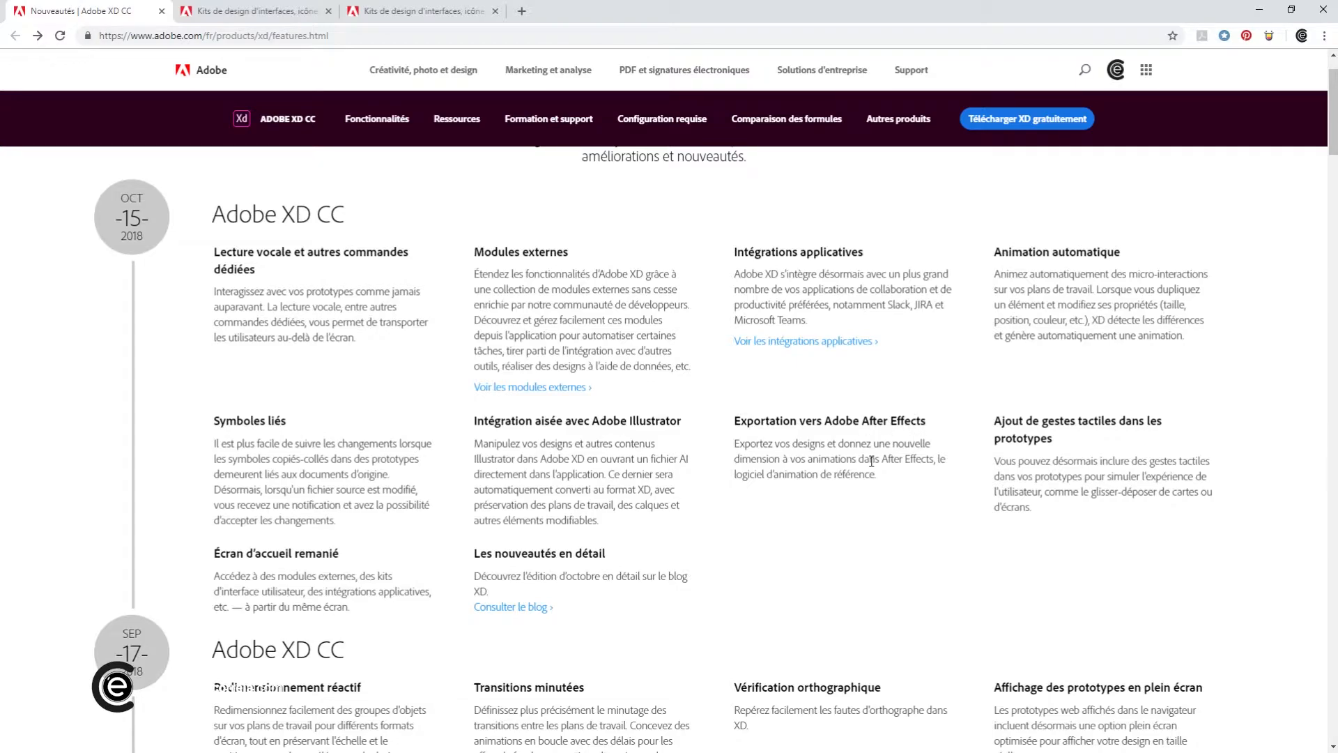
scroll(873, 453, down, 1)
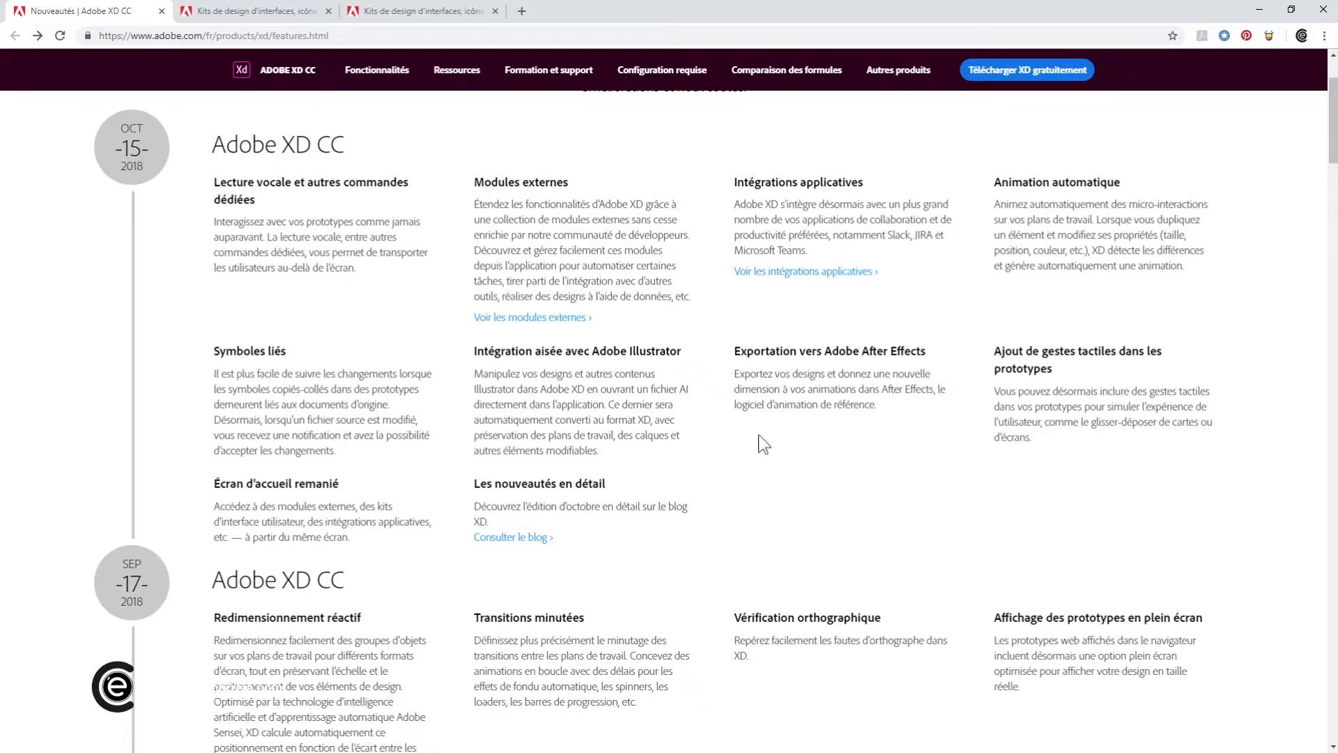
drag(288, 183, 225, 183)
click(269, 207)
scroll(195, 207, down, 1)
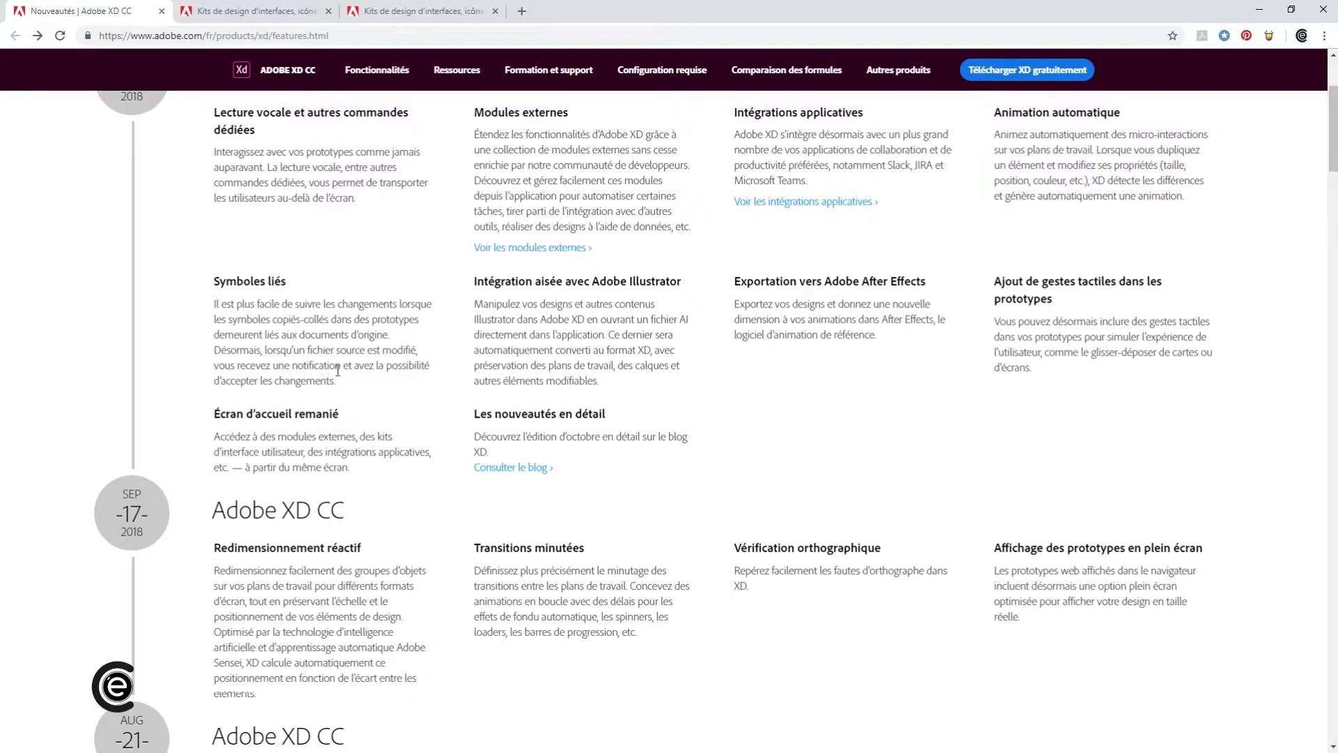
scroll(342, 366, up, 1)
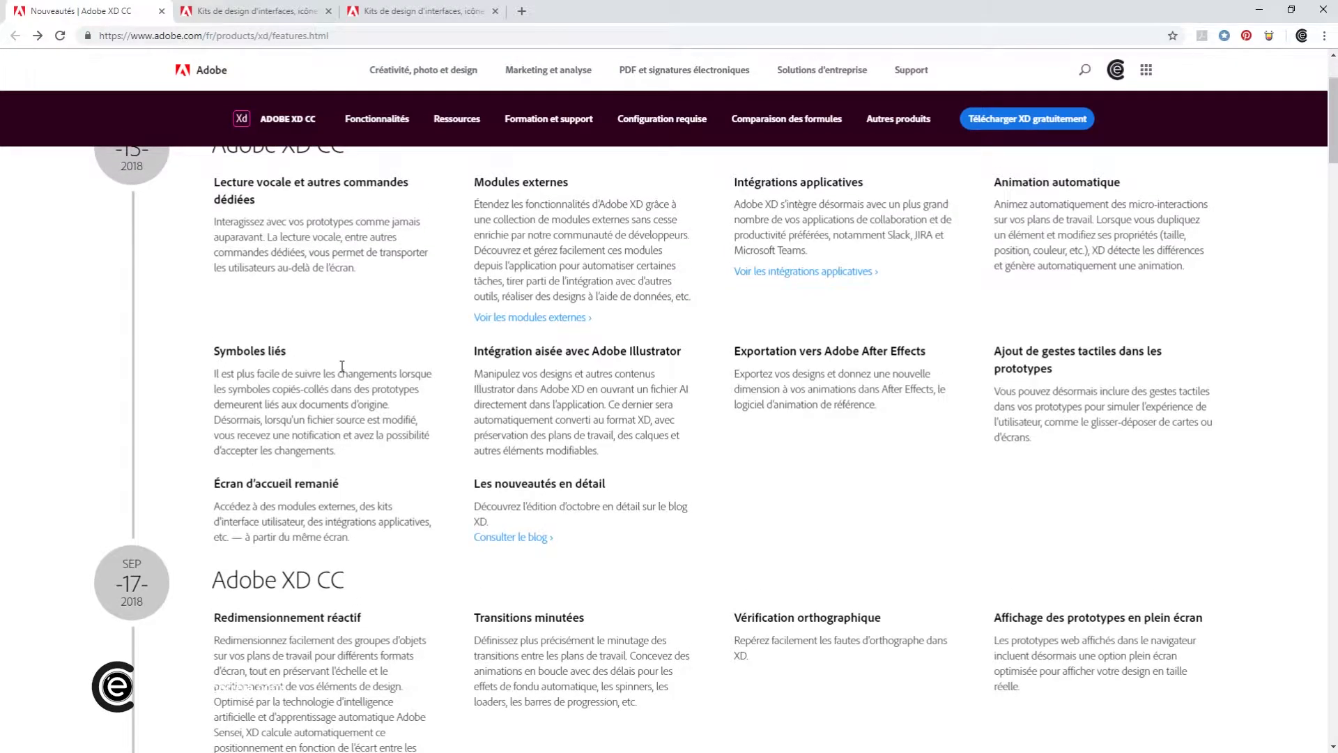
Switch to the tuto.com page for the complete Adobe XD course and look through its description and programme
key(alt+Tab)
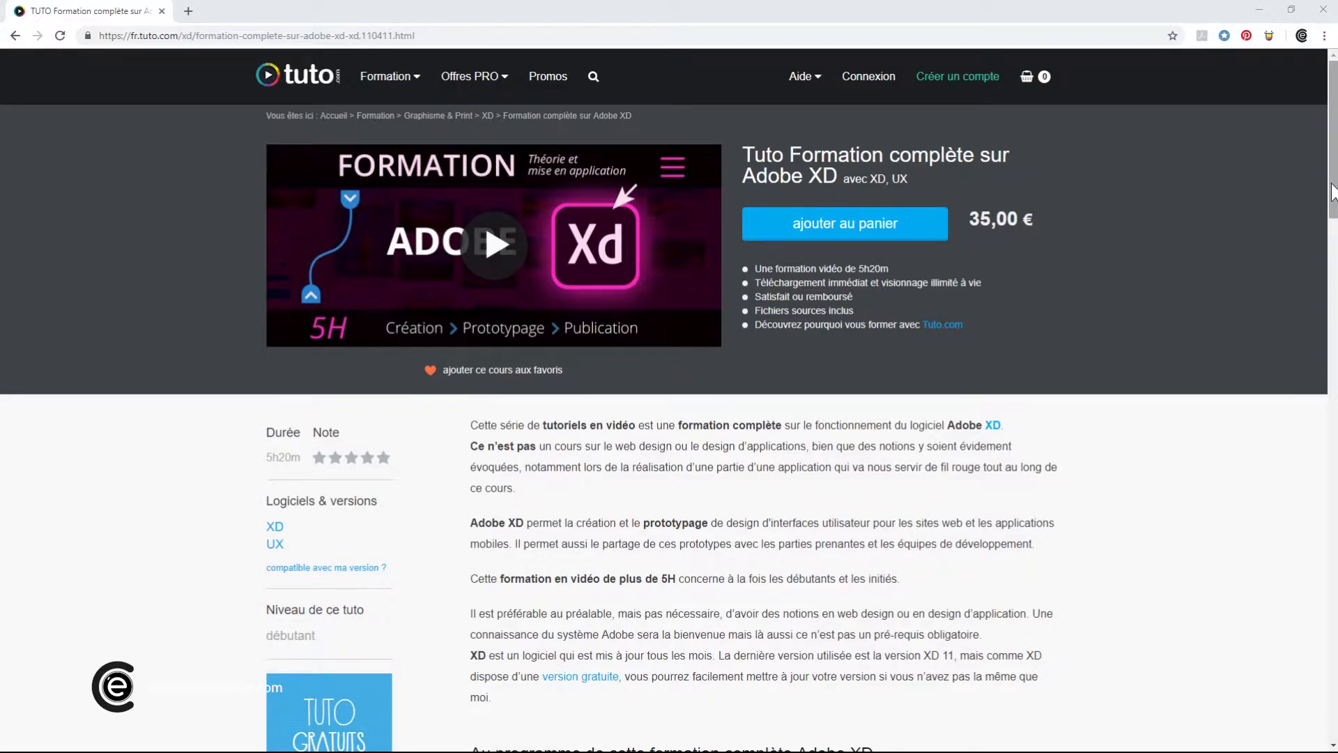
drag(1332, 192, 1333, 520)
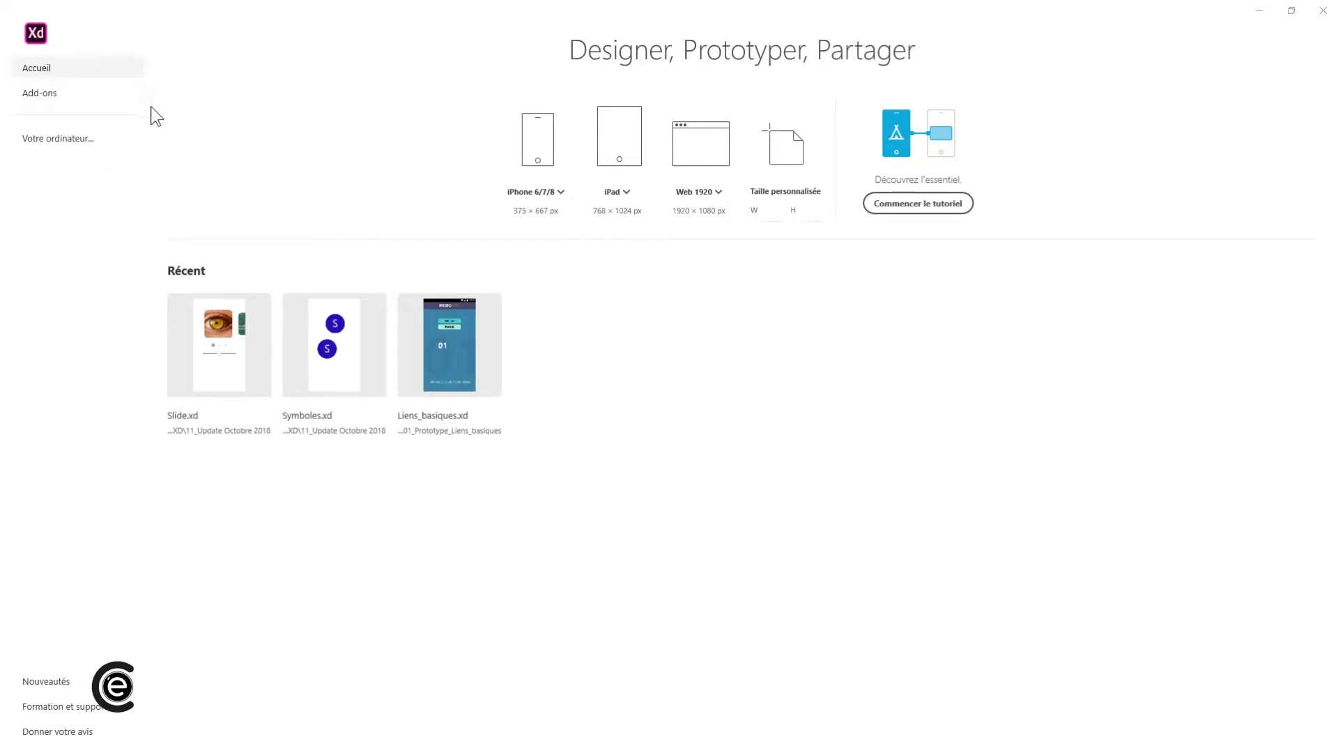
Switch to Adobe XD and examine the editors' selection of add-ons
click(30, 94)
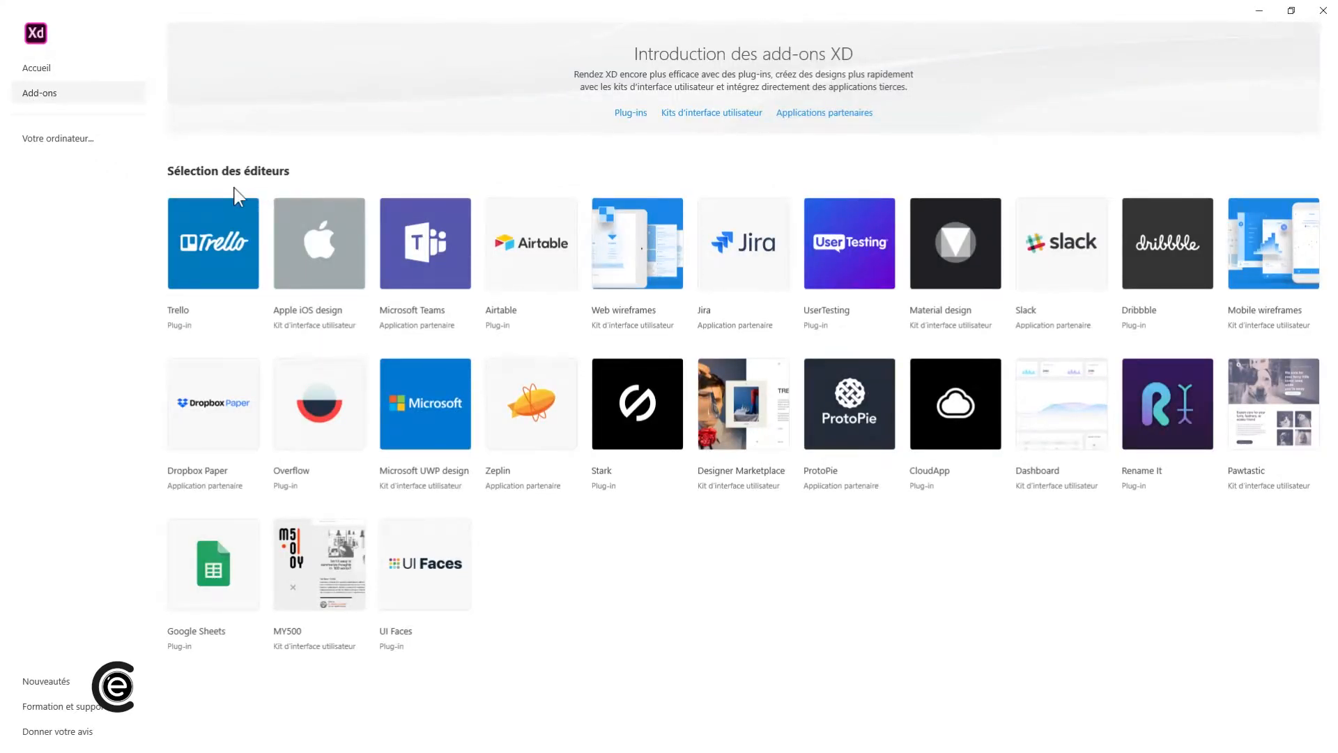
mouse_move(185, 328)
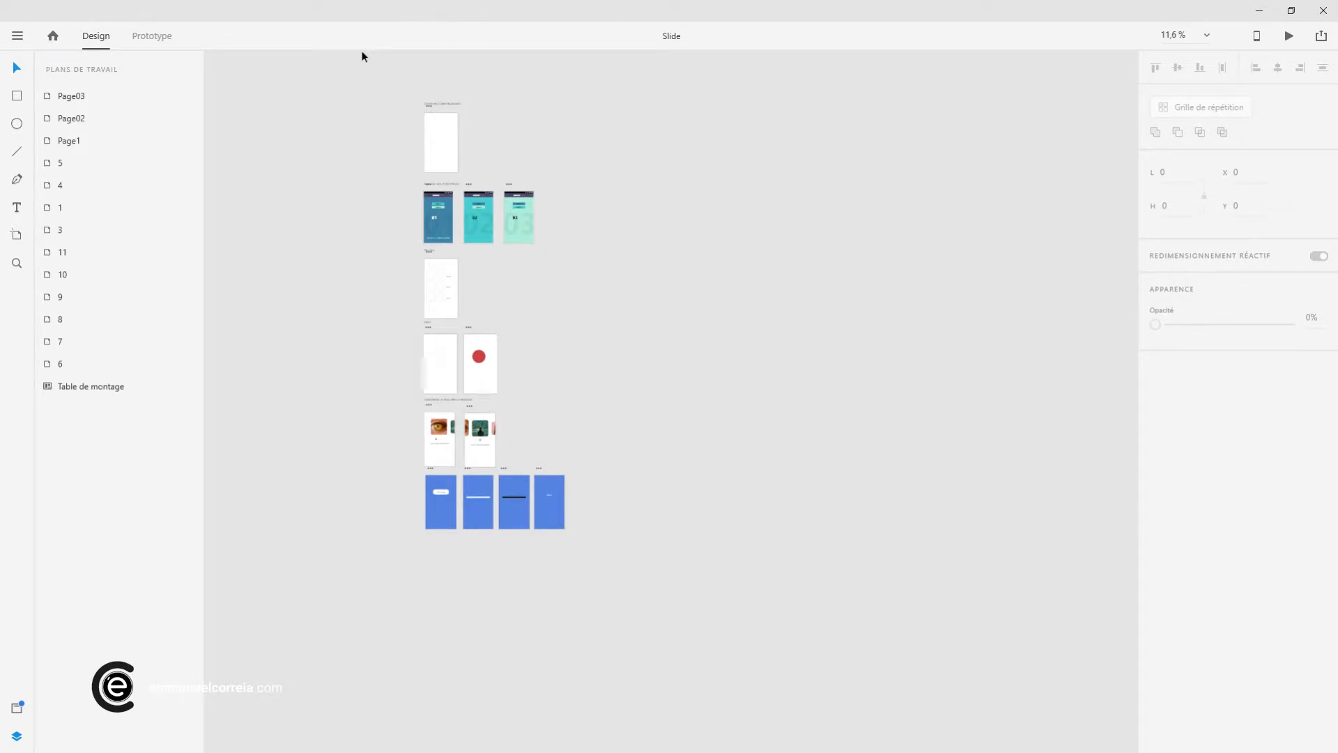
Return to the XD home screen and inspect the two artboards of Wireframe01.ai in Illustrator
click(54, 36)
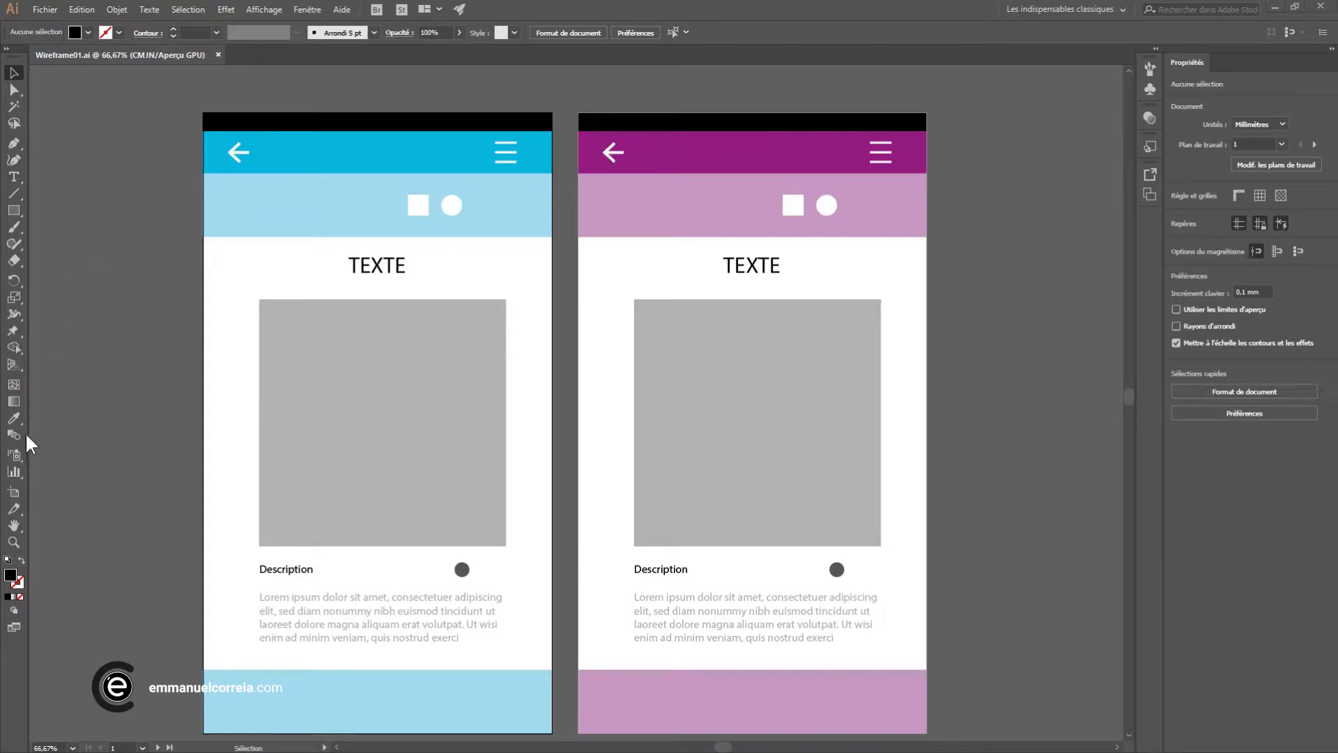
click(14, 492)
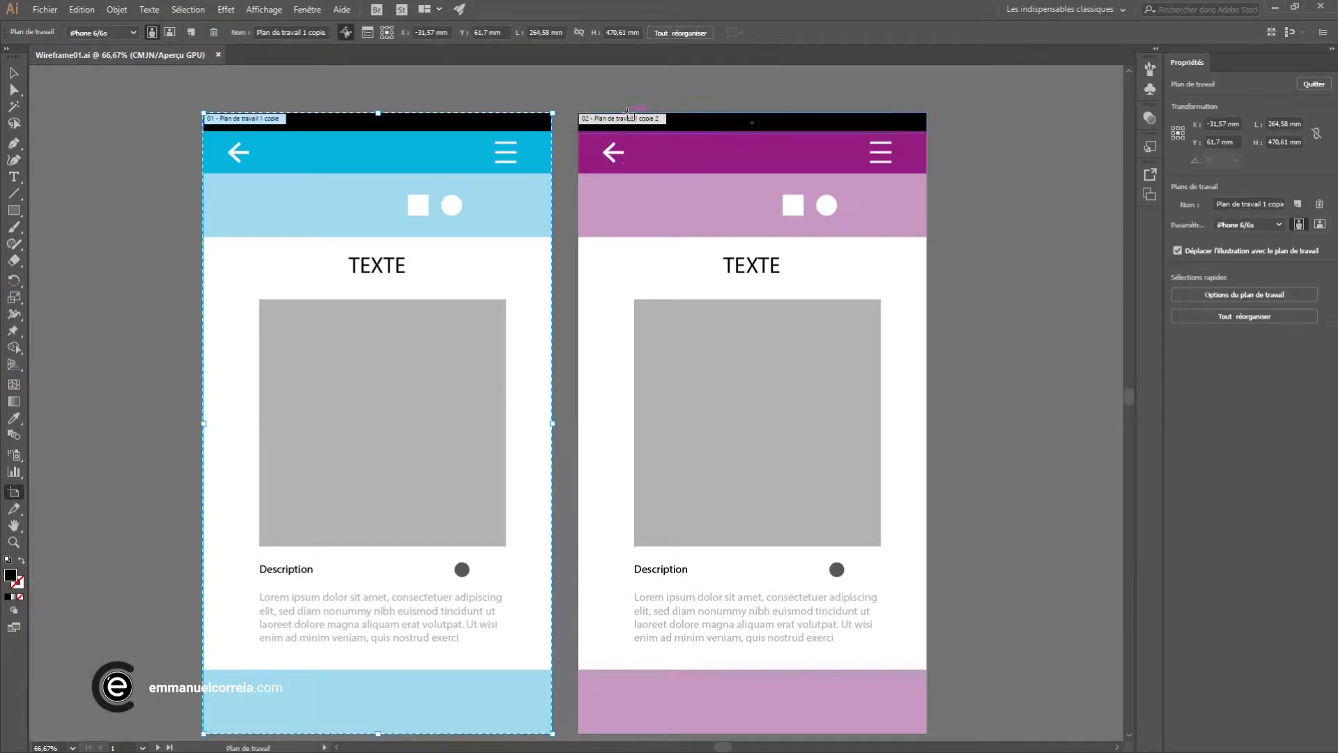
click(14, 72)
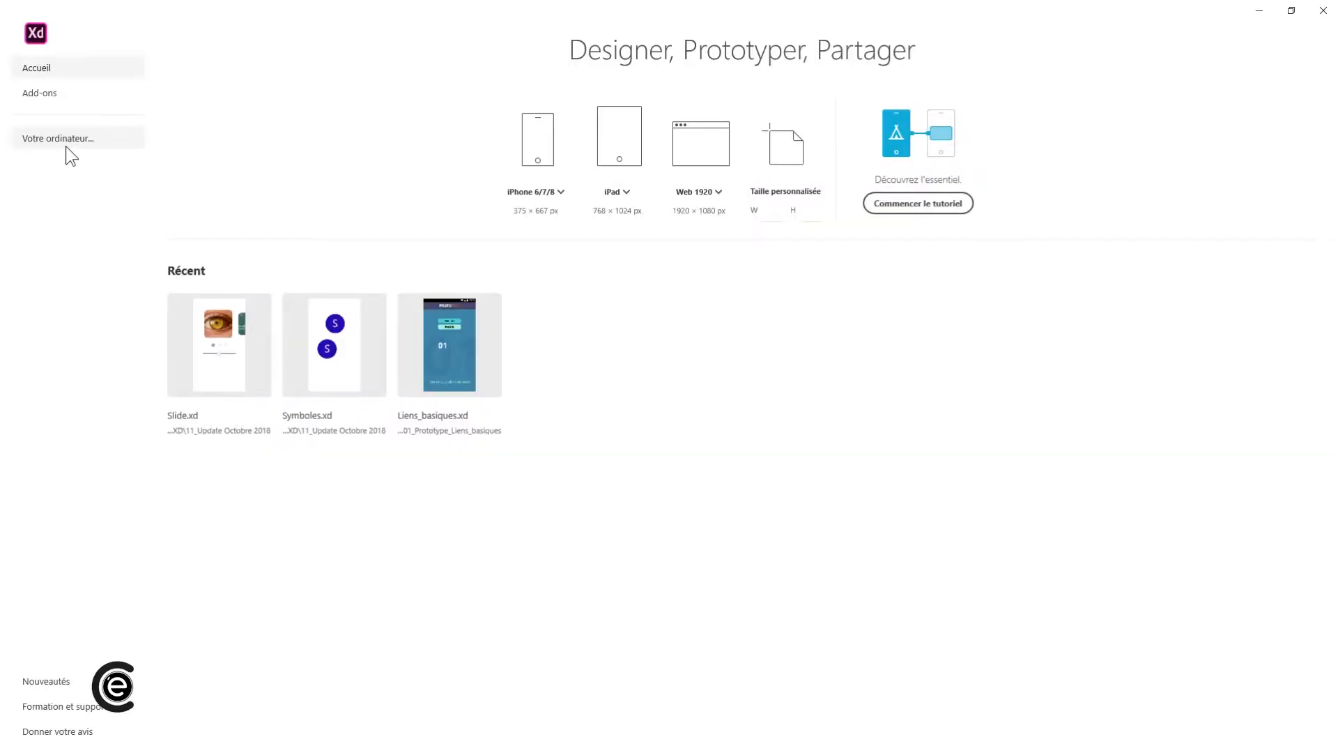
Open the Illustrator file Wireframe01.ai from the 11_Update Octobre 2018 folder in Adobe XD
click(56, 140)
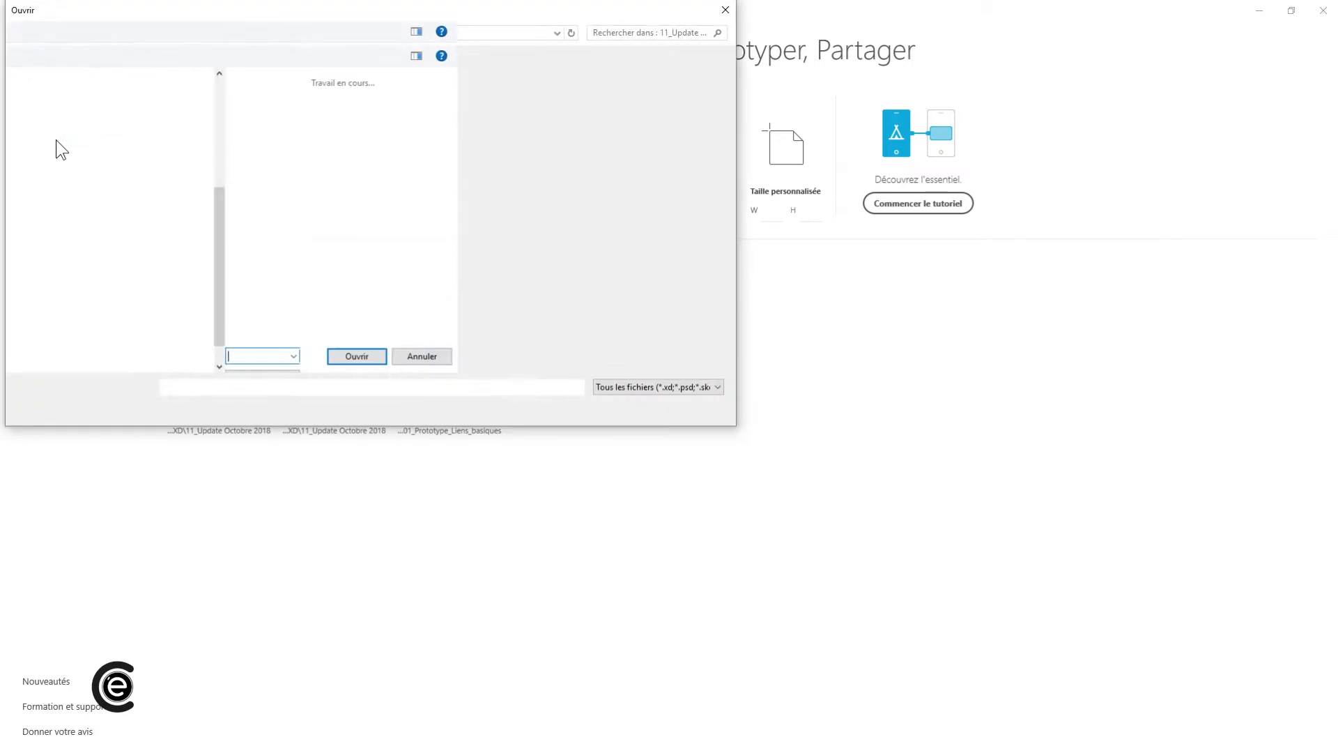
click(390, 114)
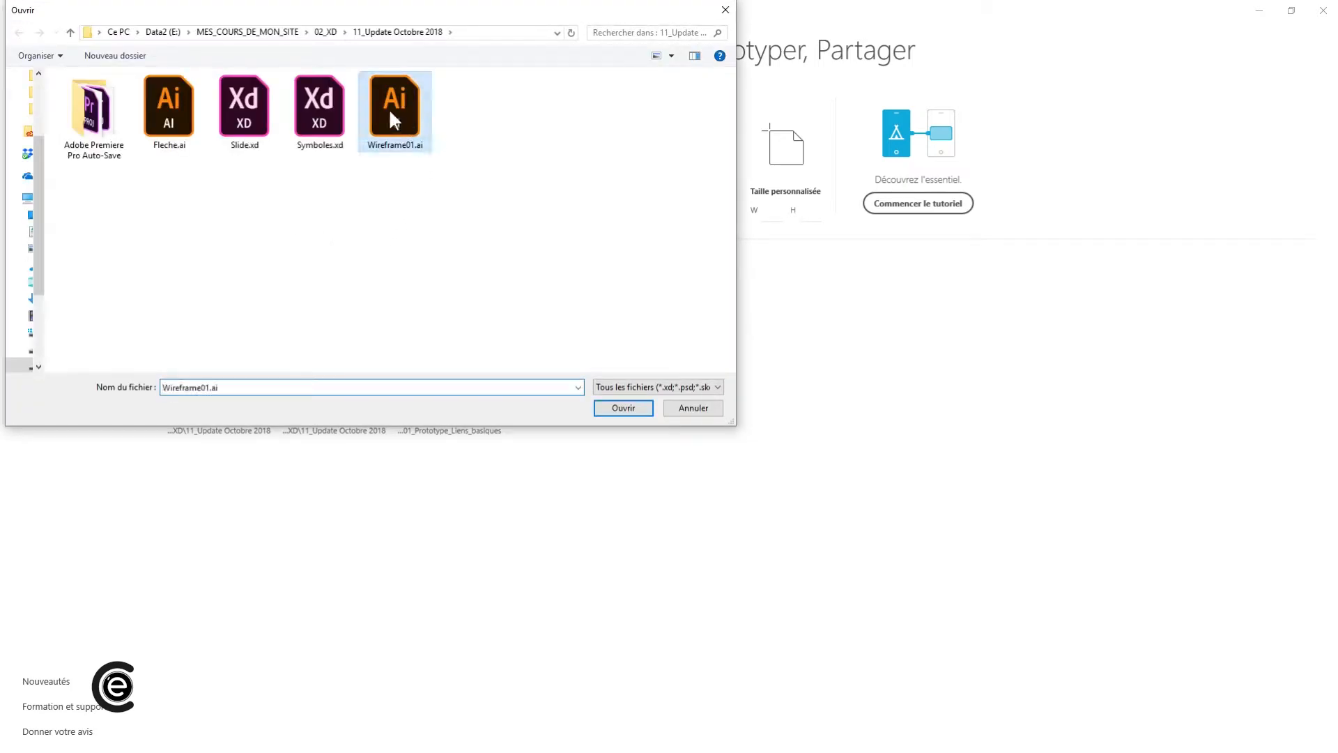
click(620, 408)
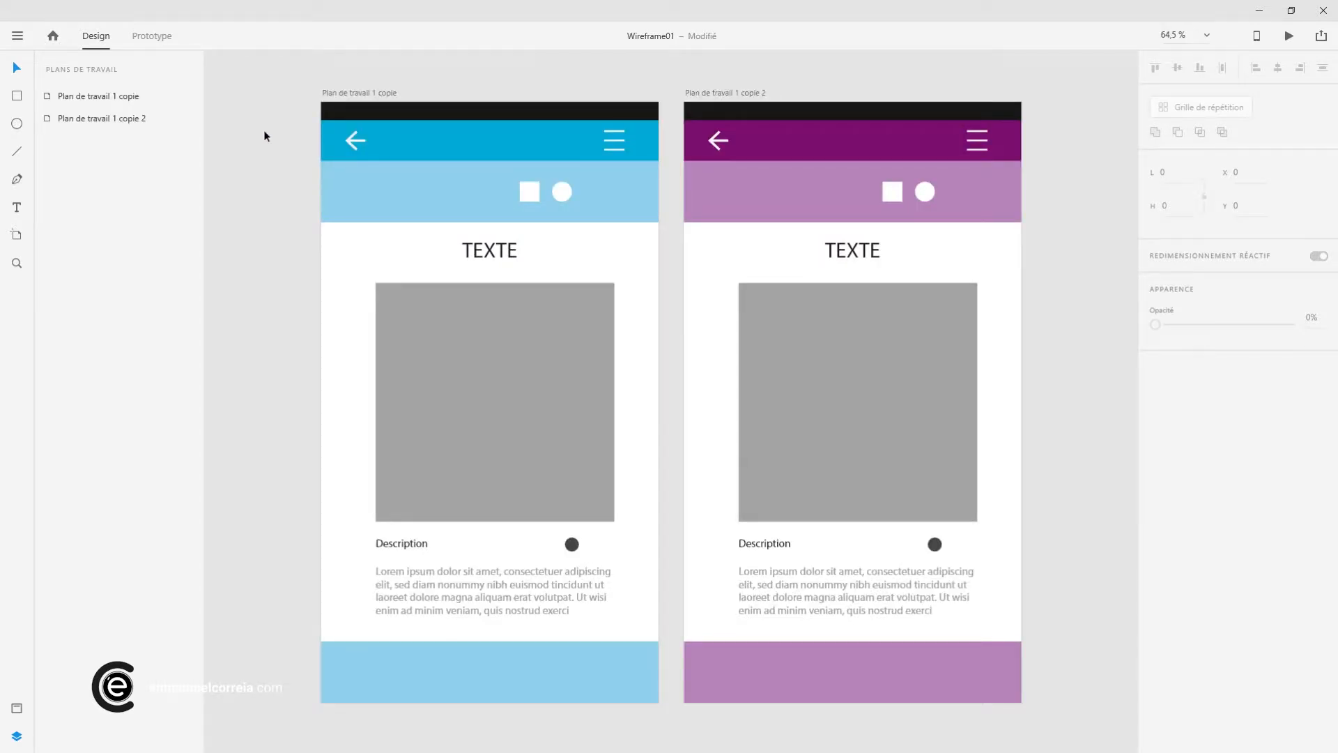
Inspect the converted shapes and their layers on the blue wireframe artboard, including the header bands and the grey image square
click(434, 194)
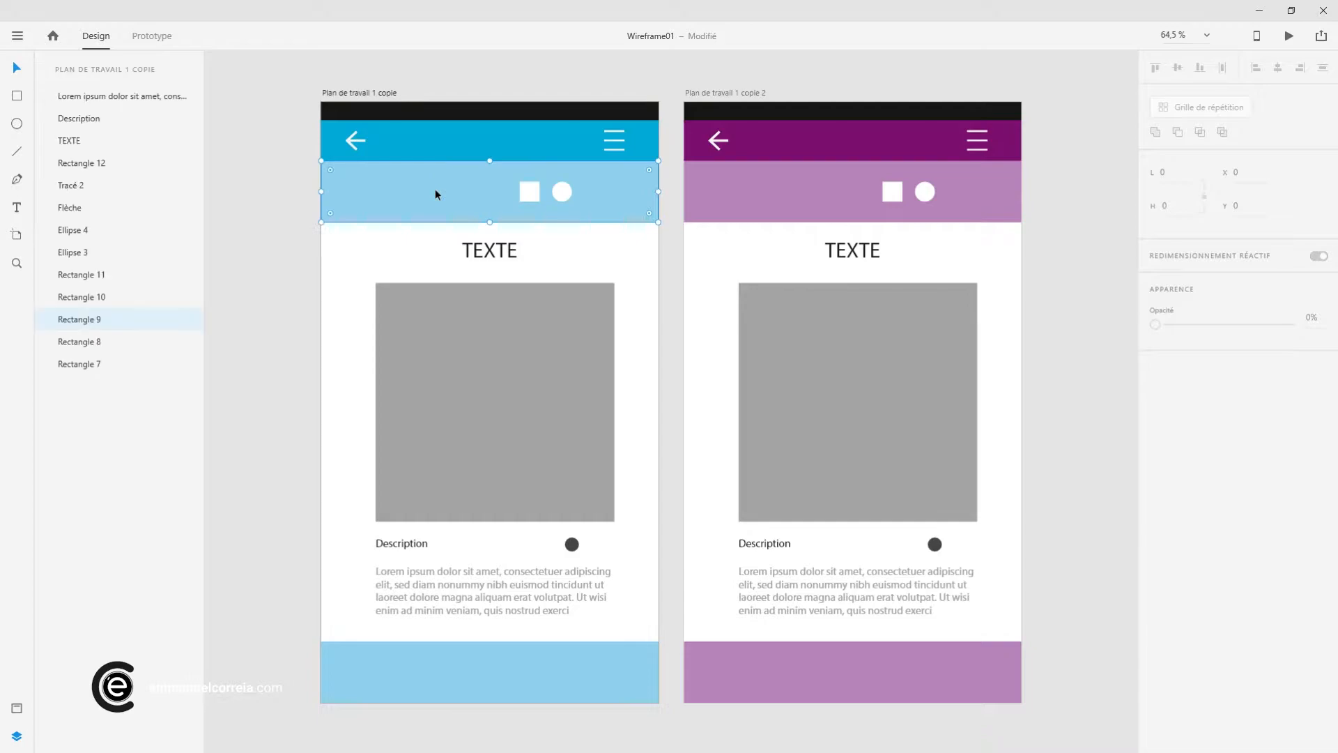
click(421, 148)
click(415, 112)
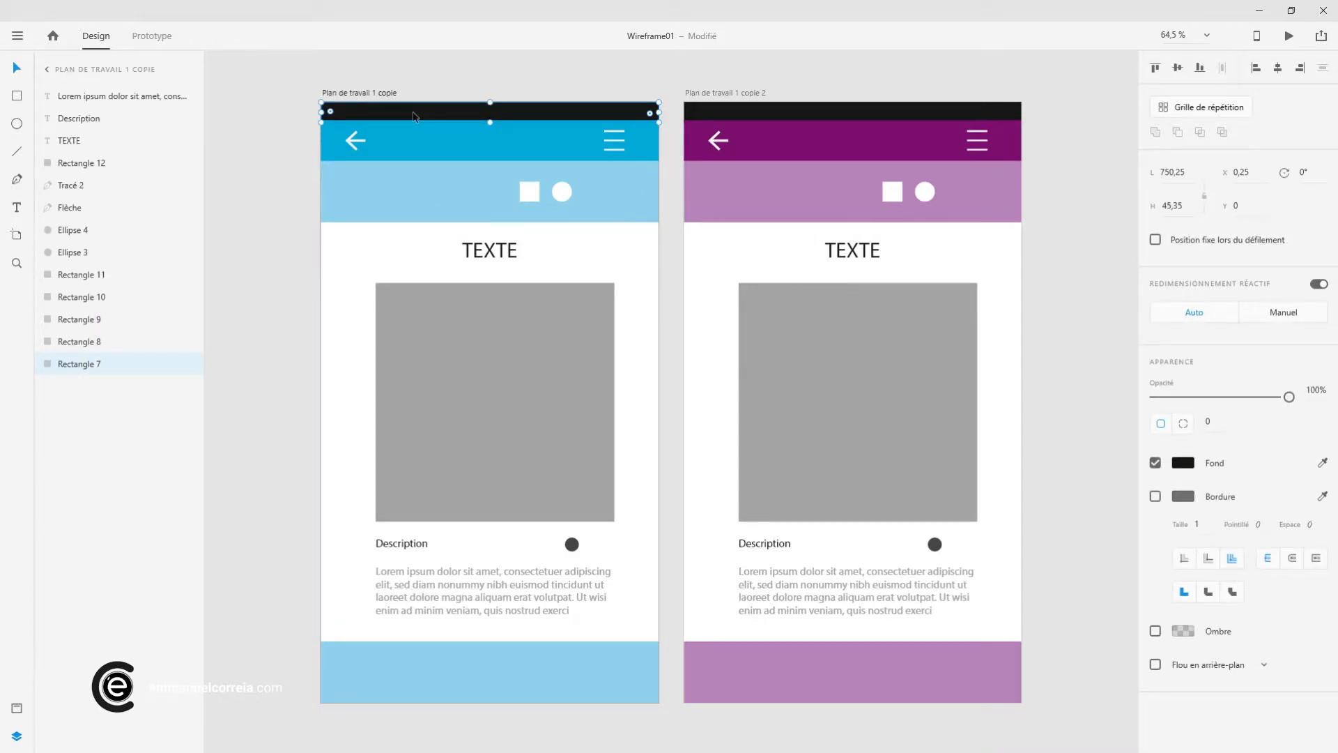
key(Escape)
click(481, 384)
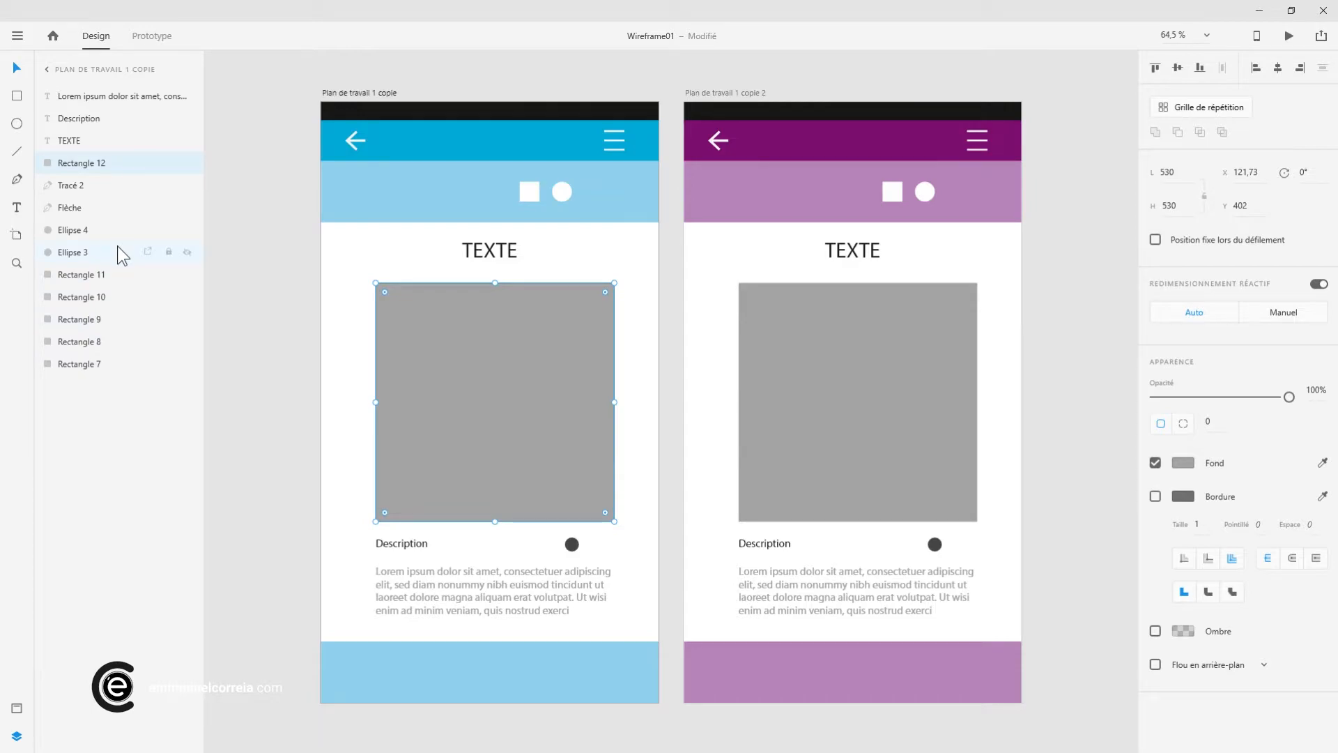
click(499, 98)
drag(502, 90, 464, 82)
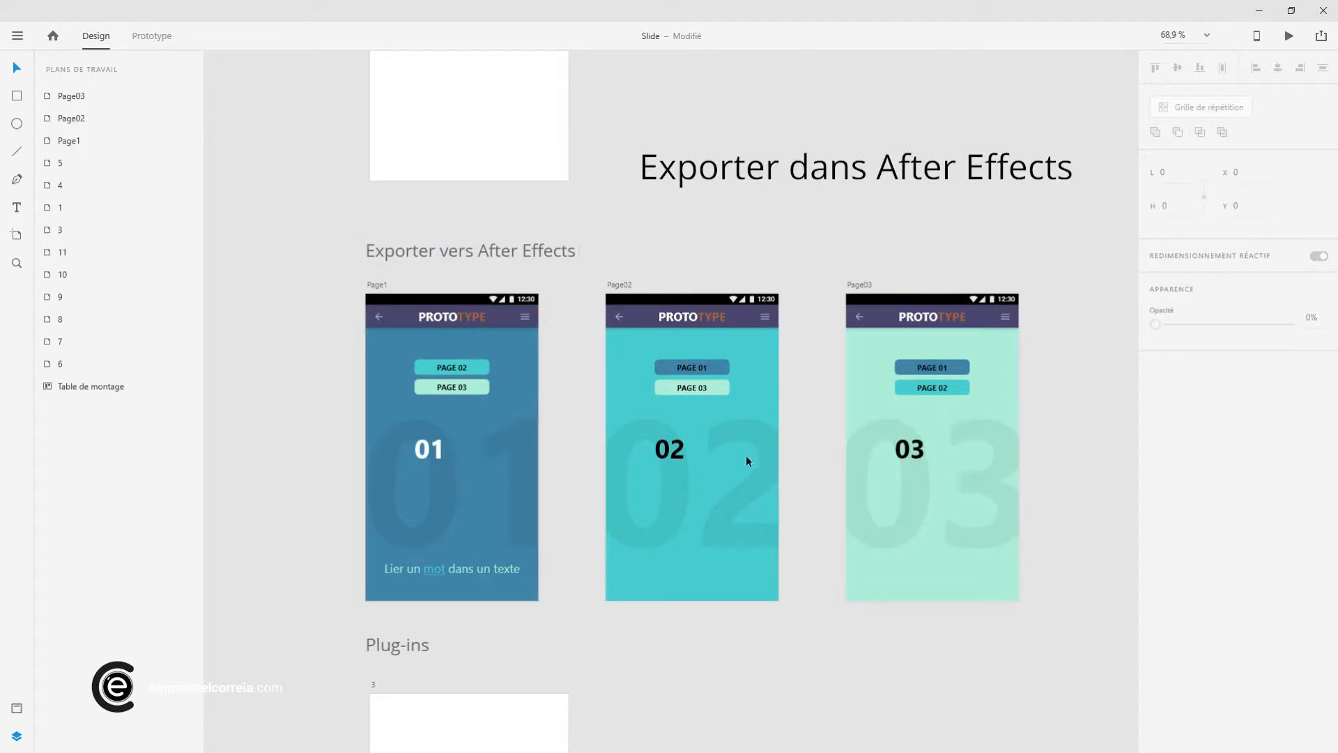
Export the three artboards Page1, Page02 and Page03 of the Slide document to After Effects
drag(340, 266, 1062, 615)
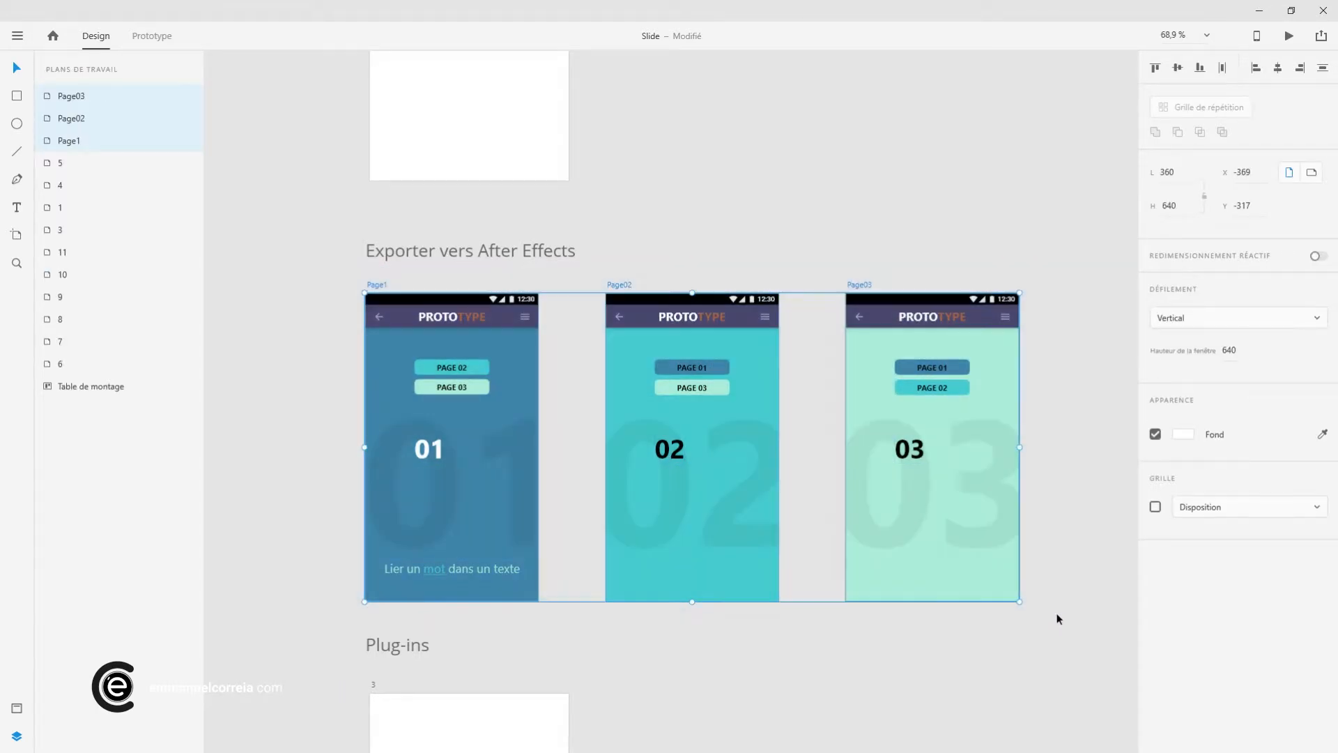
click(18, 39)
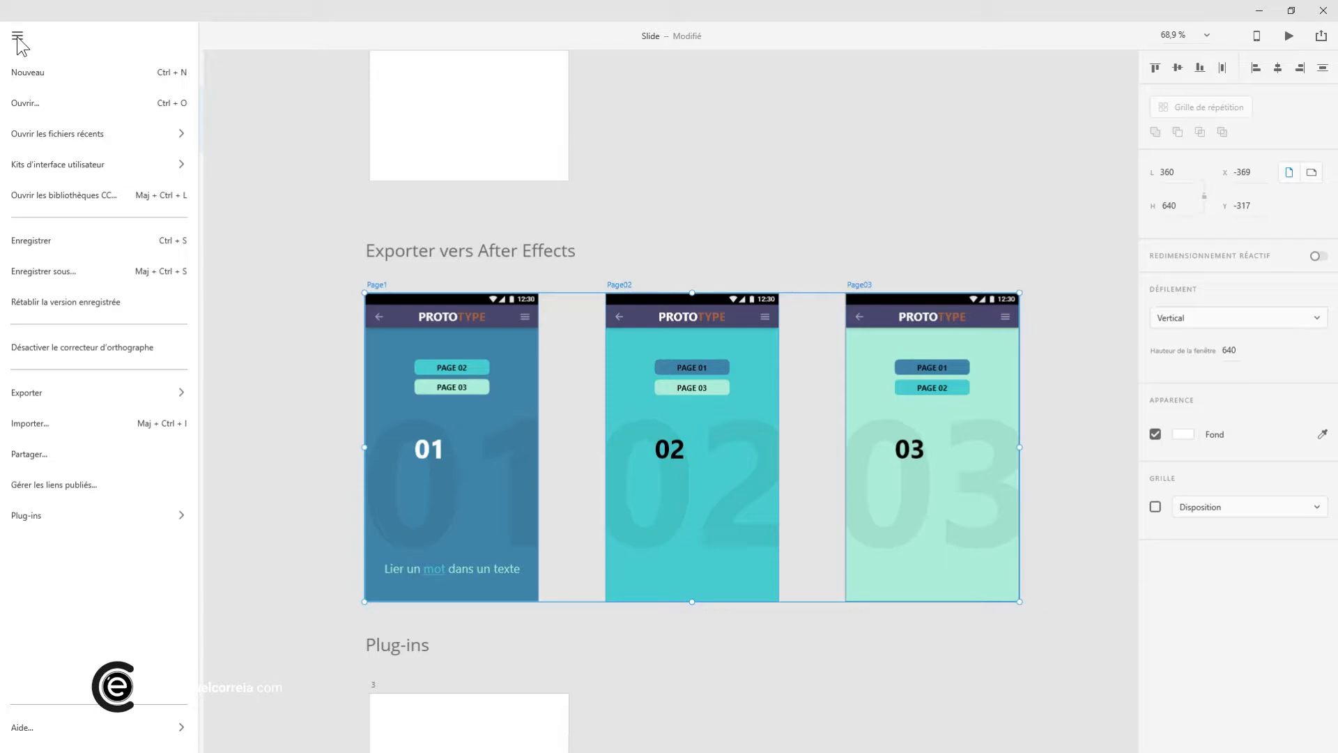
mouse_move(35, 393)
mouse_move(81, 391)
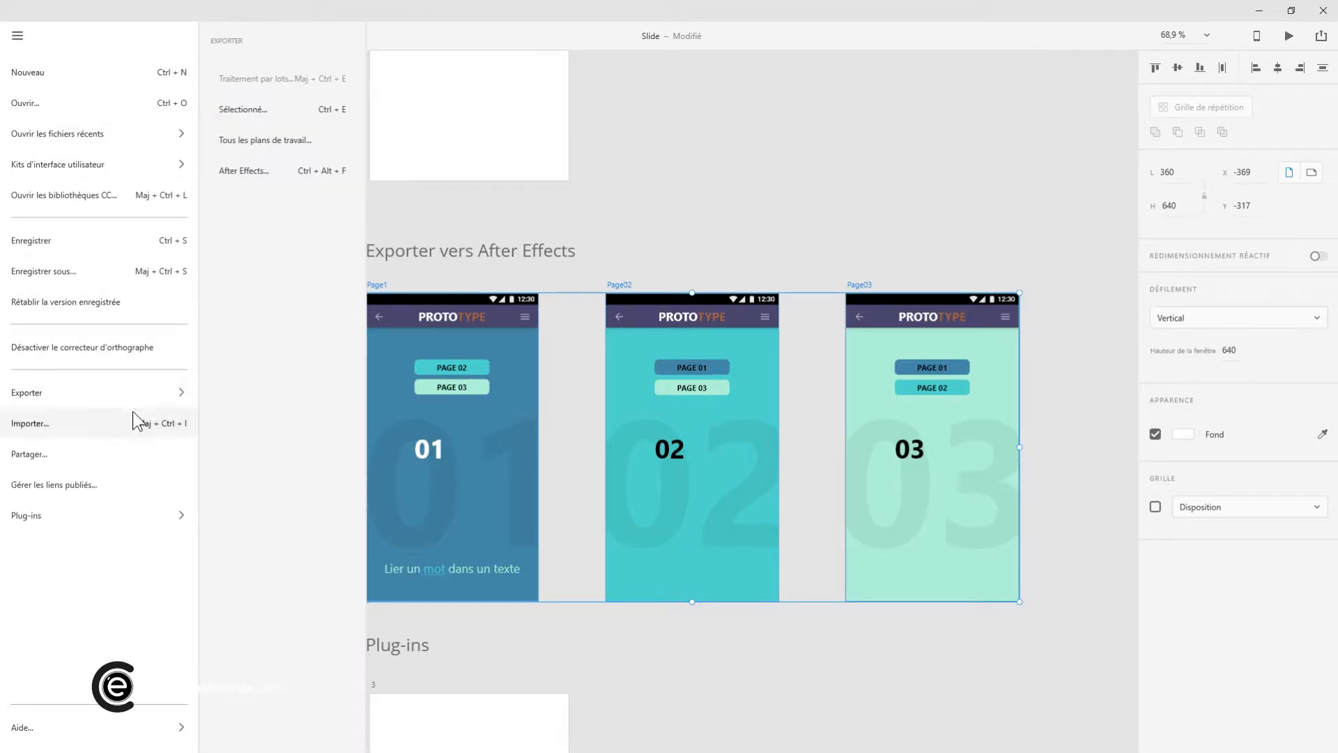
click(322, 183)
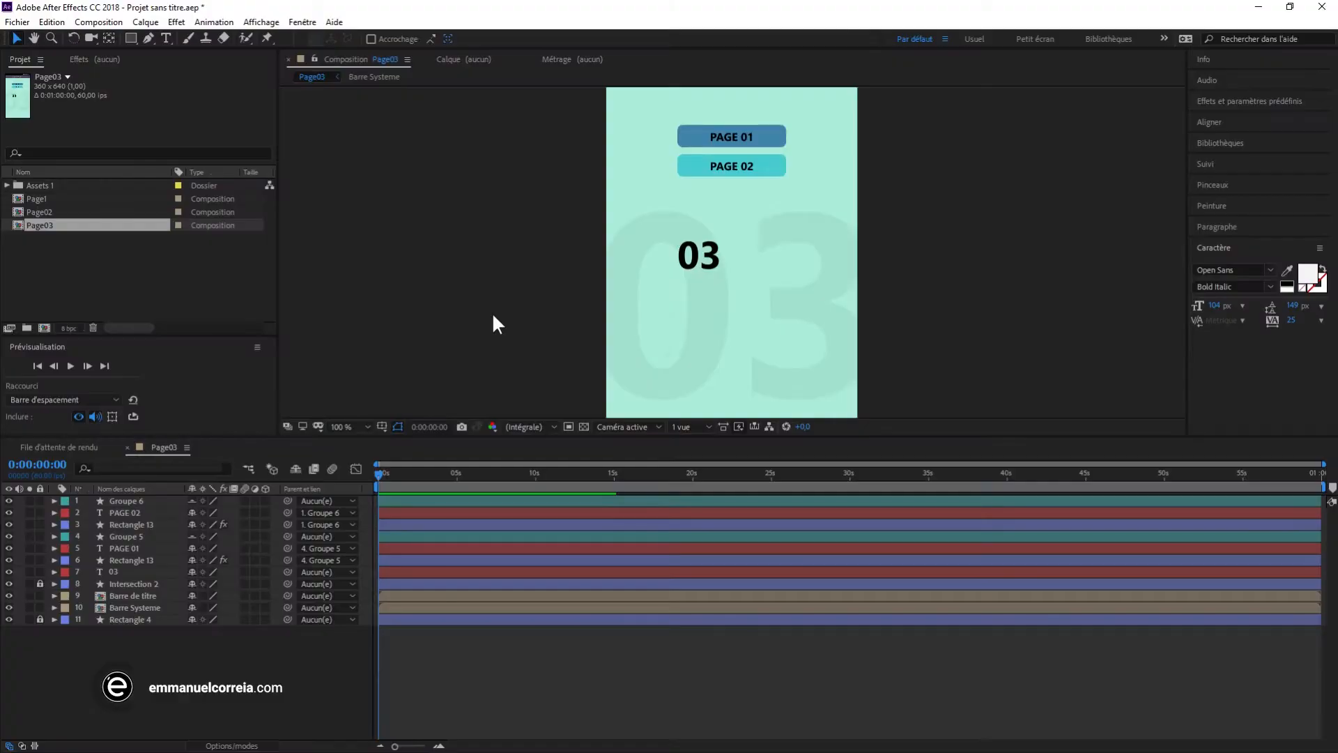
Look through the Page1, Page02 and Page03 compositions in the After Effects project and open Page1
click(47, 195)
click(44, 211)
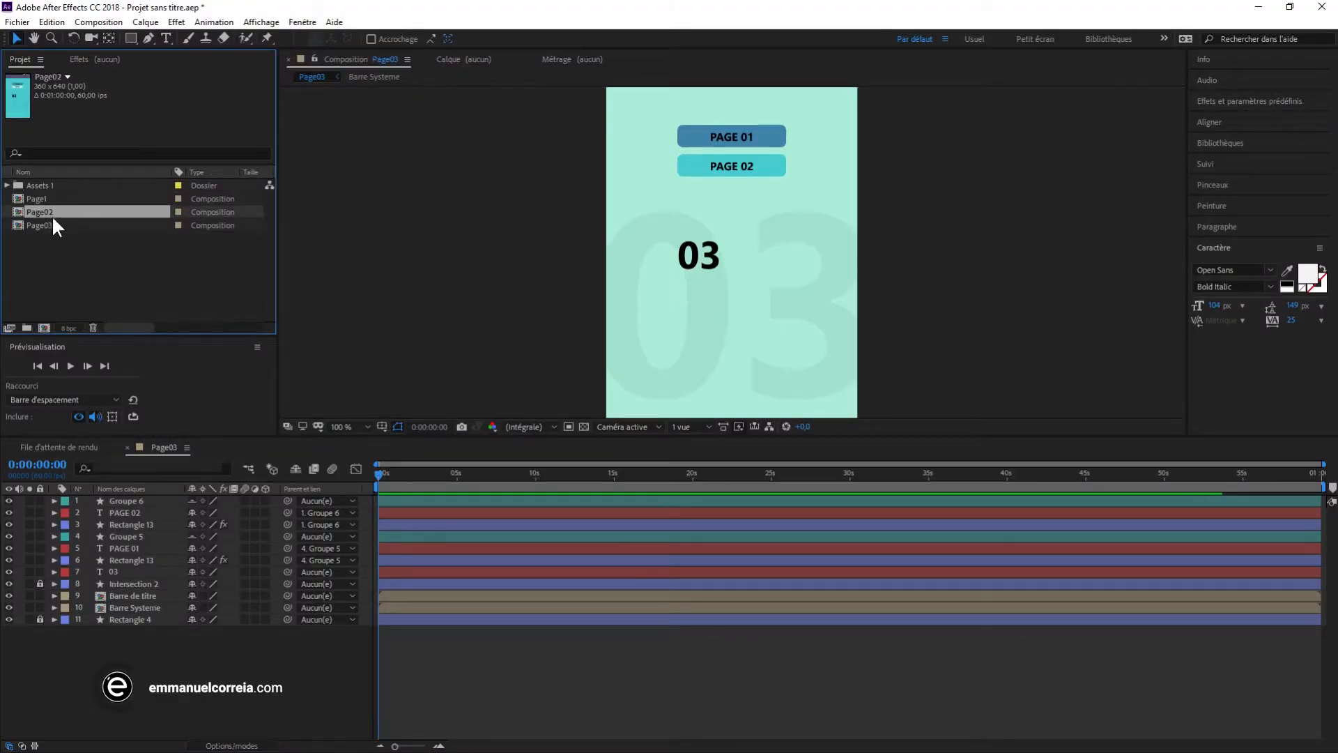
click(57, 223)
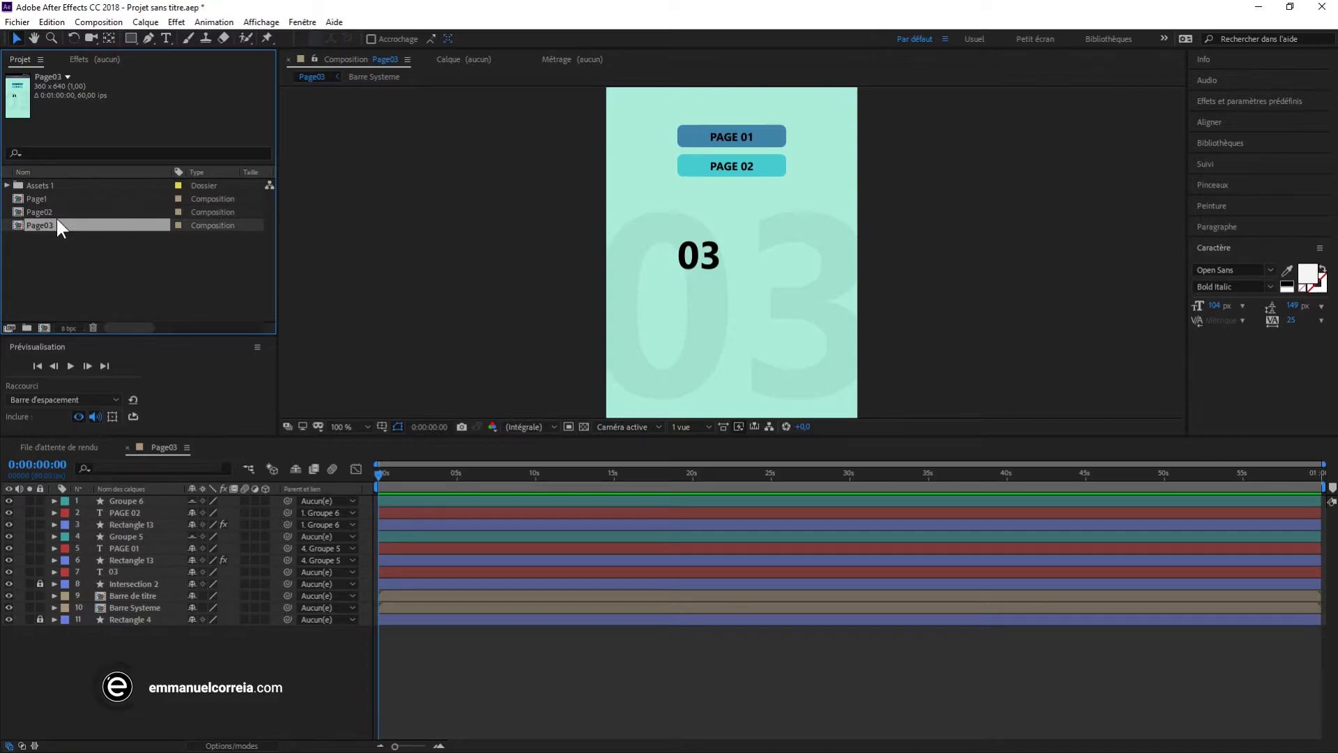
click(47, 198)
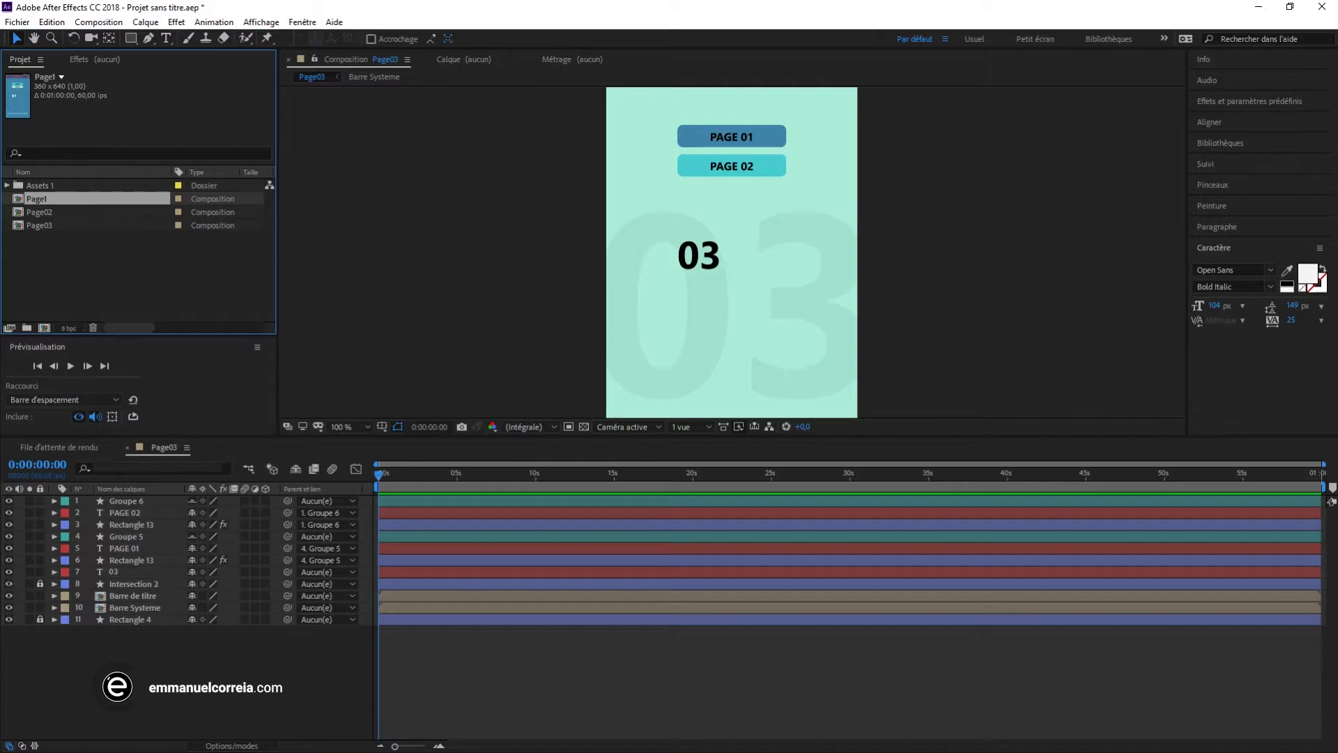
double_click(18, 193)
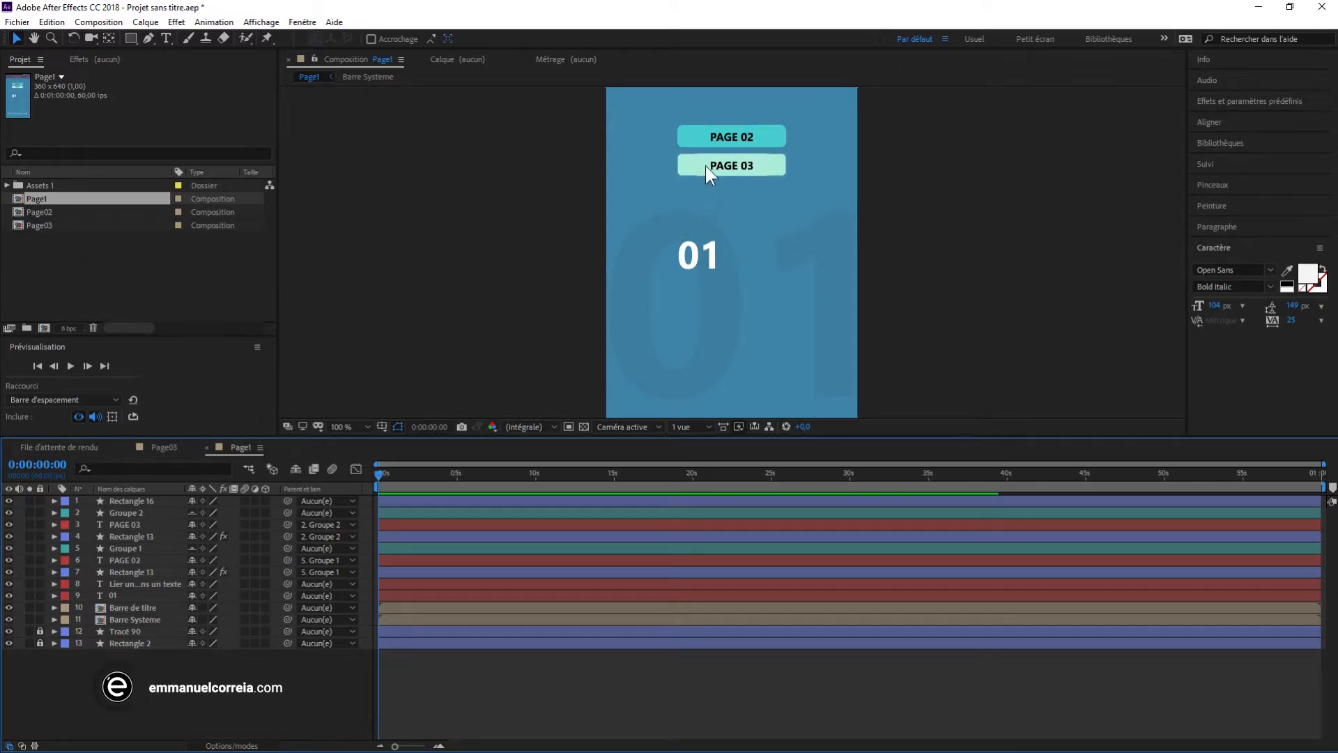
Inspect the Page1 composition's layers, including the PAGE 02 button's group, text and rectangle, and the "Lier un mot dans un texte" text
key(comma)
key(comma)
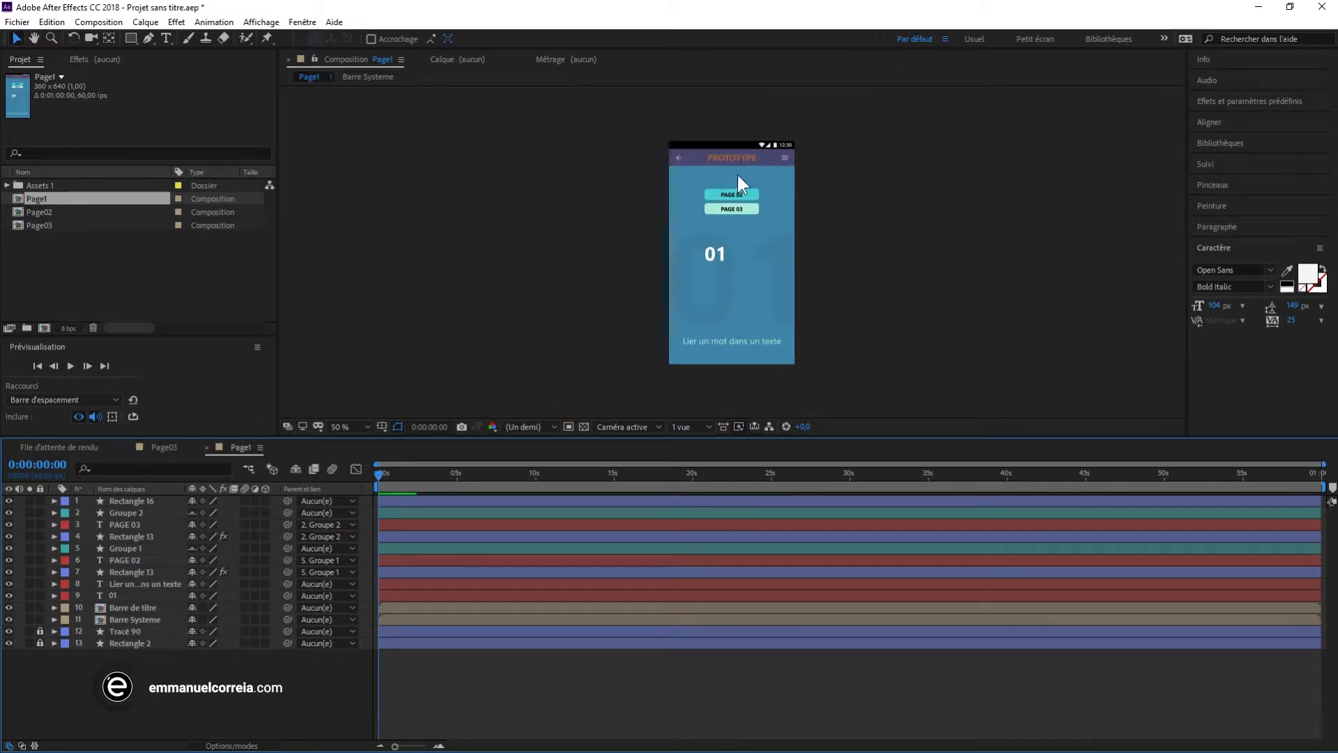
click(725, 194)
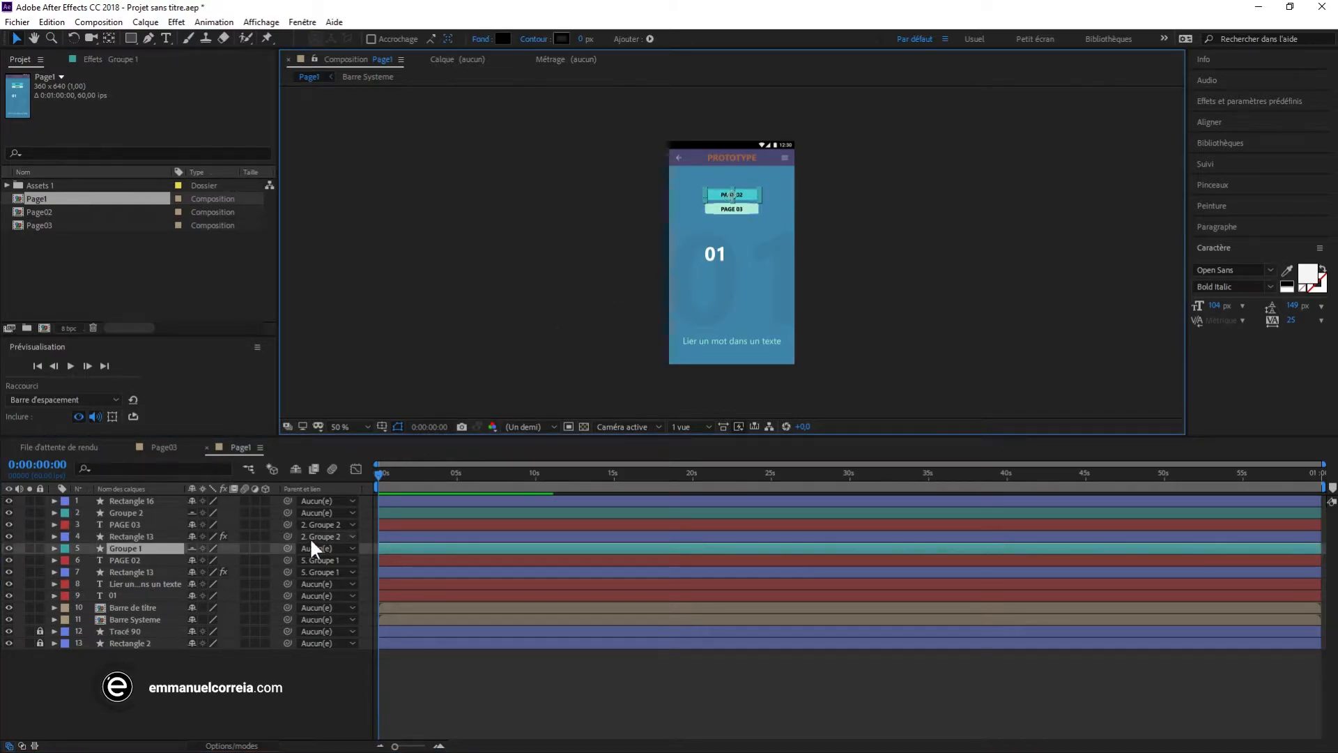
click(117, 559)
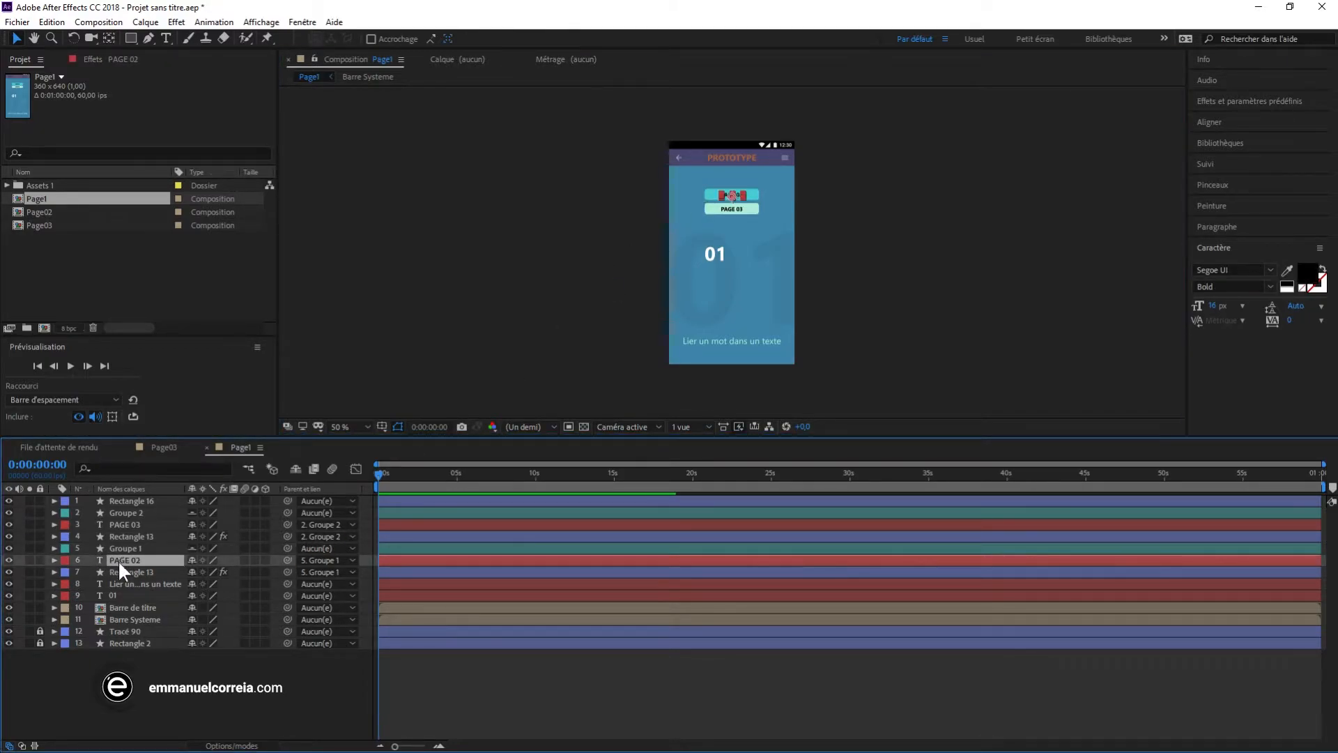
click(119, 570)
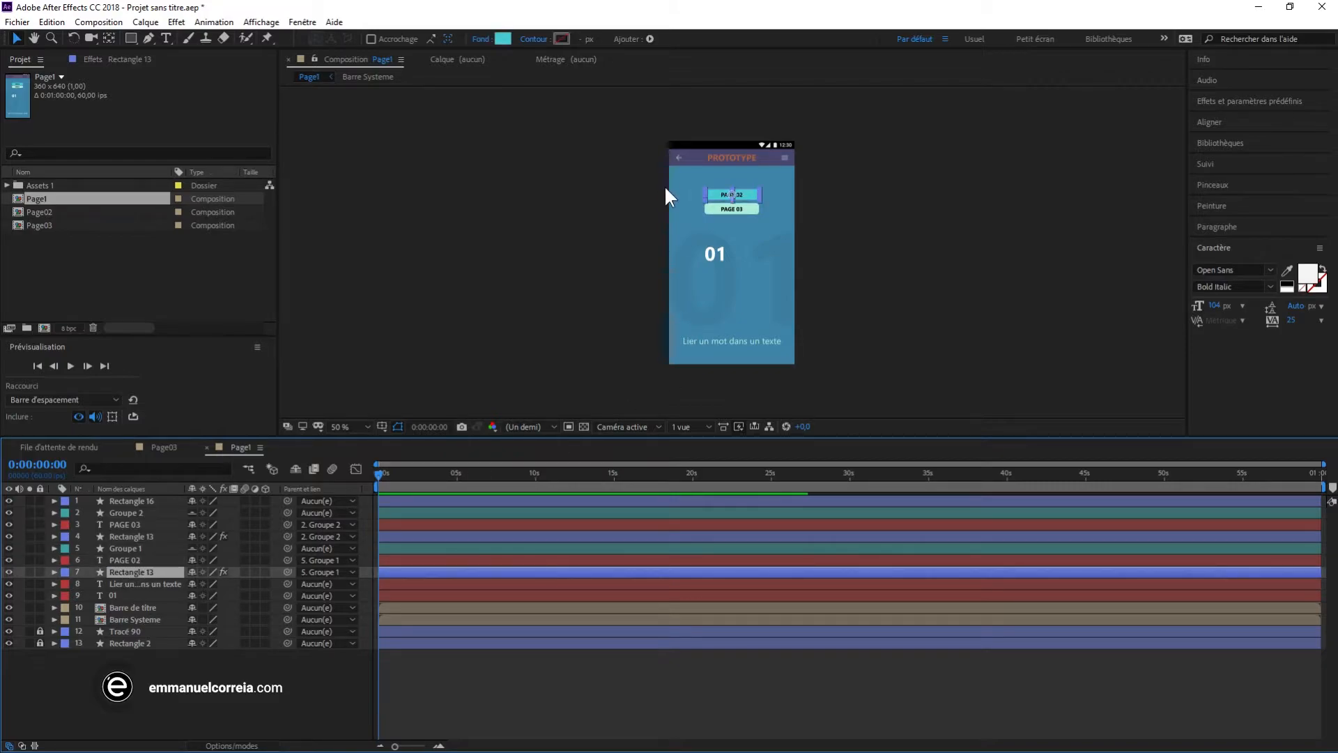
click(132, 583)
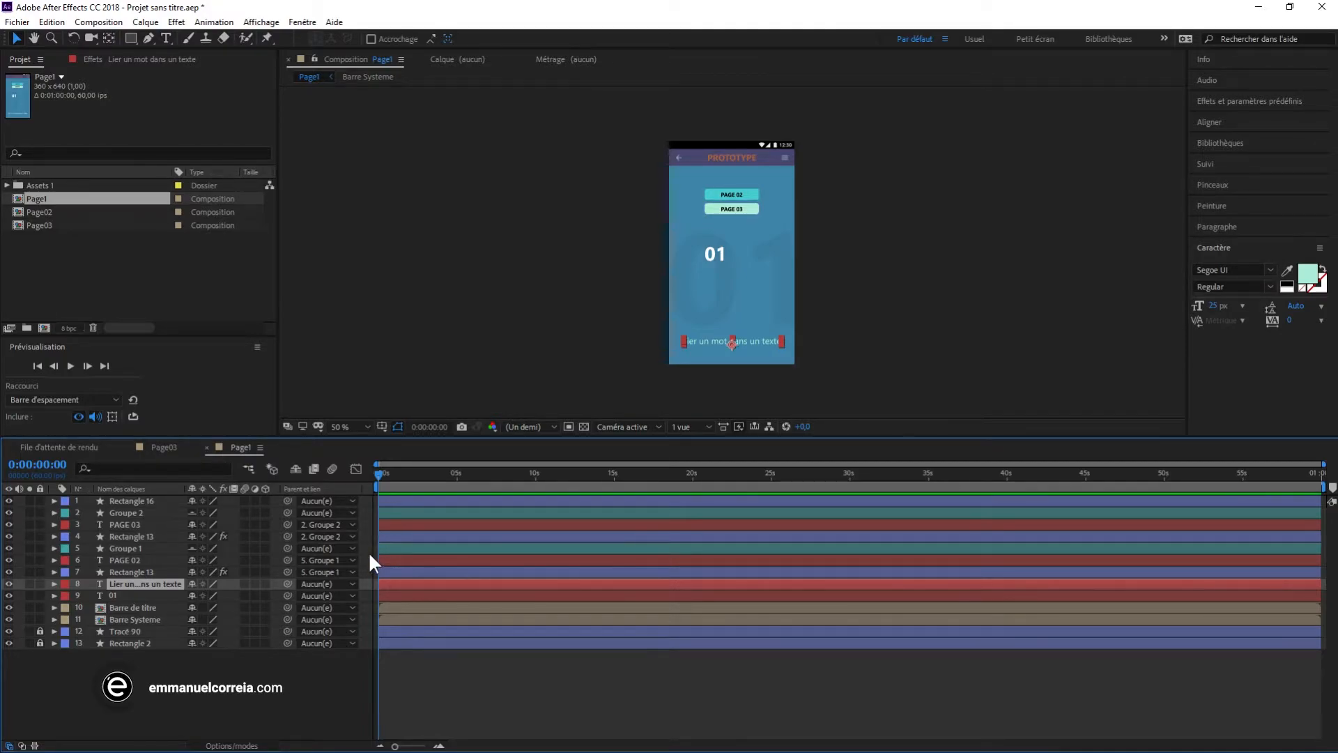
scroll(732, 254, up, 2)
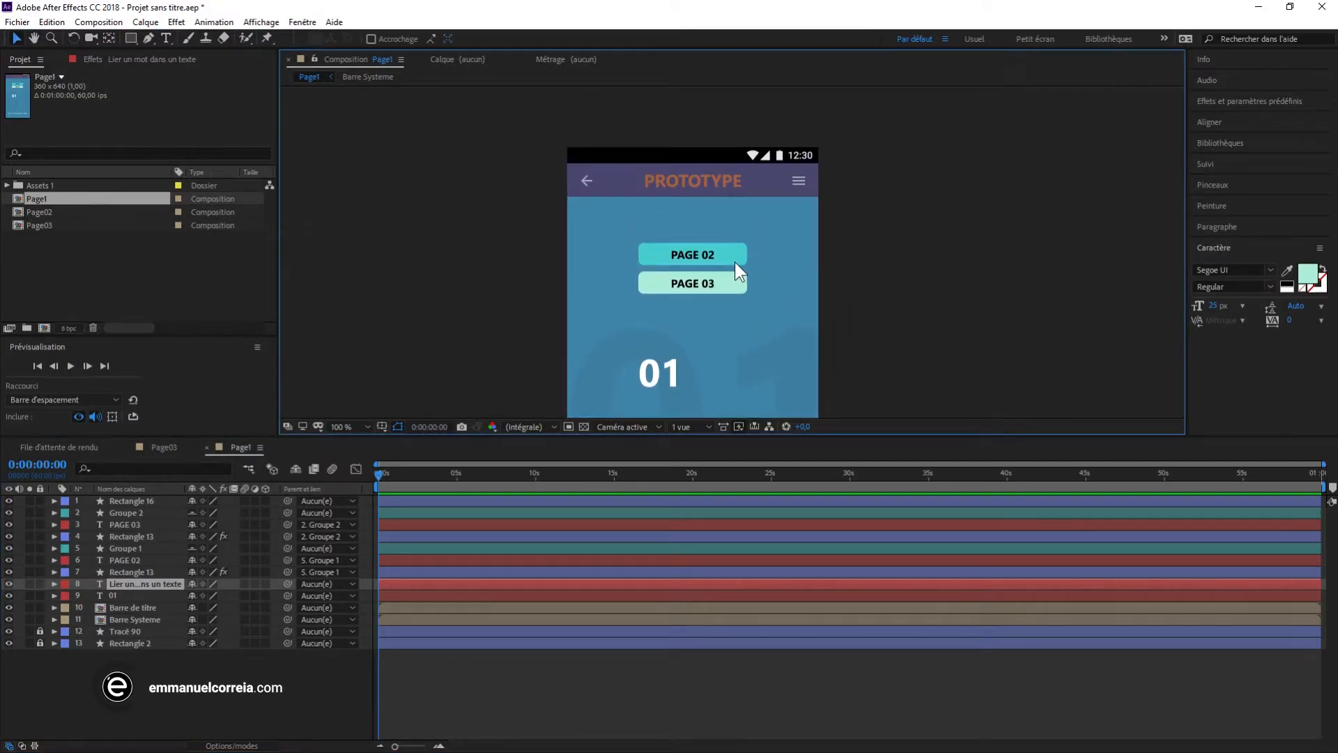
scroll(564, 204, down, 2)
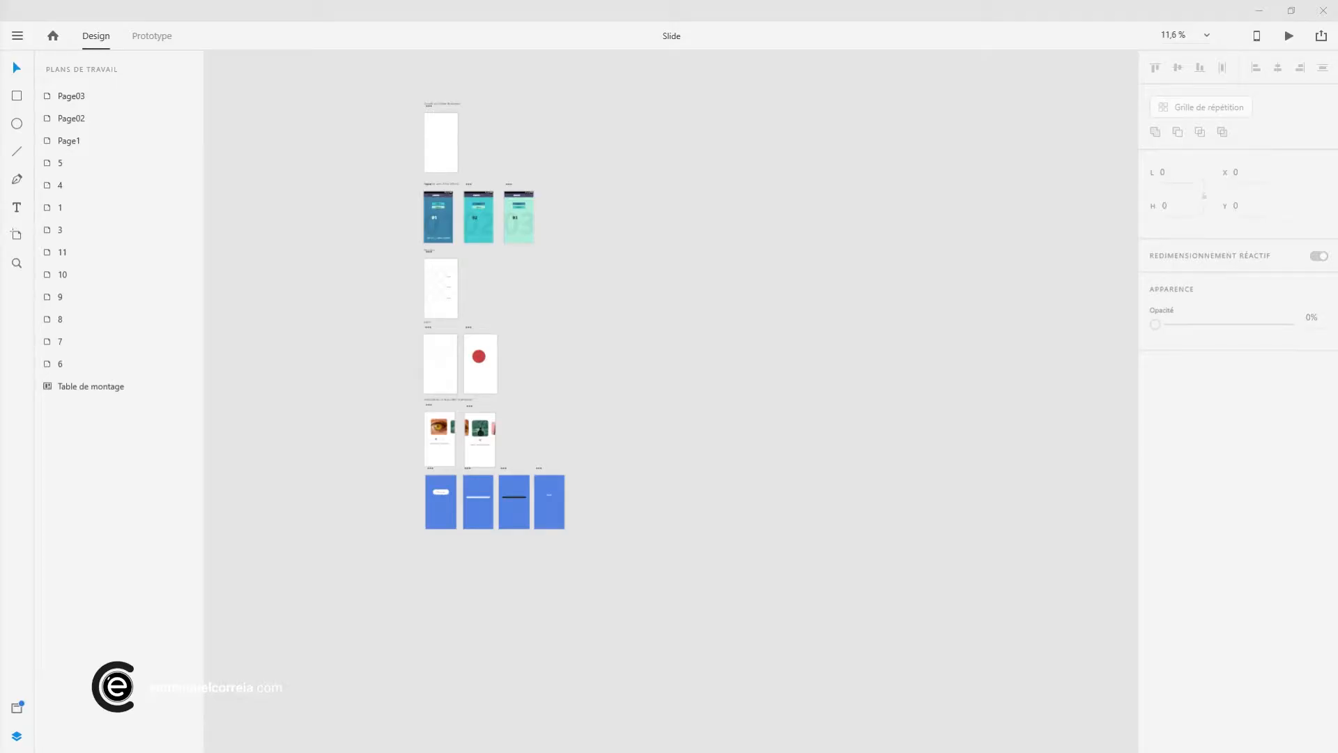
Switch back to the Slide document in Adobe XD and open the plug-in discovery window
scroll(421, 266, up, 5)
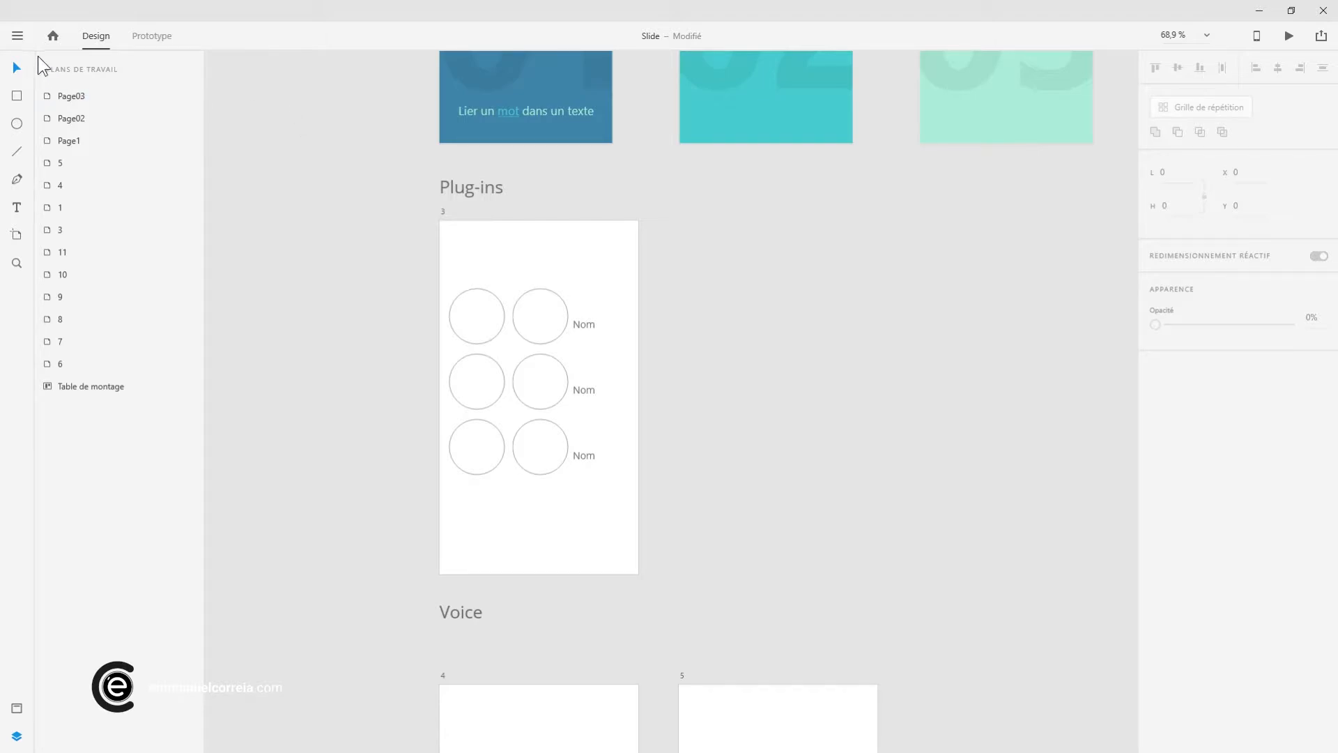
click(17, 37)
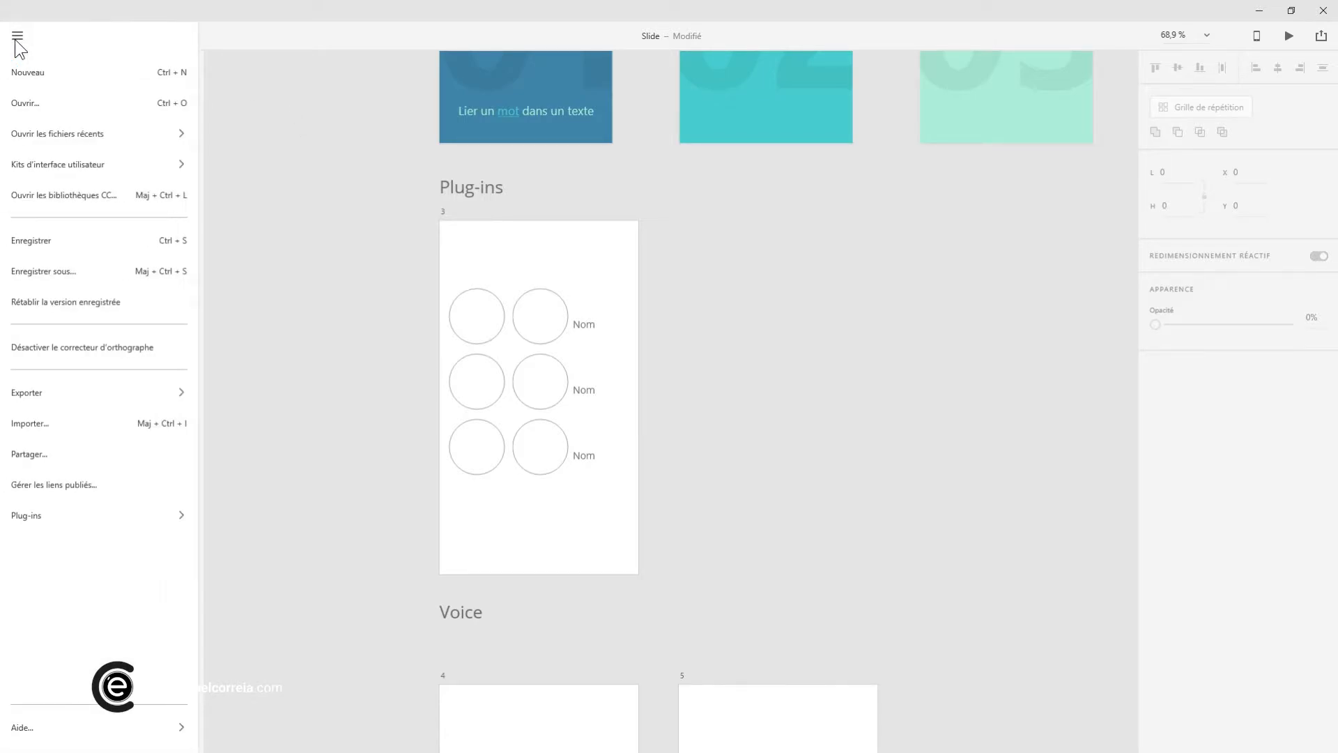
mouse_move(53, 518)
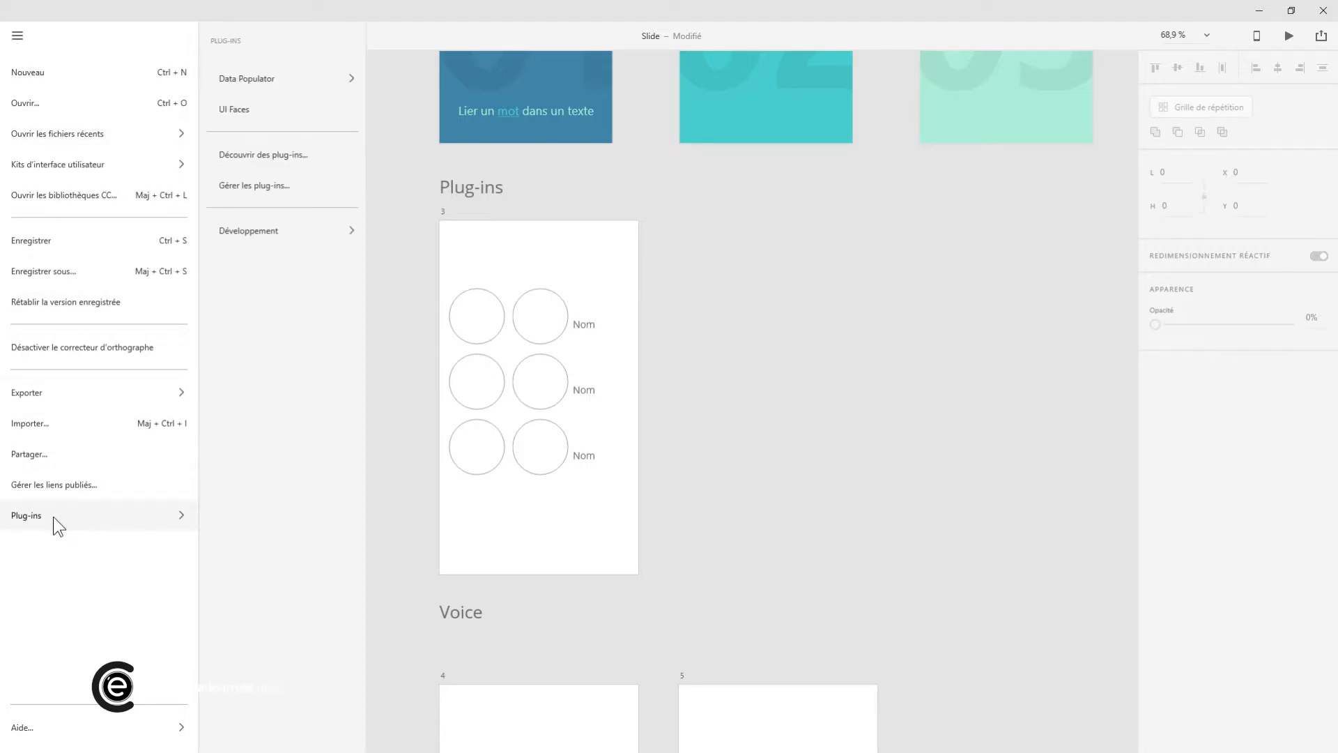
mouse_move(278, 77)
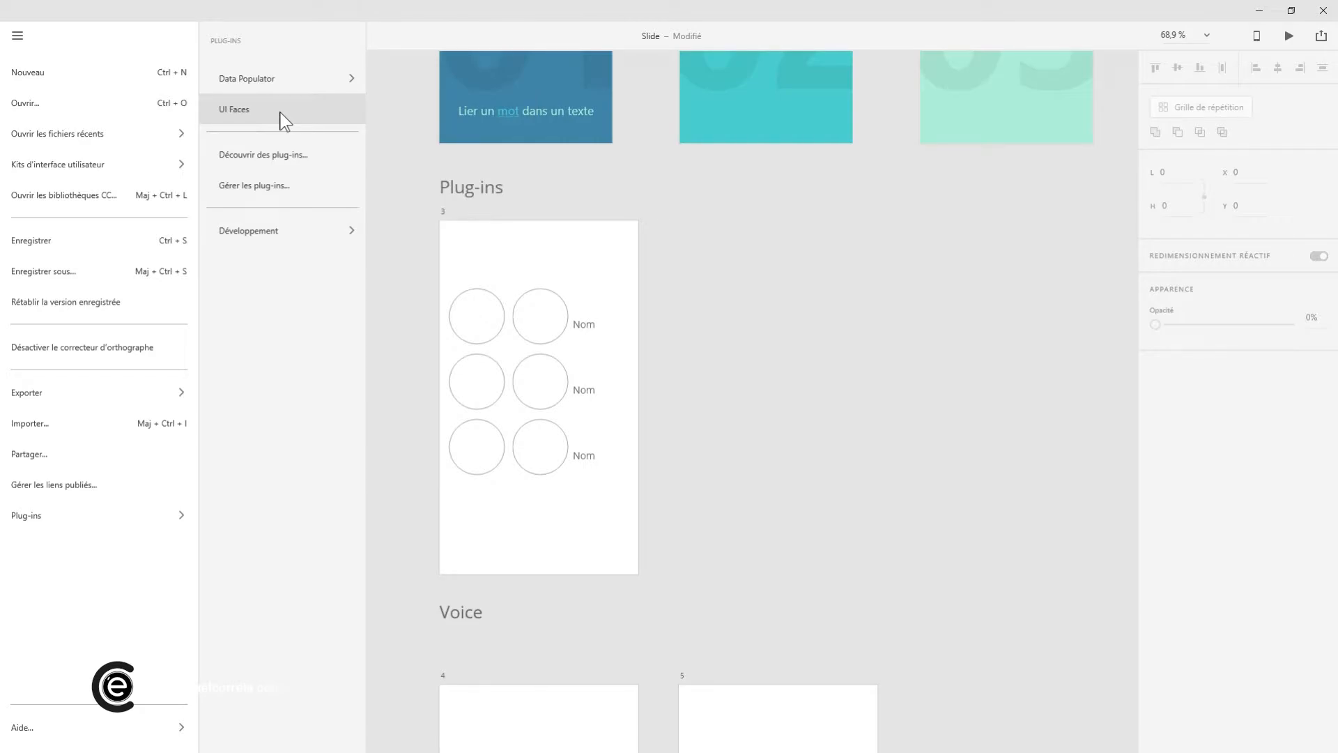
click(255, 158)
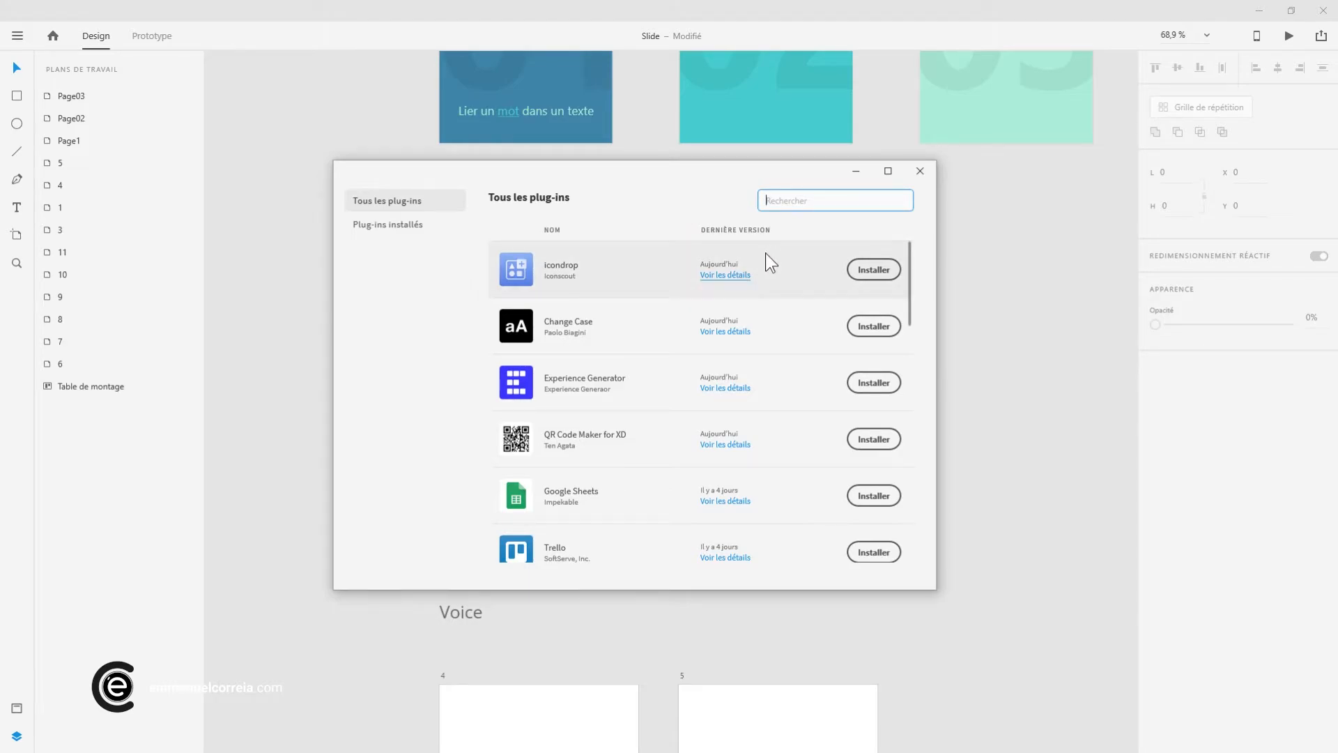
Compare the list of all available plug-ins with the installed ones, and close the plug-in window
drag(910, 255, 944, 316)
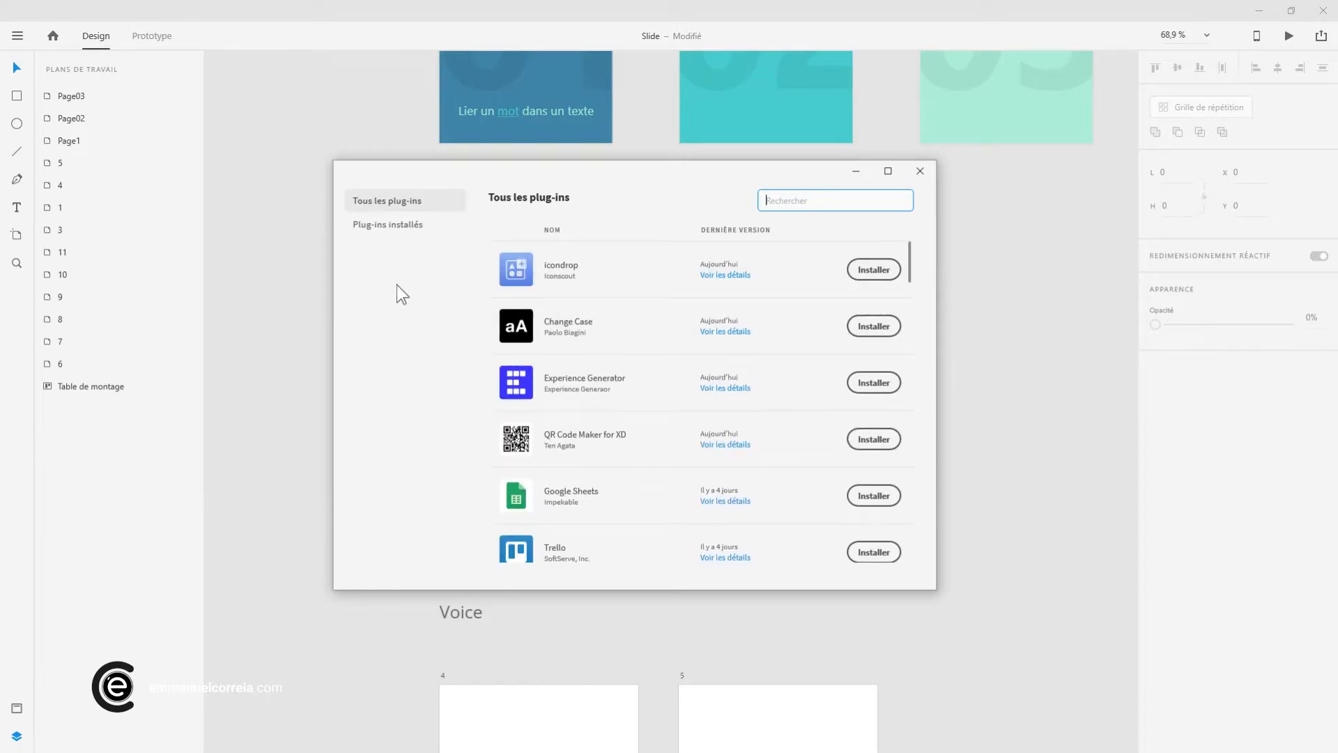
click(393, 224)
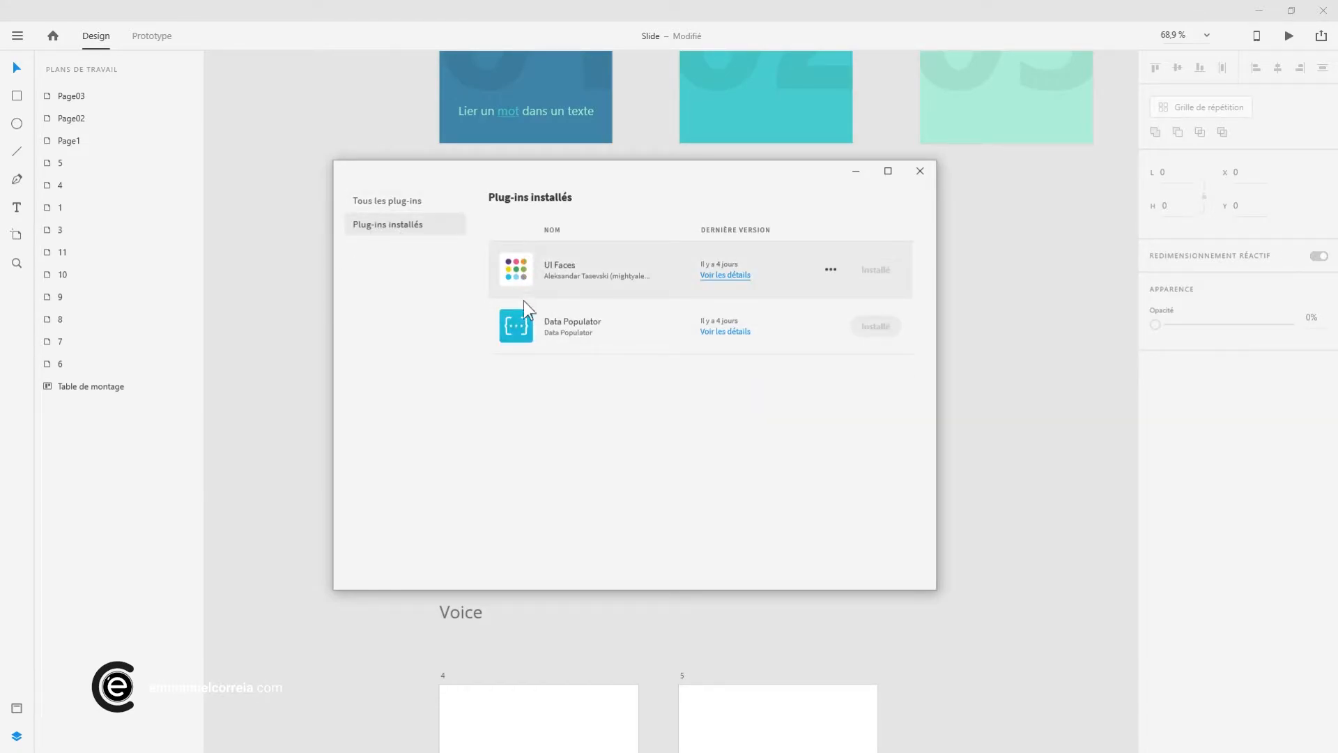
click(387, 201)
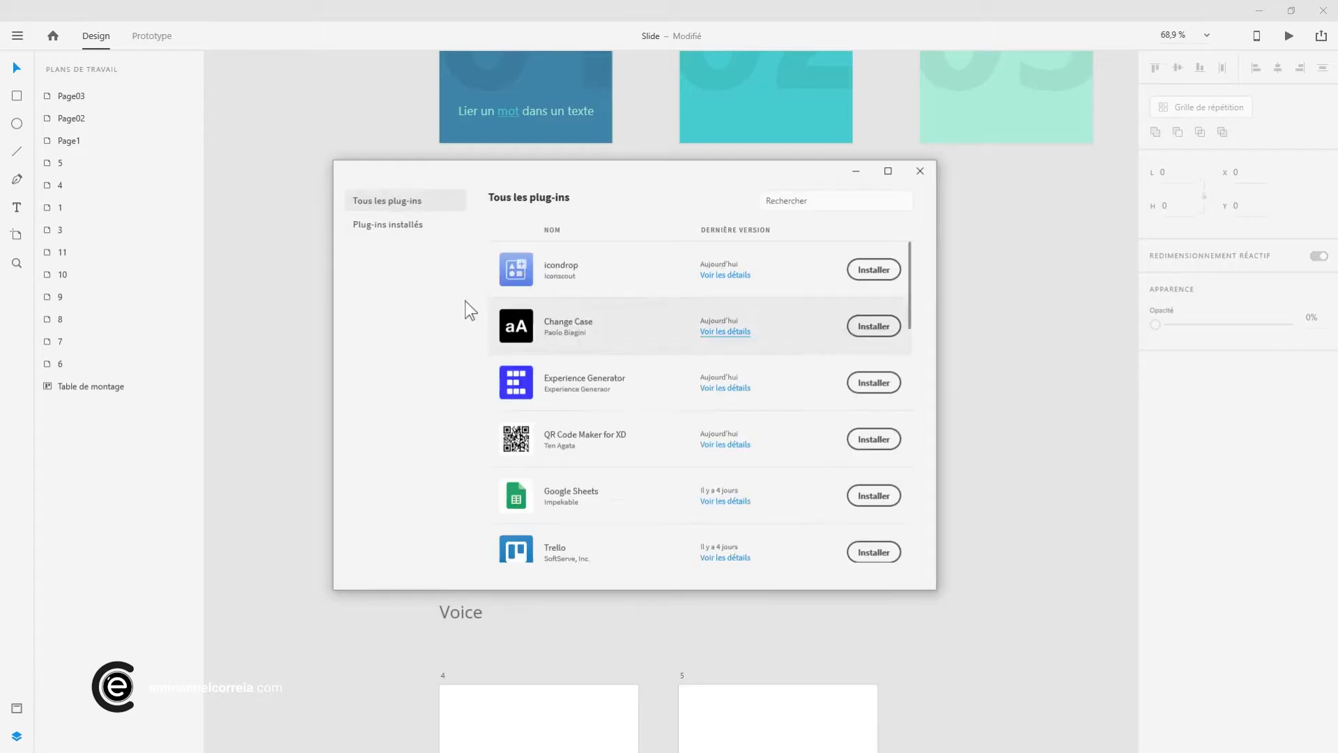
click(393, 226)
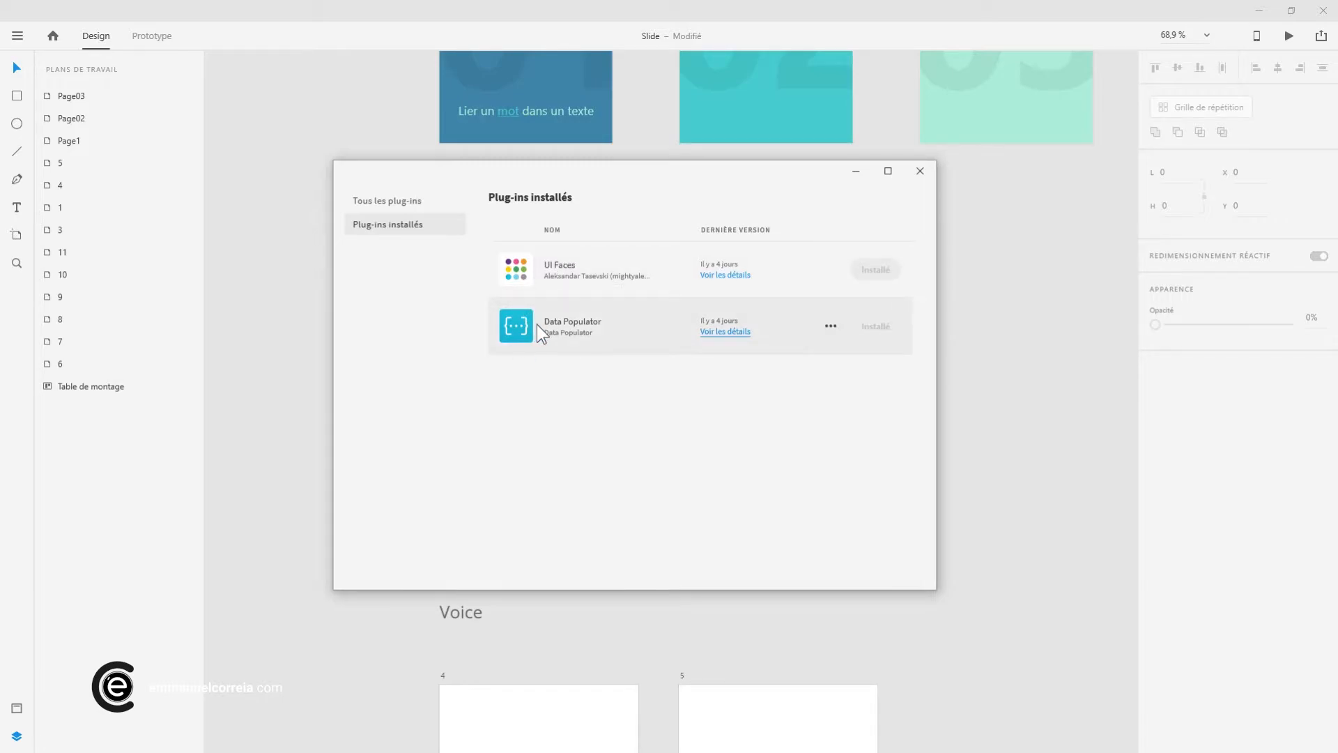
click(399, 206)
scroll(628, 338, down, 3)
scroll(639, 340, down, 4)
scroll(634, 341, up, 8)
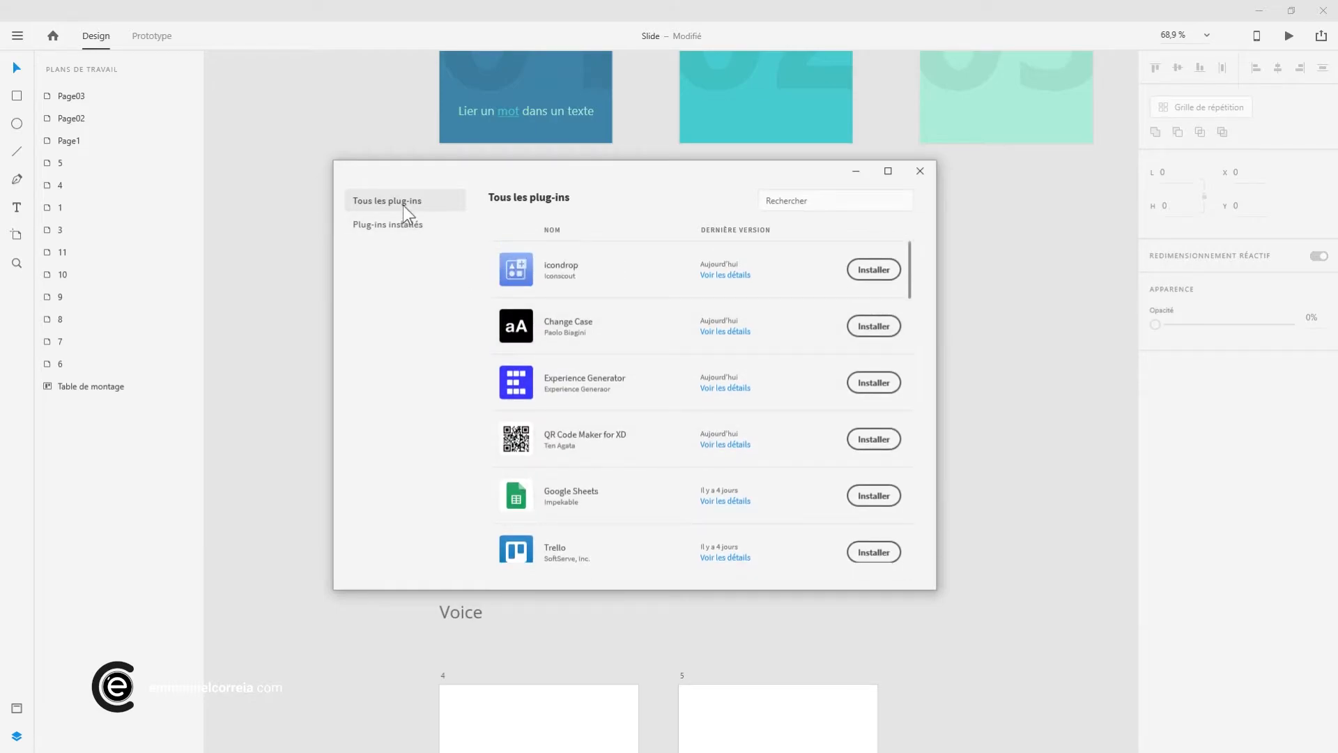
click(920, 171)
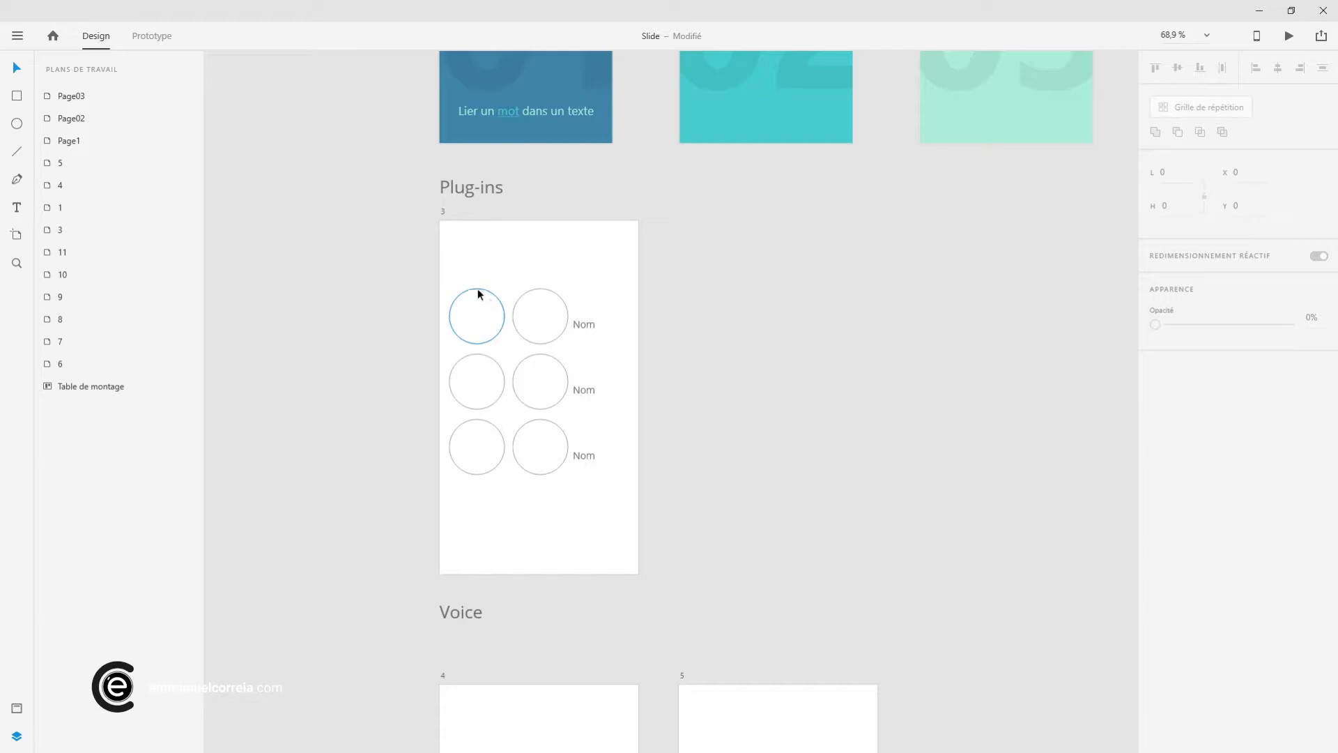
Fill the three standalone circles beside the repeat grid on artboard 3 with UI Faces avatars from Unsplash, Pexels, Diverse UI and RandomUser
drag(479, 291, 494, 499)
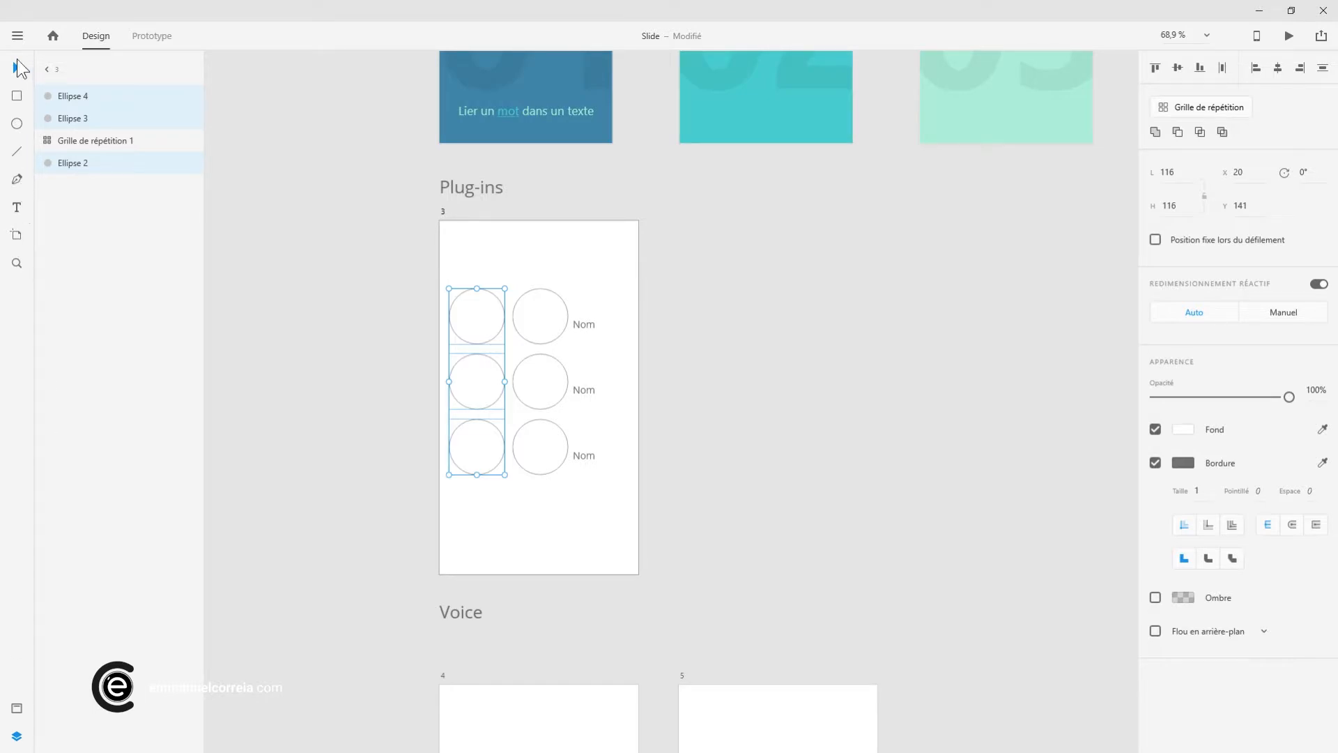
click(18, 36)
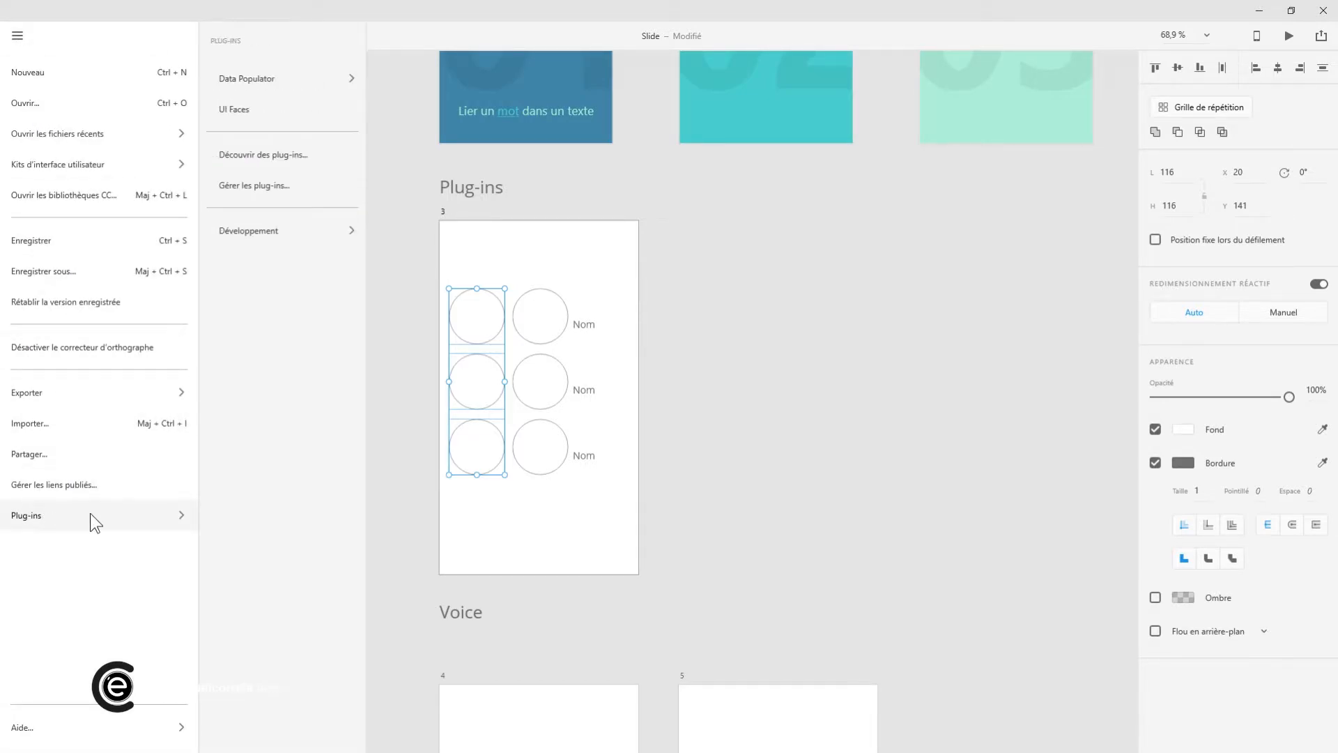
click(244, 112)
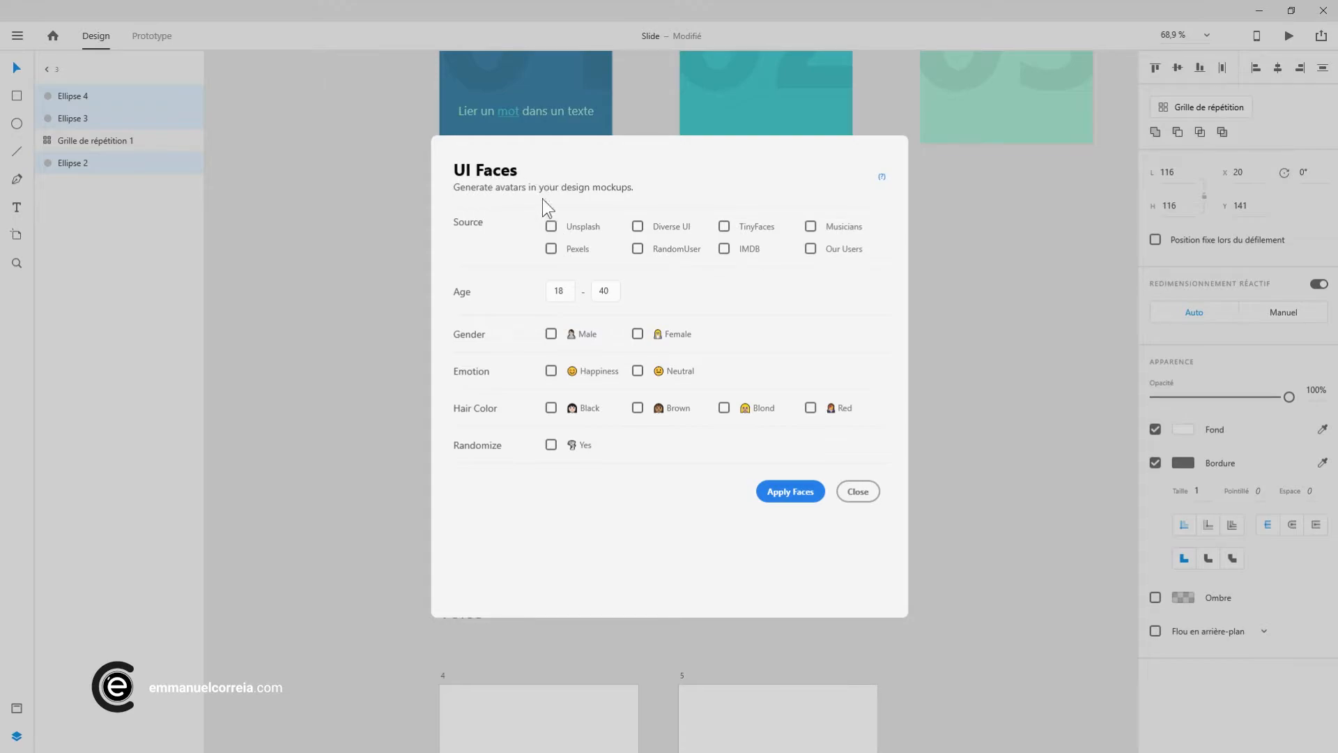
click(551, 226)
click(551, 249)
click(638, 226)
click(637, 249)
click(789, 494)
click(786, 418)
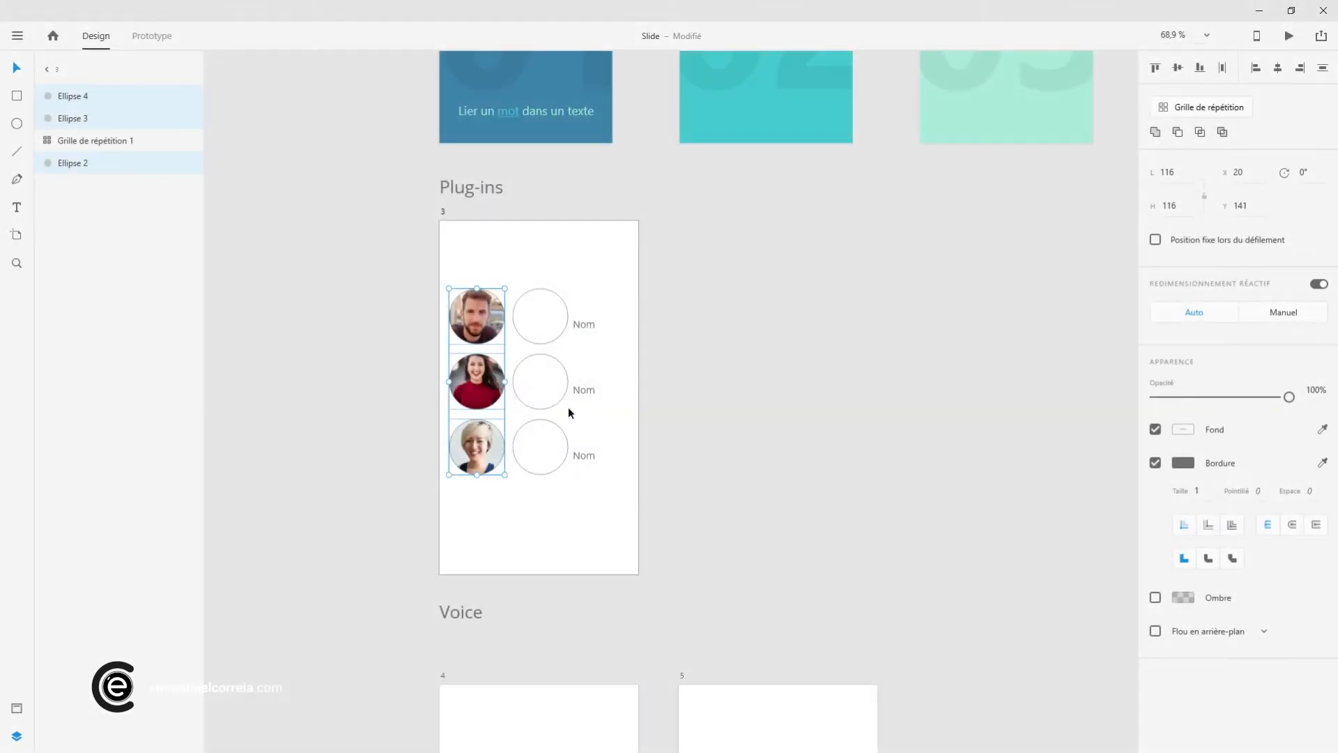
click(623, 267)
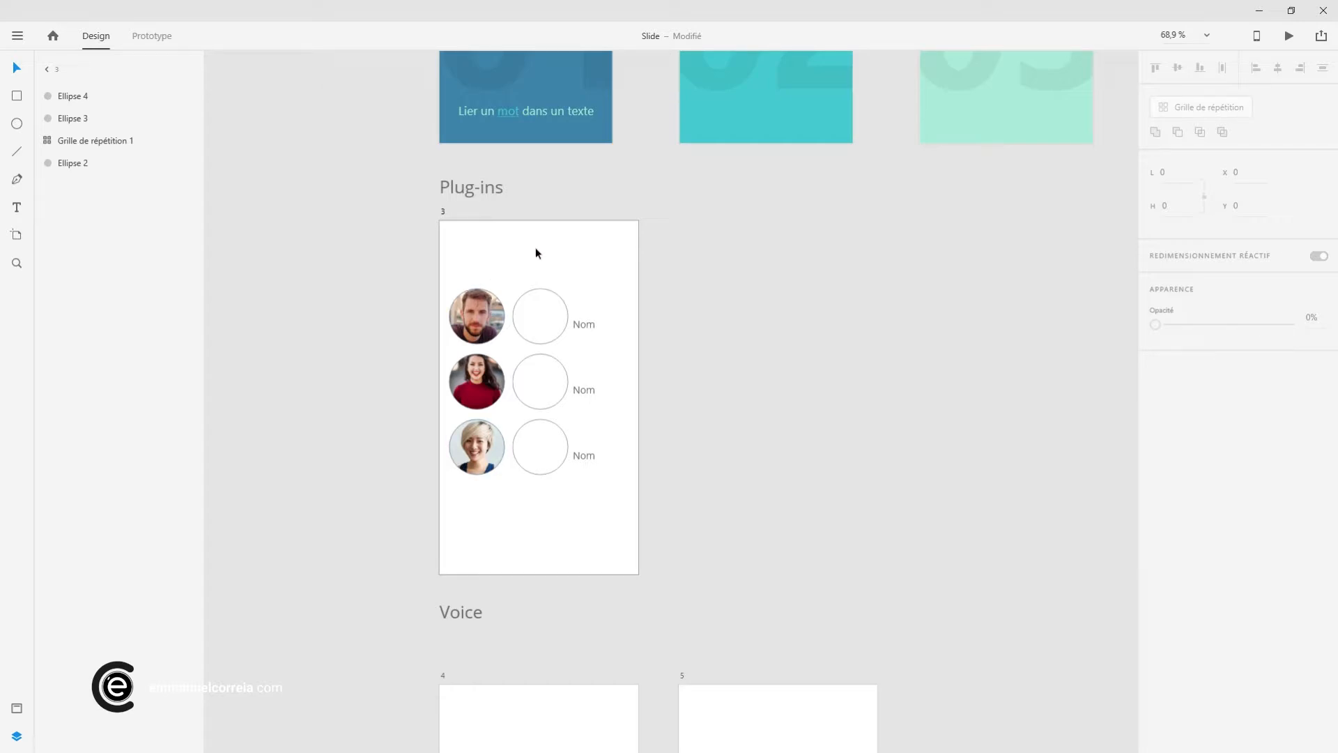
Try to fill the repeat grid on artboard 3 with avatars from the UI Faces plug-in
drag(537, 251, 597, 509)
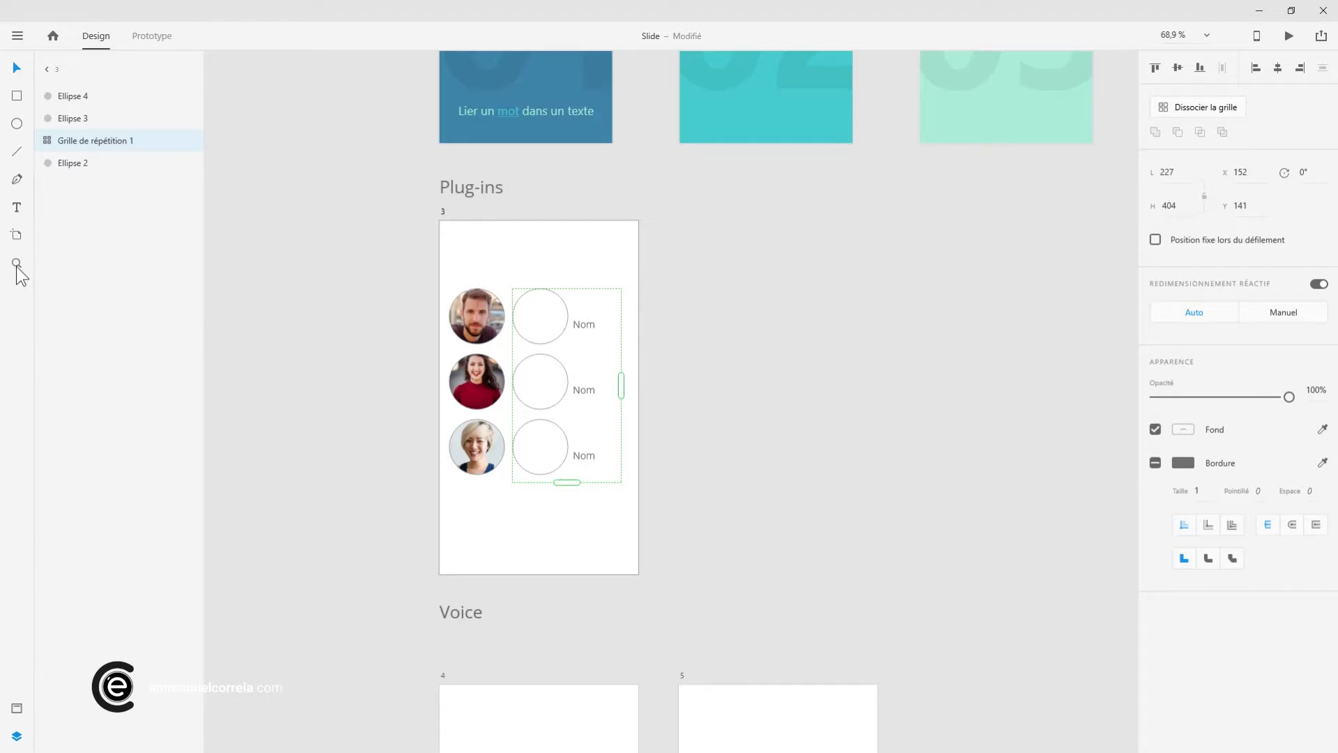
click(15, 40)
mouse_move(75, 514)
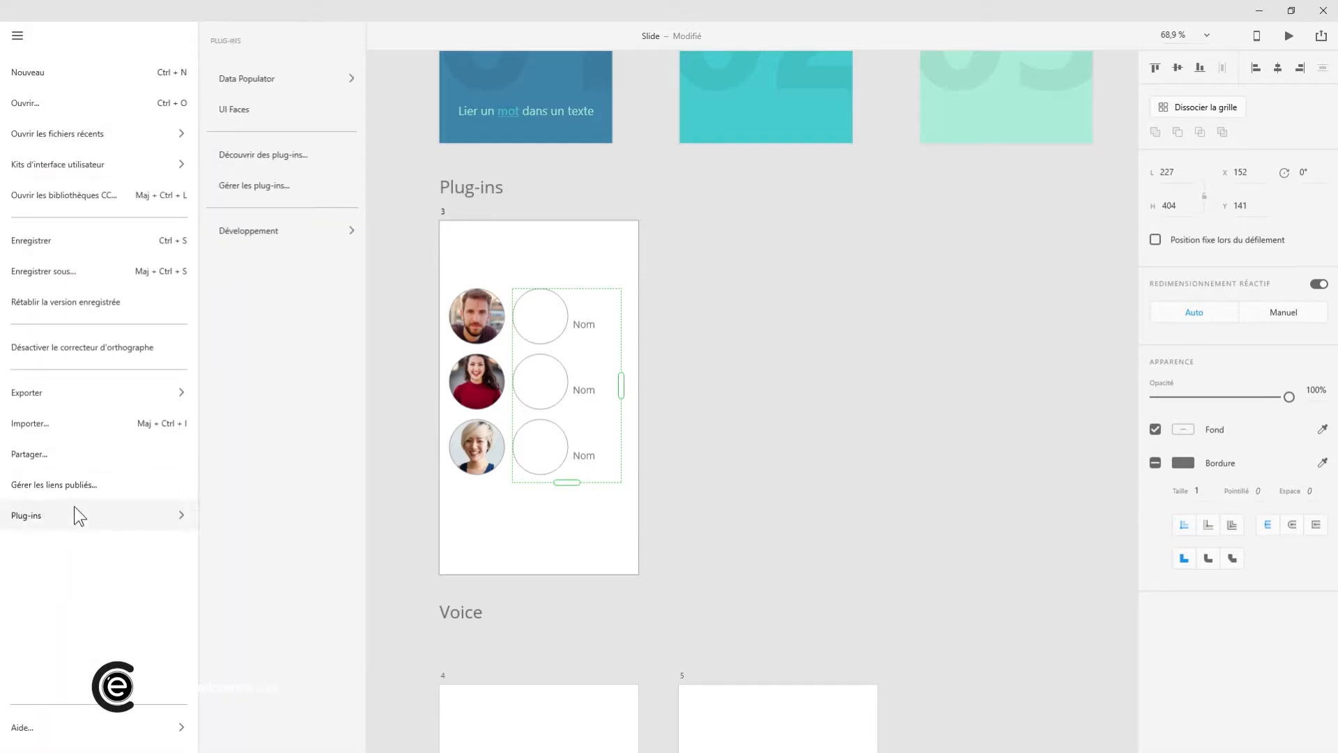
click(284, 118)
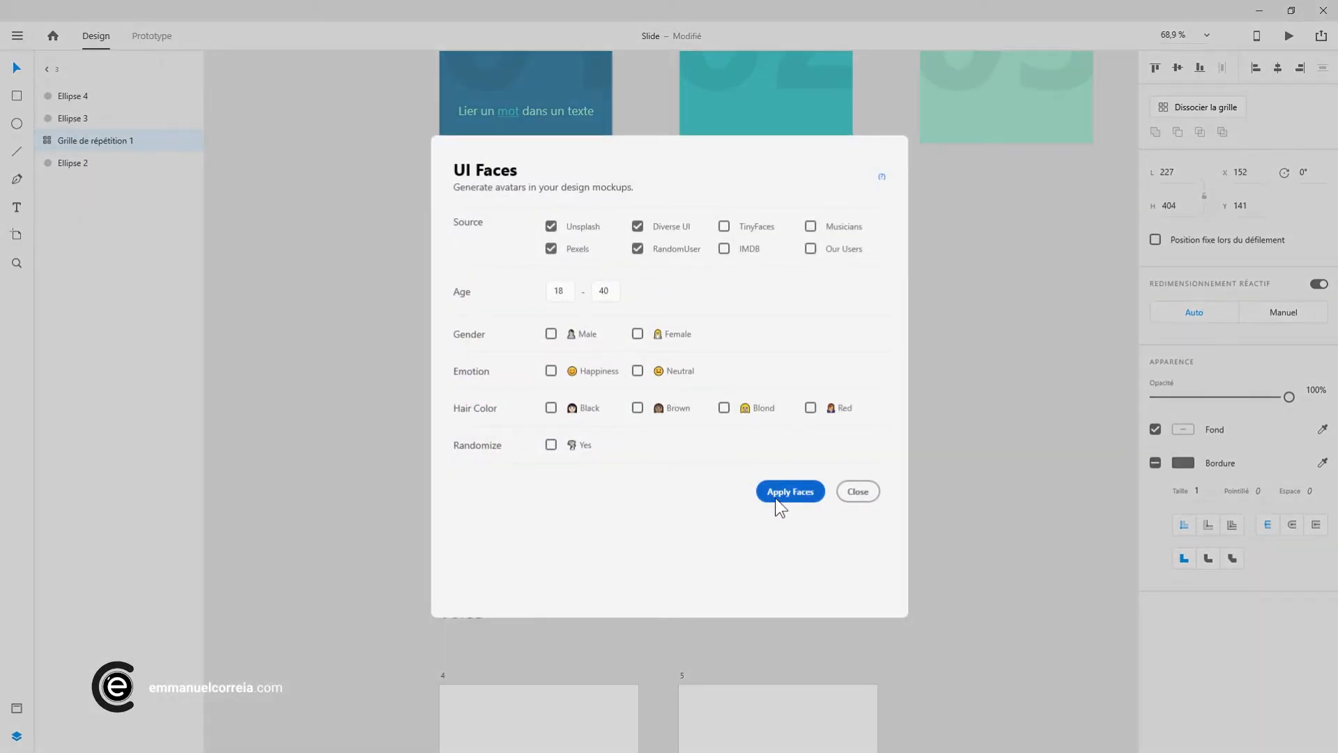
click(776, 495)
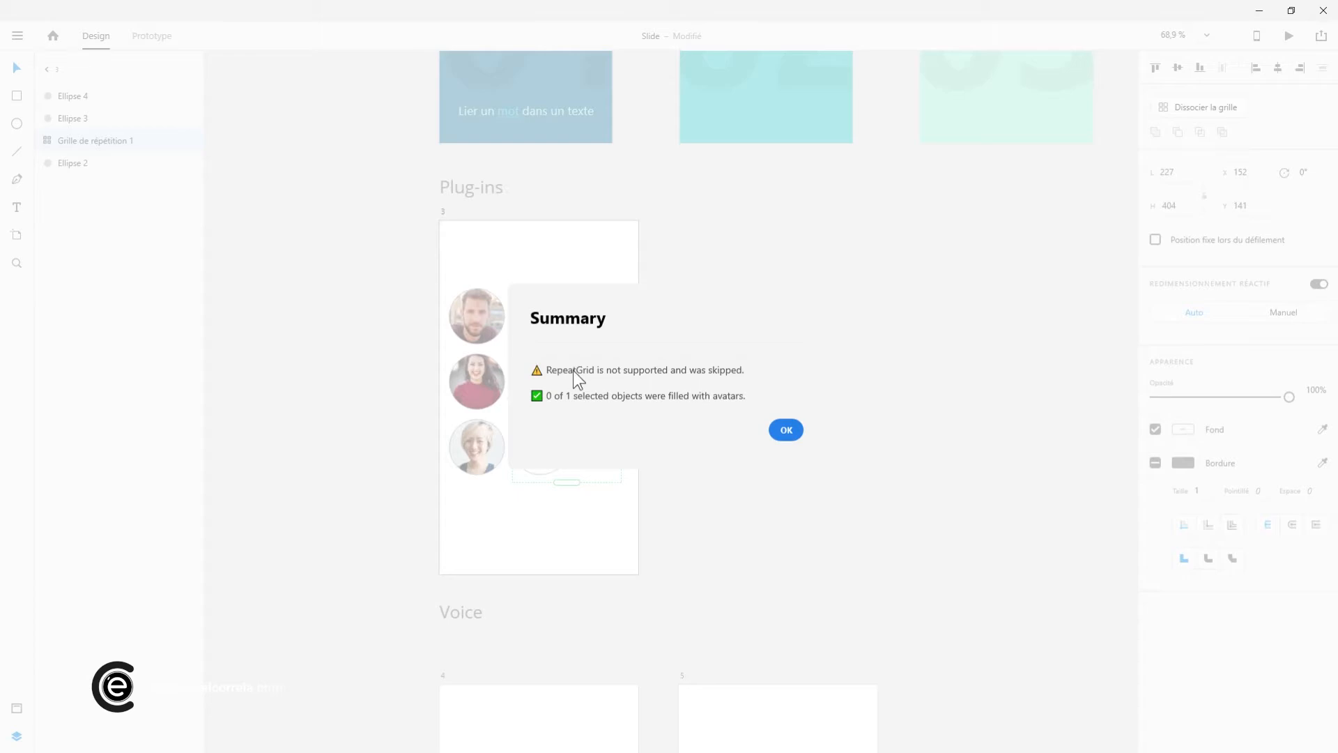
click(784, 430)
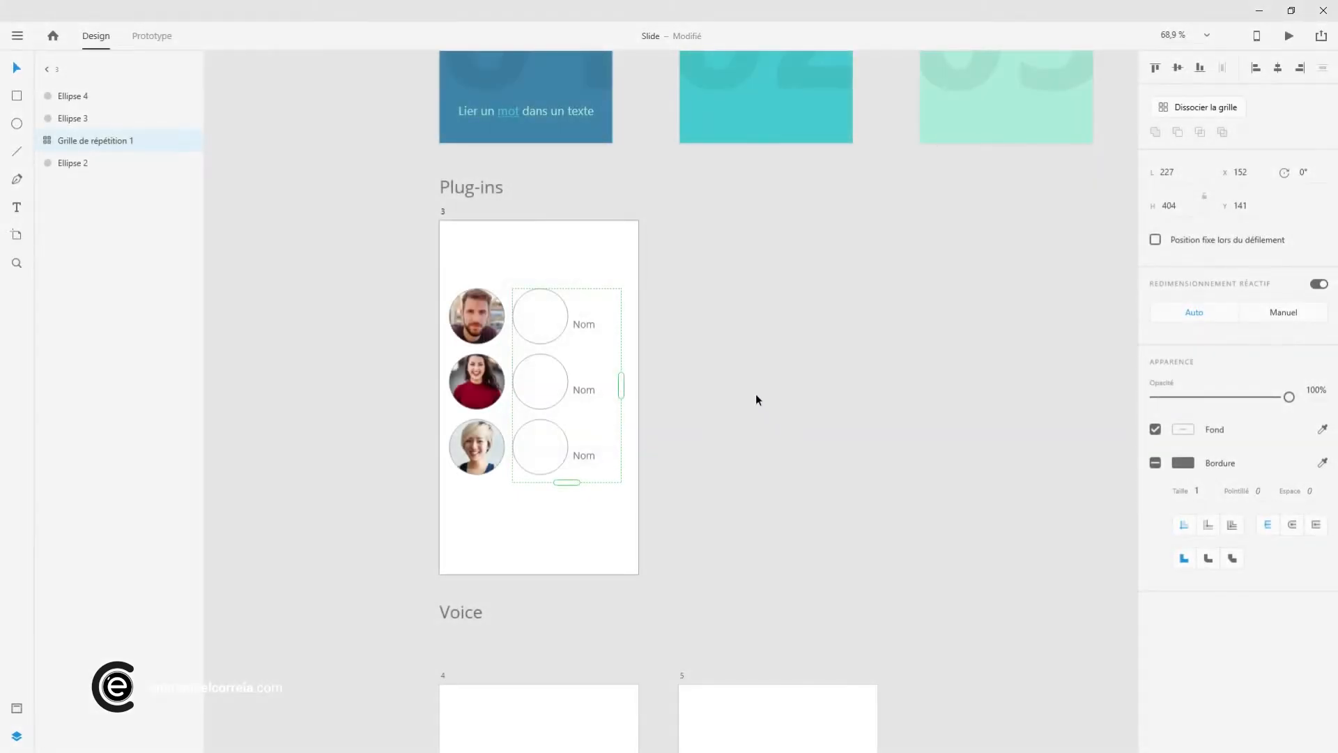
click(644, 301)
Move the Voice heading down, closer to the top of artboard 4
scroll(682, 299, down, 6)
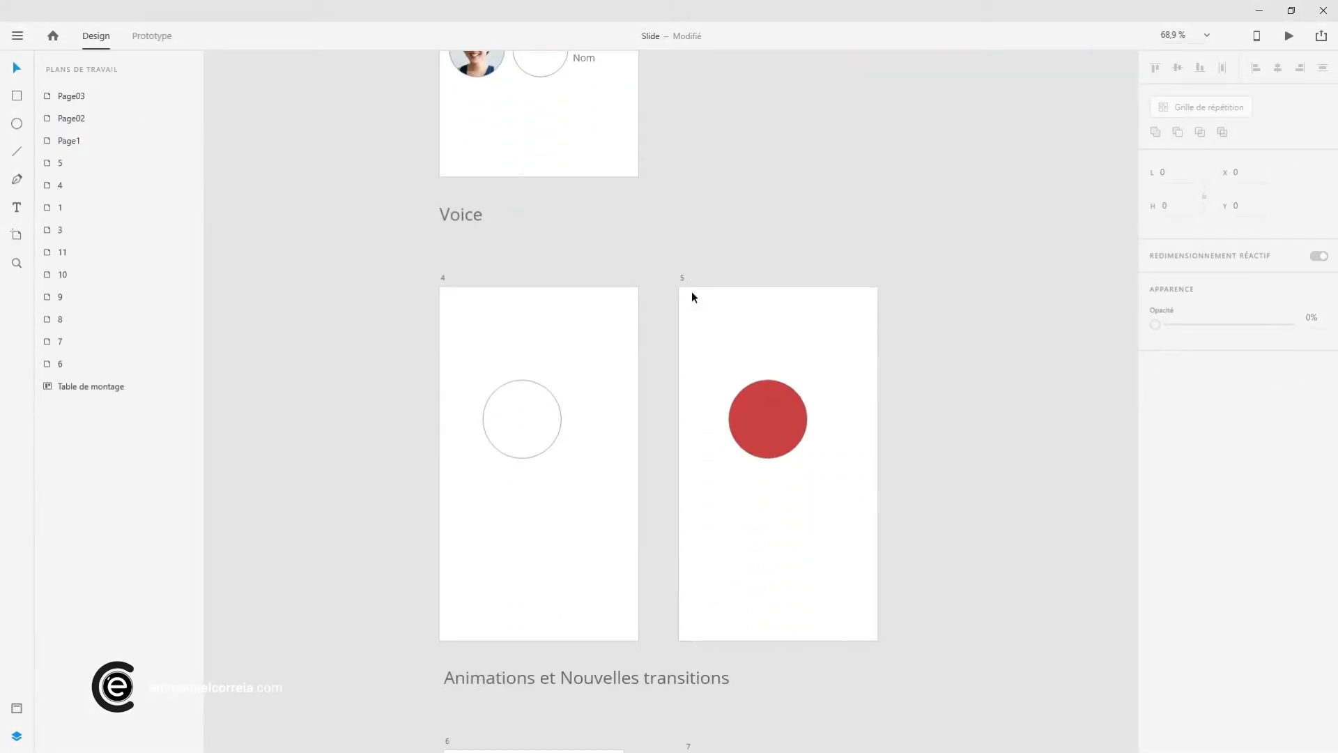
scroll(692, 298, down, 2)
drag(459, 131, 458, 167)
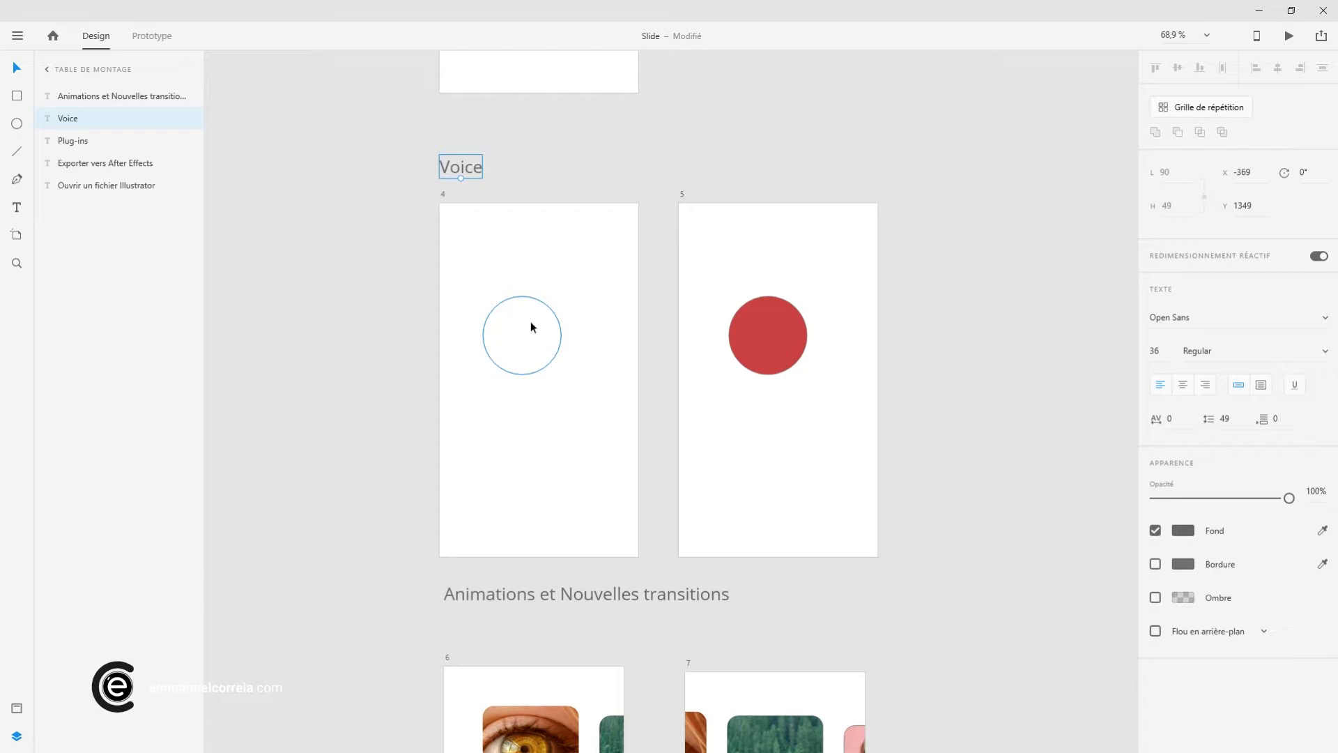
scroll(531, 323, down, 1)
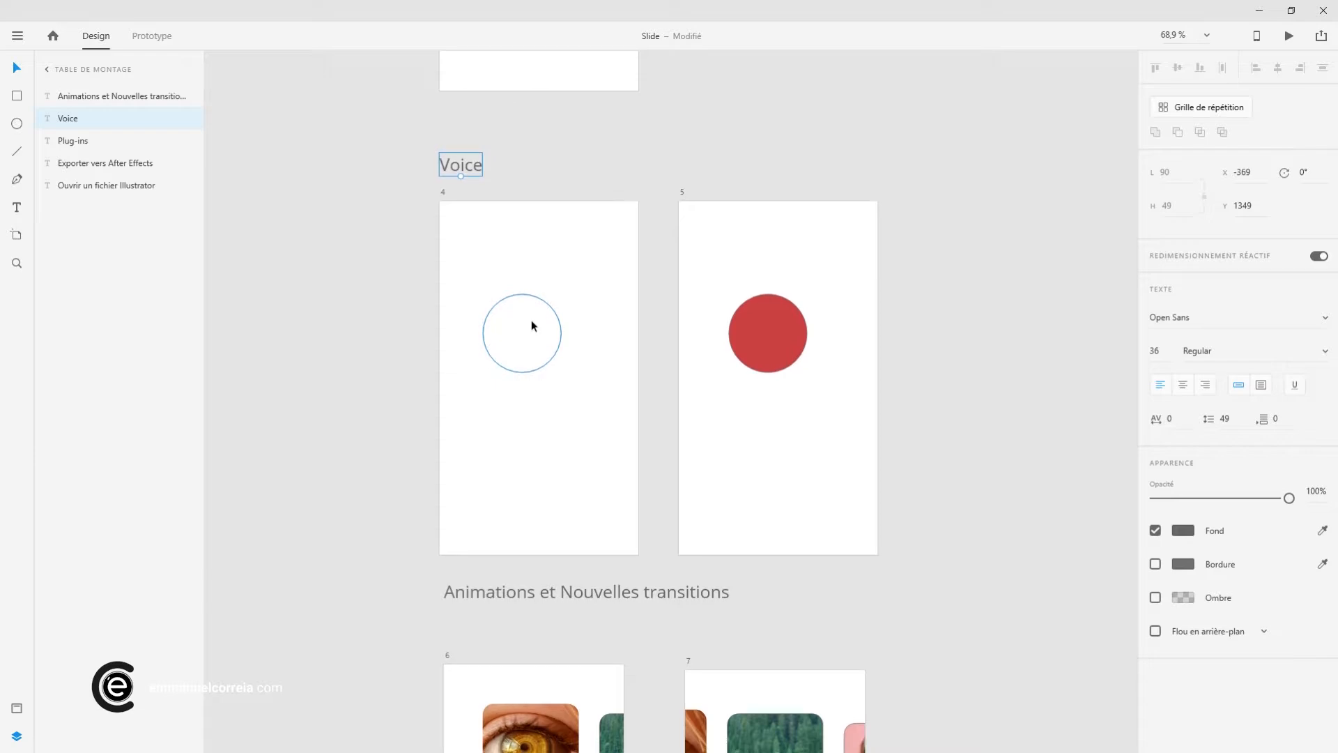
click(407, 316)
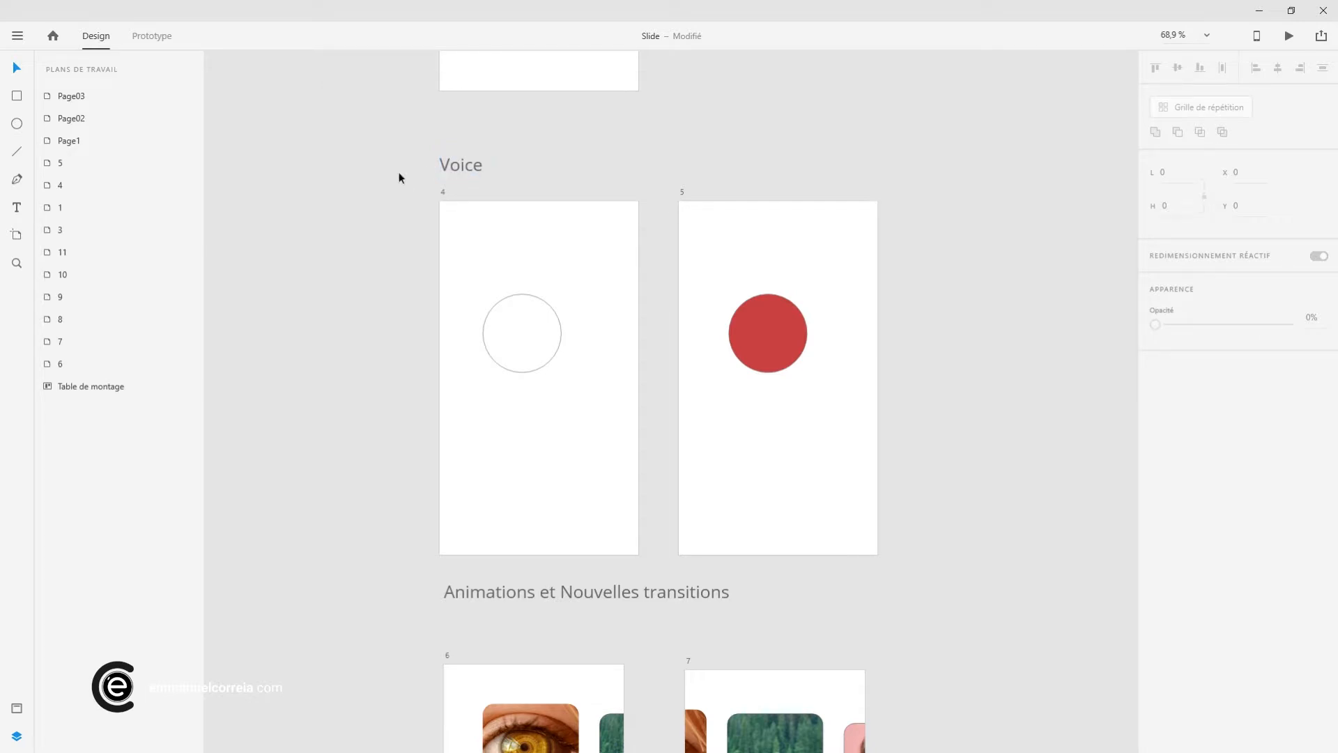
Switch to prototyping, set the voice command linking artboard 4's circle to artboard 5 to Go, and review the available actions
click(155, 36)
click(512, 331)
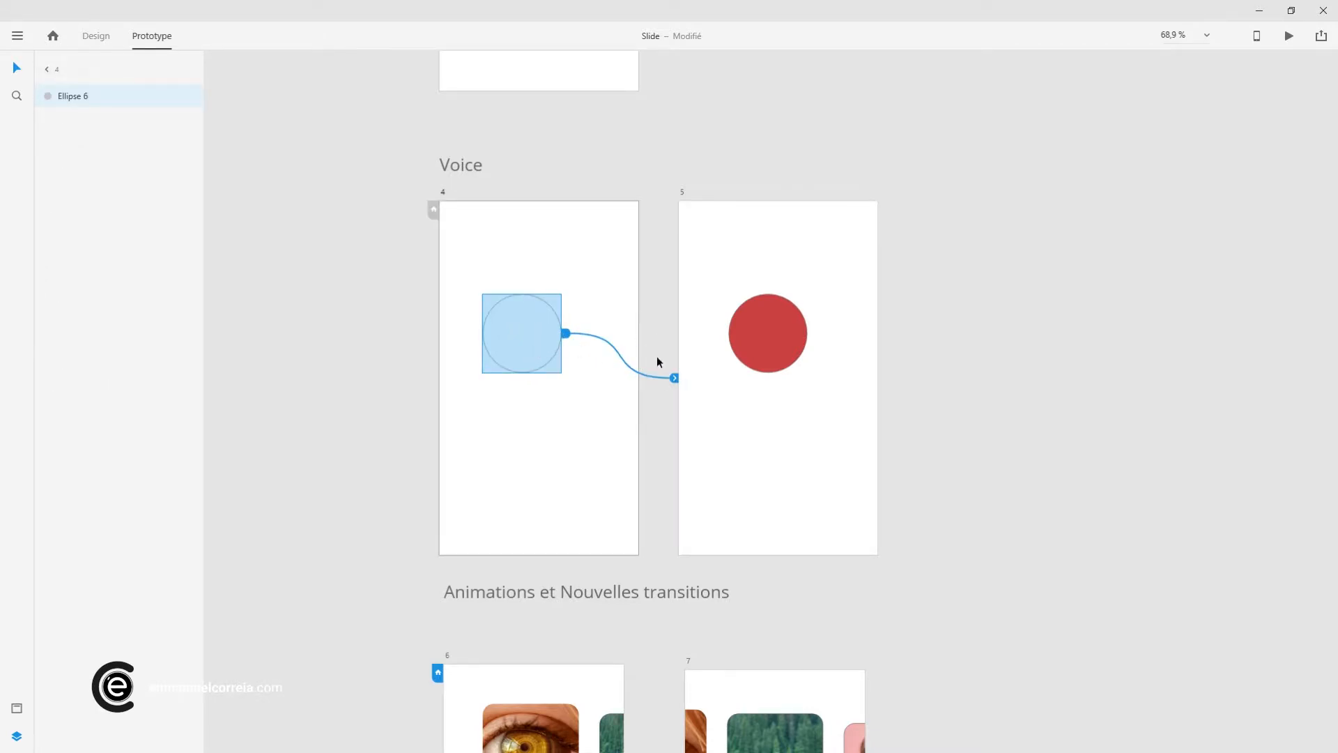
click(675, 378)
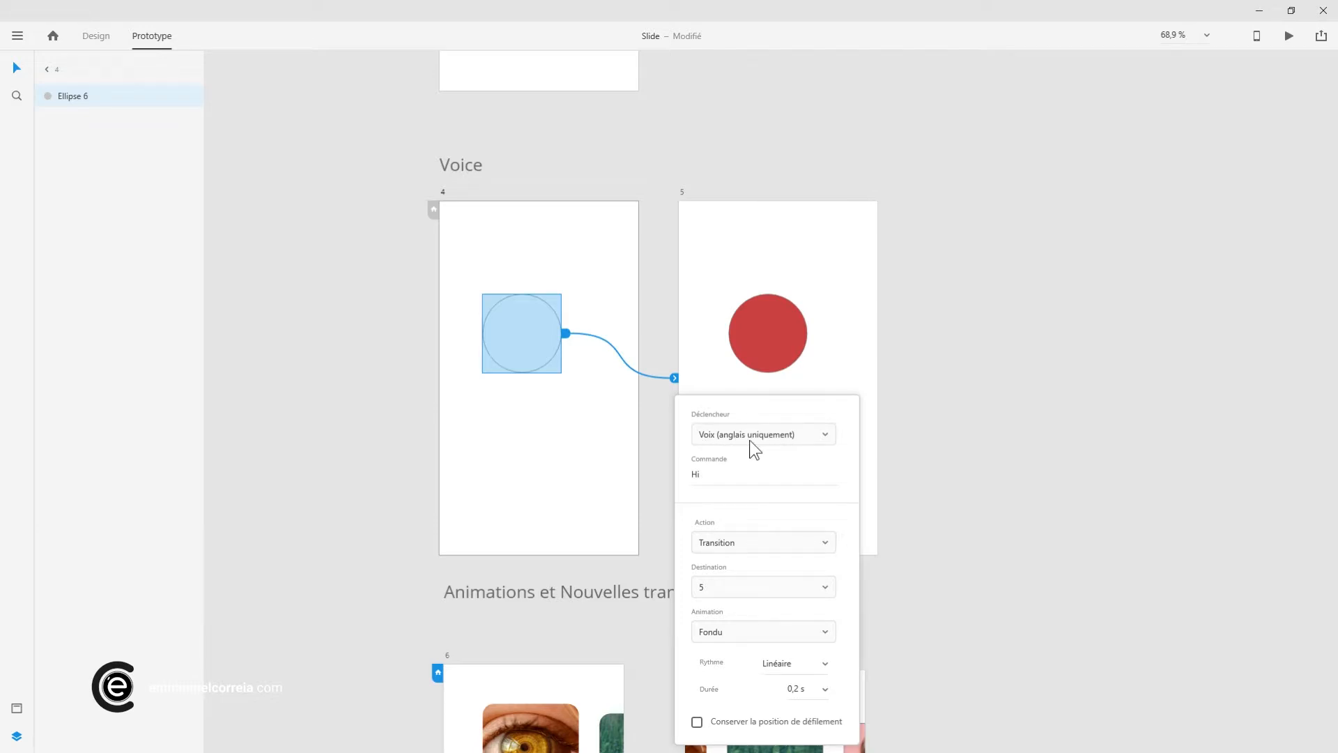
click(737, 477)
text(Go)
click(748, 543)
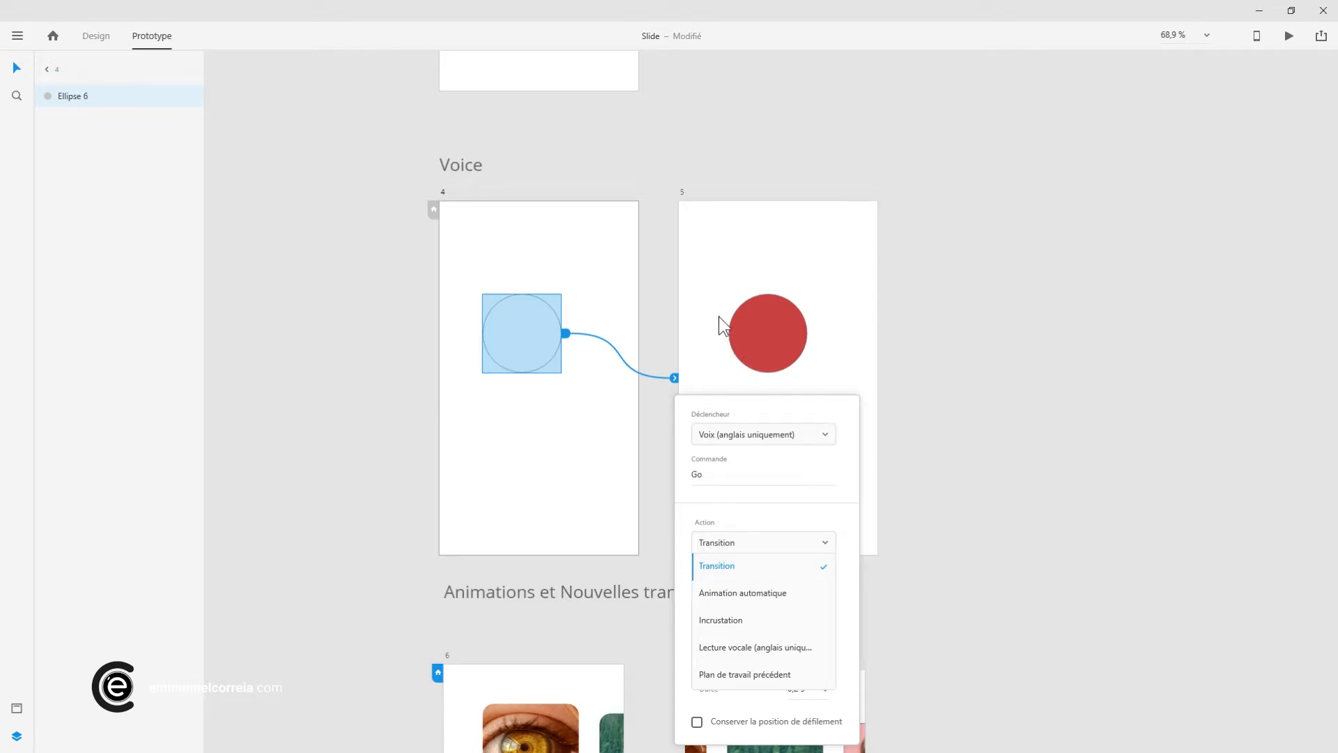
key(Escape)
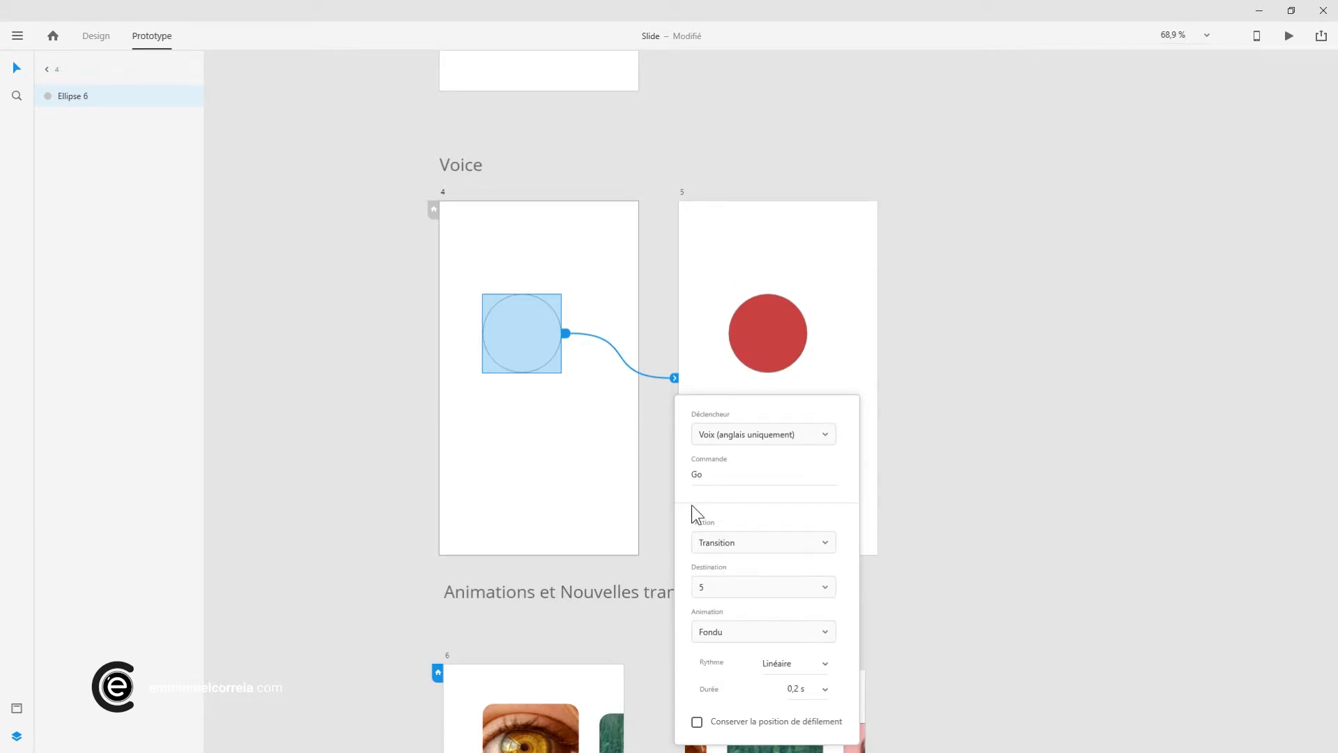
key(Escape)
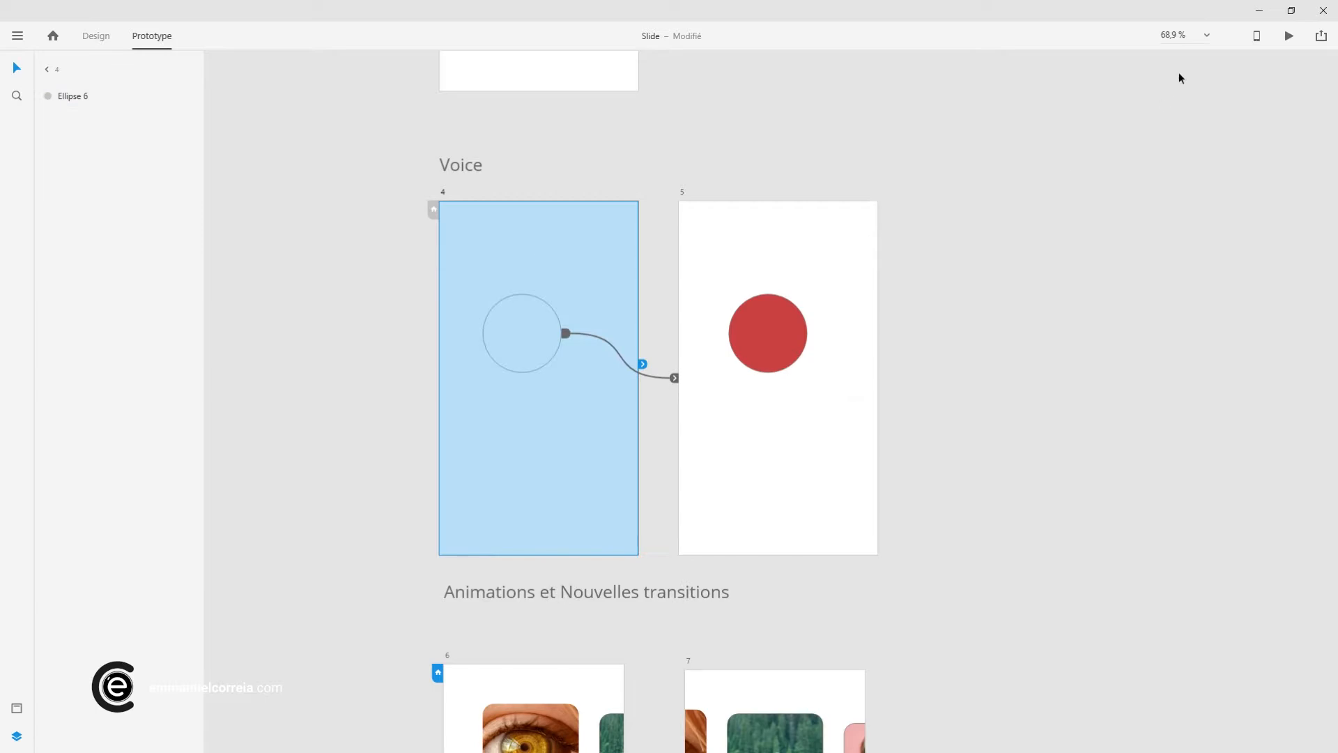
Preview the voice-triggered transition from artboard 4 to artboard 5, and close the preview
click(1289, 39)
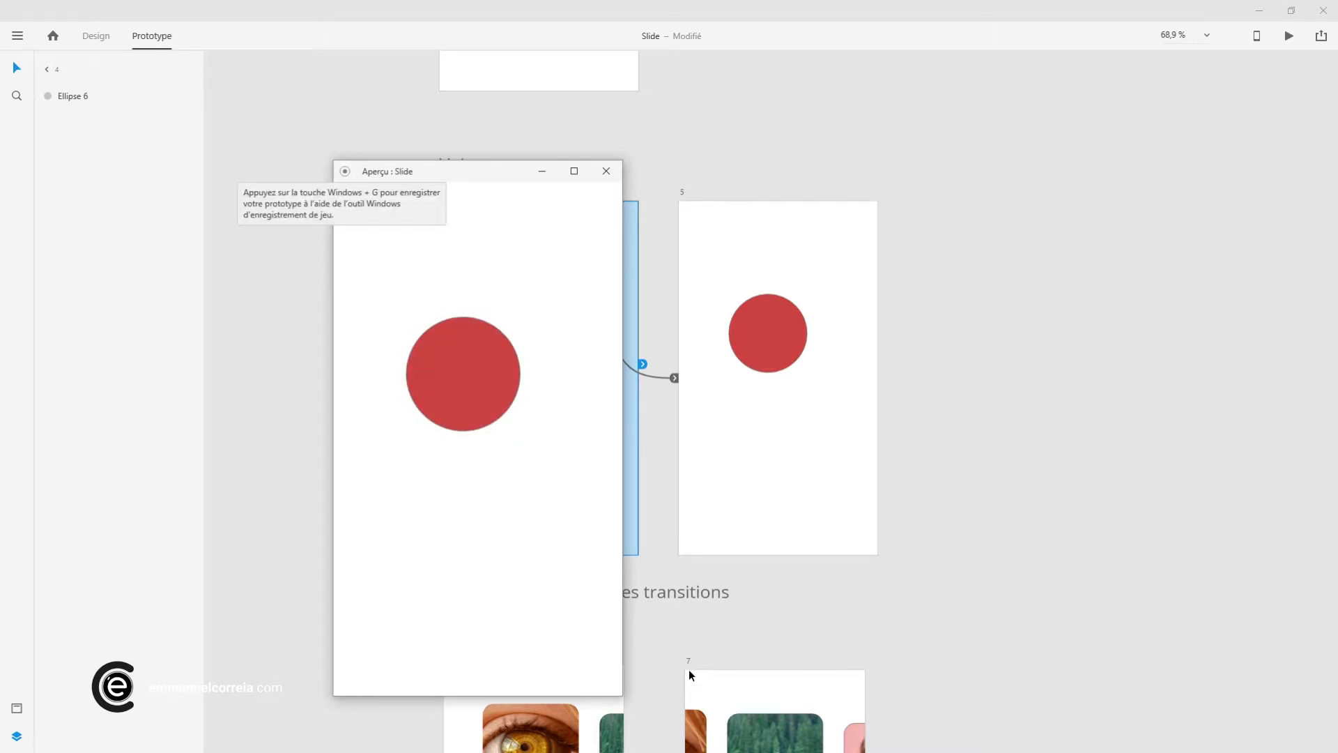
click(606, 171)
click(610, 181)
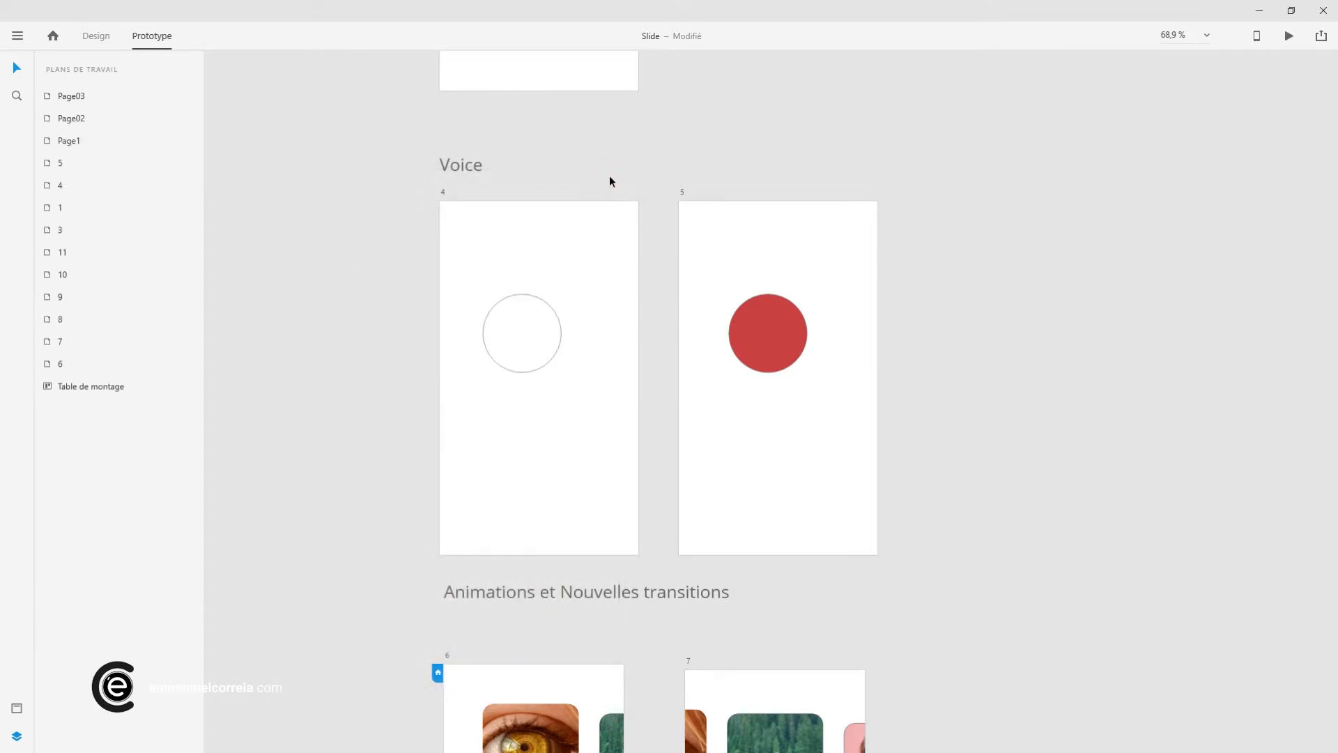
Move the "Animations et Nouvelles transitions" heading down, closer to the top of artboard 6
click(466, 173)
click(518, 150)
scroll(401, 404, down, 1)
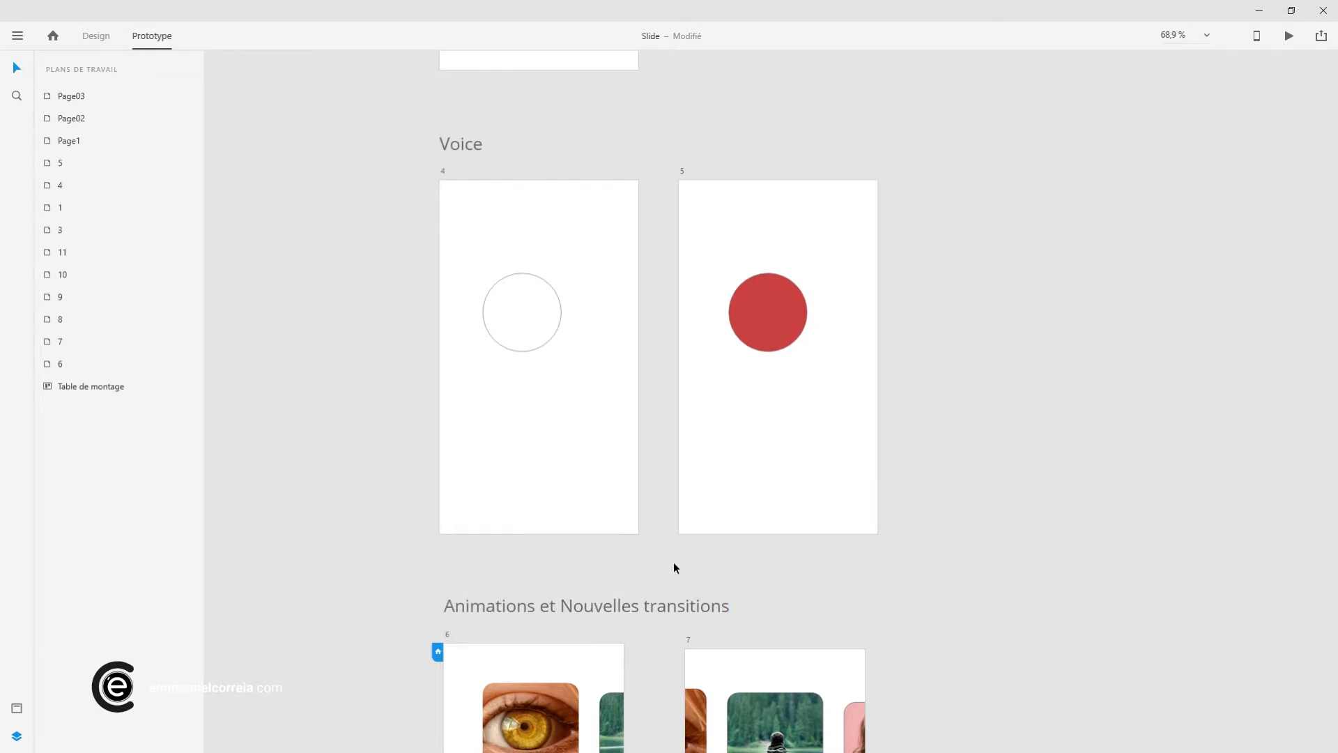
Open the Symboles.xd file from the Update Octobre 2018 folder
scroll(674, 563, down, 3)
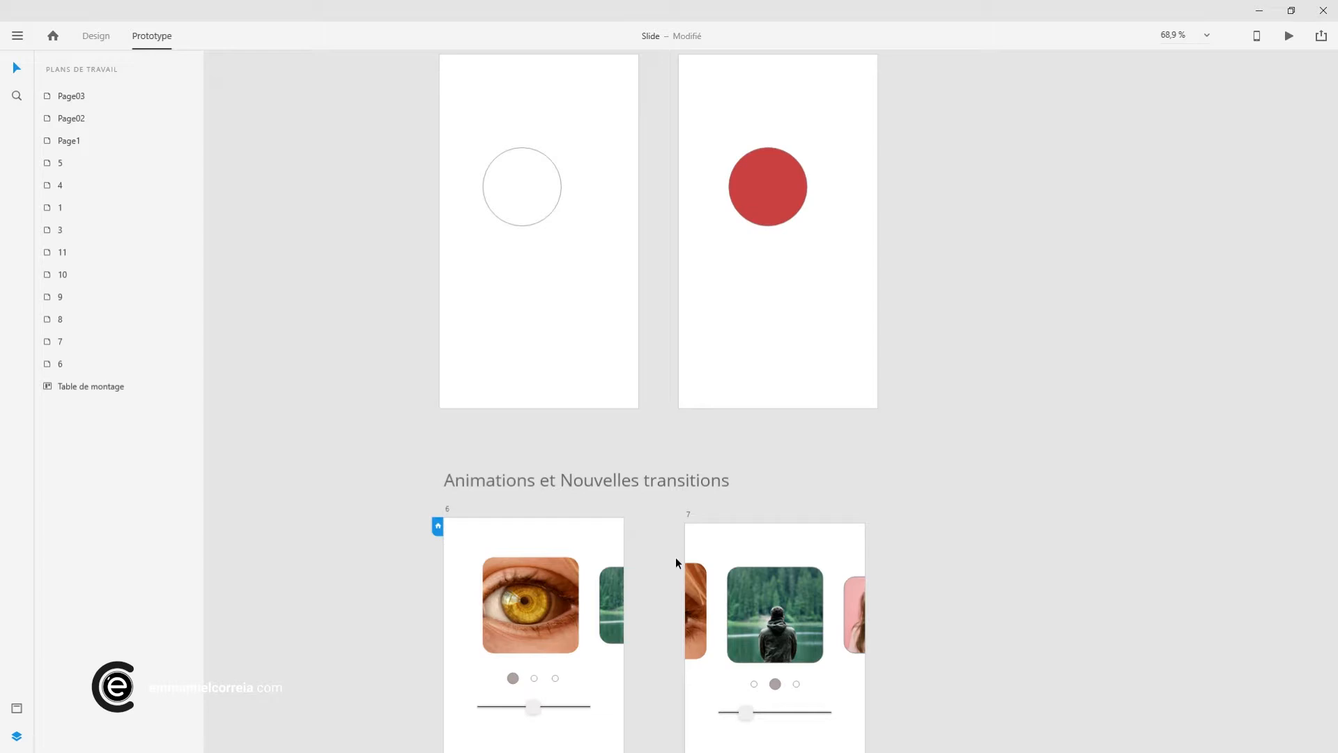
scroll(676, 562, down, 3)
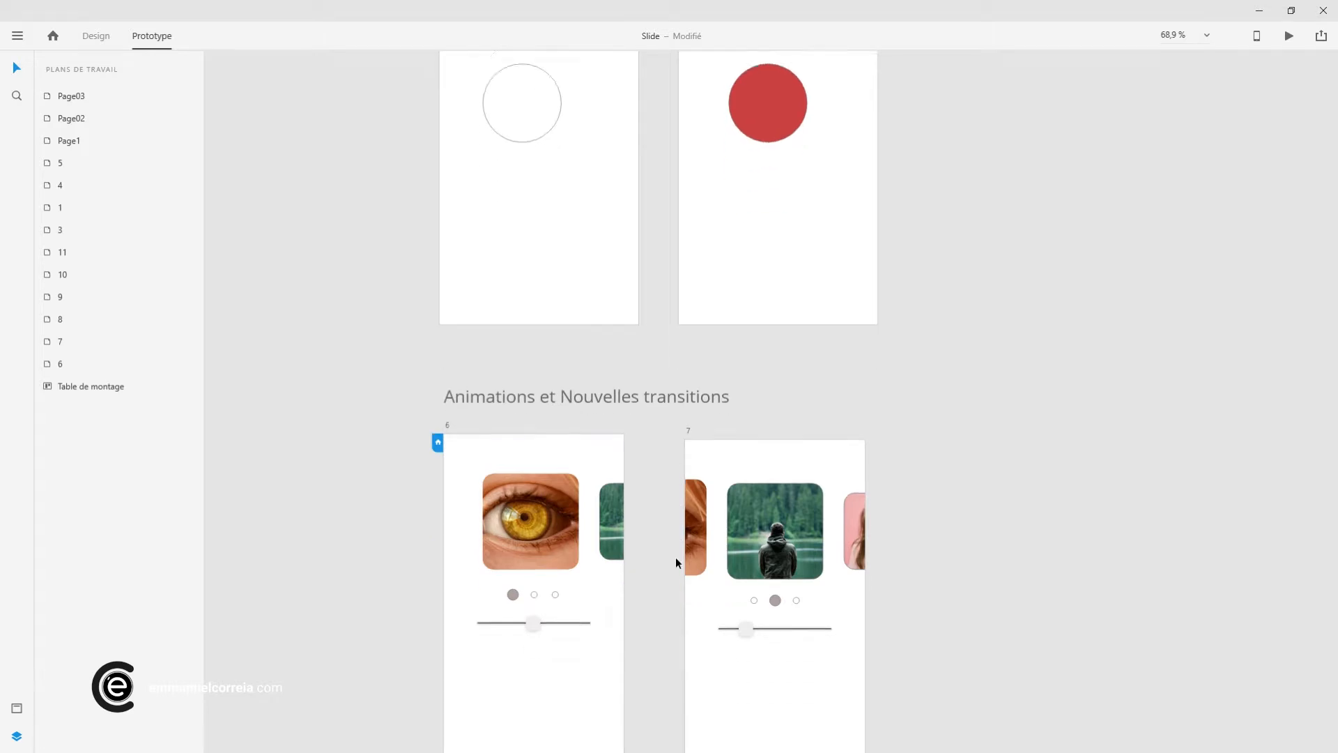
click(18, 36)
click(42, 101)
click(244, 112)
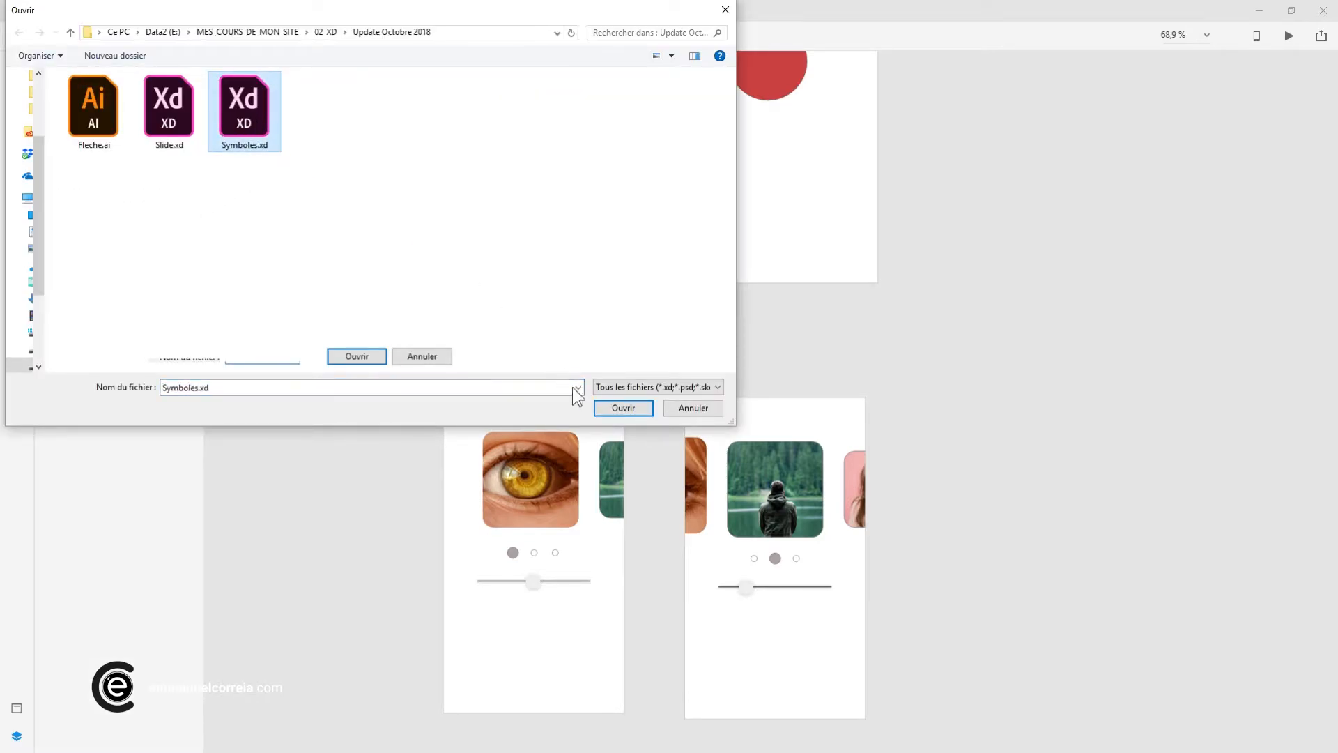
click(613, 407)
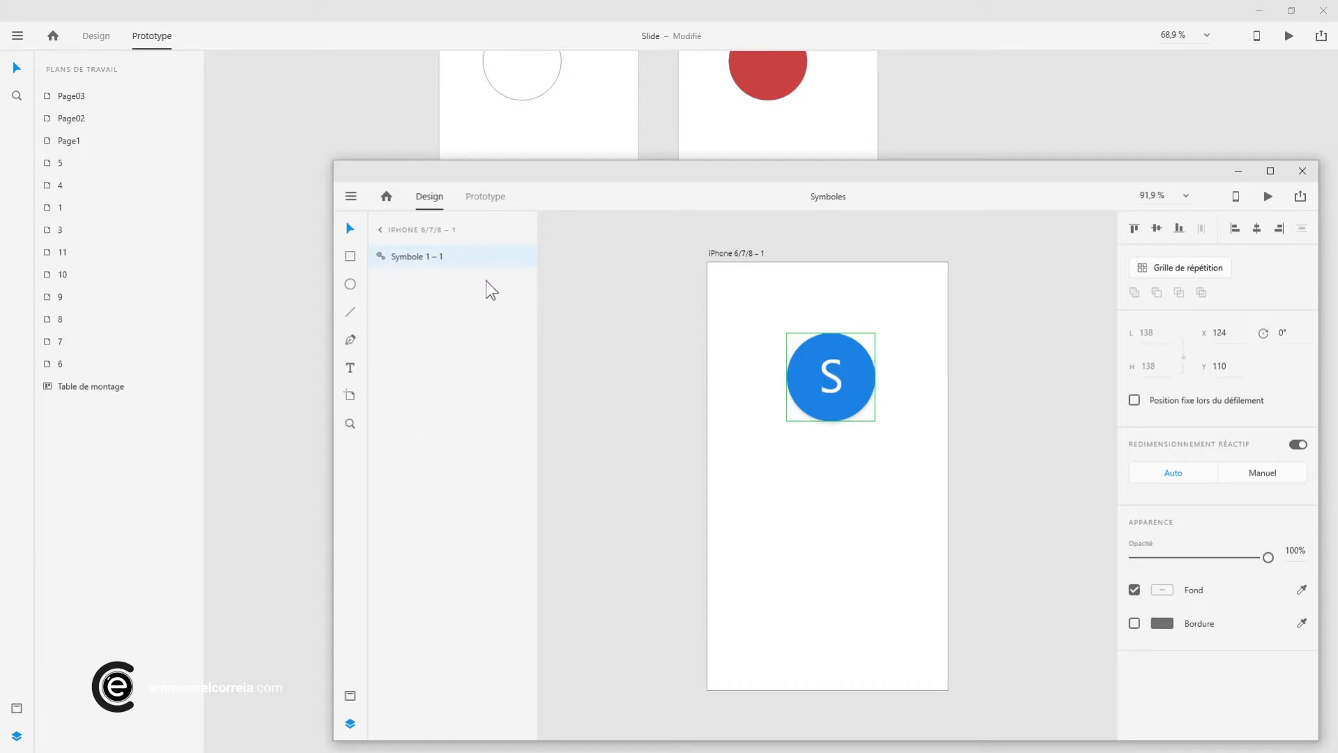
Copy the blue S symbol from the Symboles document and paste it below the circle on Slide's artboard 4, at about X 116, Y 437
drag(899, 179, 831, 351)
right_click(777, 571)
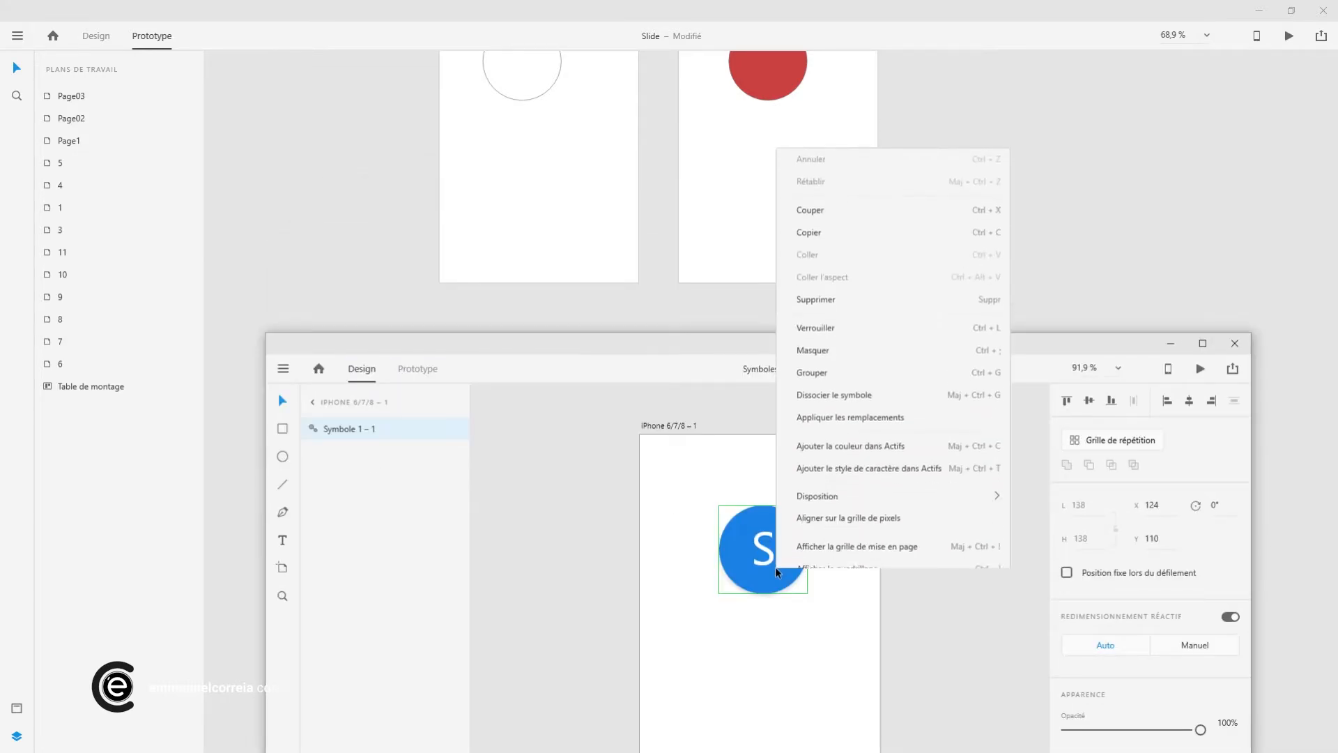
click(824, 215)
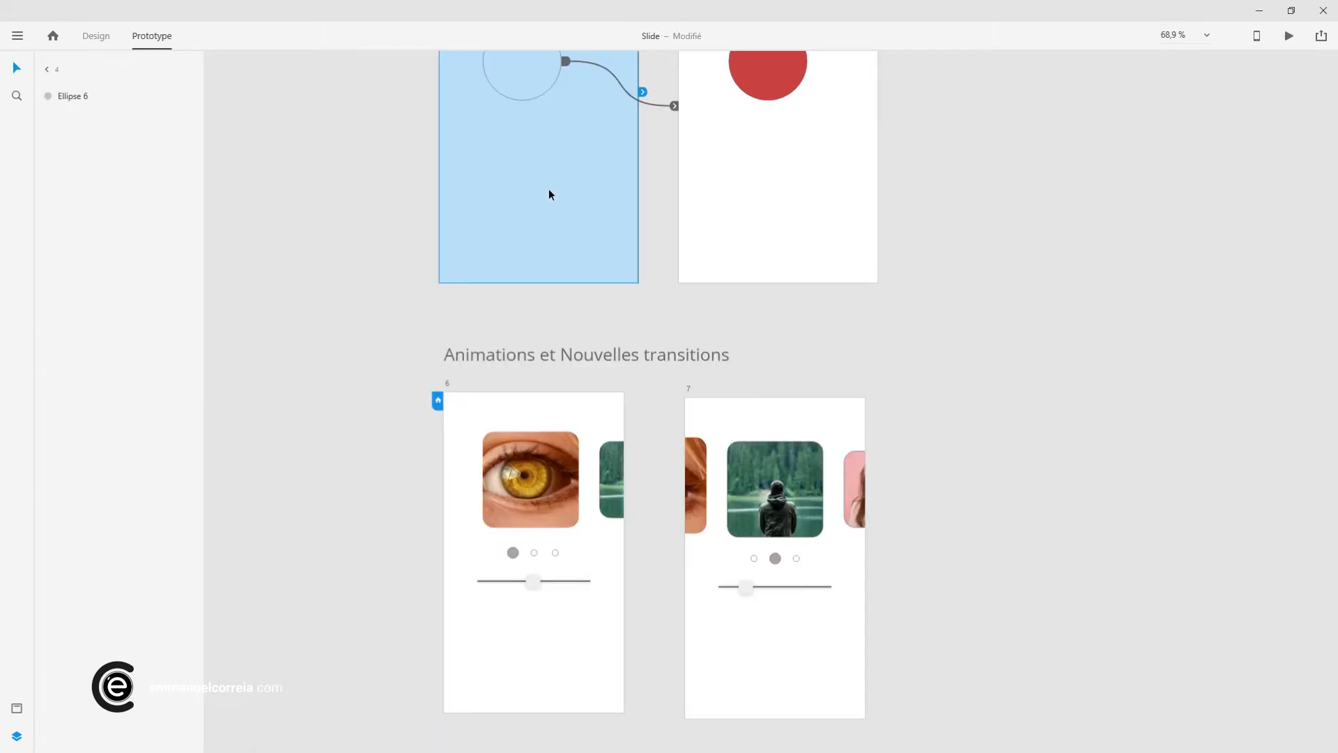
scroll(550, 195, up, 5)
click(95, 35)
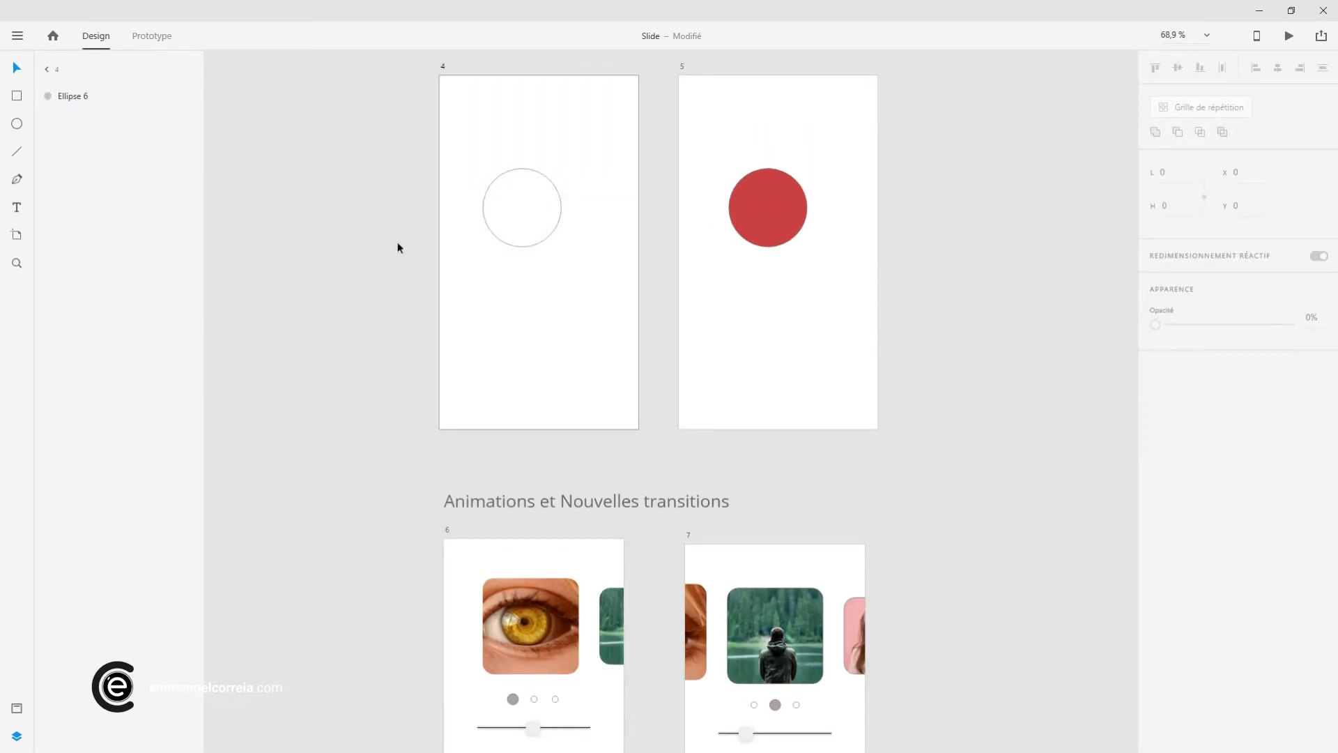
right_click(518, 305)
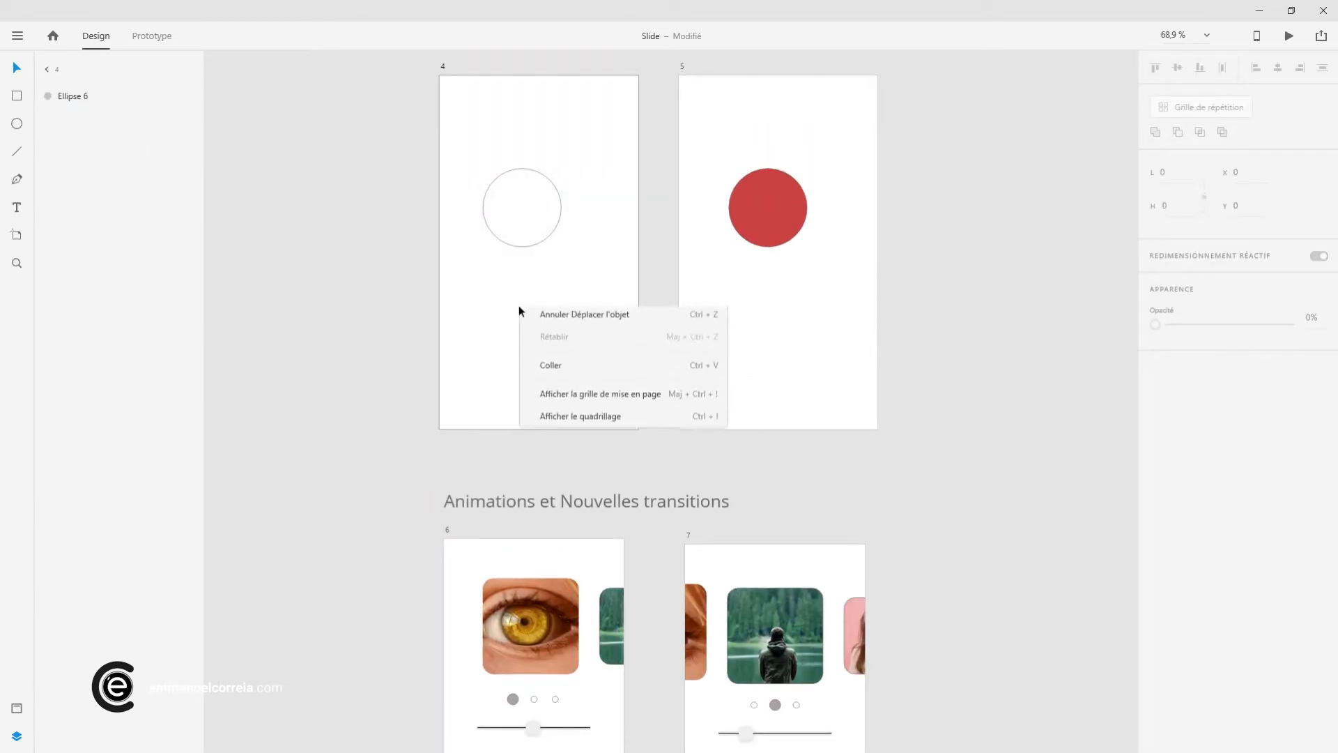
click(547, 370)
drag(544, 157, 538, 302)
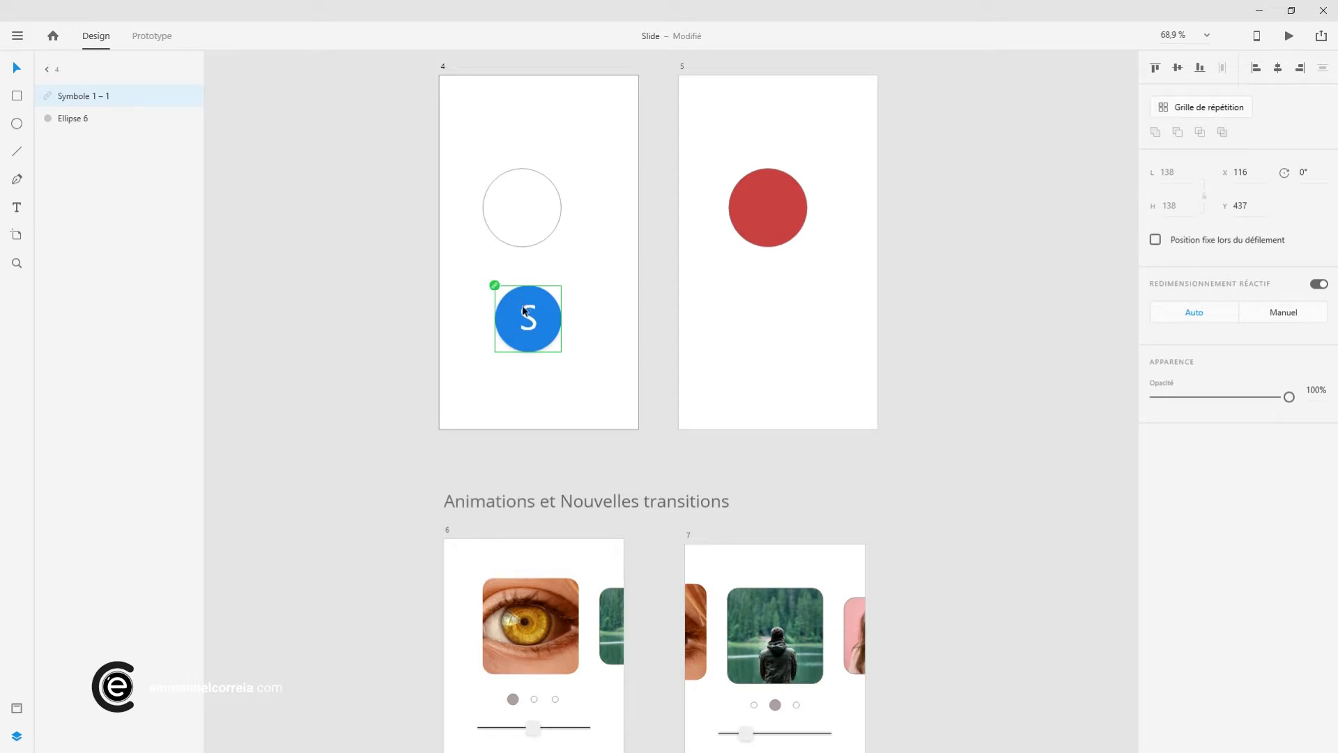
Open the linked S symbol's source document and change its ellipse fill from blue to a brownish orange
scroll(519, 313, up, 3)
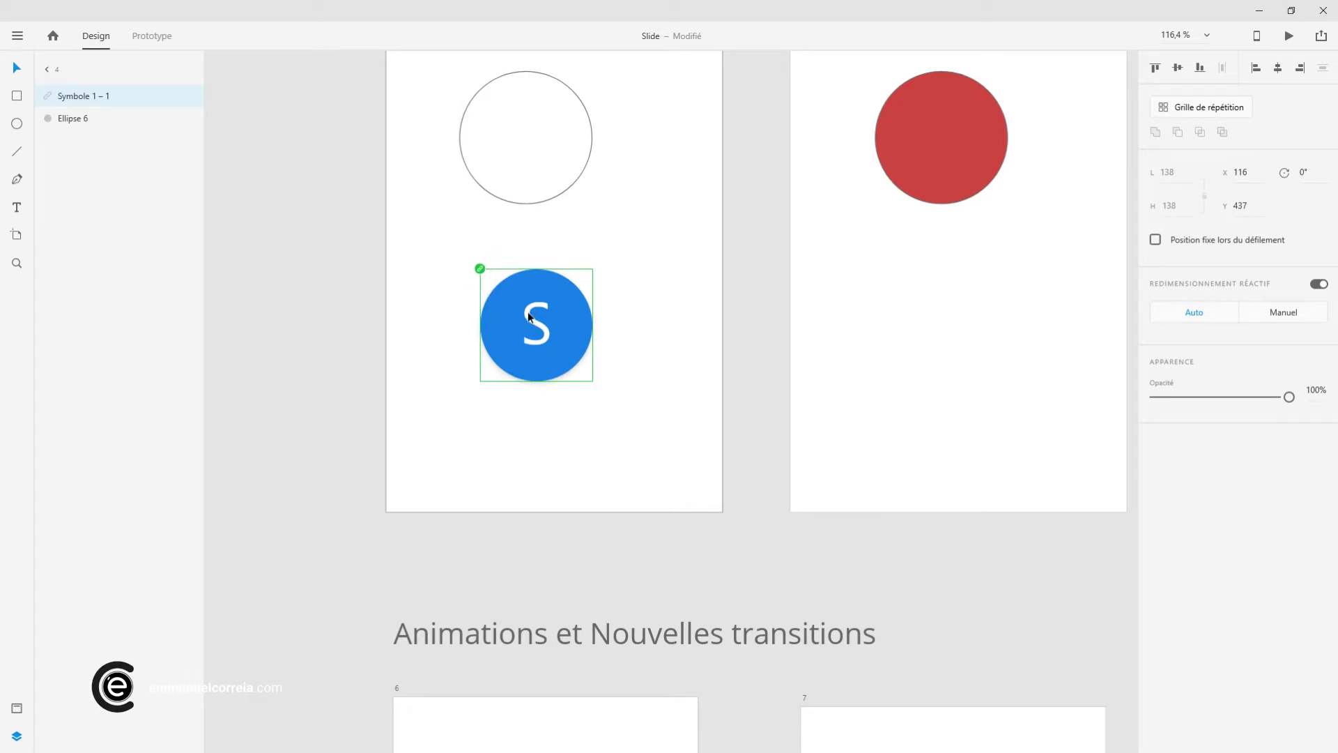
mouse_move(143, 99)
key(ctrl+shift+k)
click(744, 340)
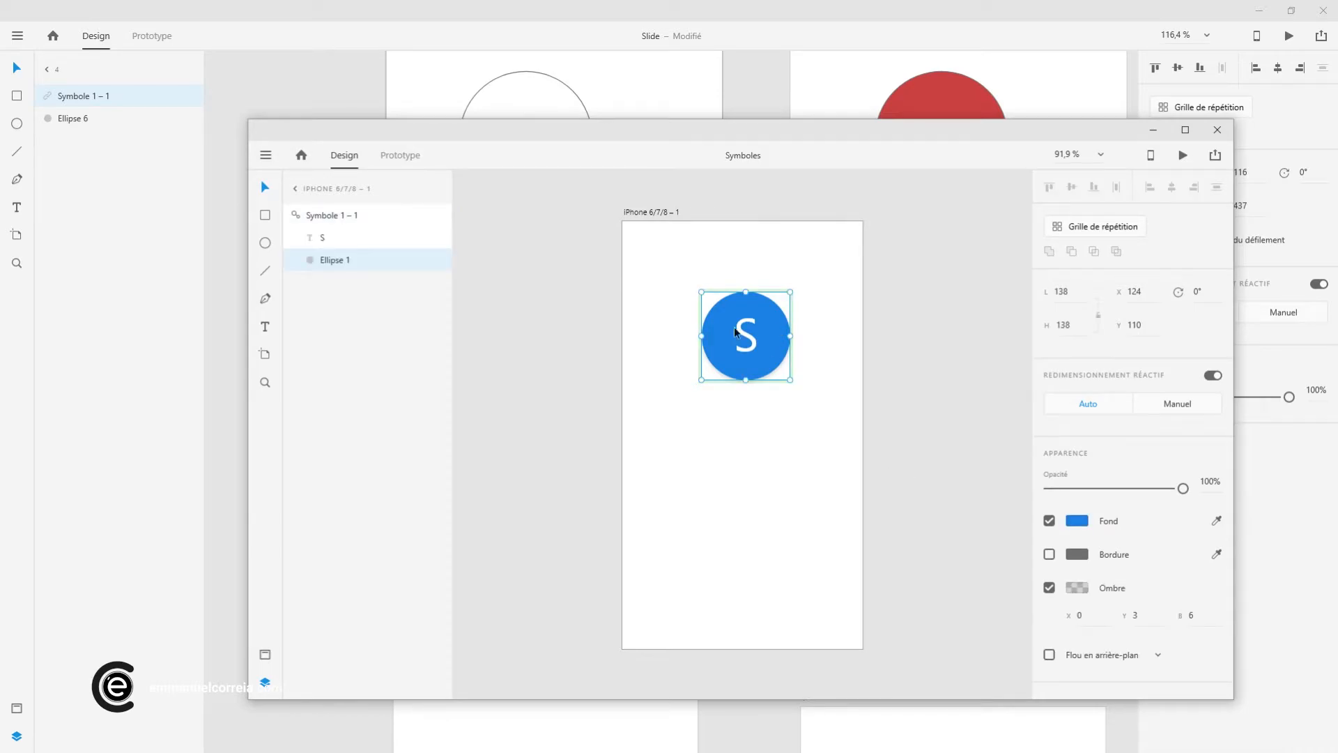
click(1079, 521)
drag(1005, 500, 1005, 549)
drag(975, 450, 982, 479)
click(296, 188)
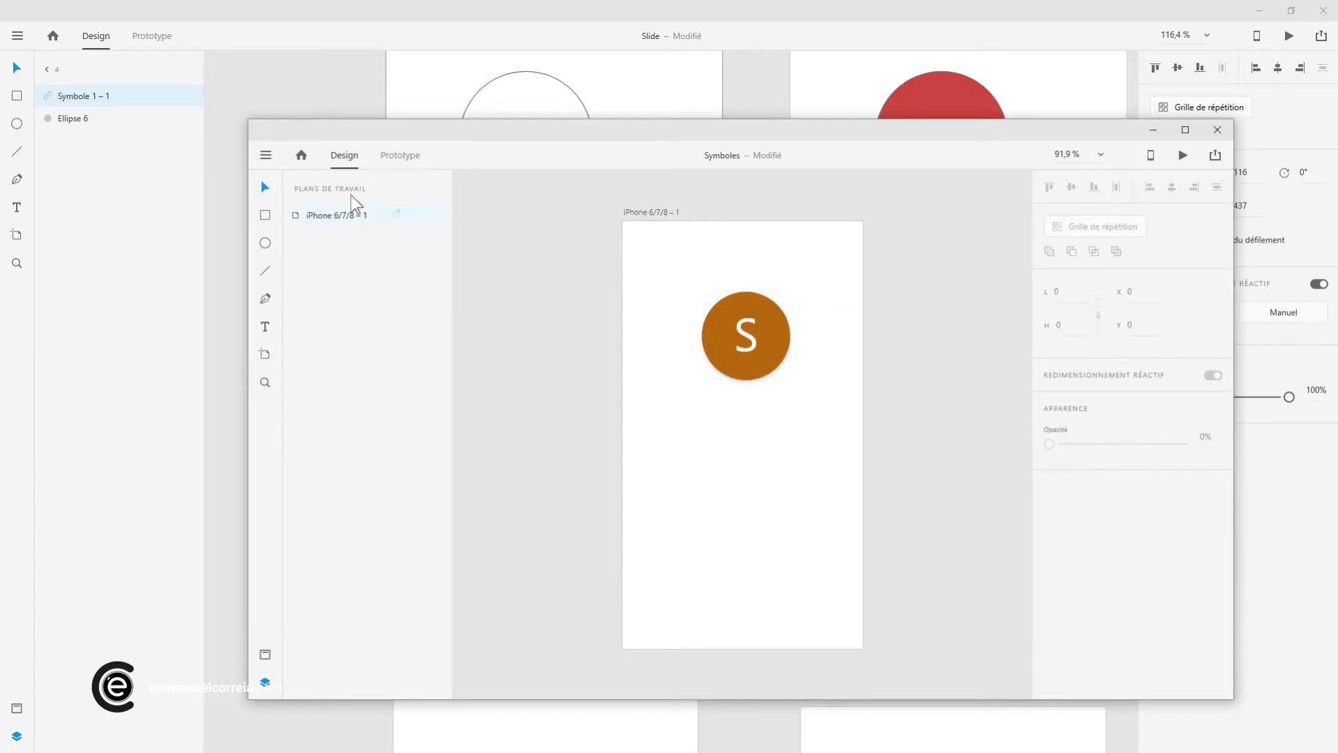
Save the Symboles document and return to the Slide document
click(266, 155)
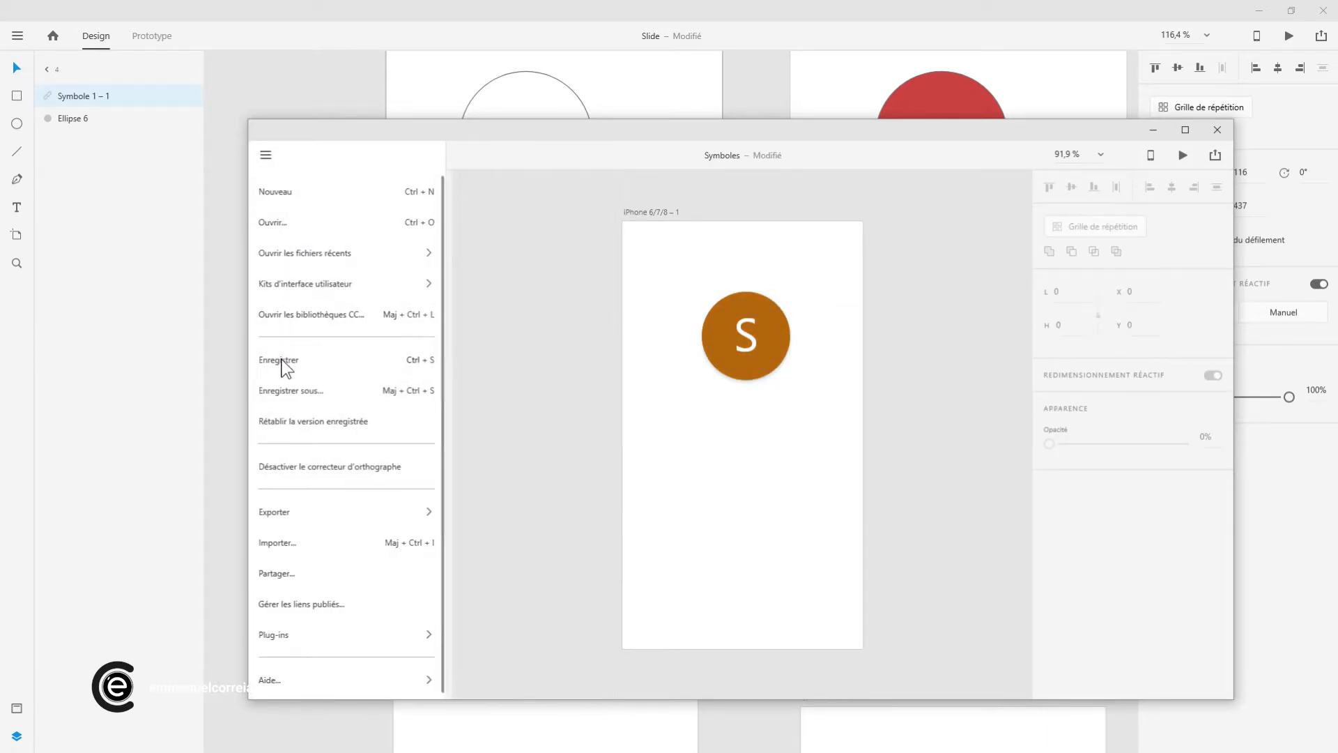
click(283, 360)
click(500, 10)
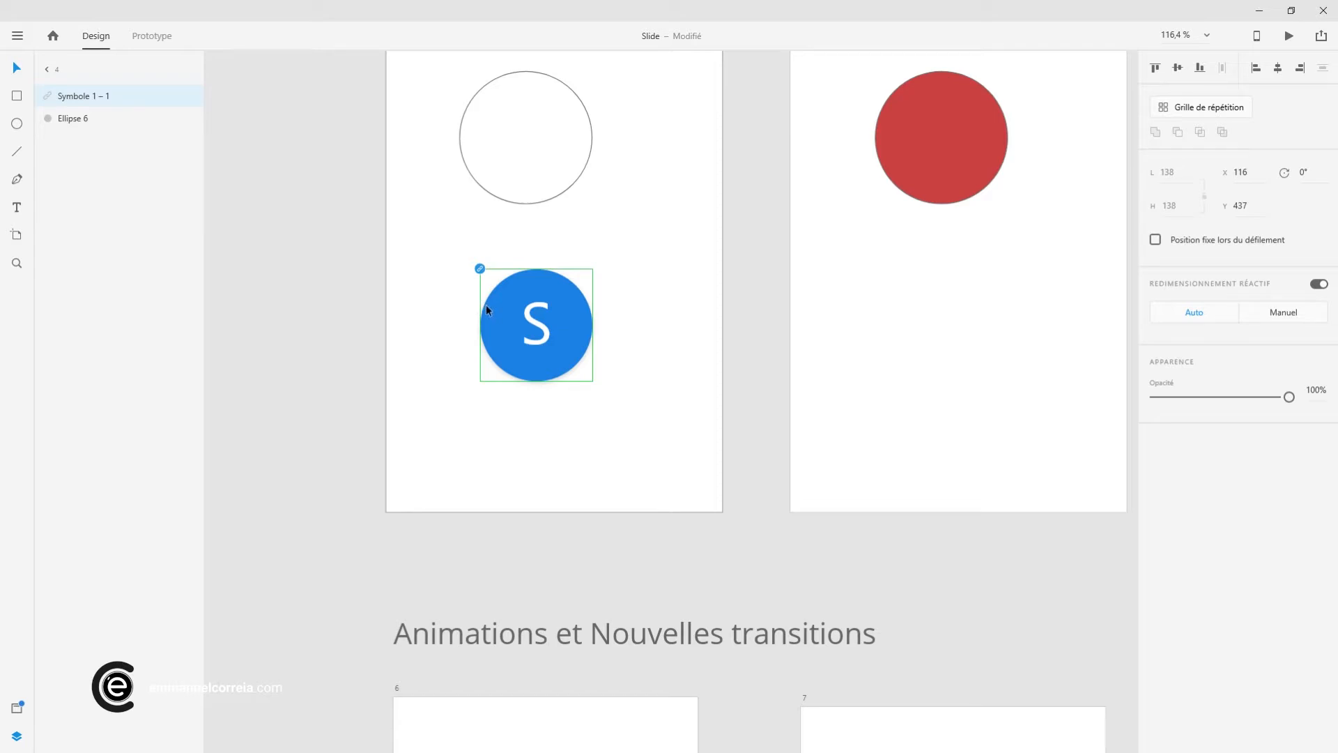
Preview the pending update of the linked Symbole 1 in Slide's assets and apply it
click(19, 708)
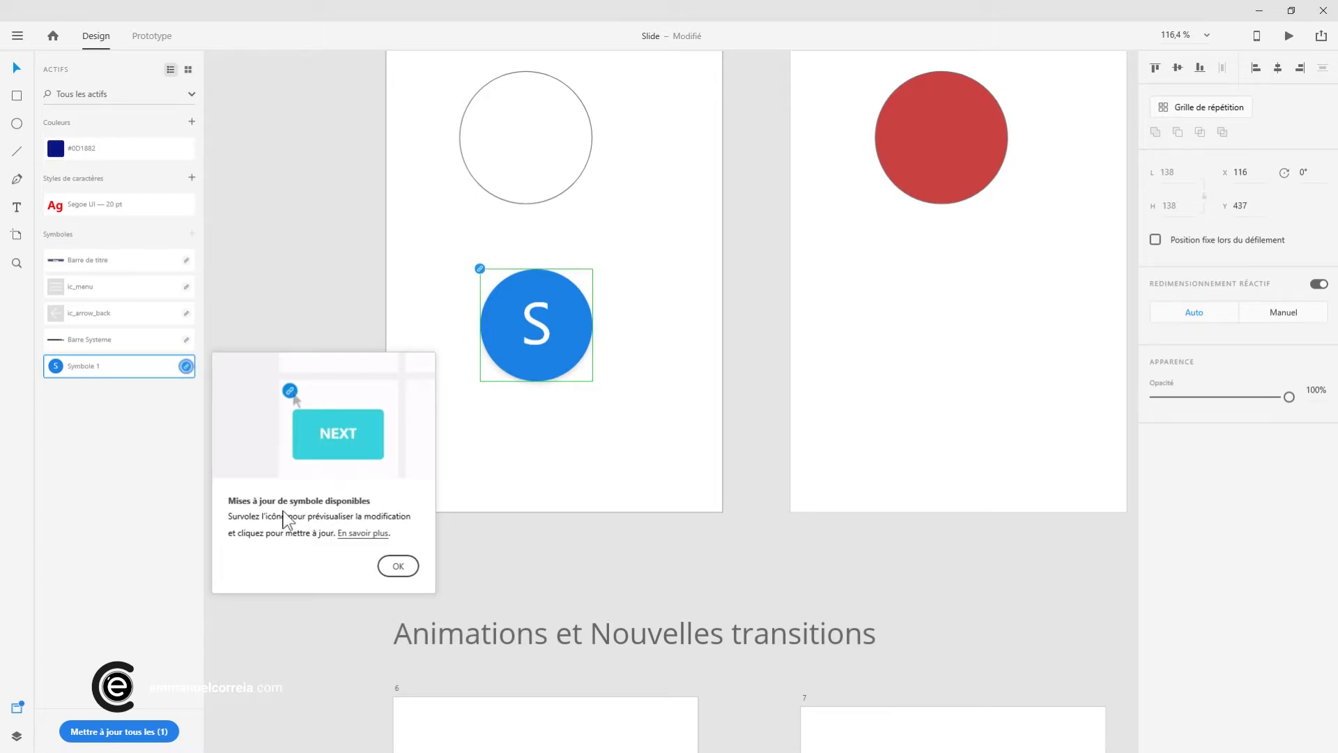
mouse_move(186, 368)
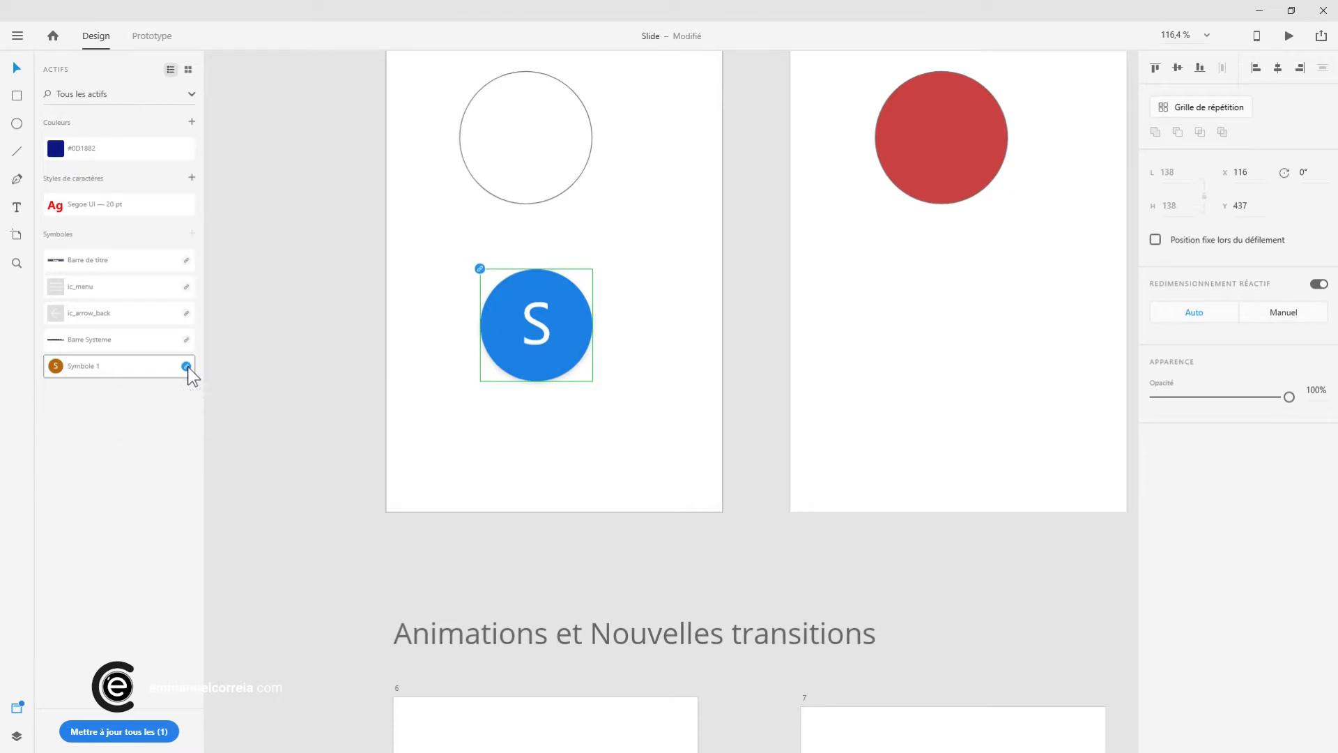
click(186, 367)
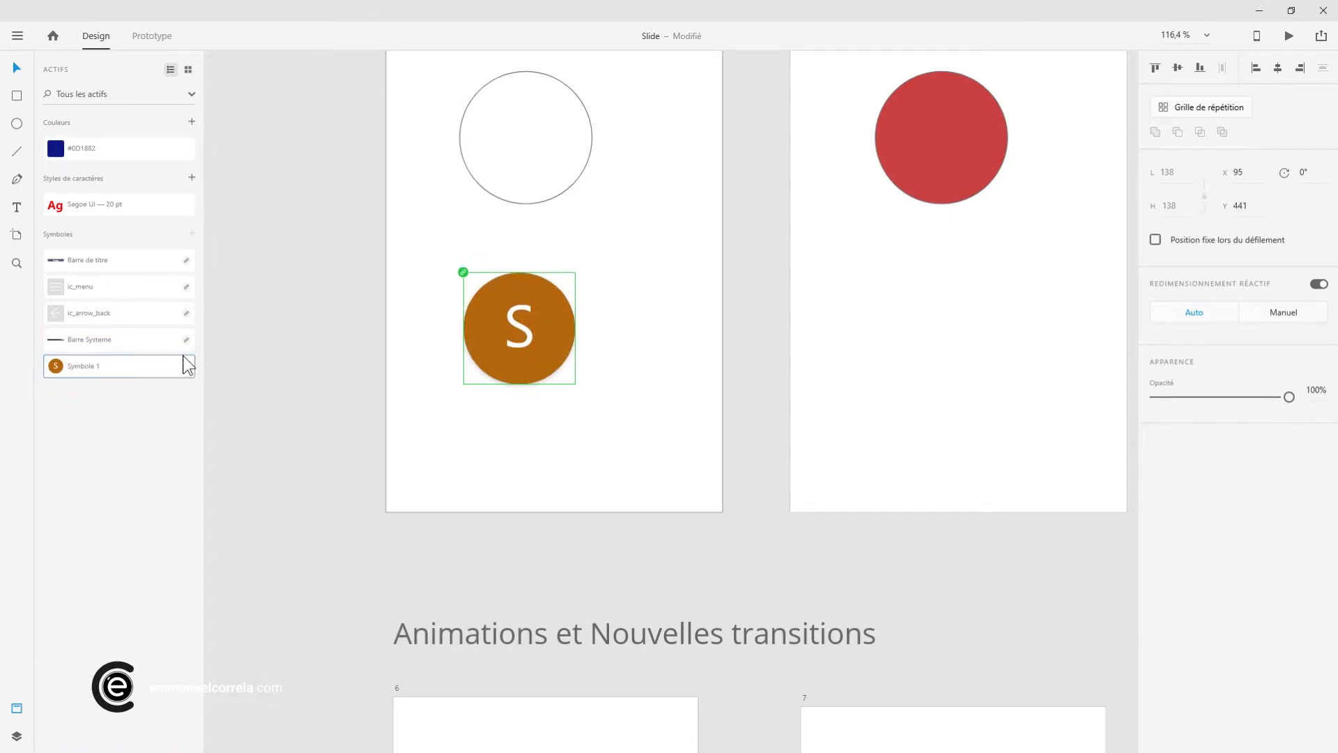
Open the linked Symbole 1's source document and change the ellipse's fill to green
right_click(186, 366)
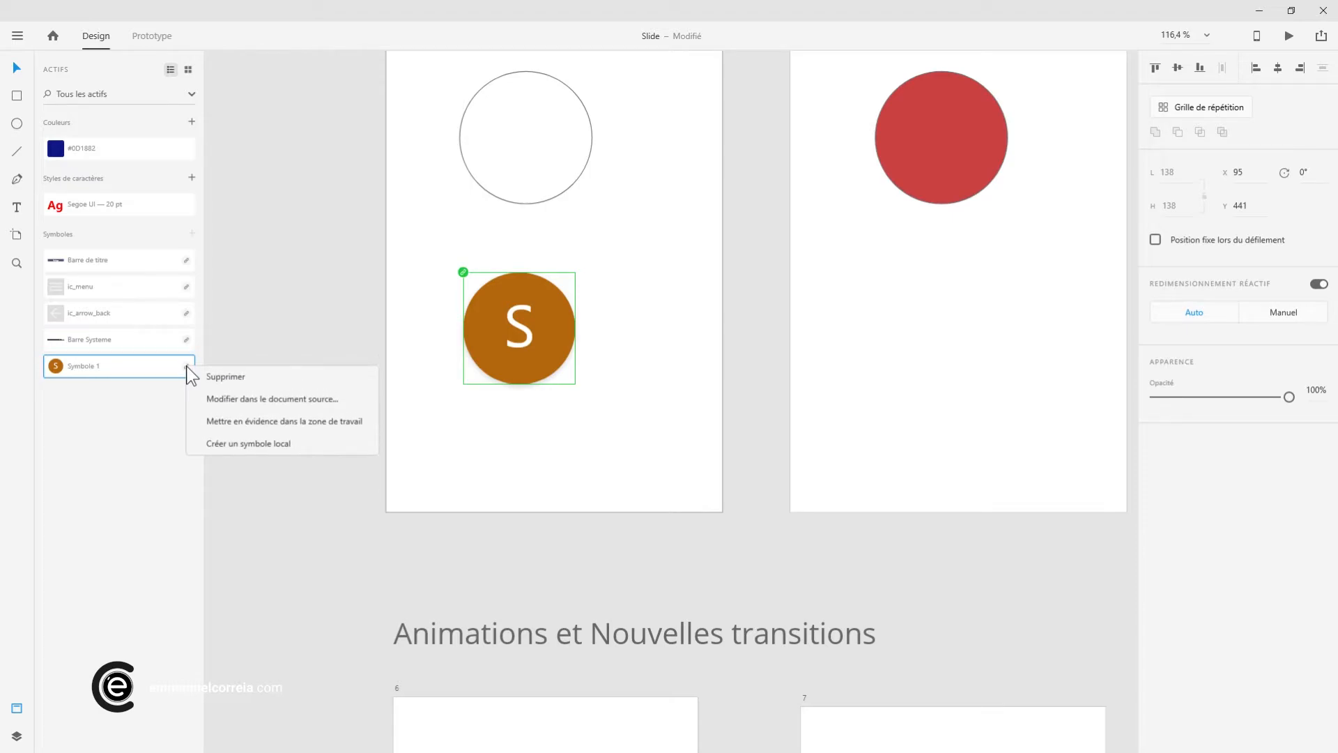
click(258, 403)
click(786, 337)
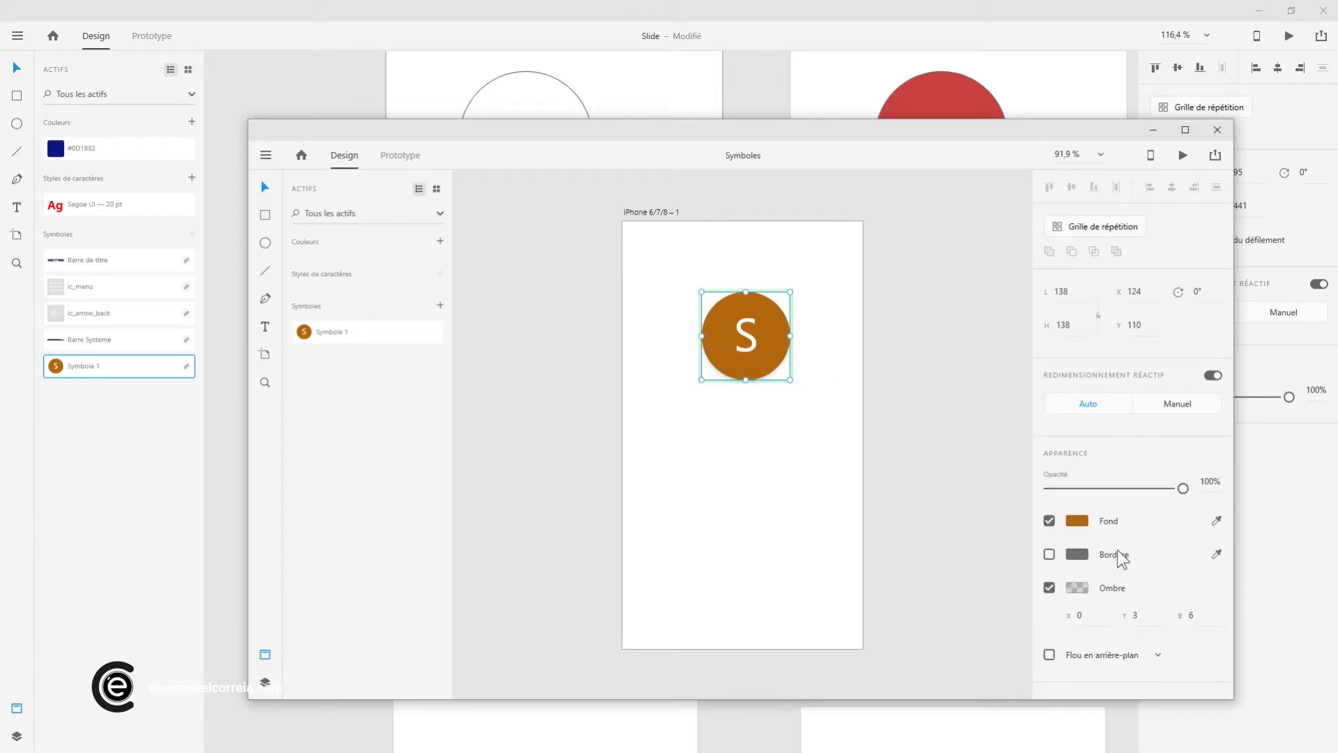
click(1076, 521)
drag(1005, 517, 1004, 528)
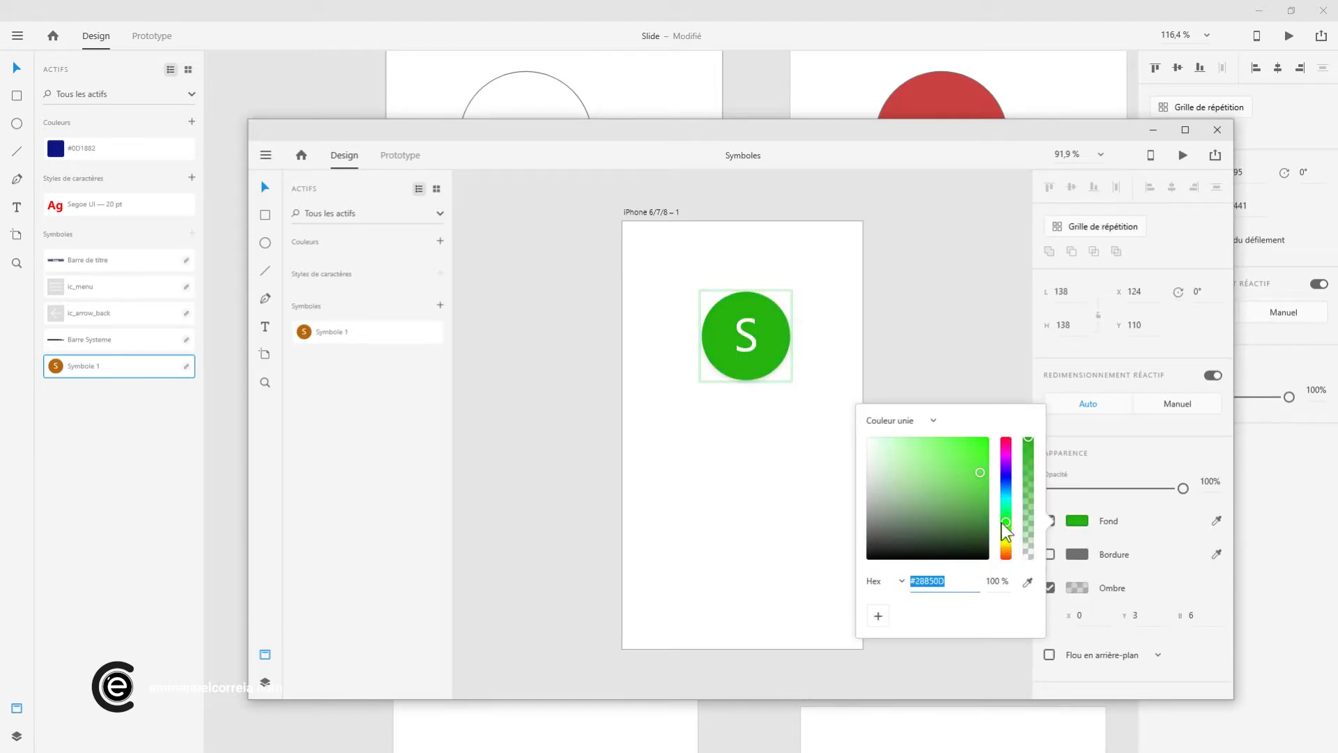
click(914, 269)
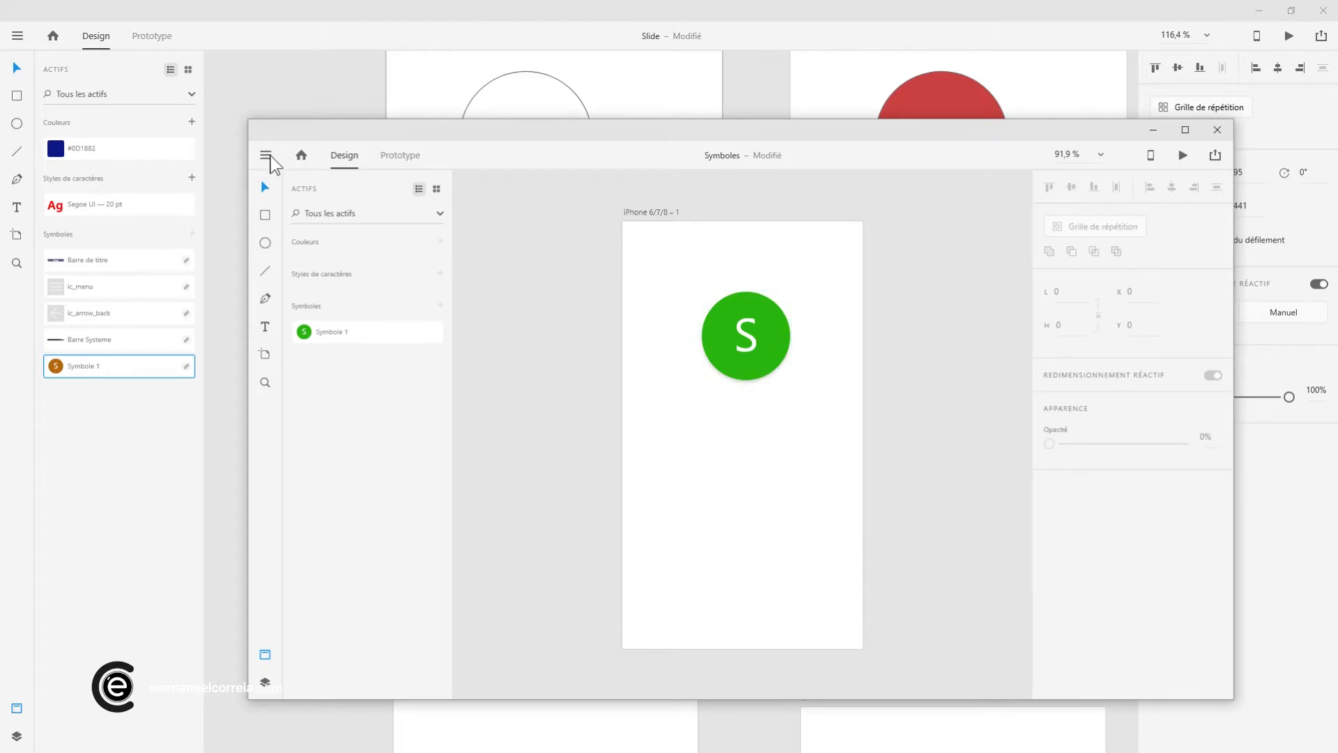
Save the recoloured Symboles source document and bring the Slide document back to the front
click(266, 155)
click(278, 362)
click(242, 86)
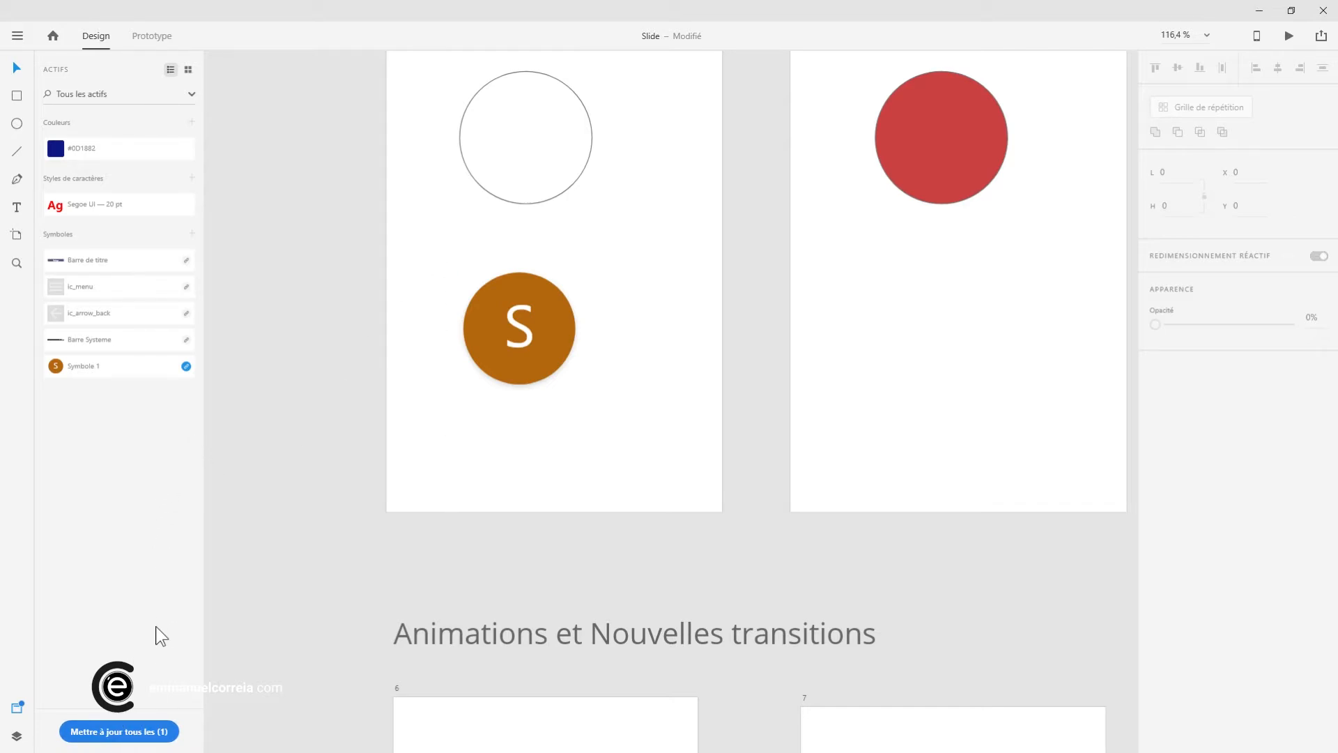
Convert the linked Symbole 1 in Slide's assets into a local symbol
right_click(131, 370)
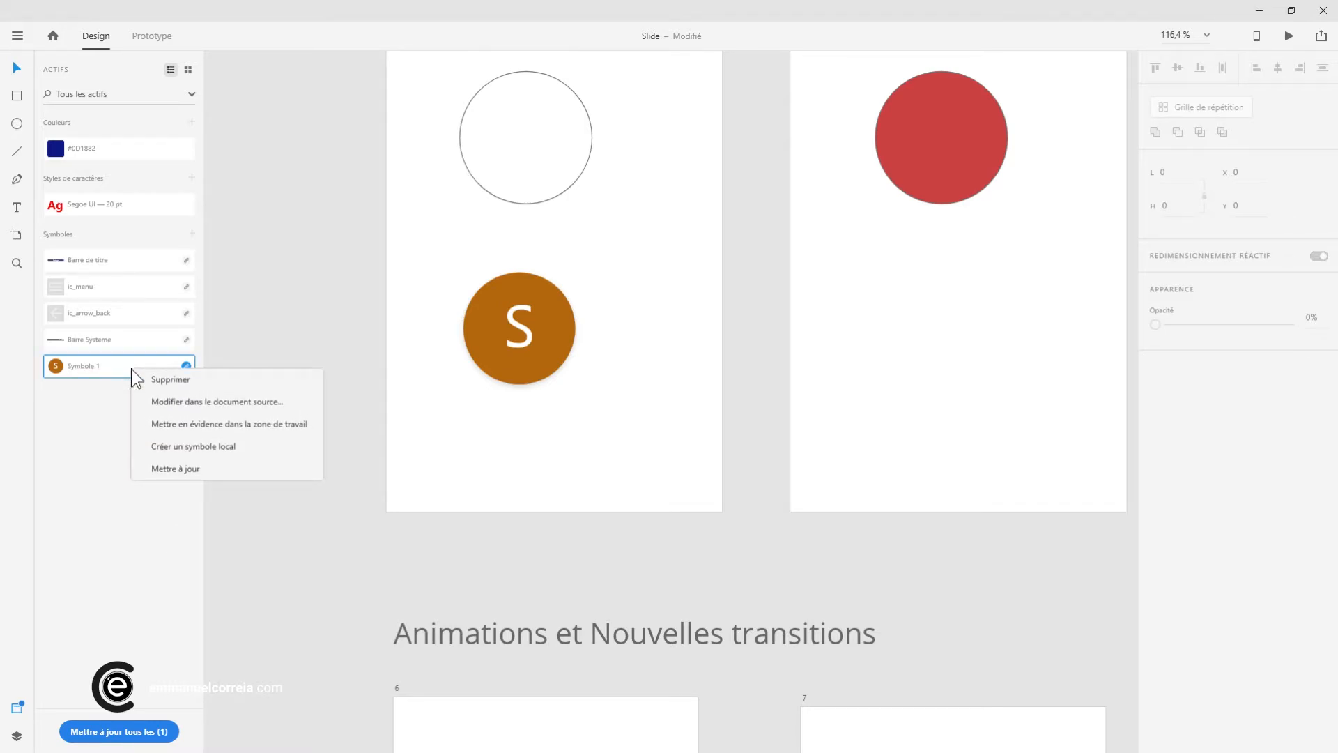
click(186, 449)
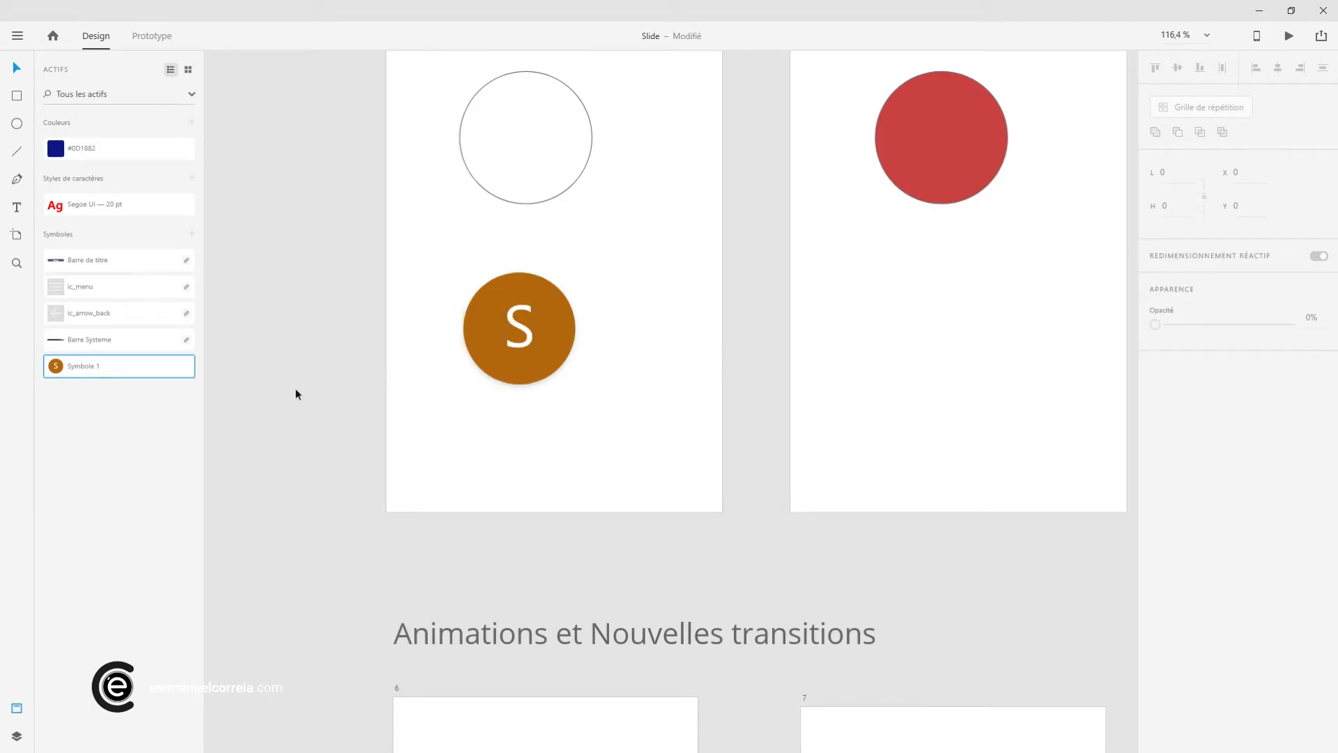
Preview artboard 6 of the Animations et Nouvelles transitions section, try its slider and carousel dots, and close the preview
scroll(296, 395, down, 10)
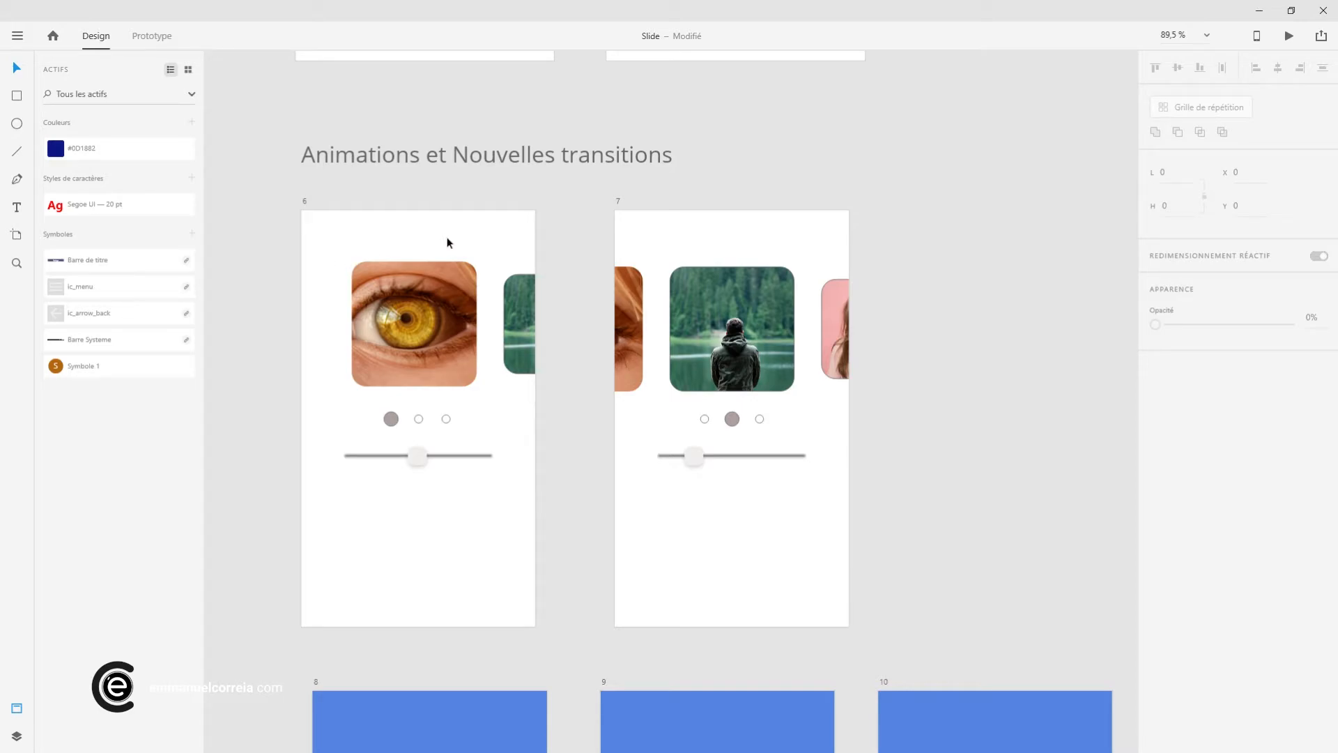
scroll(467, 197, down, 1)
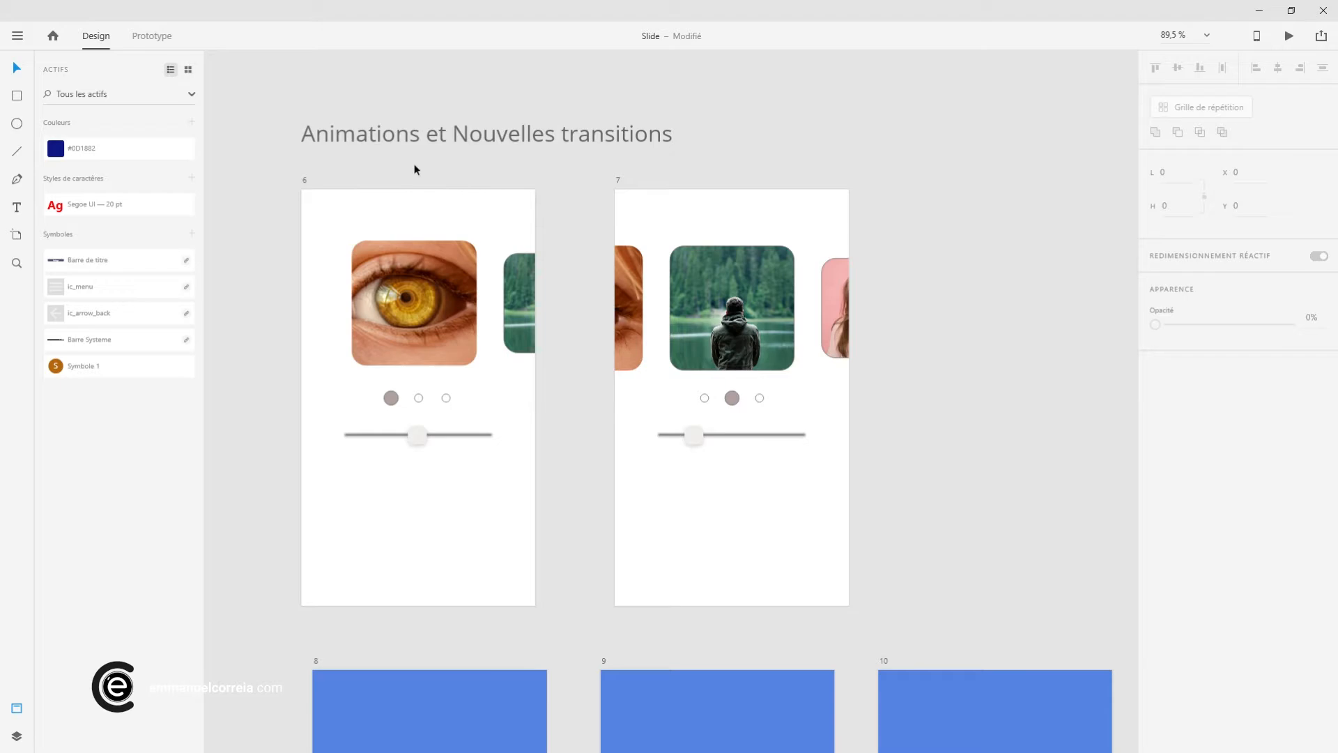
click(304, 180)
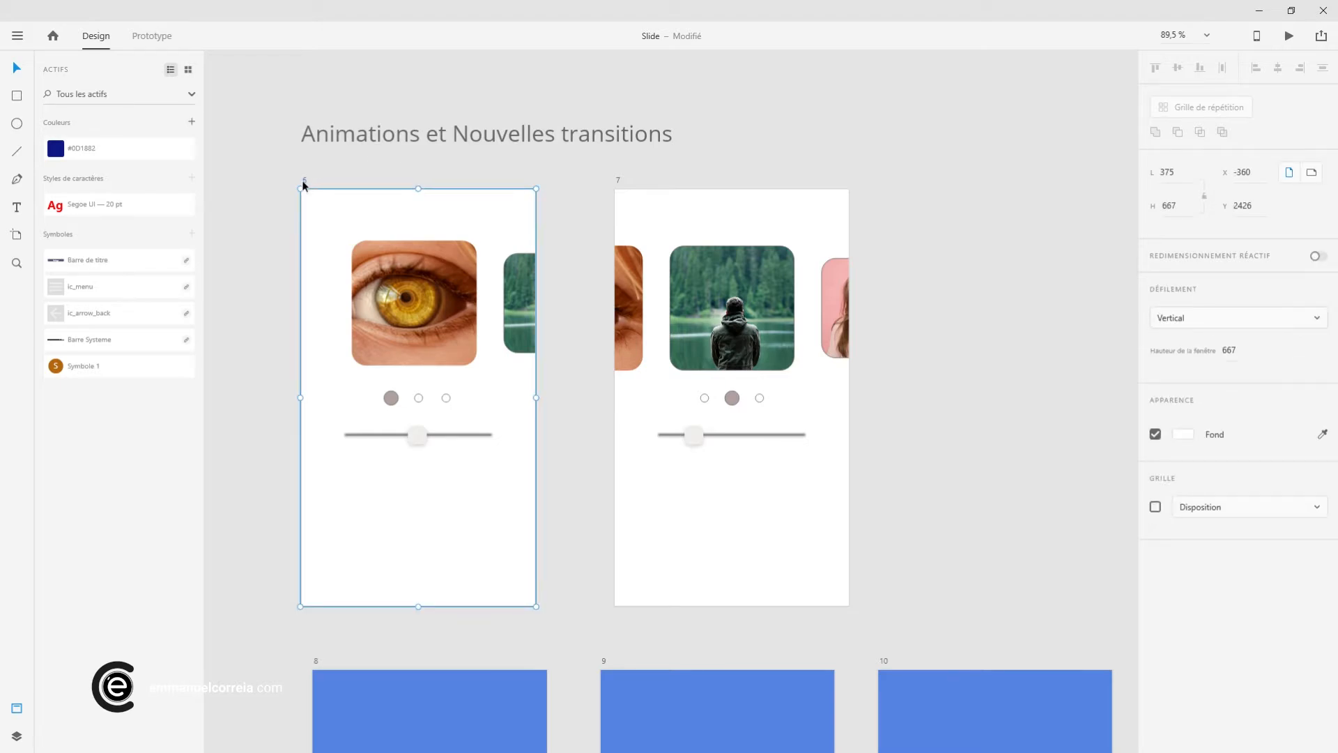
click(1290, 39)
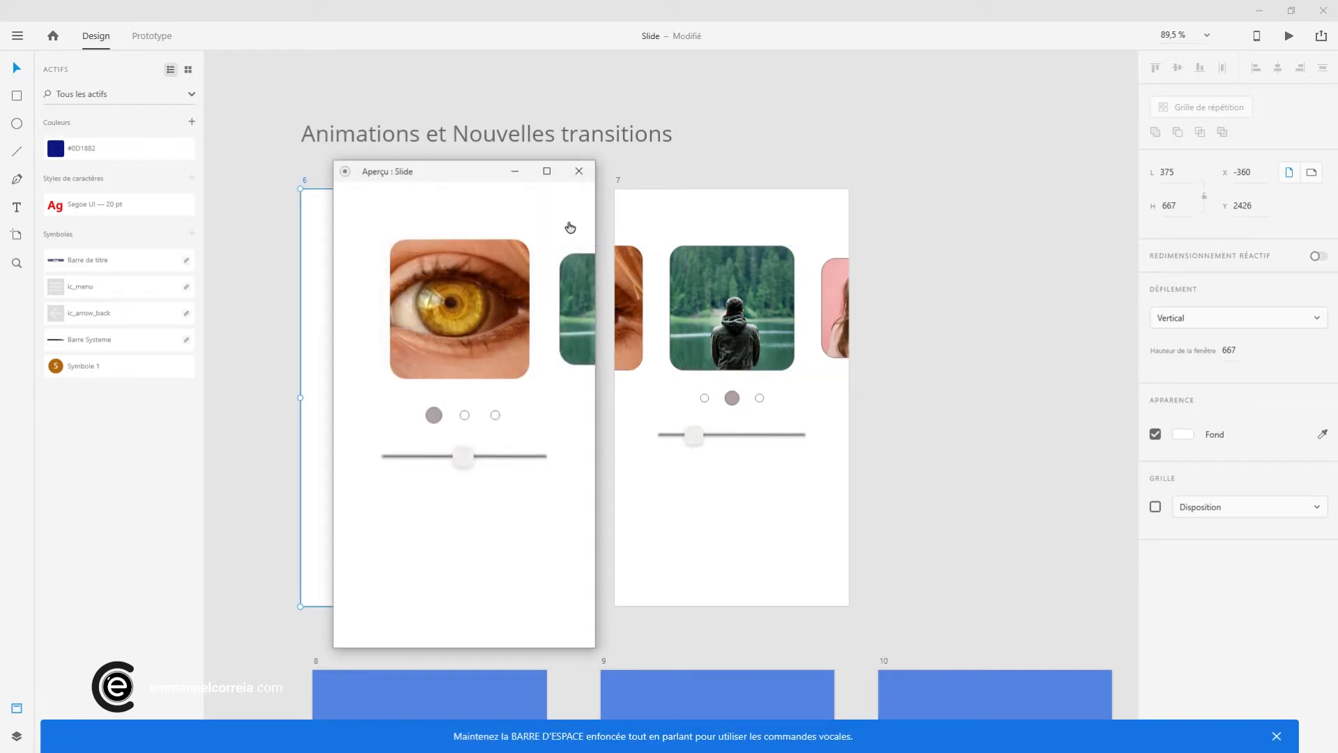
drag(490, 182, 629, 97)
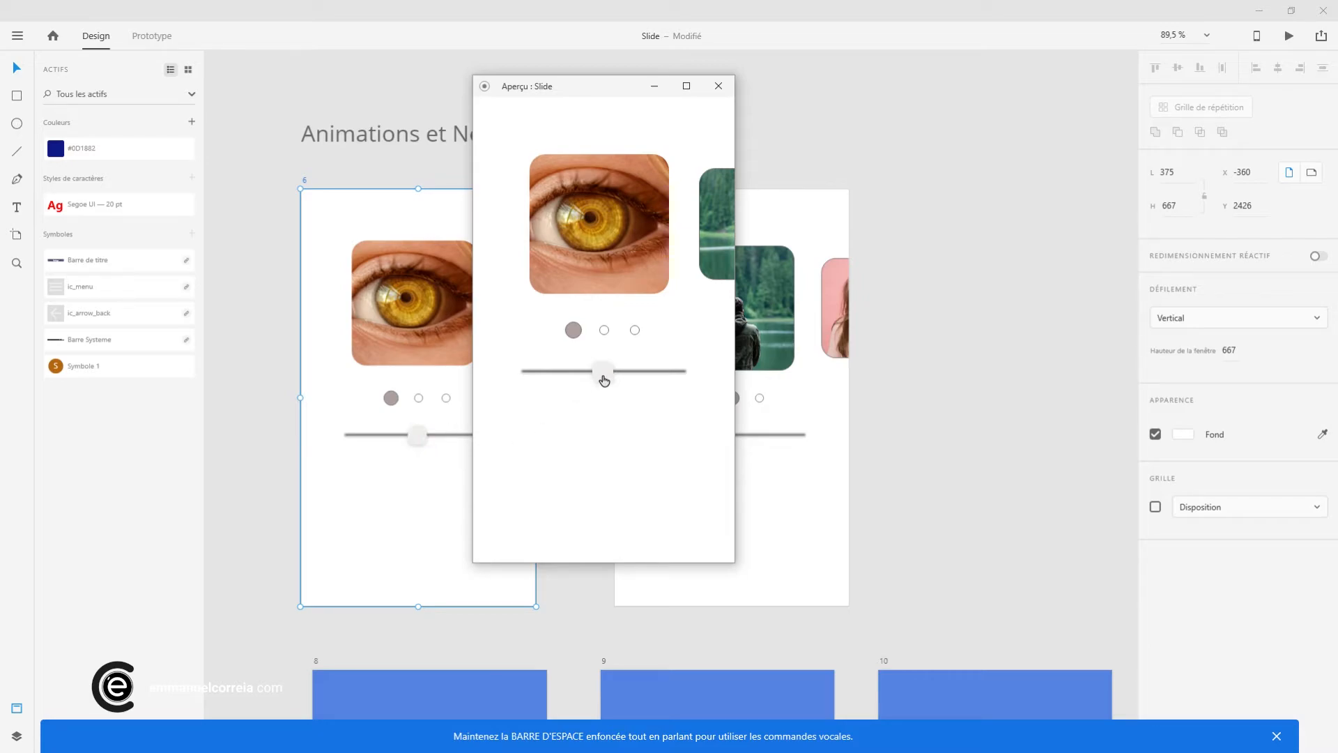
drag(604, 379, 562, 376)
click(556, 337)
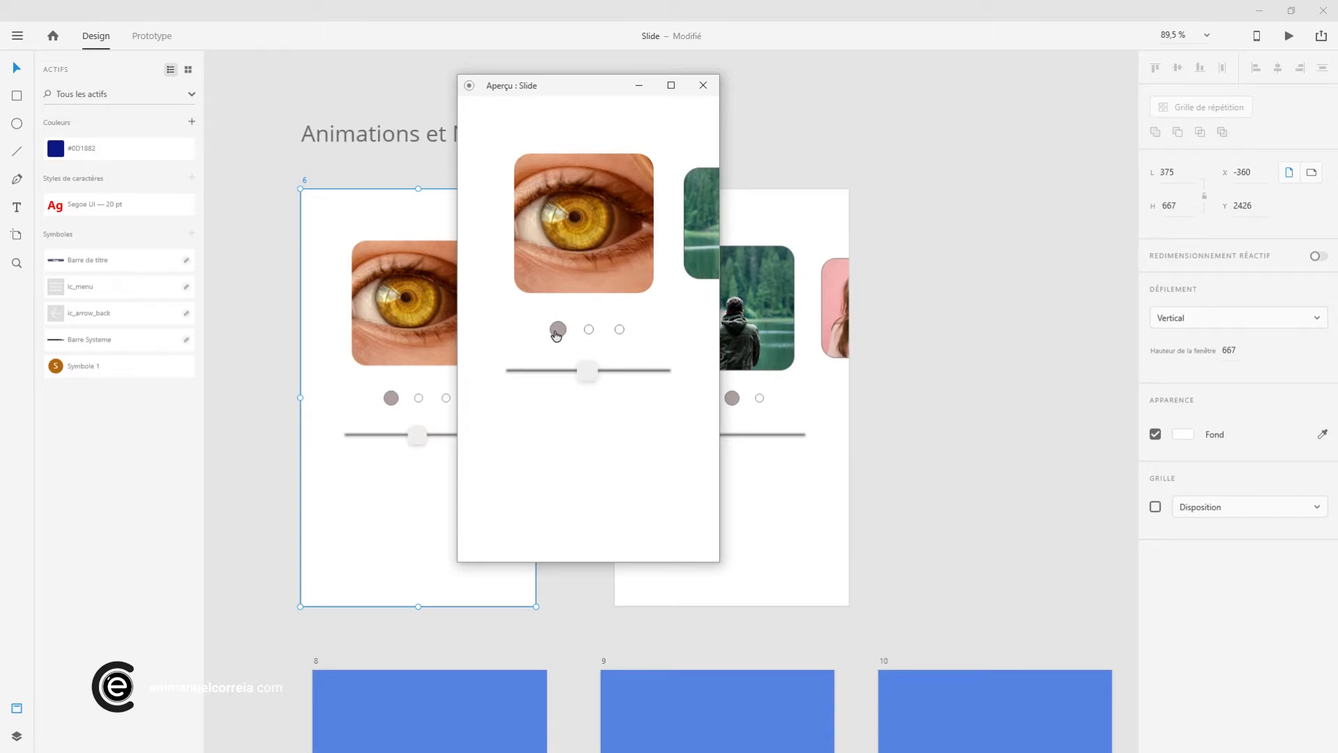
mouse_move(592, 378)
mouse_down()
mouse_move(541, 376)
mouse_move(613, 380)
mouse_up()
scroll(873, 409, down, 5)
scroll(874, 410, up, 4)
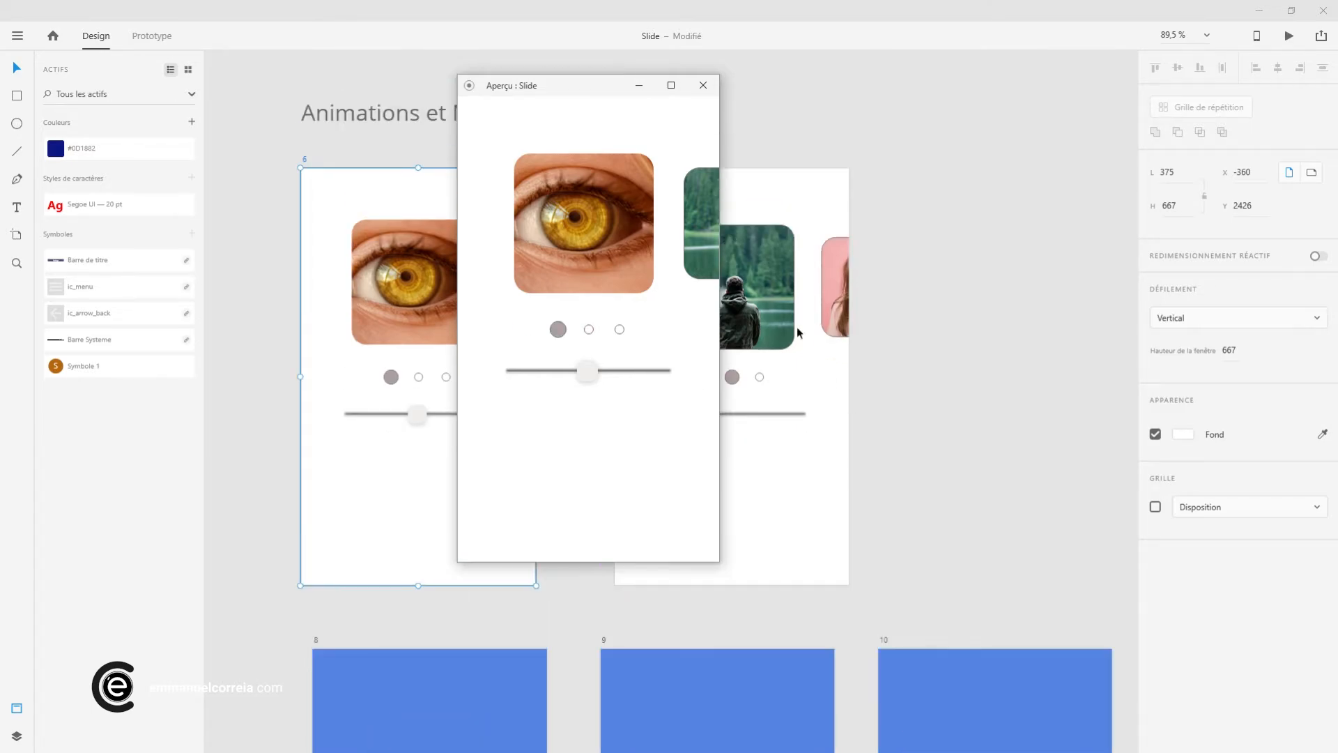
click(704, 86)
Preview artboard 8 and play its Télécharger button animation through to the Ouvrir link and back
scroll(878, 324, down, 6)
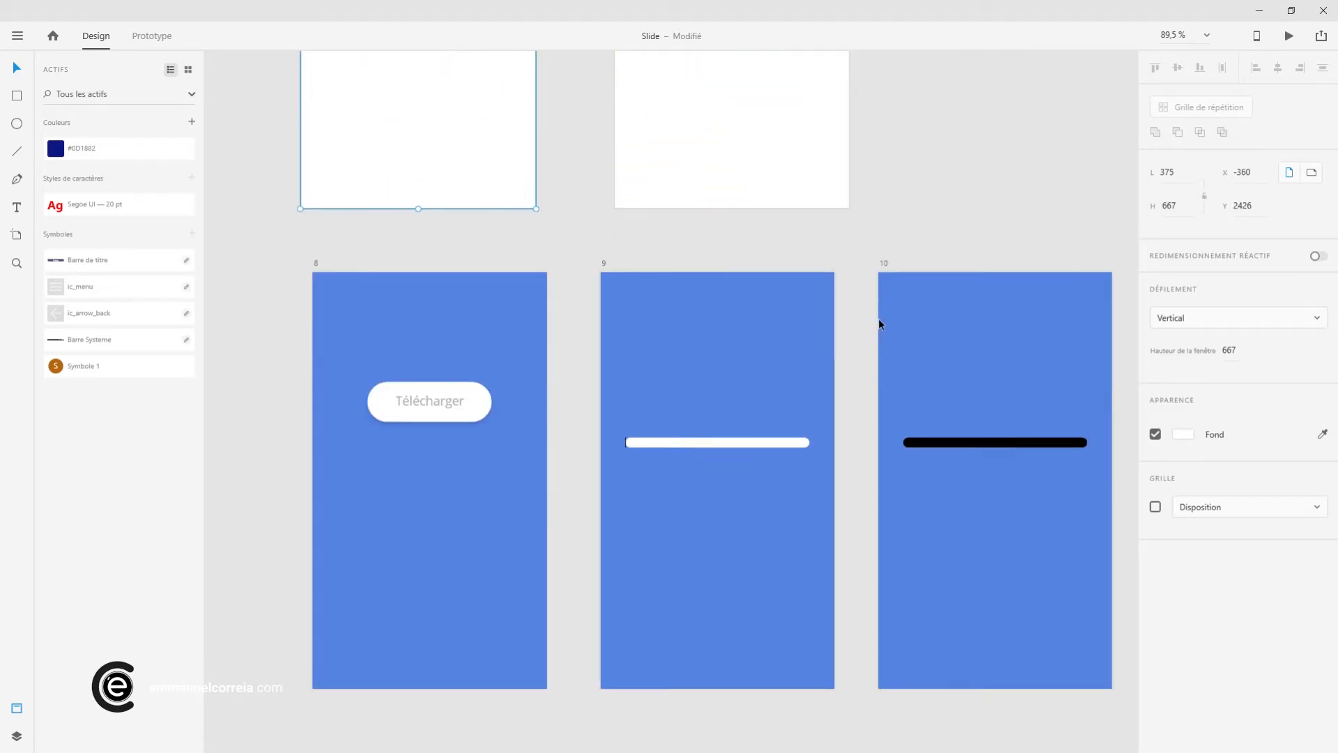
click(314, 221)
key(ctrl+Return)
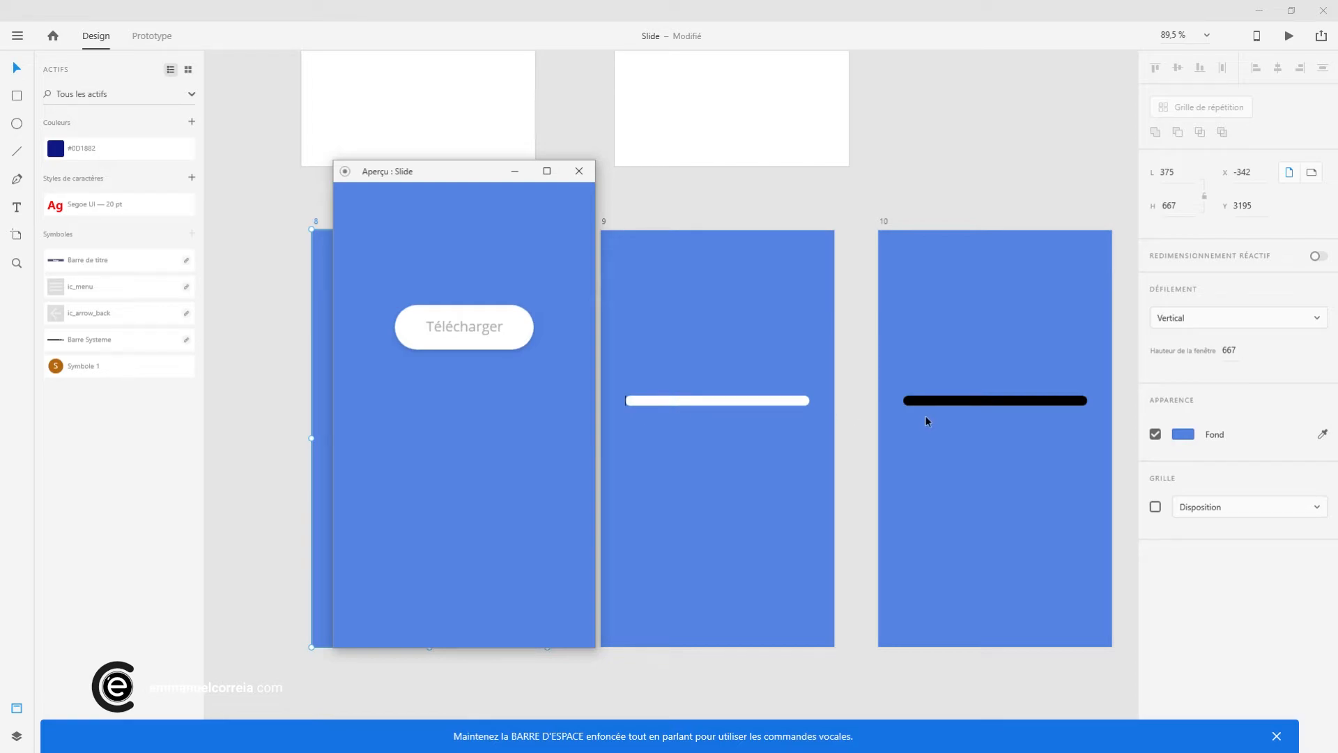
click(480, 344)
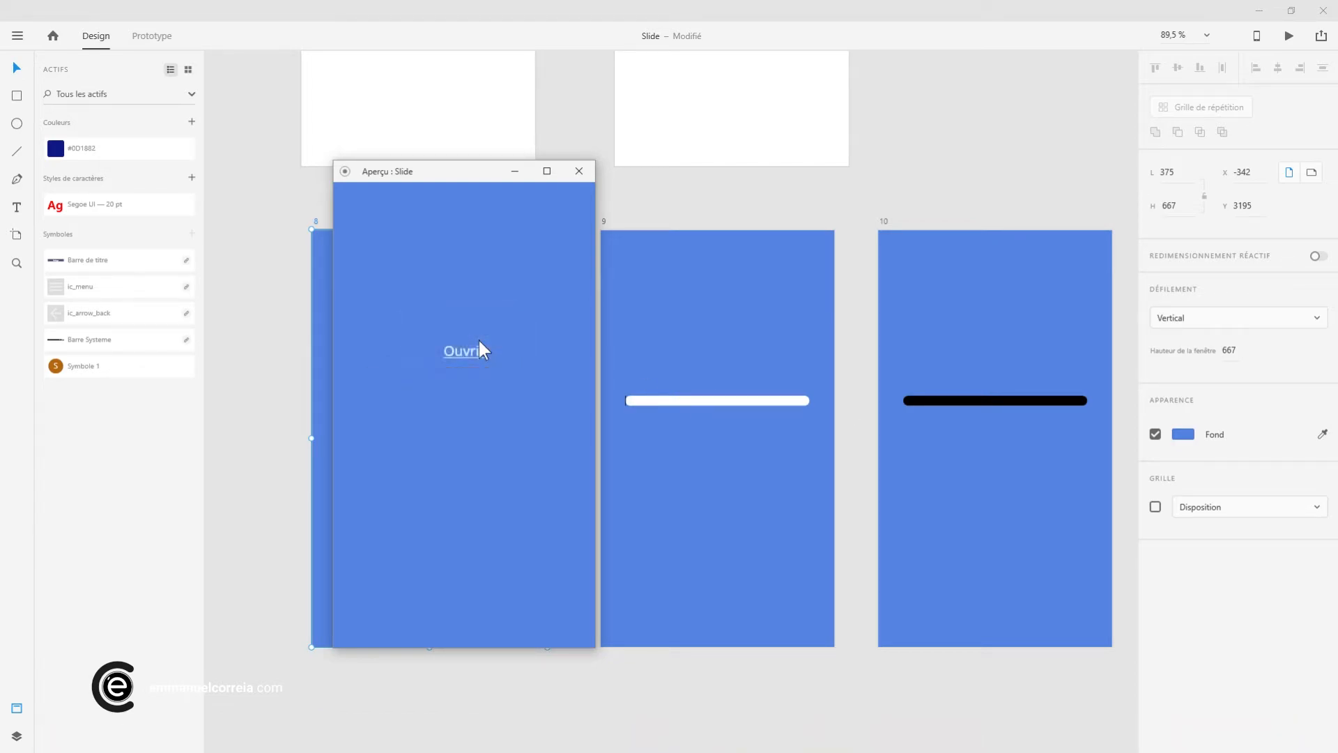
click(467, 353)
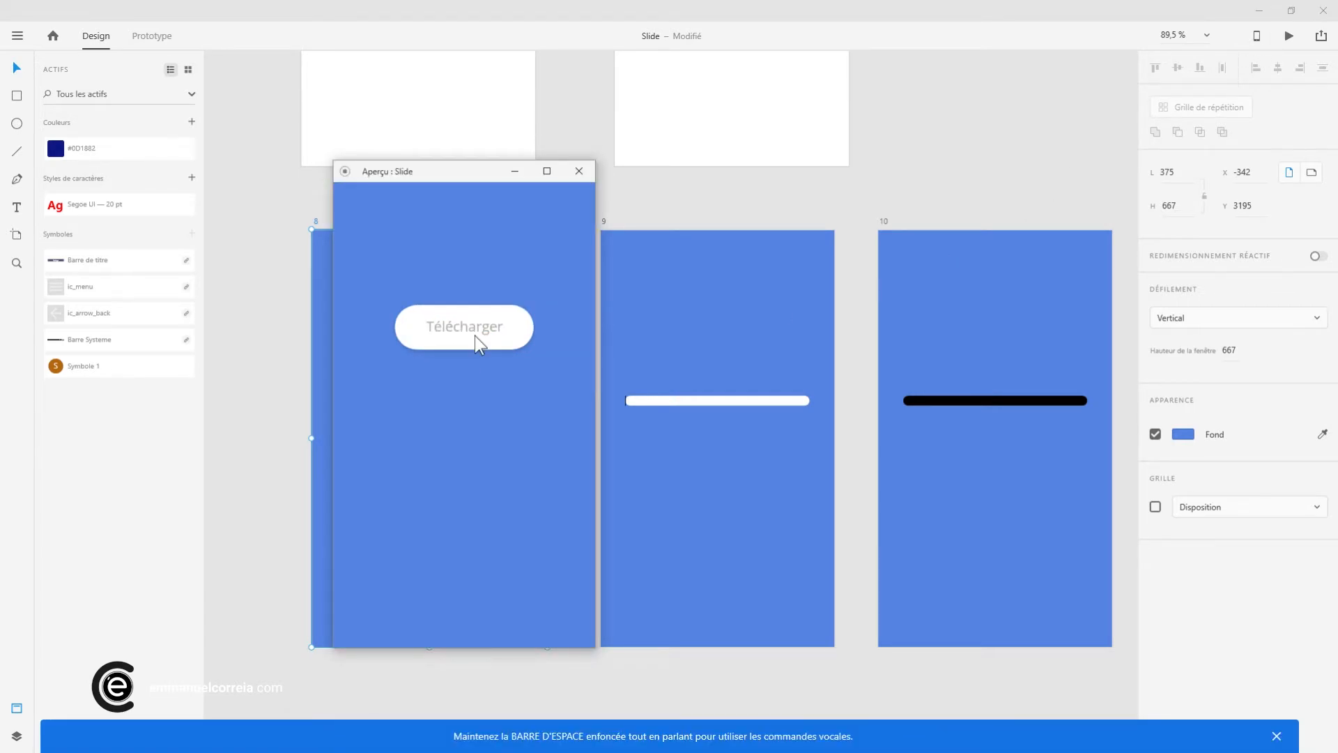
click(475, 337)
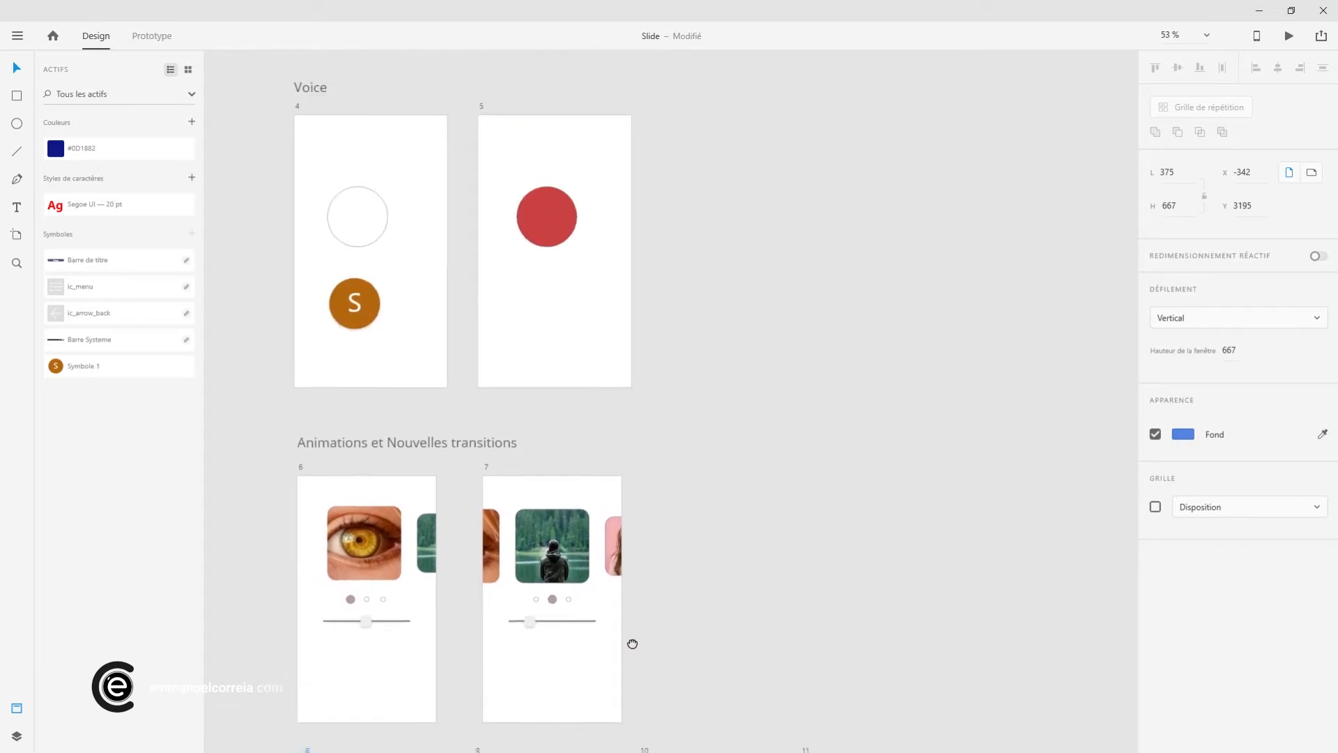
Create a new 375 × 667 artboard in the empty area directly below artboard 8
drag(700, 478, 720, 185)
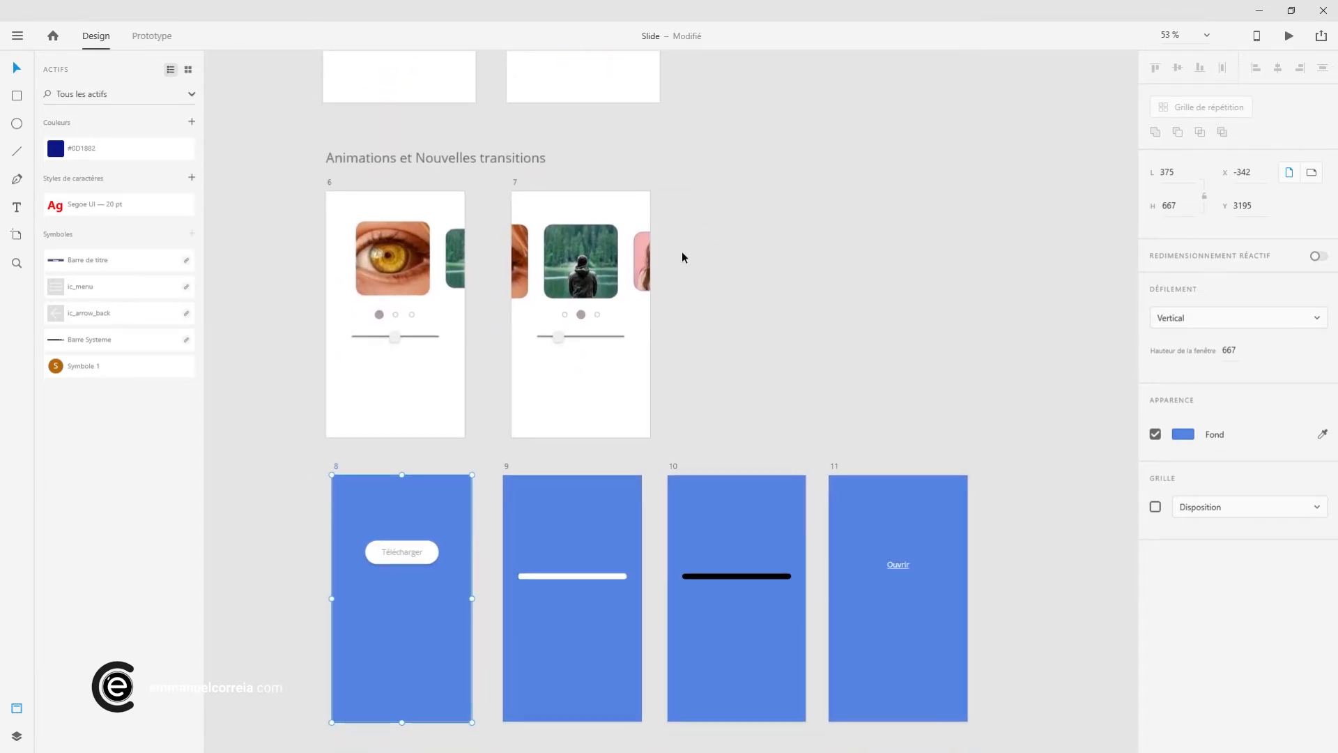
scroll(589, 397, down, 5)
key(a)
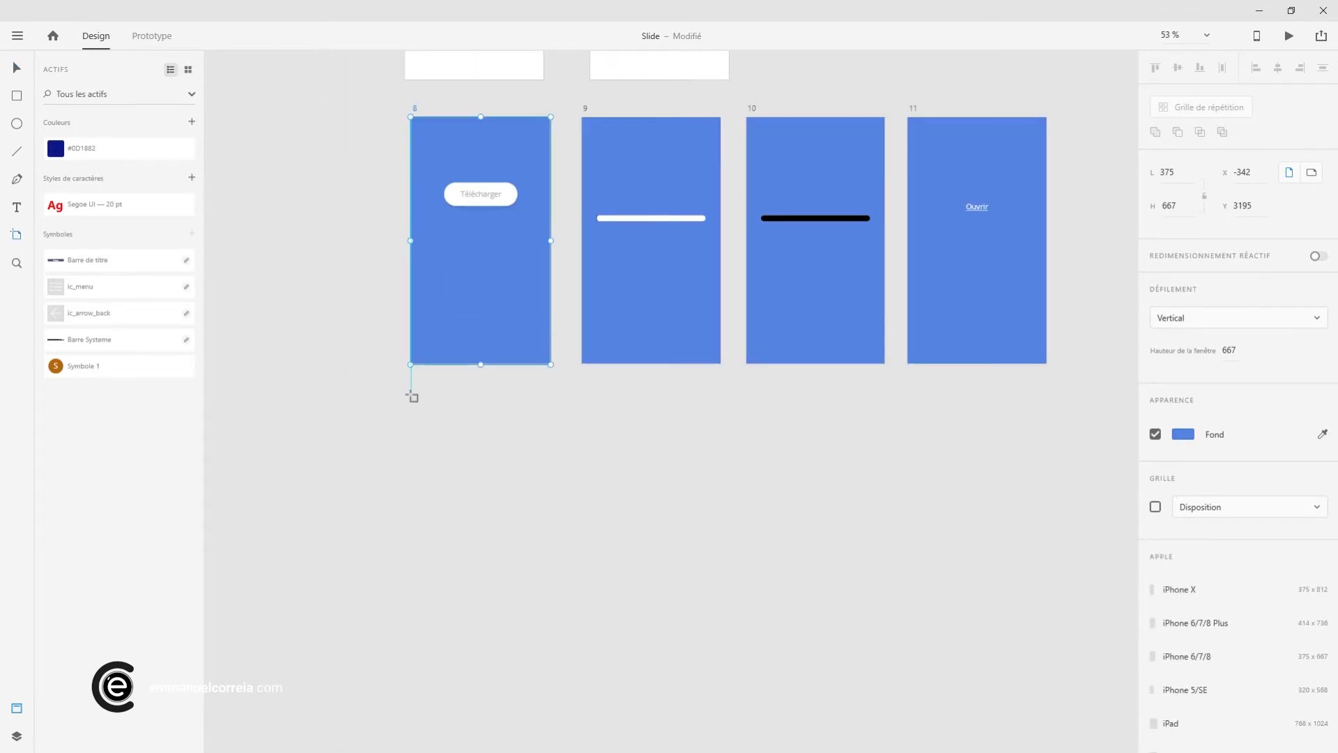
click(411, 397)
Draw a square about 216 × 216 near the top of the new artboard and round its corners to about 29
click(16, 95)
scroll(491, 487, up, 5)
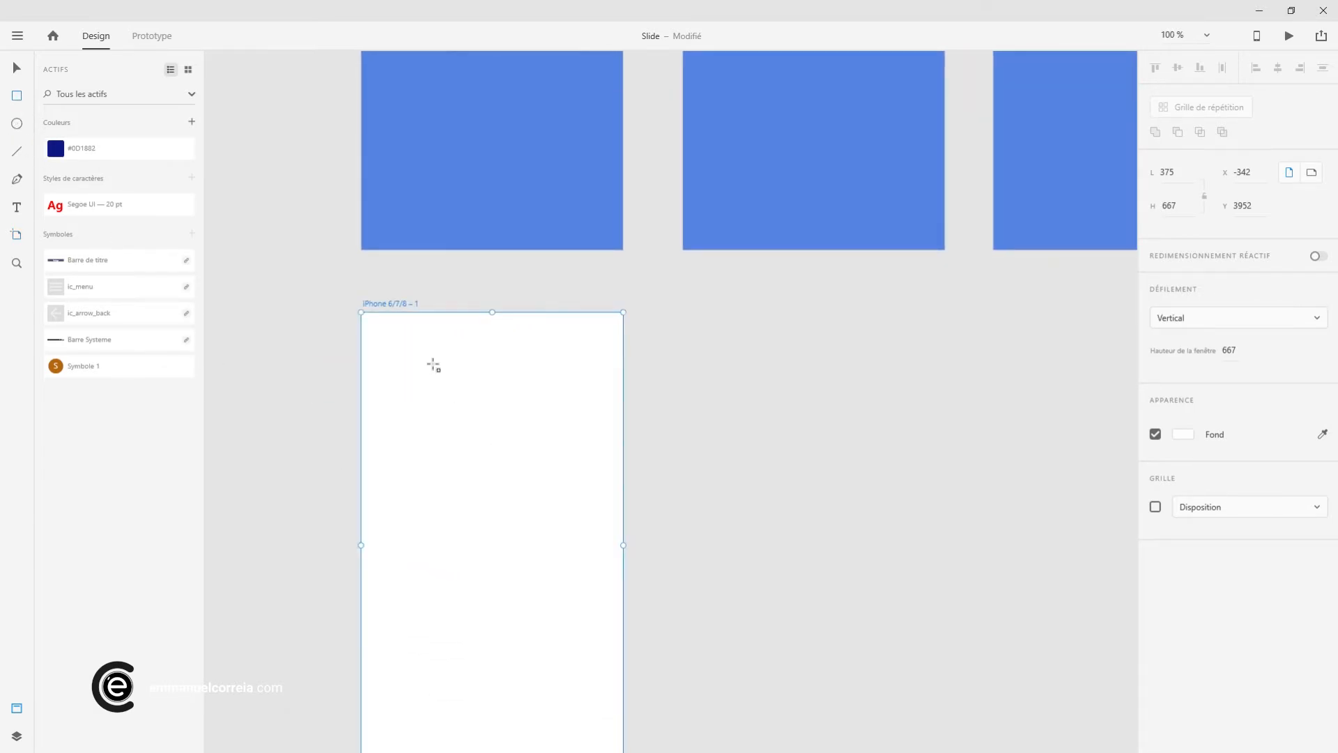
drag(411, 360, 562, 517)
drag(552, 368, 541, 378)
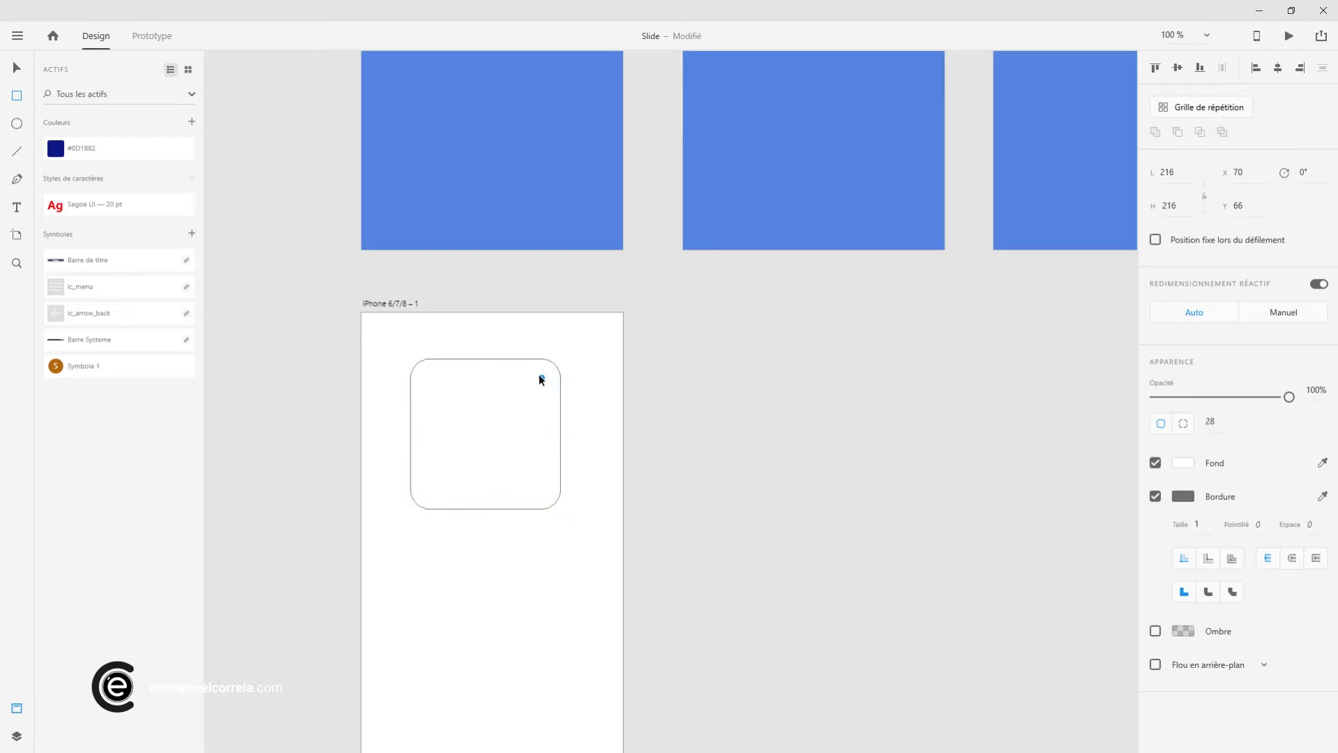
Give the rounded square a dusty pink fill and remove its border
click(1183, 462)
drag(1077, 411, 1001, 413)
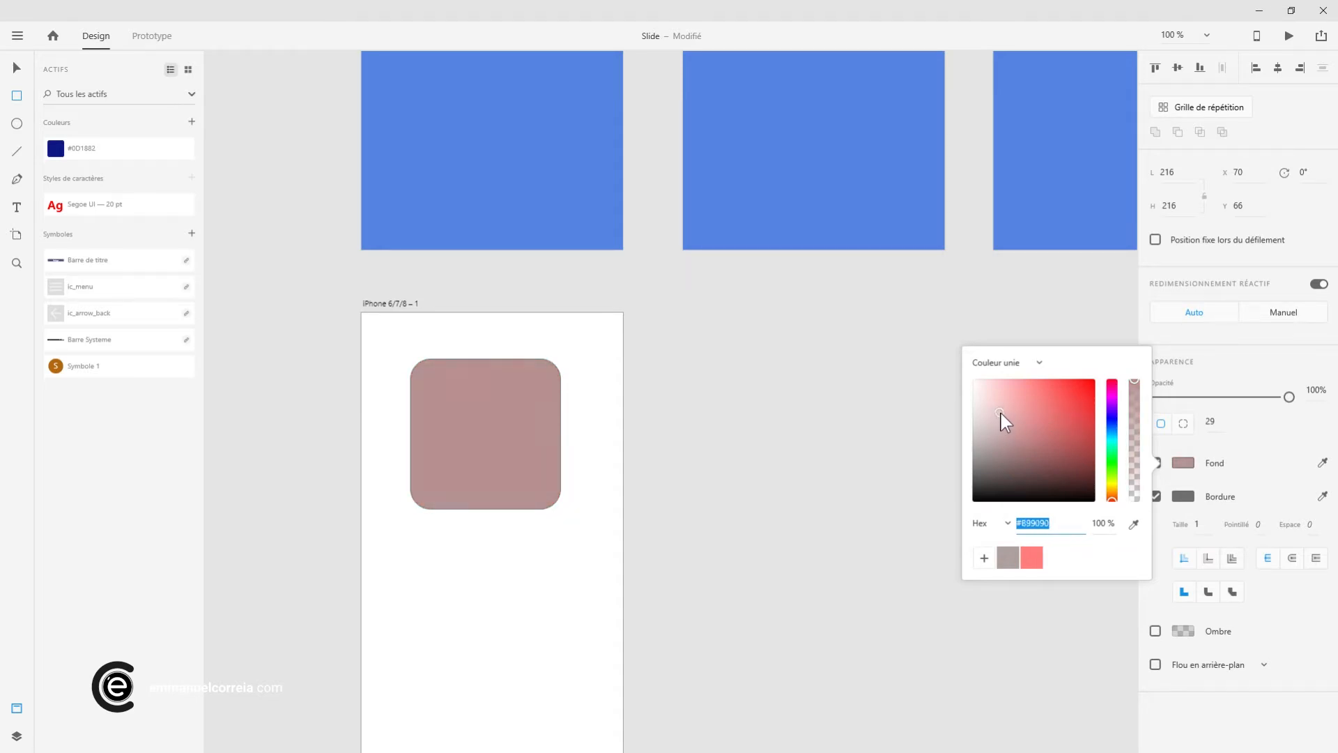
click(17, 67)
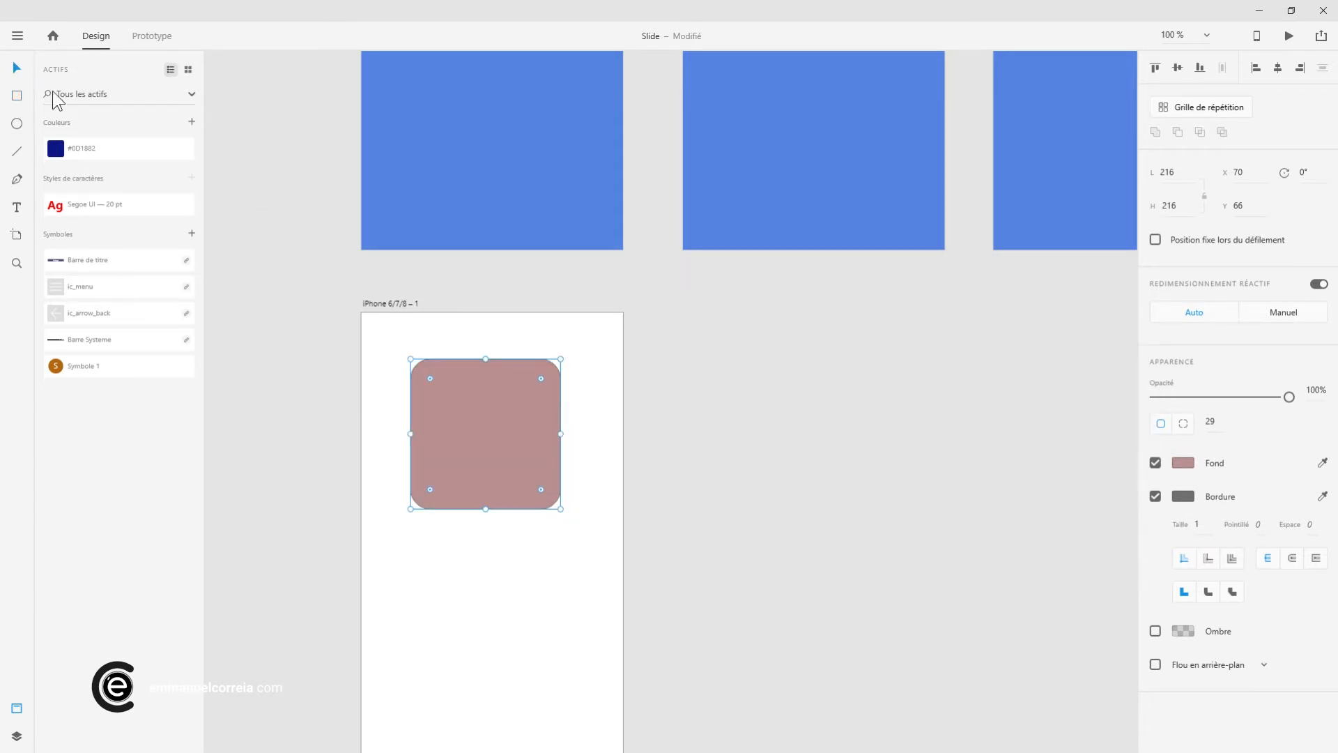
click(1155, 496)
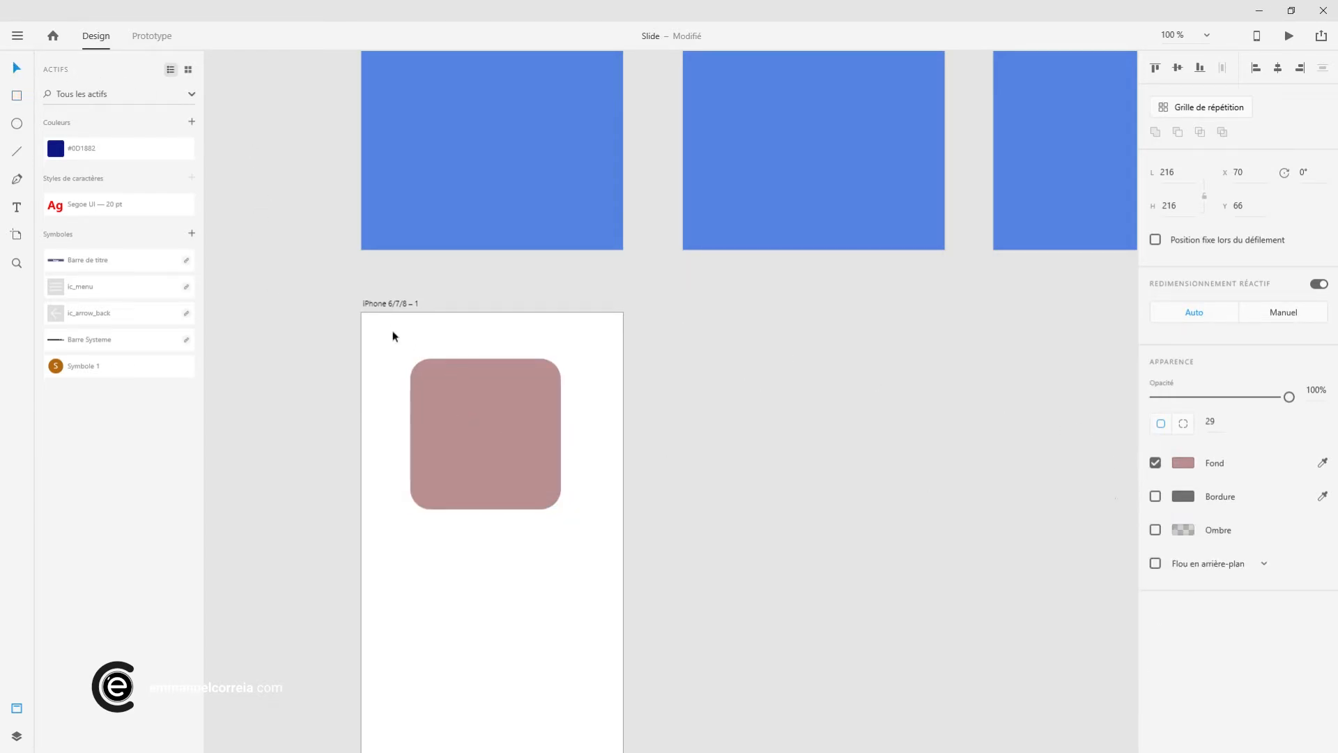
Duplicate the iPhone 6/7/8 – 1 artboard beside the original and compare the layer names of both squares
drag(386, 305, 679, 308)
click(771, 397)
click(604, 354)
click(457, 389)
click(16, 736)
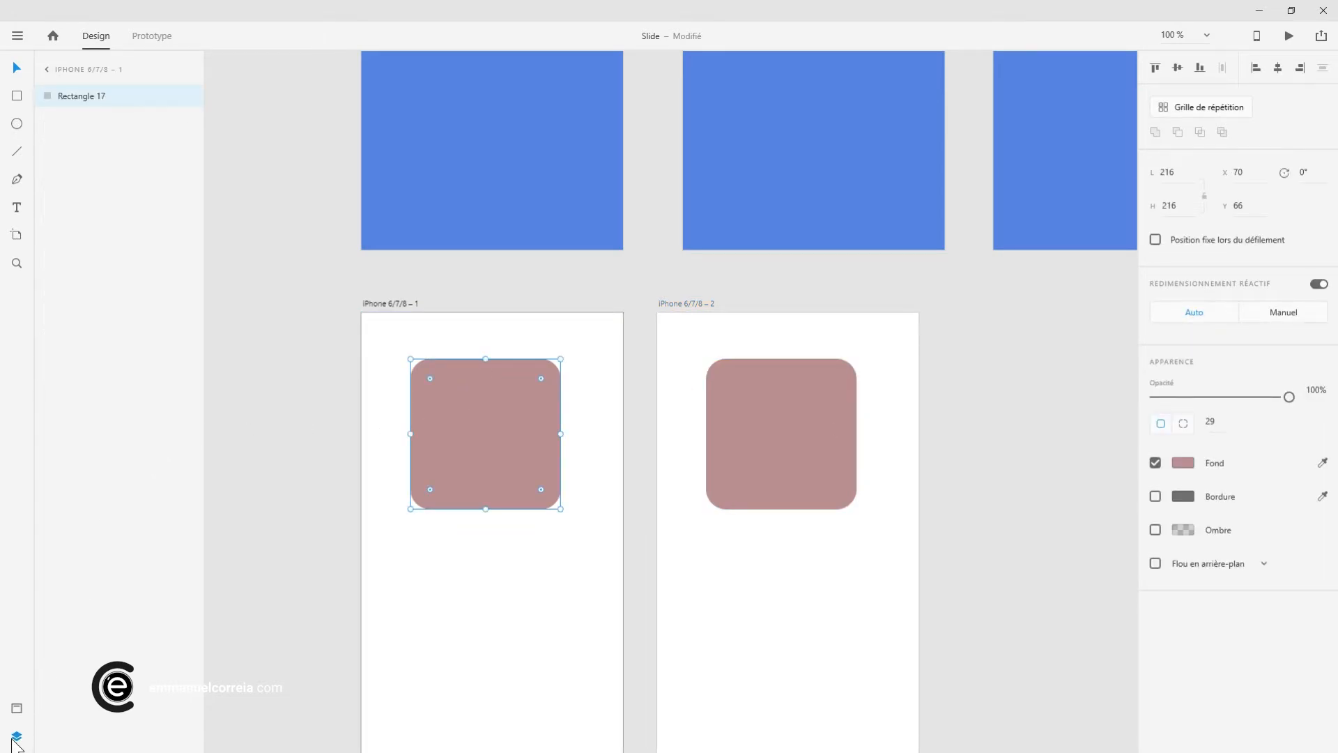
click(786, 425)
click(534, 443)
Recolour the square on iPhone 6/7/8 – 2 greyish blue and shrink it about its centre to about 114 × 114
click(772, 439)
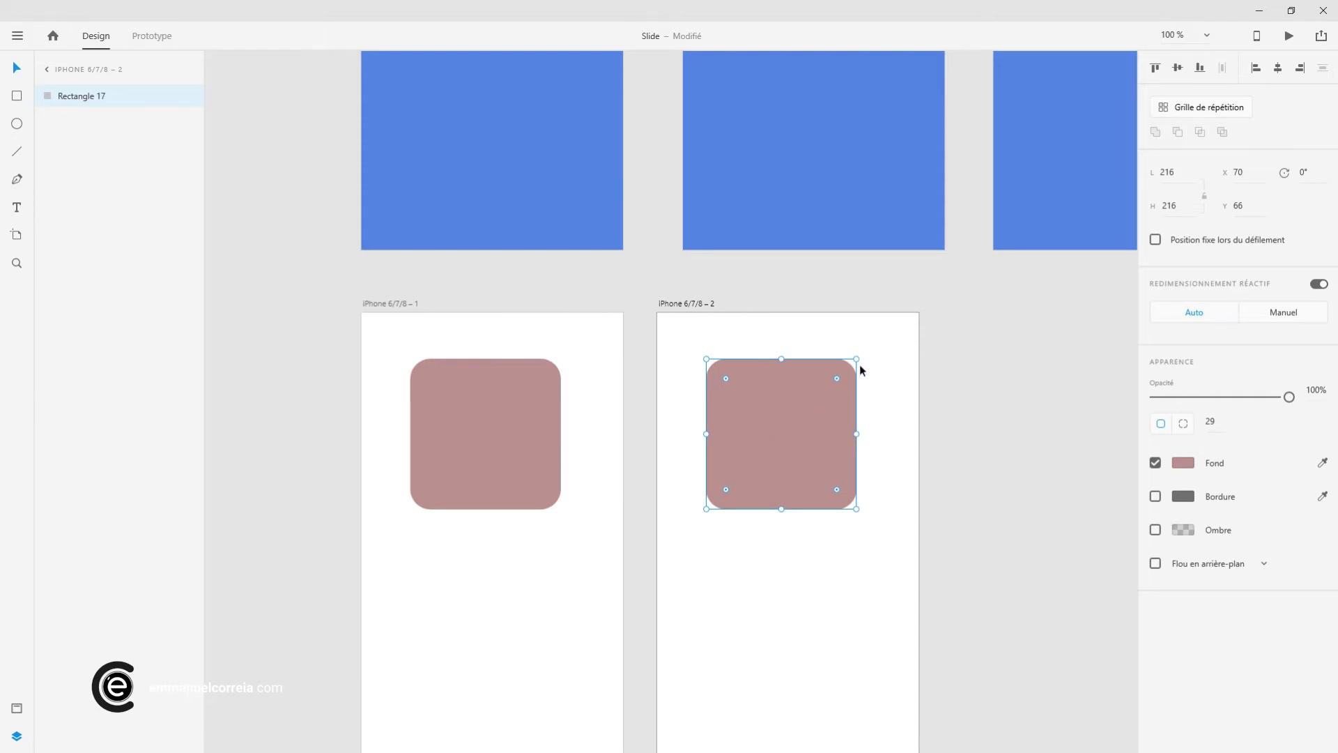
click(1188, 463)
drag(1112, 450, 1113, 423)
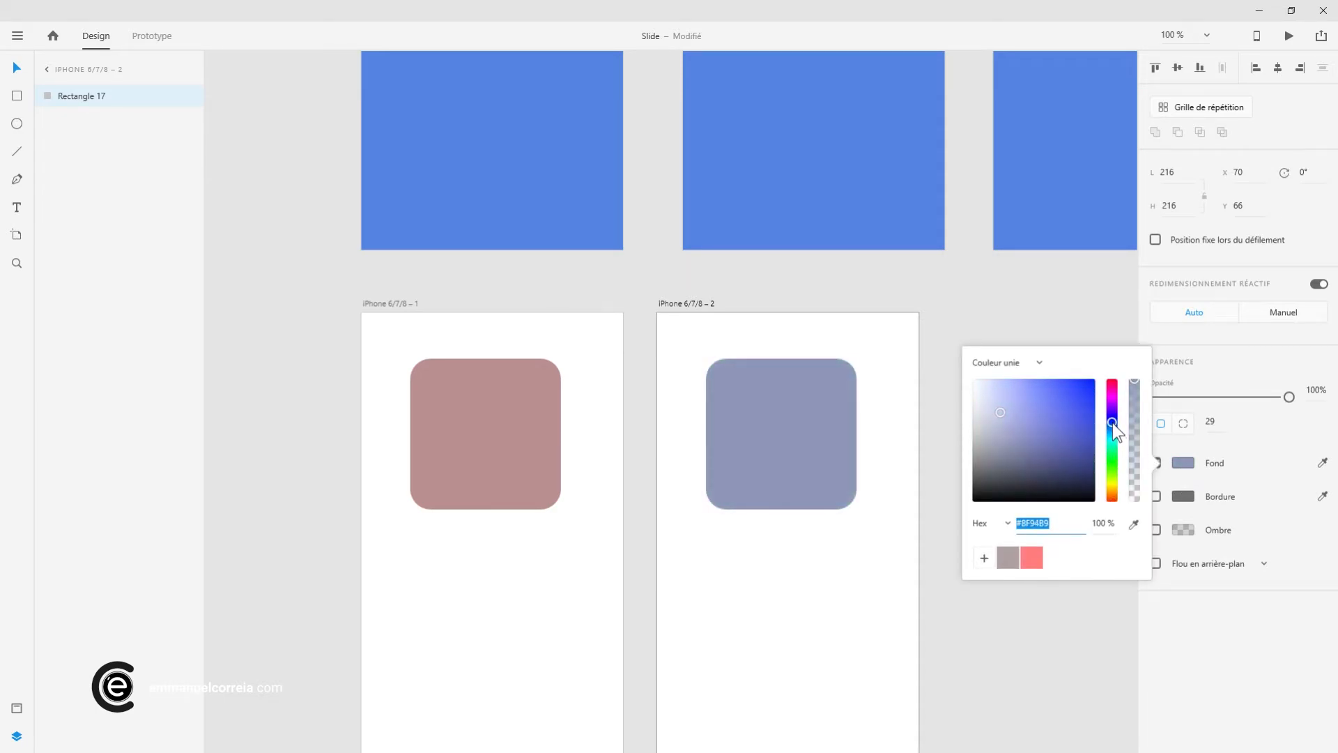
click(842, 428)
drag(857, 358, 836, 392)
Set the small blue square's corner radius to 10 and rotate it about 45° into a diamond
click(1210, 422)
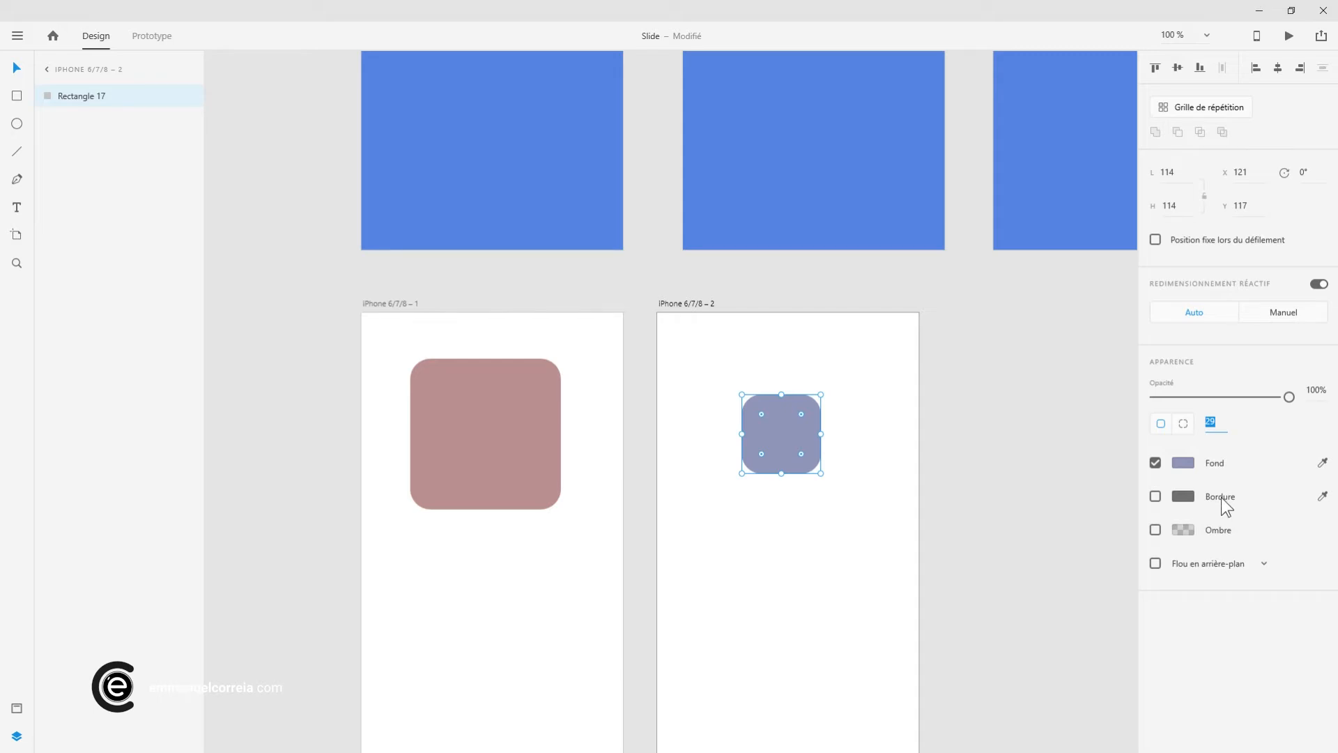
text(2)
key(BackSpace)
text(10)
key(Return)
drag(823, 394, 785, 364)
click(565, 296)
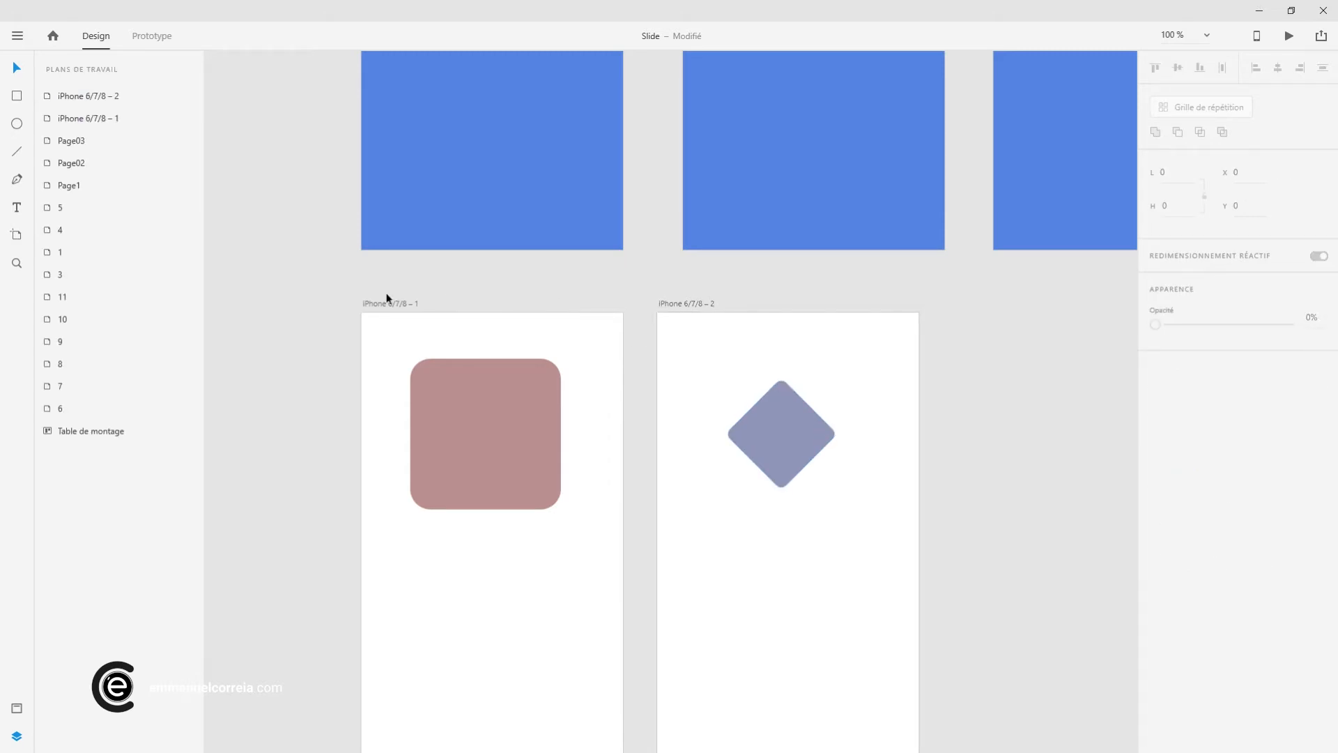
In Prototype mode, link the pink square on iPhone 6/7/8 – 1 to the iPhone 6/7/8 – 2 artboard
click(385, 306)
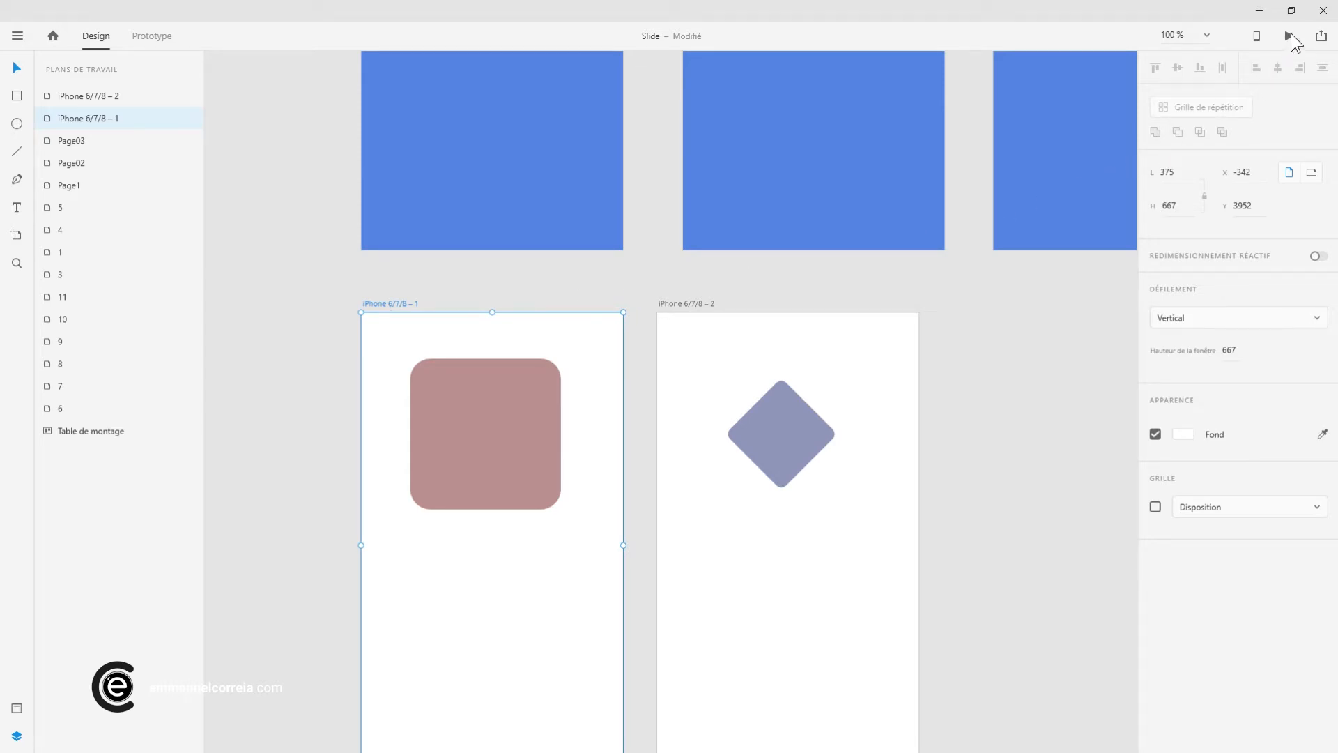
click(154, 38)
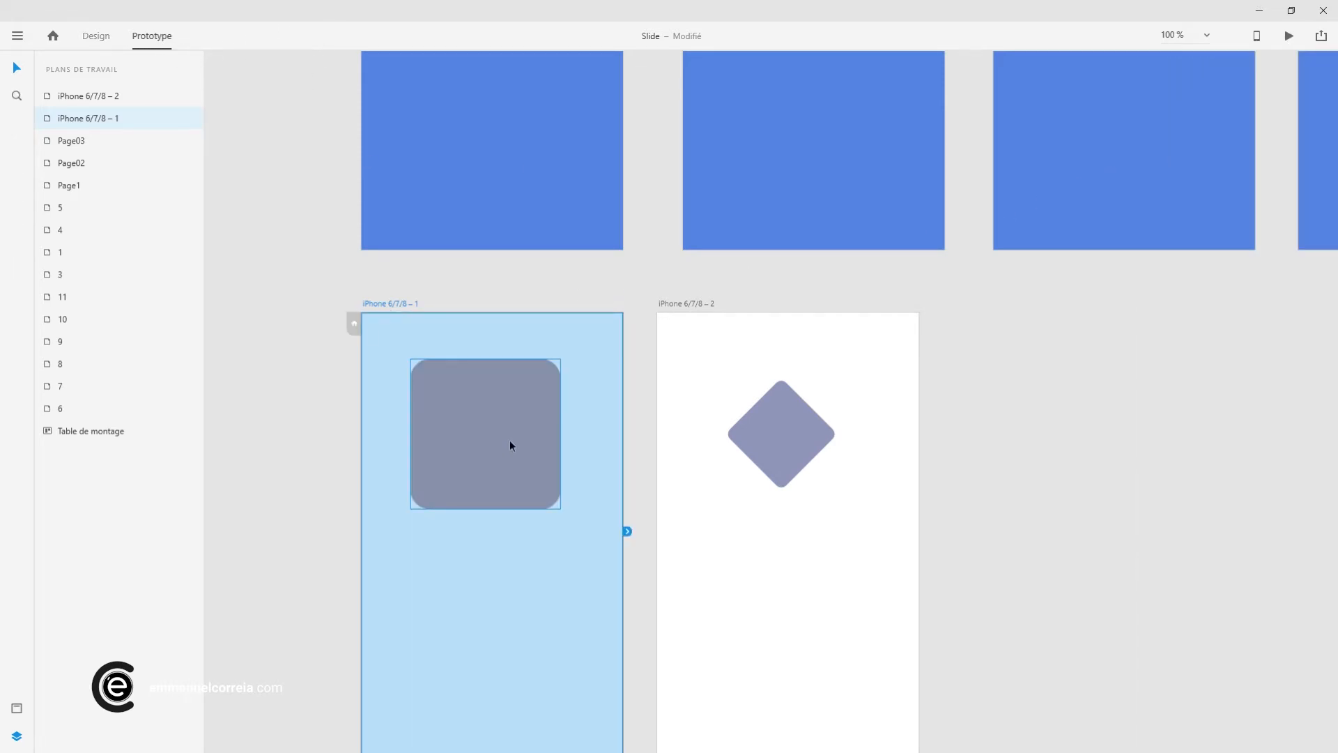
click(523, 460)
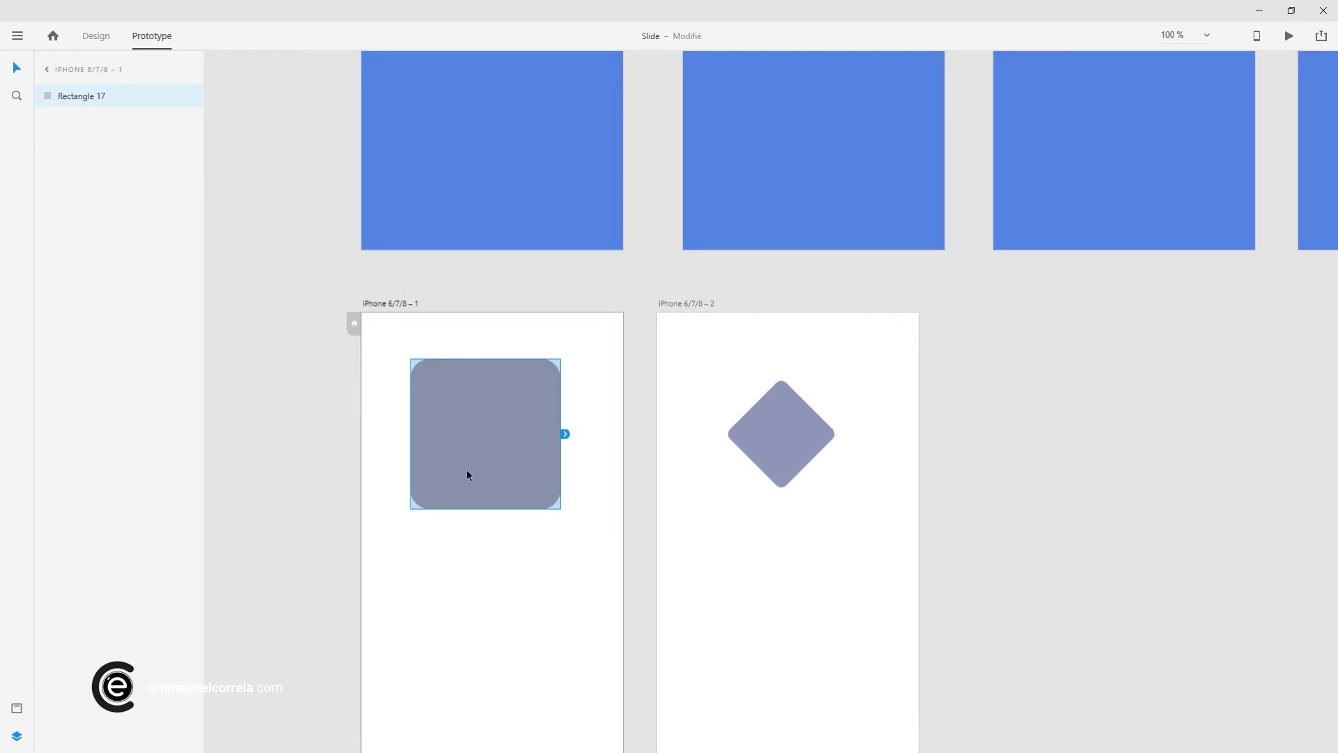
drag(563, 432, 690, 530)
scroll(697, 526, down, 1)
scroll(717, 525, down, 2)
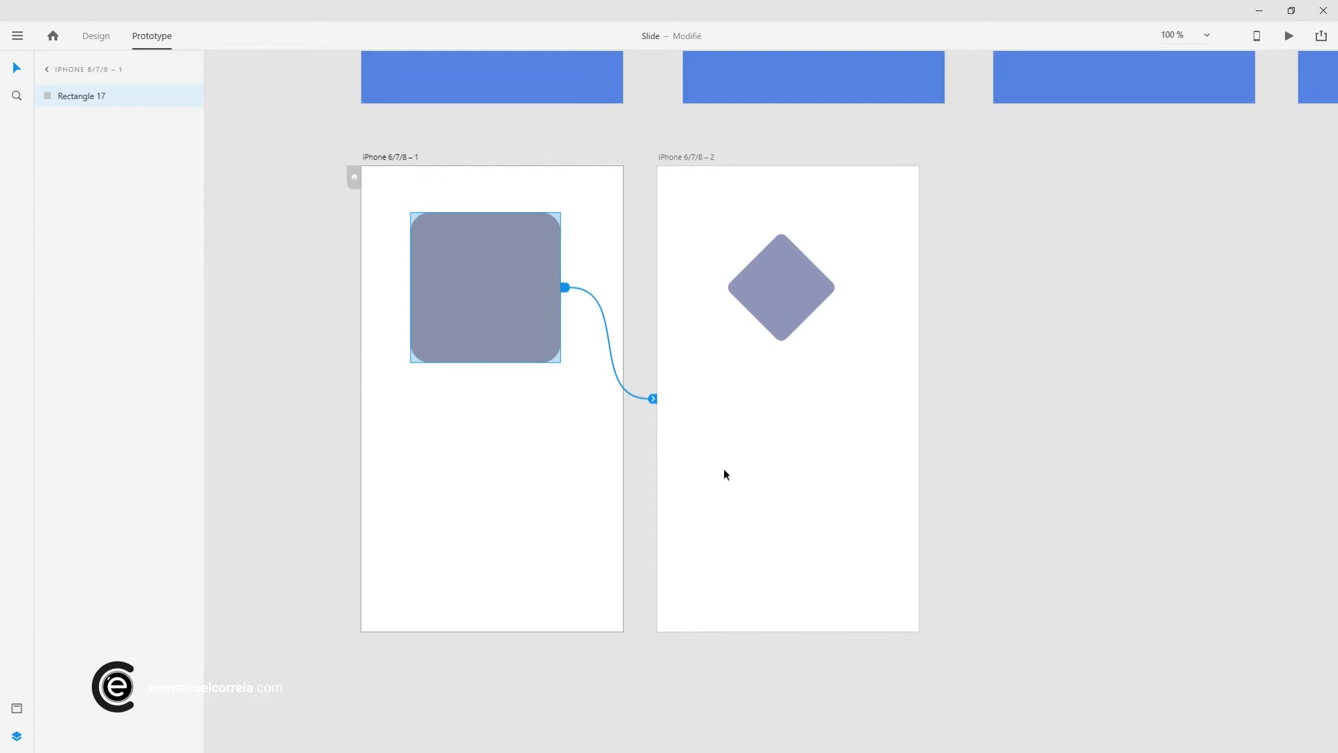
Set the link to iPhone 6/7/8 – 2 to the Animation automatique action with Magnétisme easing
click(656, 399)
click(699, 520)
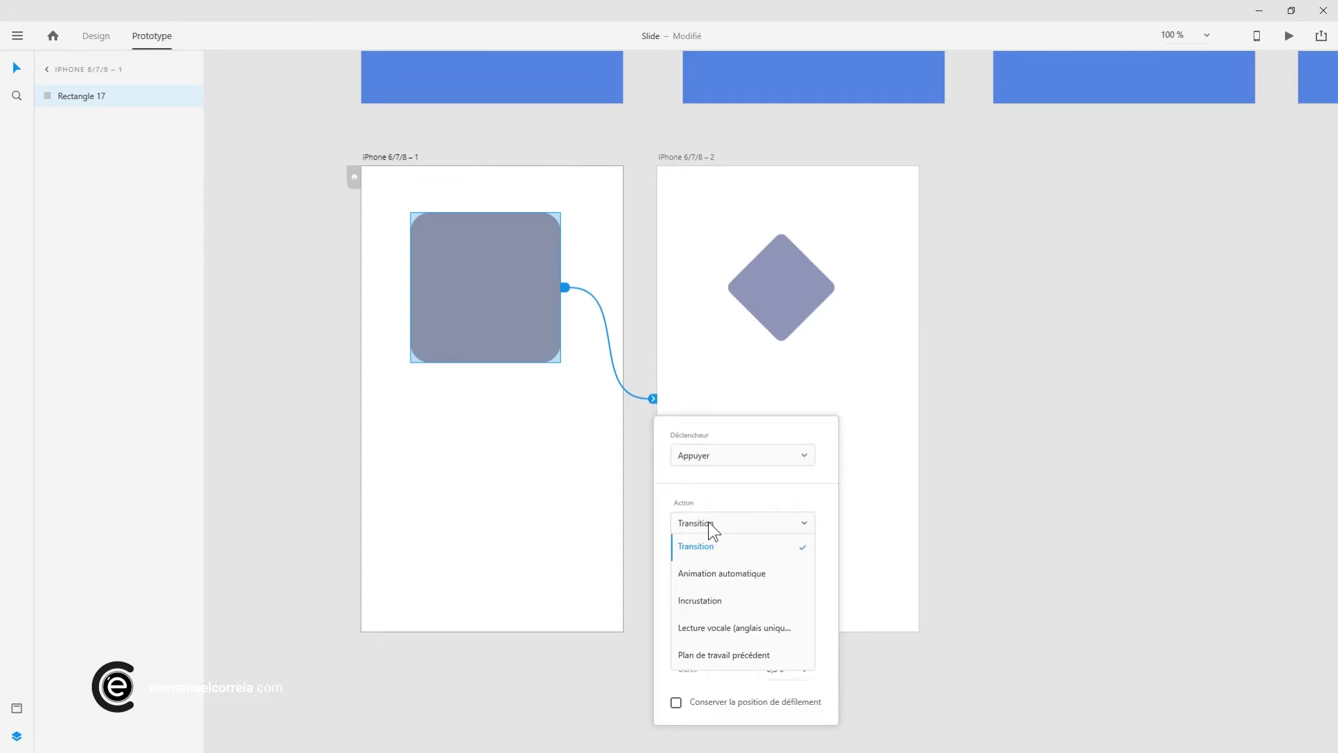
click(731, 574)
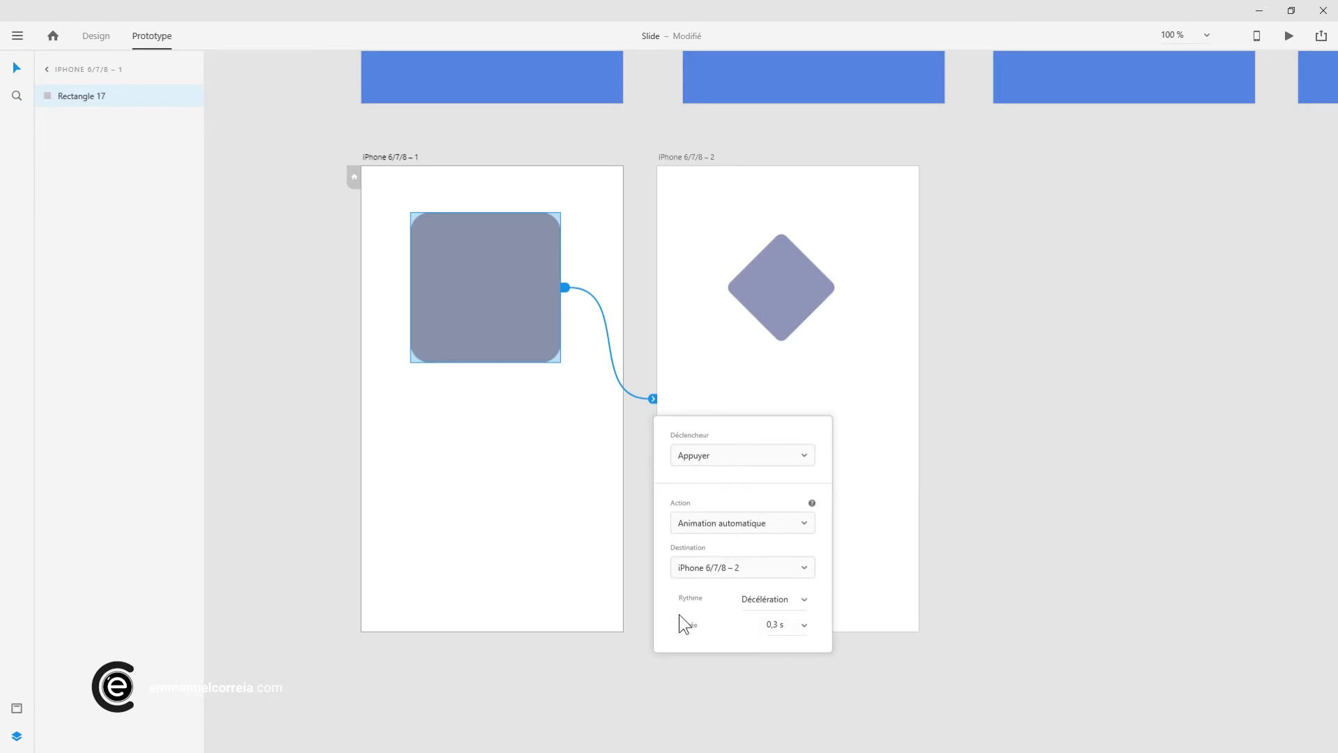
click(807, 600)
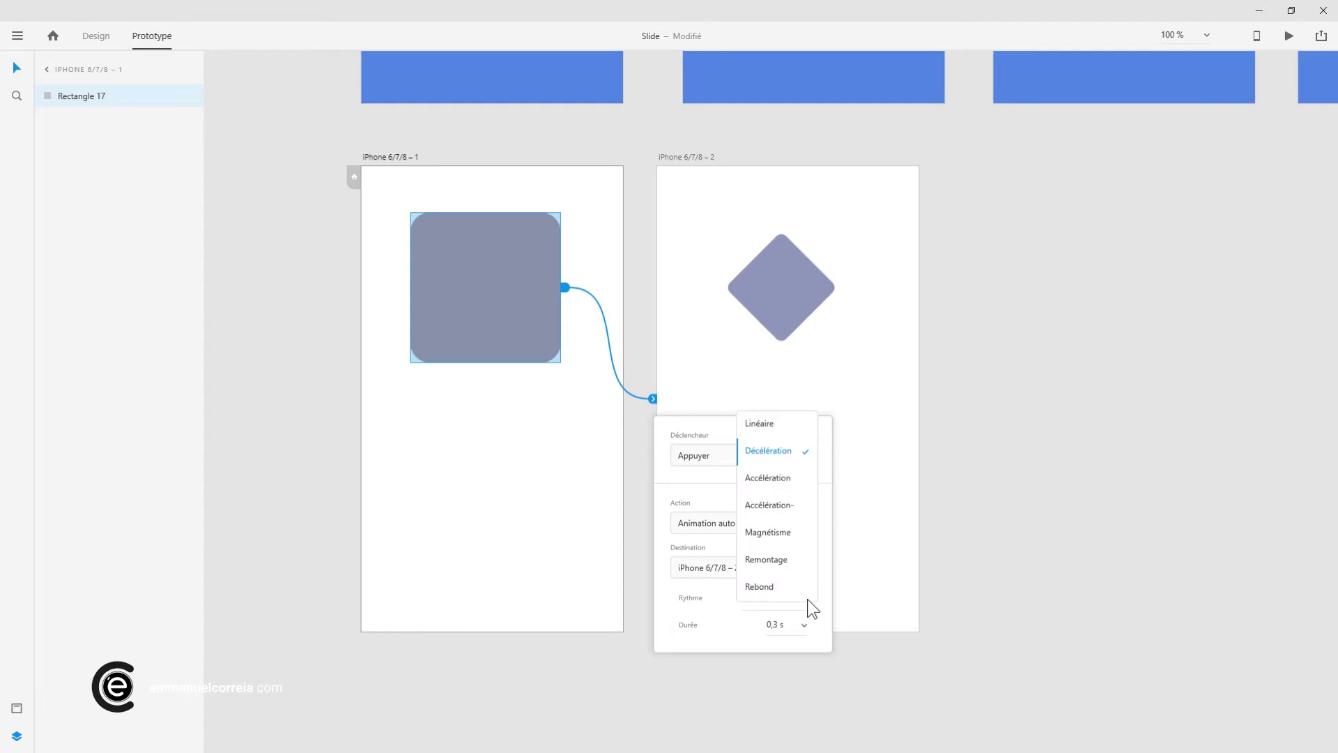
click(777, 534)
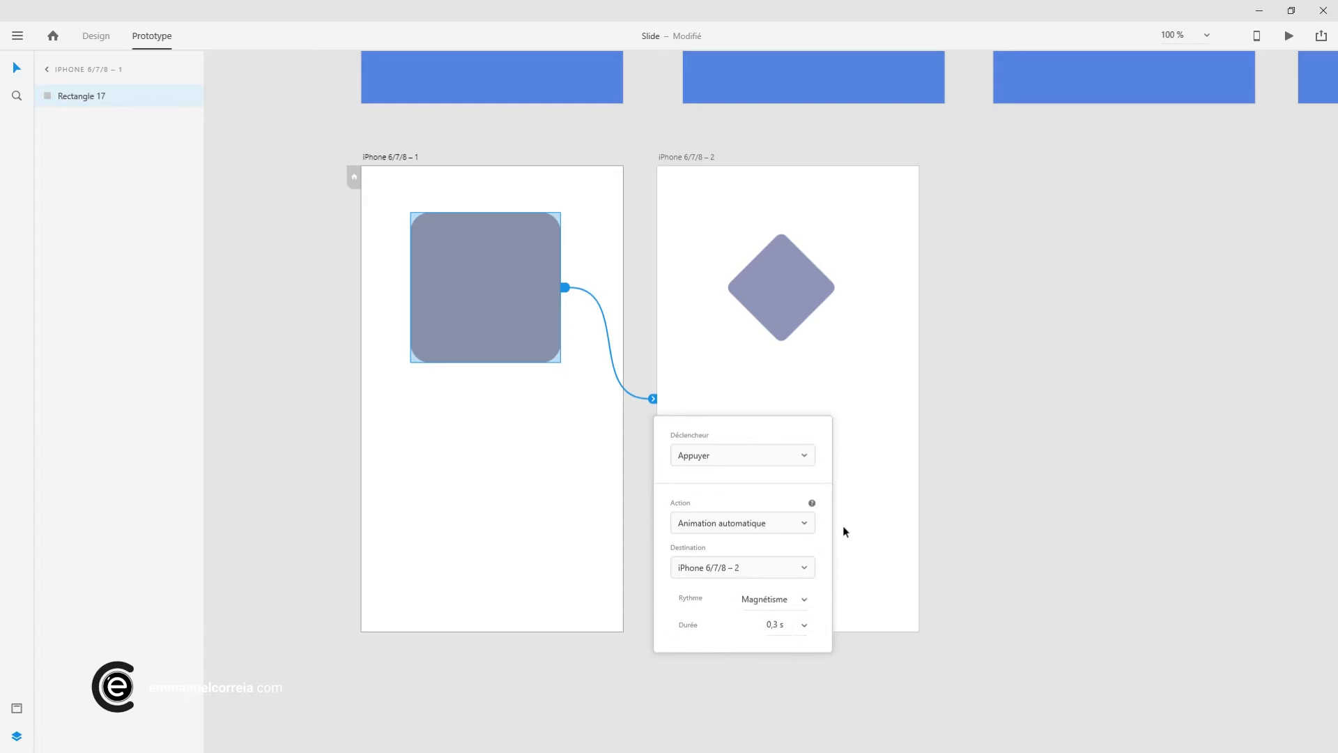
Preview the prototype from iPhone 6/7/8 – 1, trigger the square's transition once and close the preview
click(396, 159)
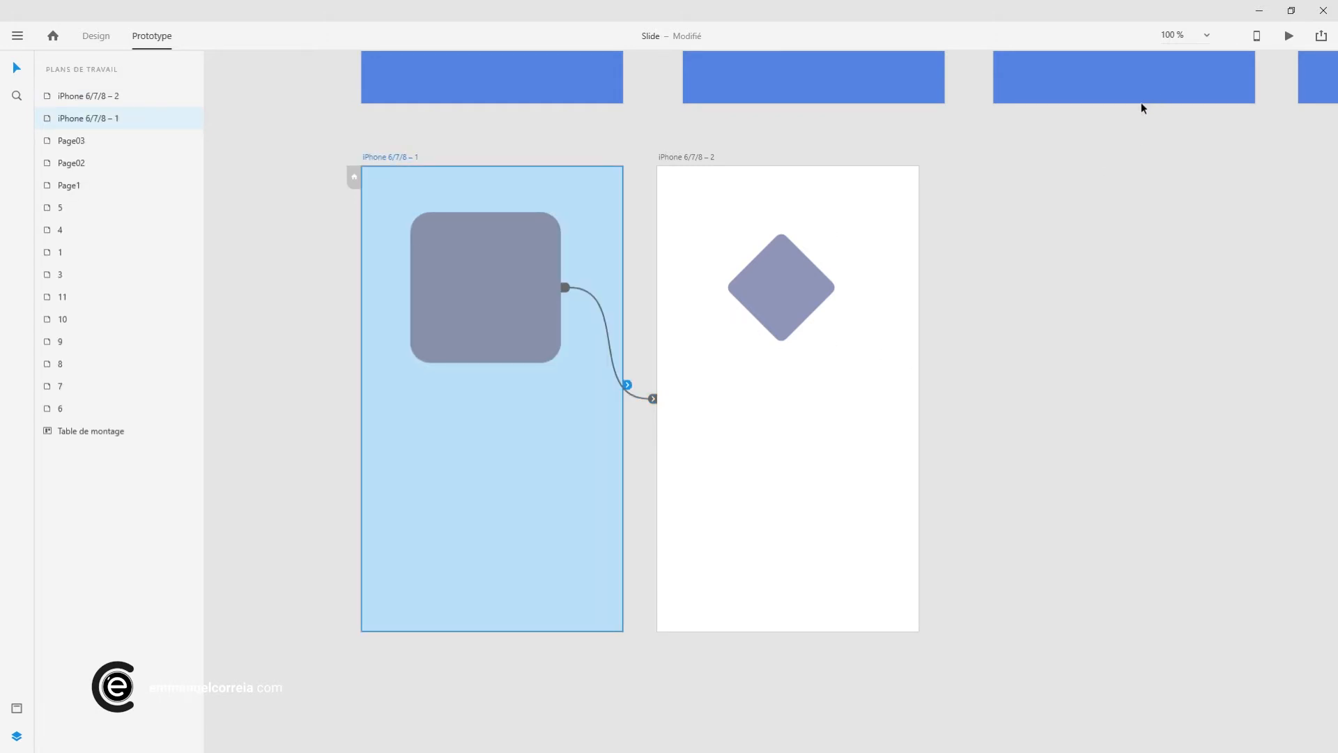
click(1289, 37)
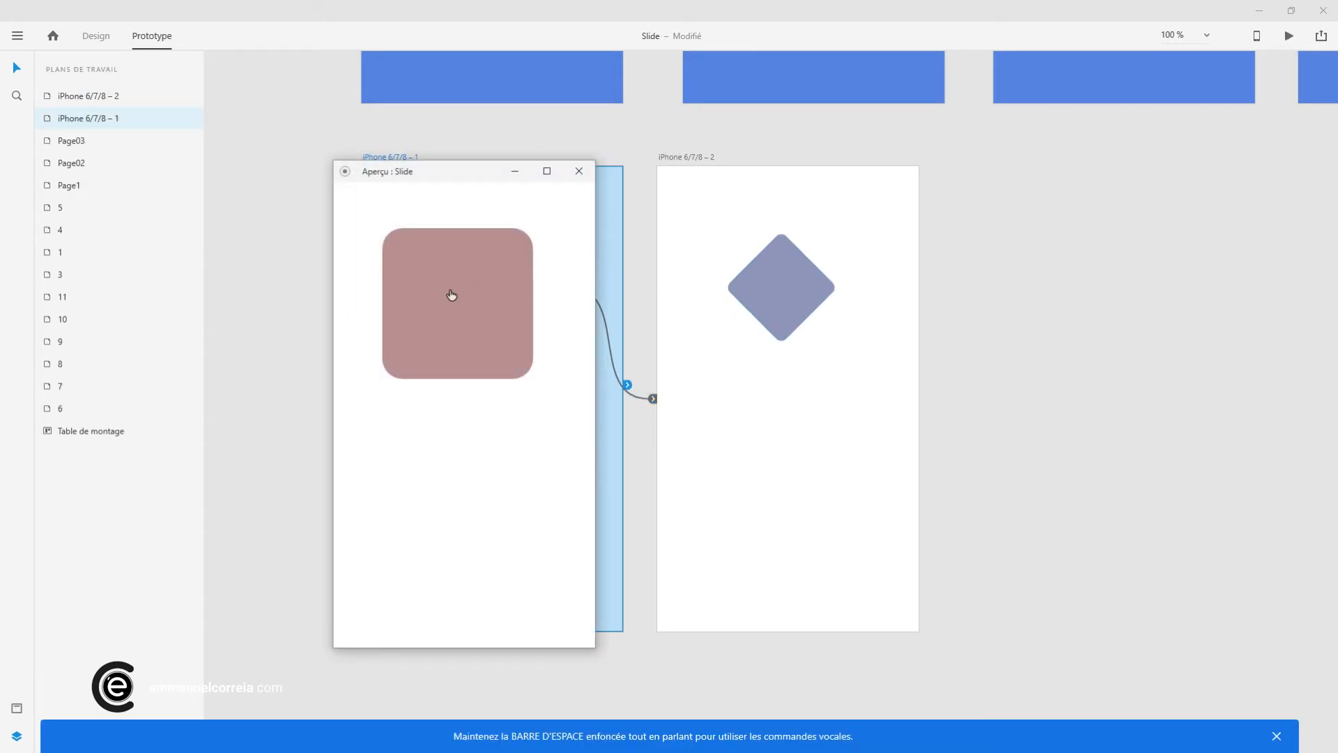
click(478, 325)
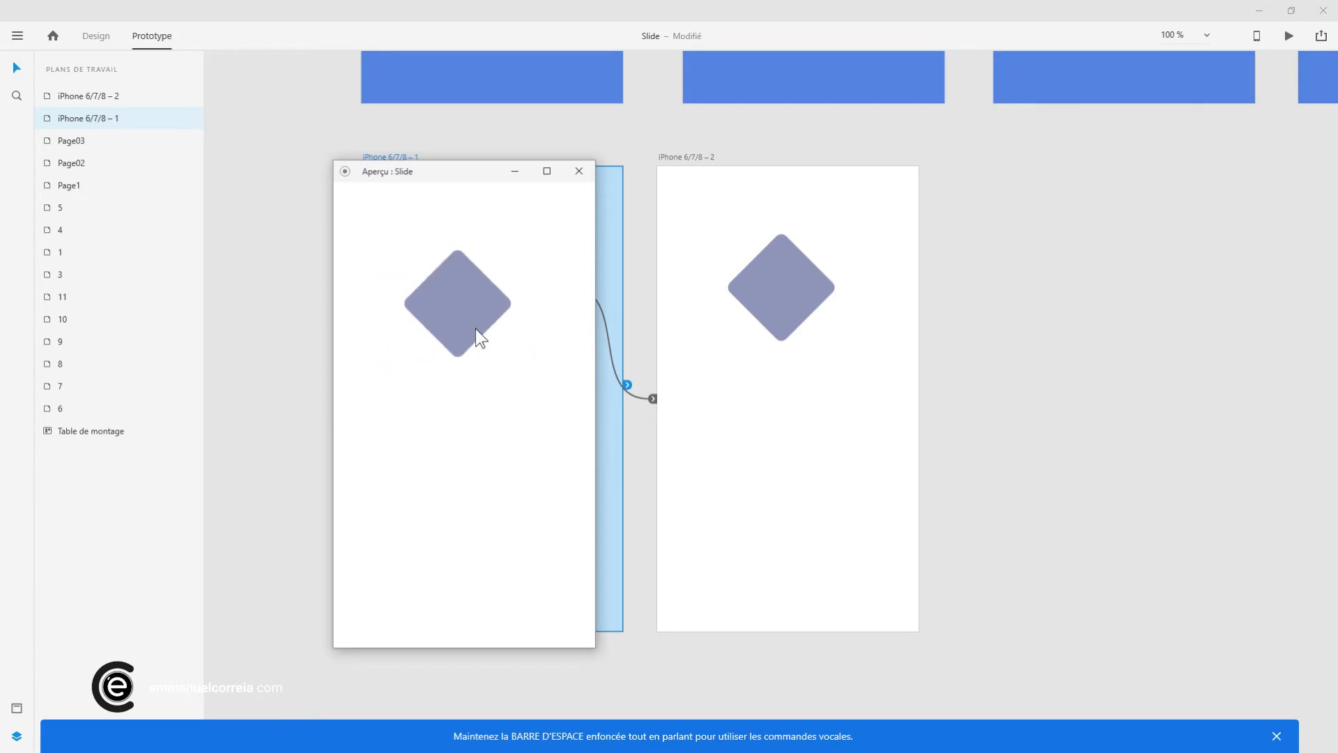
click(579, 173)
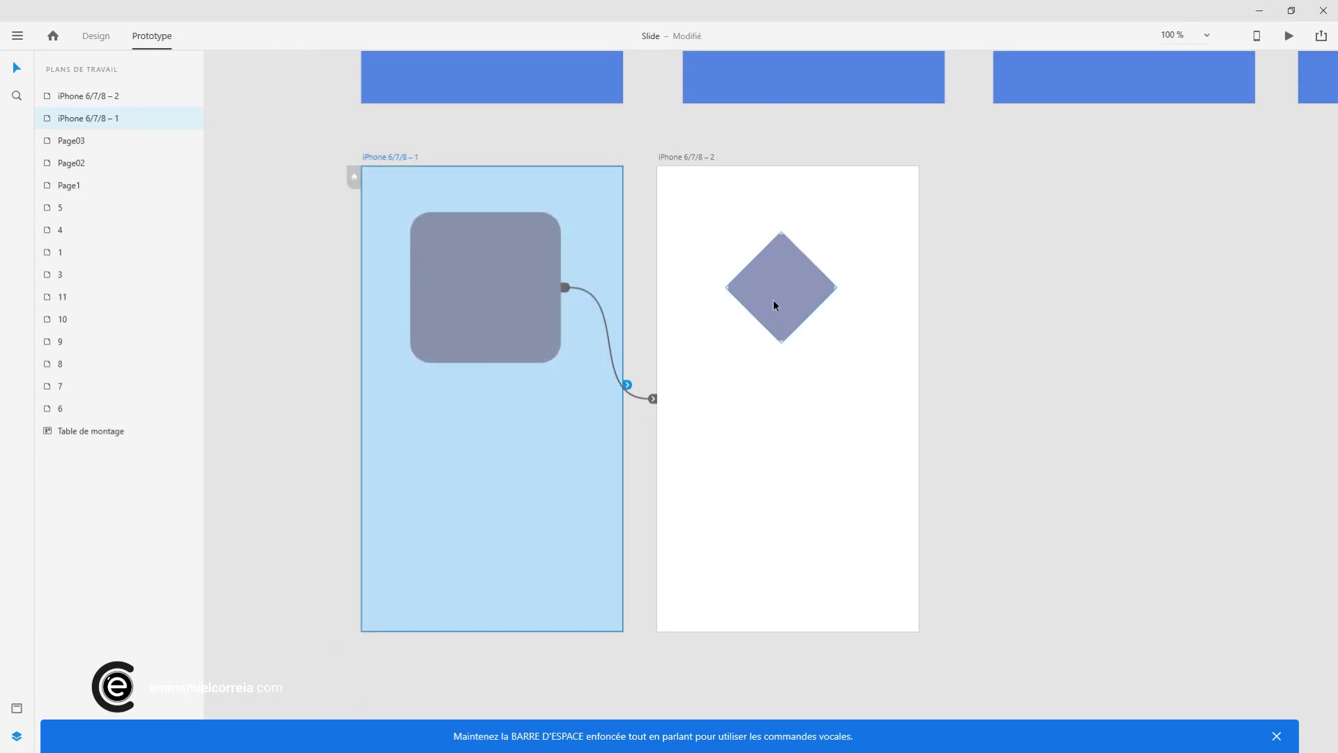
Link the diamond on iPhone 6/7/8 – 2 back to the iPhone 6/7/8 – 1 artboard
click(819, 285)
drag(813, 258, 537, 314)
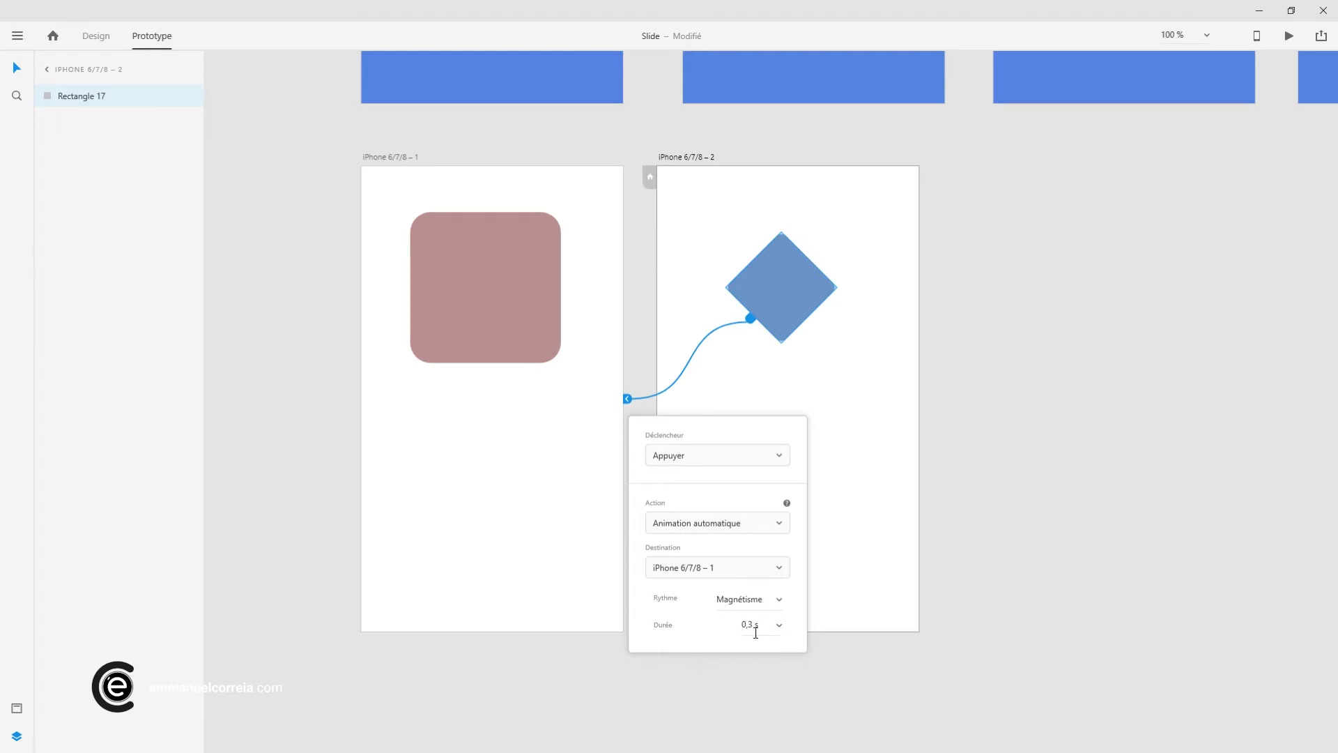
Preview from iPhone 6/7/8 – 1, play the square-to-diamond animation back and forth repeatedly, and close the preview
click(383, 157)
click(1289, 36)
click(492, 326)
click(485, 326)
click(484, 328)
click(483, 328)
click(484, 328)
click(451, 313)
click(451, 314)
click(449, 308)
click(449, 310)
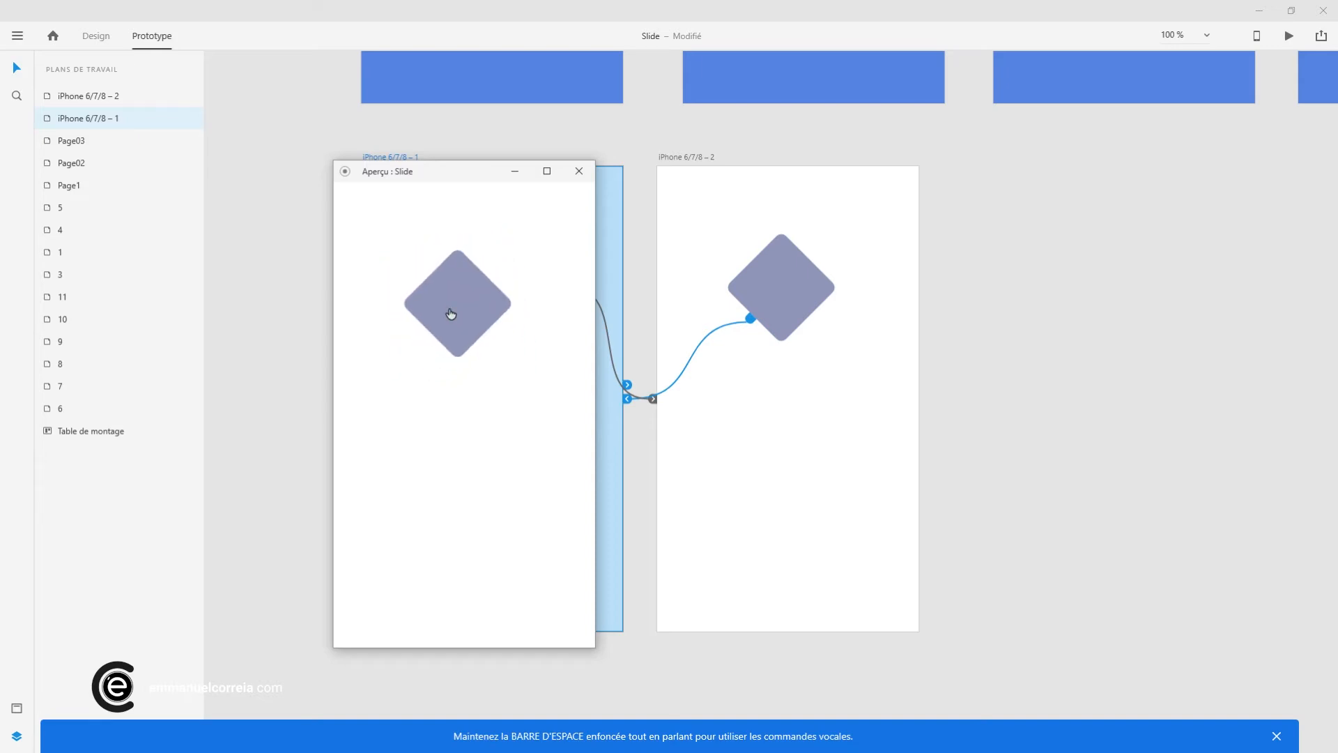
click(451, 314)
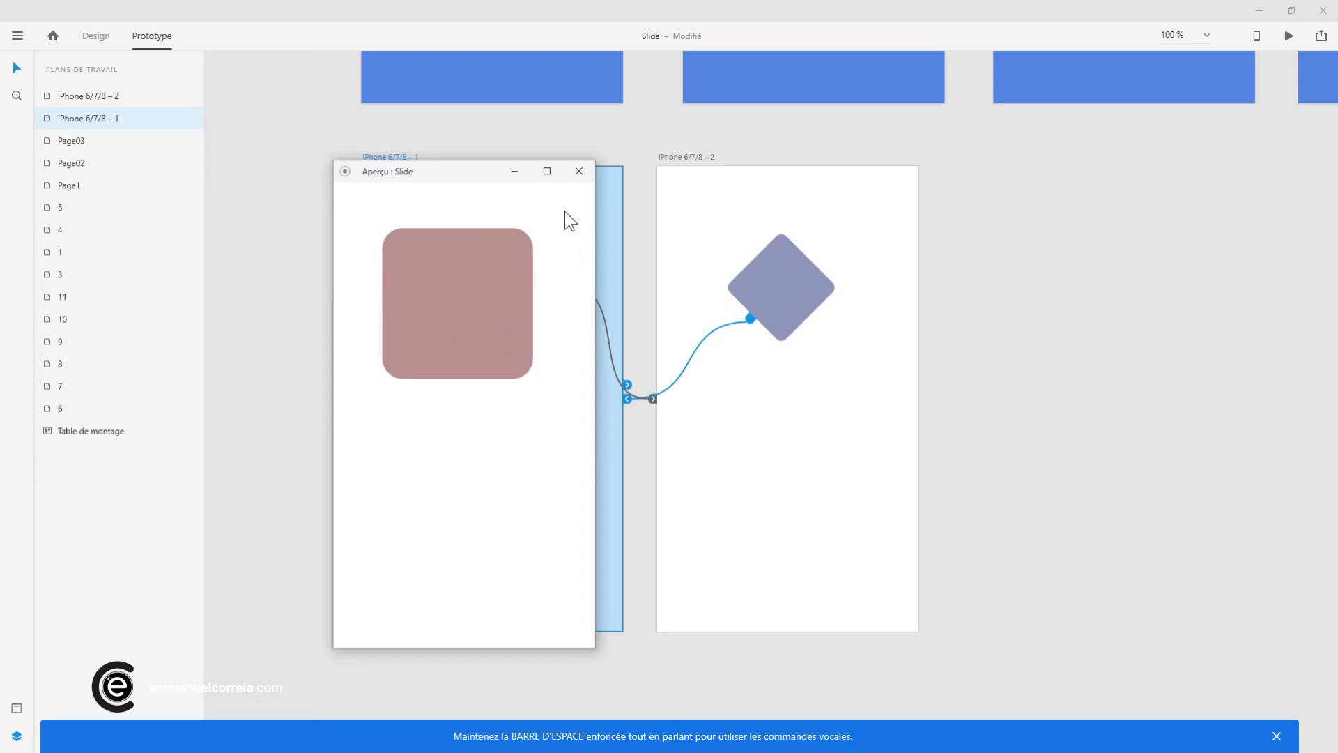
click(579, 171)
In Design mode, add a new 375 × 667 artboard below iPhone 6/7/8 – 1
drag(565, 536, 606, 212)
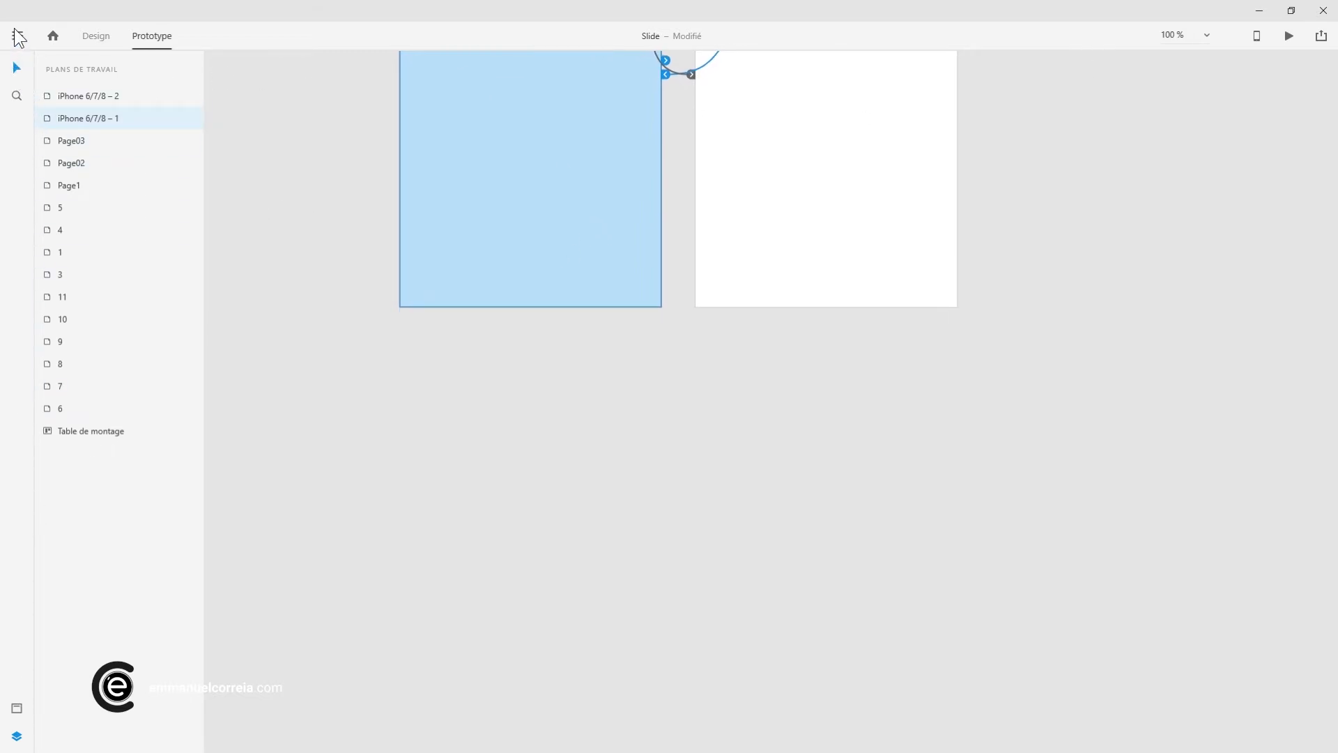
click(95, 35)
click(16, 235)
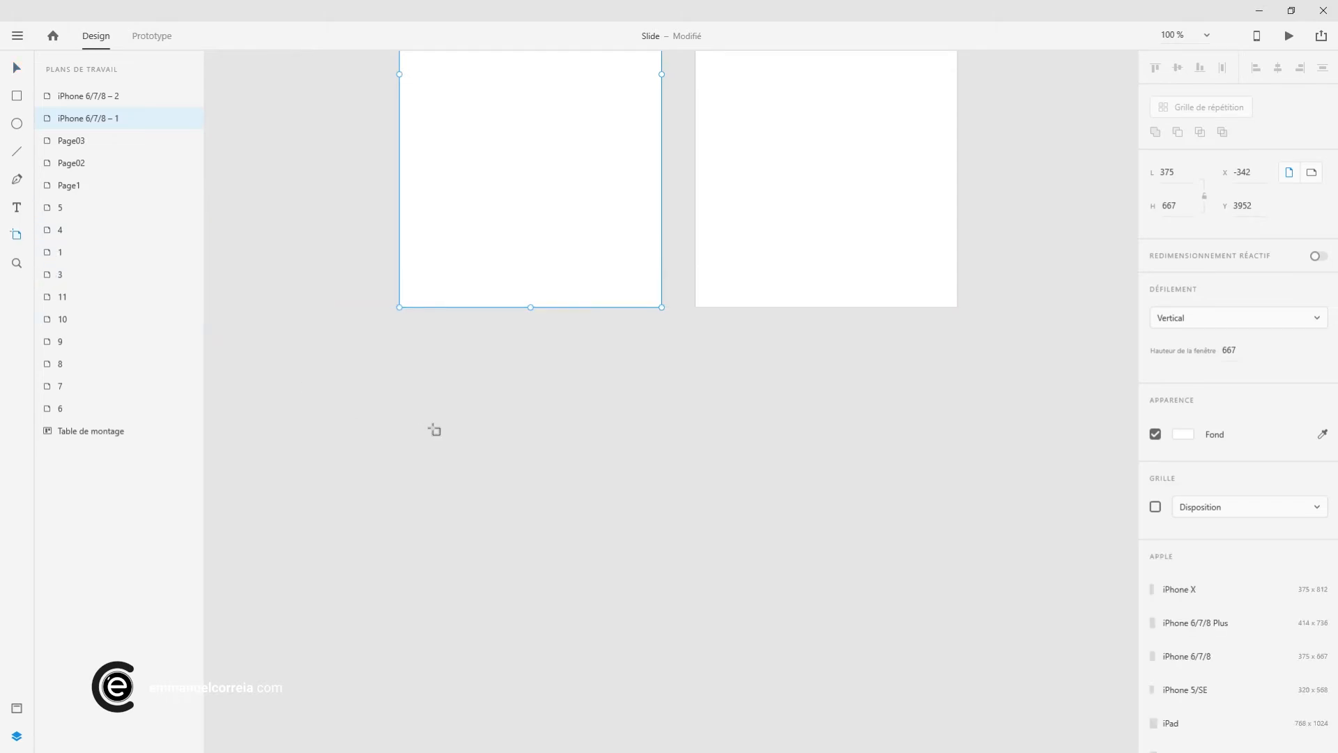
click(421, 346)
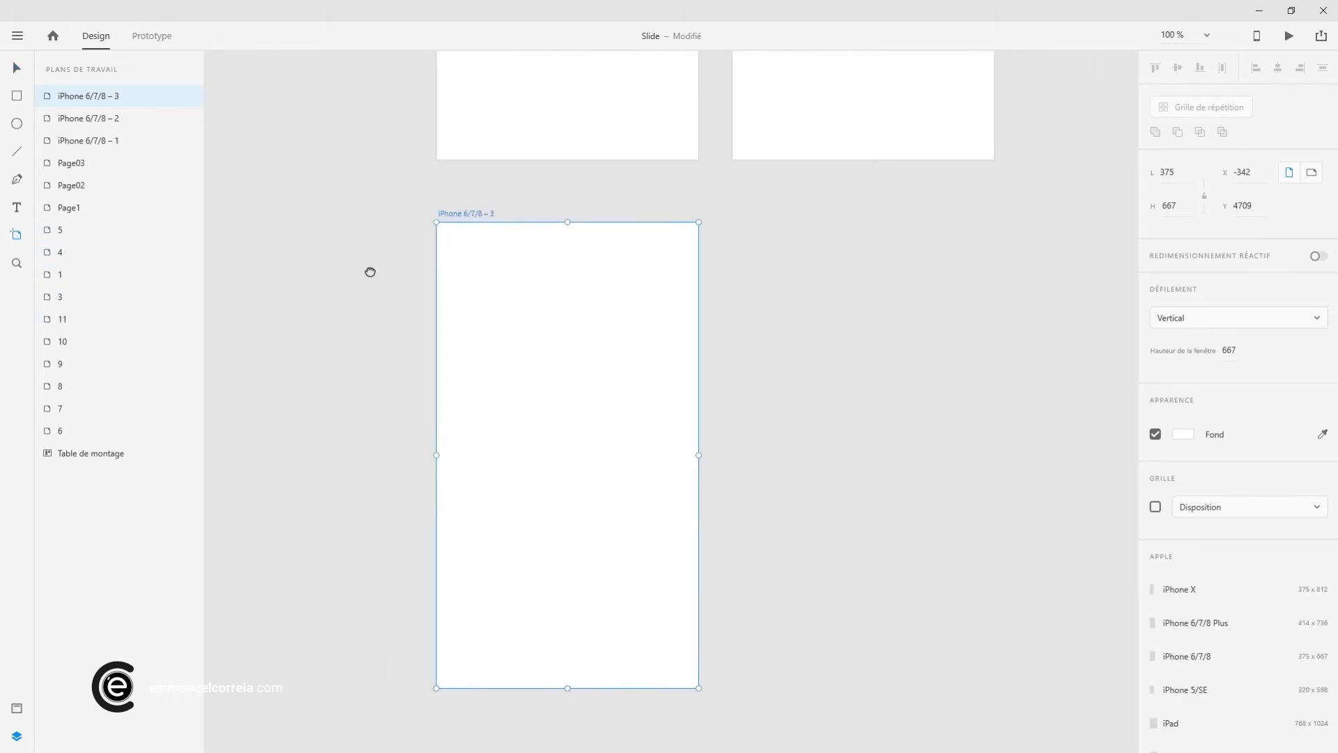
Draw a borderless black (#000000) bar of 375 × 29 and place it along the upper edge of iPhone 6/7/8 – 3
click(16, 95)
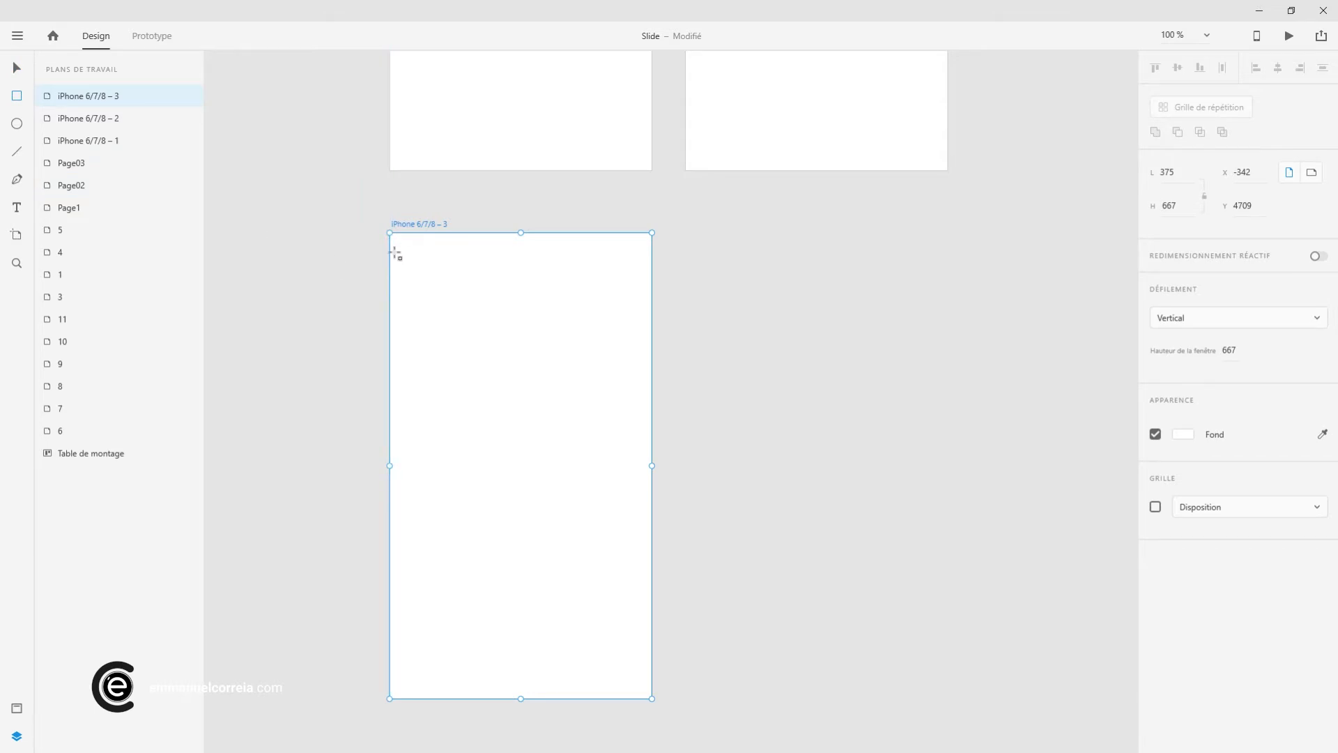
mouse_move(389, 253)
mouse_down()
mouse_move(651, 285)
mouse_move(657, 274)
mouse_up()
click(1154, 495)
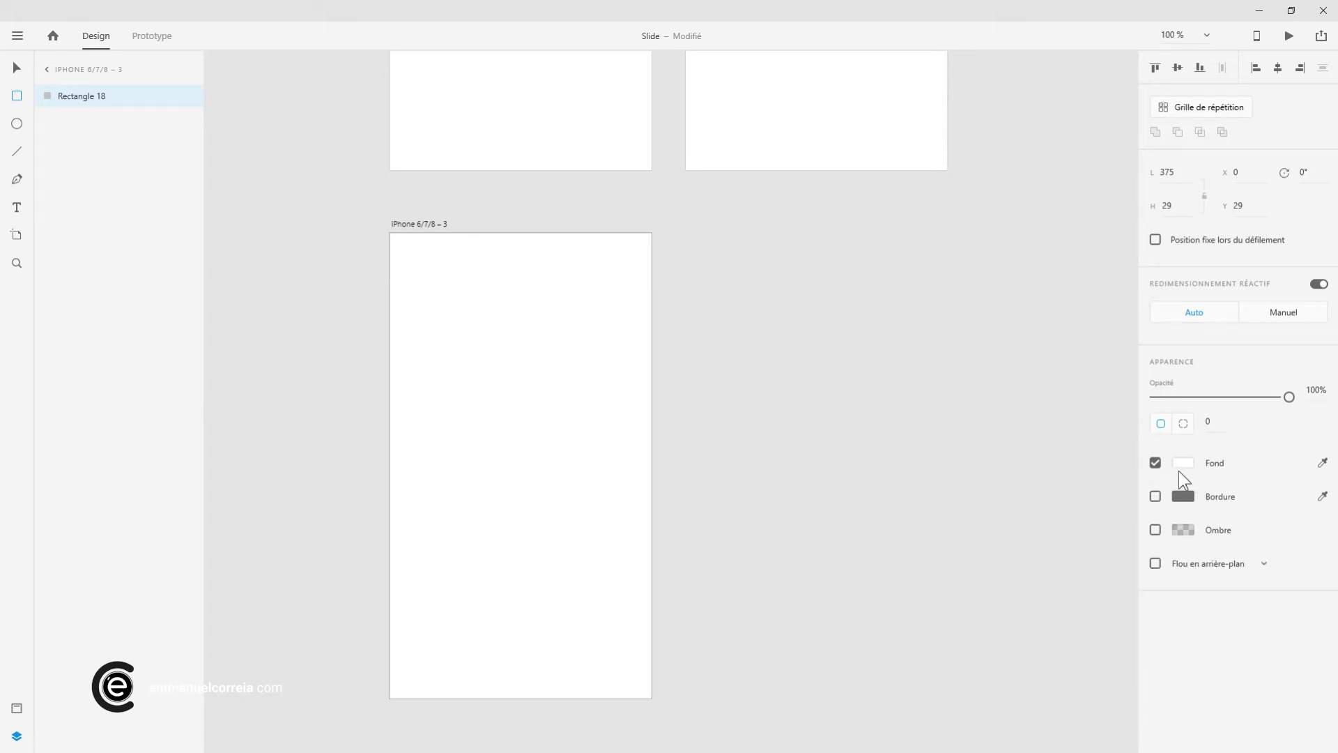
click(1183, 462)
drag(1042, 463, 974, 499)
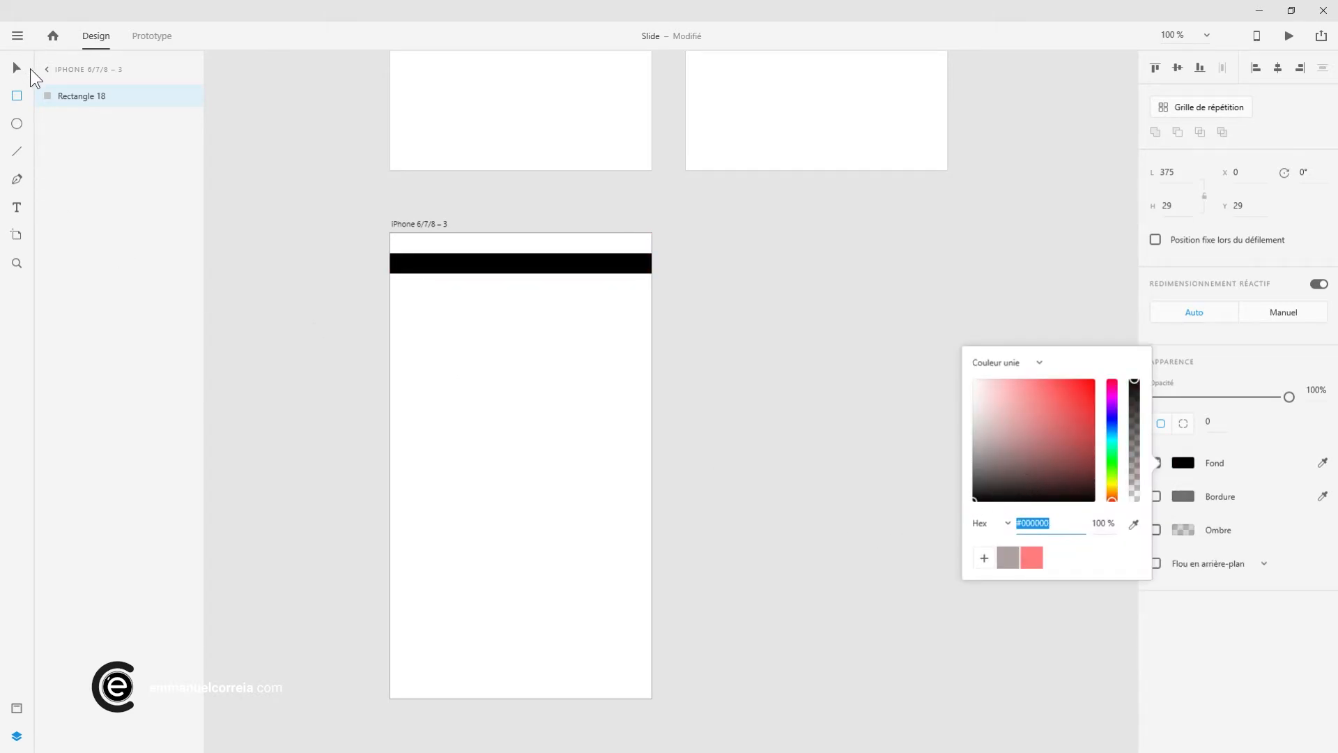
click(16, 68)
drag(479, 269, 480, 249)
Draw a 375 × 76 rectangle directly beneath the black bar, with no border and a grey #ABABAB fill
click(17, 95)
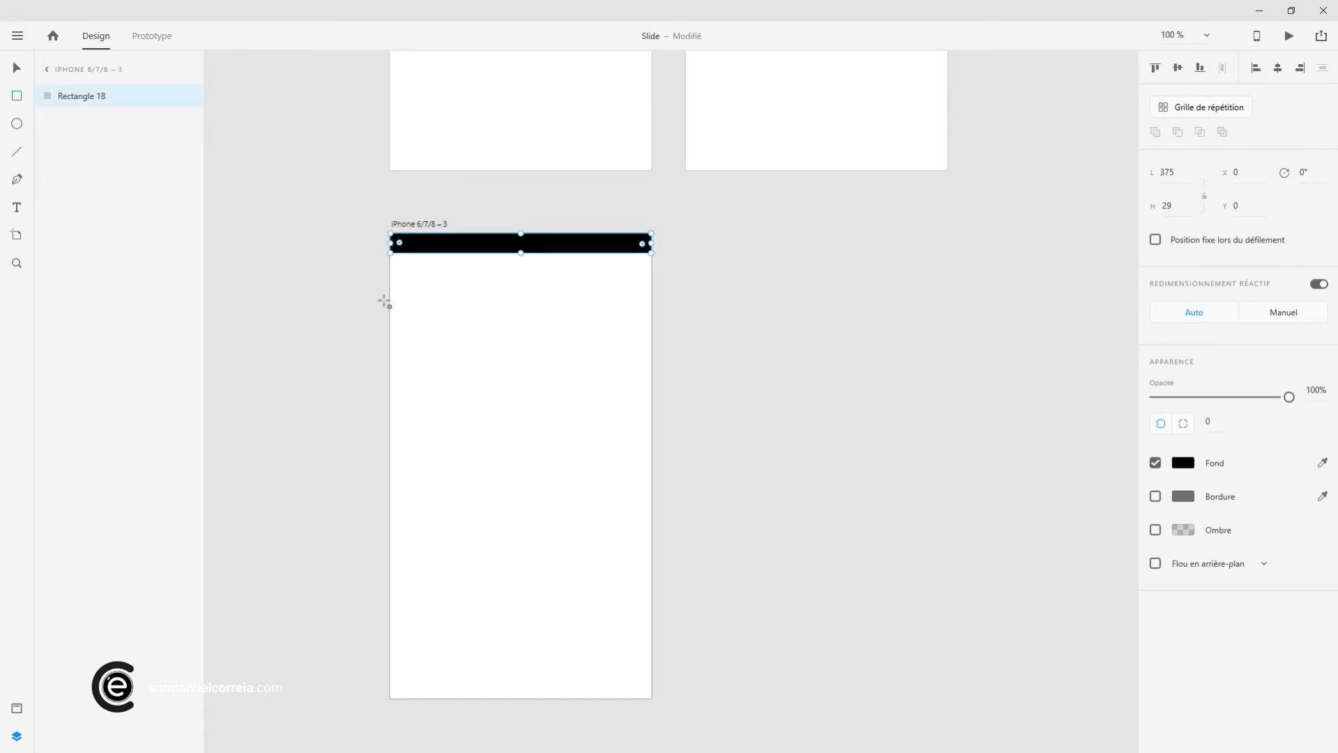
mouse_move(390, 277)
mouse_down()
mouse_move(662, 360)
mouse_move(652, 328)
mouse_up()
click(16, 68)
drag(489, 317, 490, 294)
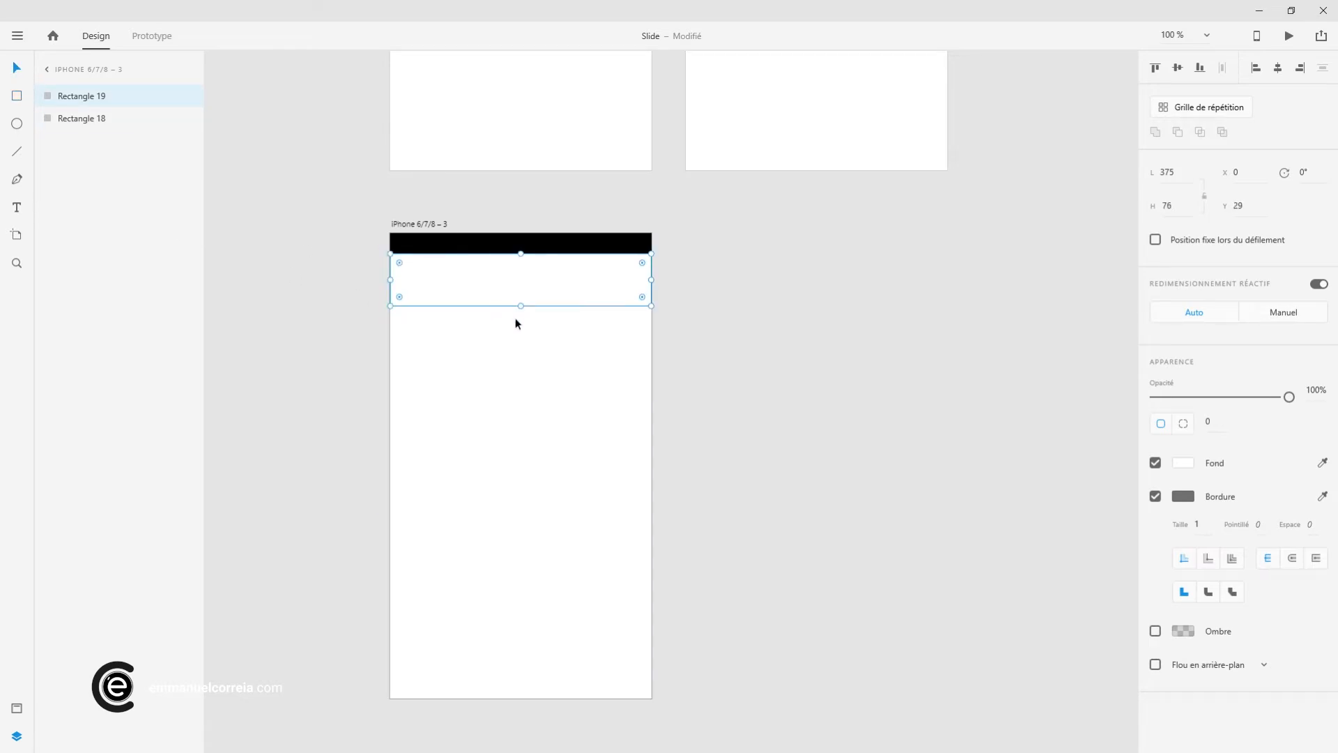
ctrl+scroll(507, 314, up, 5)
scroll(572, 328, up, 2)
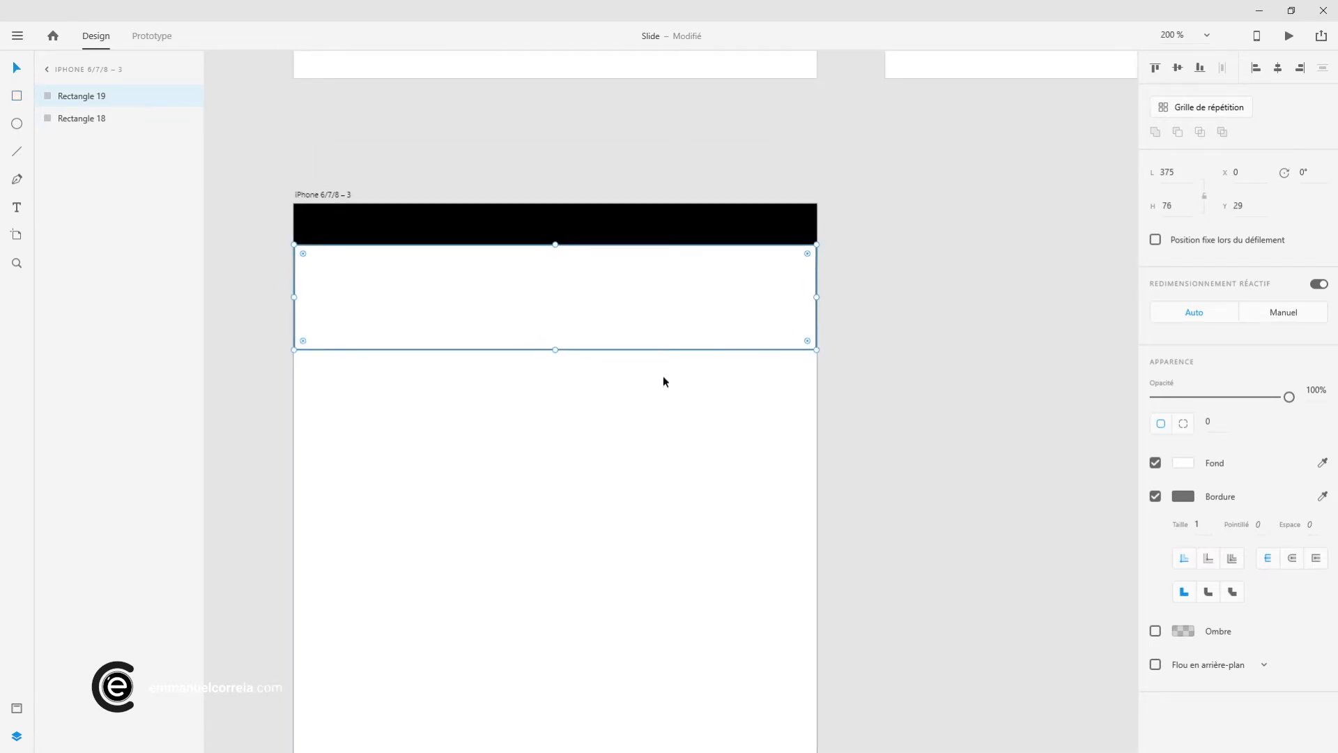
click(1156, 496)
click(1185, 464)
drag(1041, 438, 975, 418)
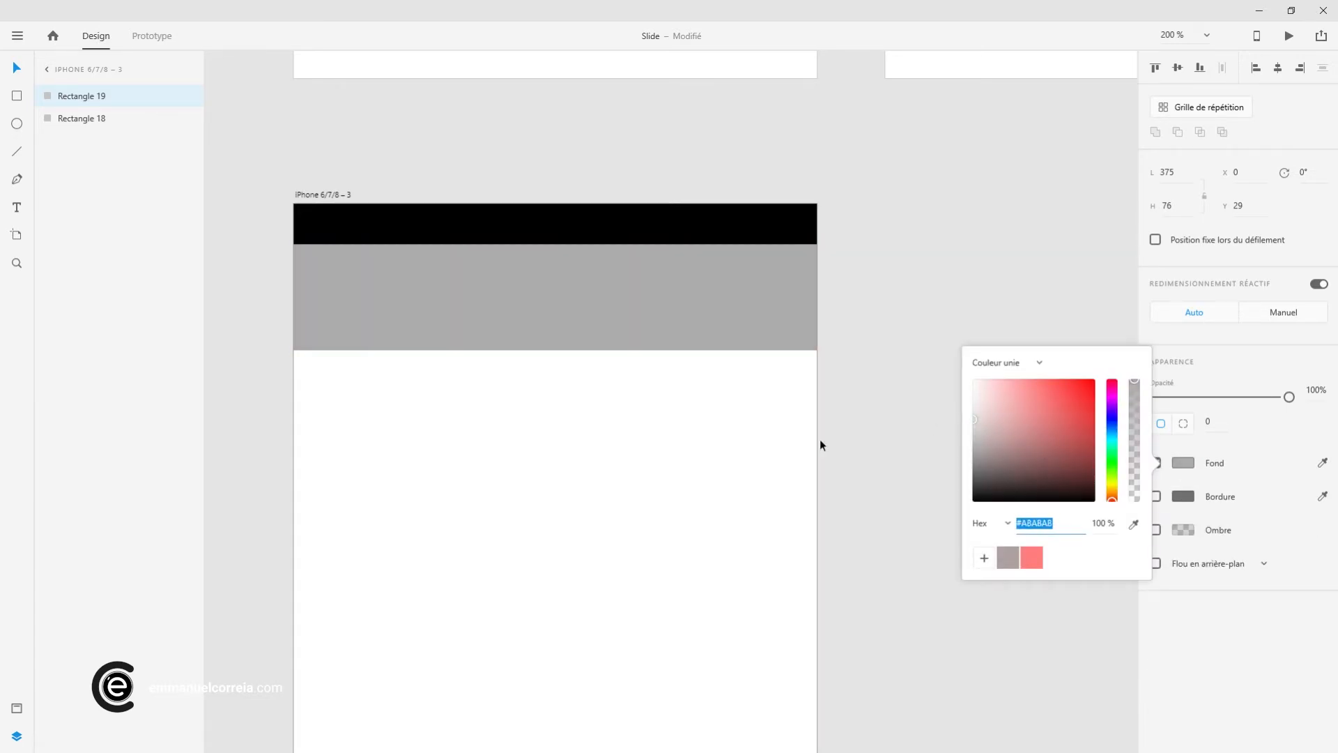
Add a 375 × 57 rectangle without a border, fill it #E2E2E2 and place it directly beneath the darker grey band
click(17, 96)
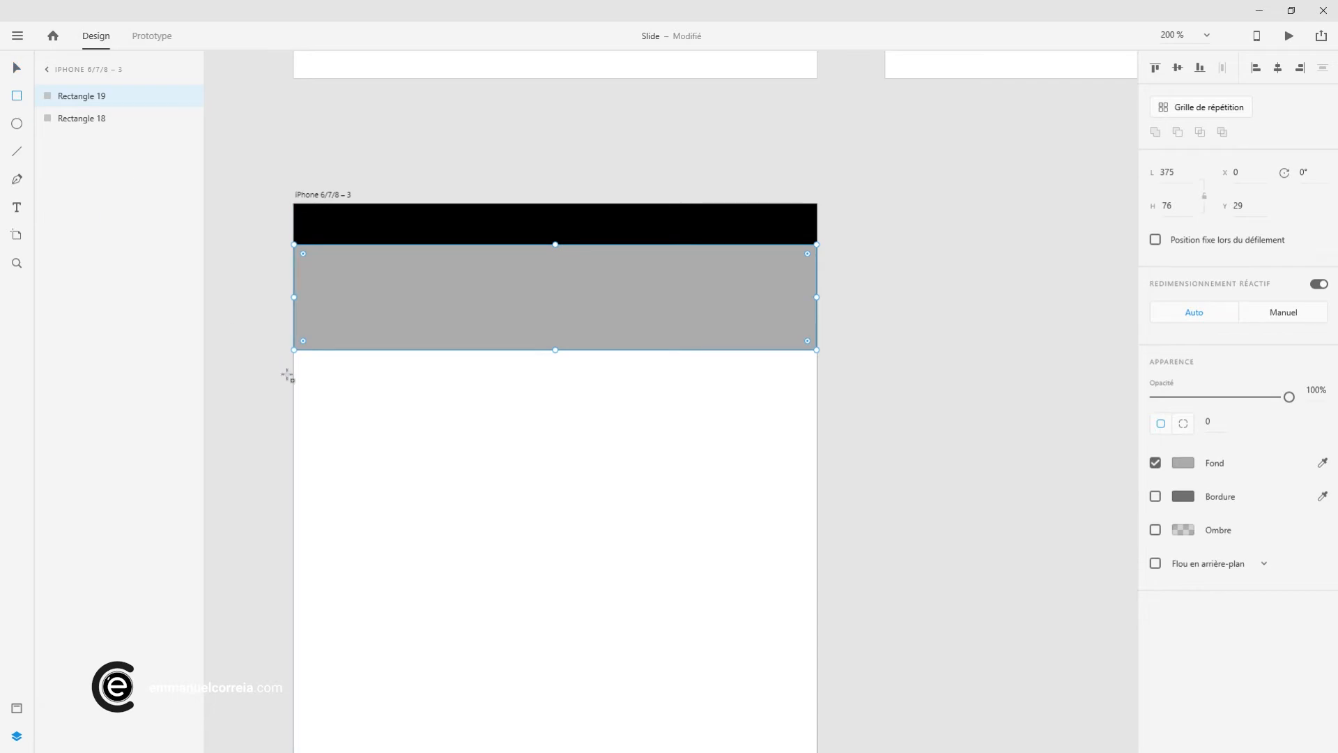
drag(294, 366, 817, 445)
click(17, 67)
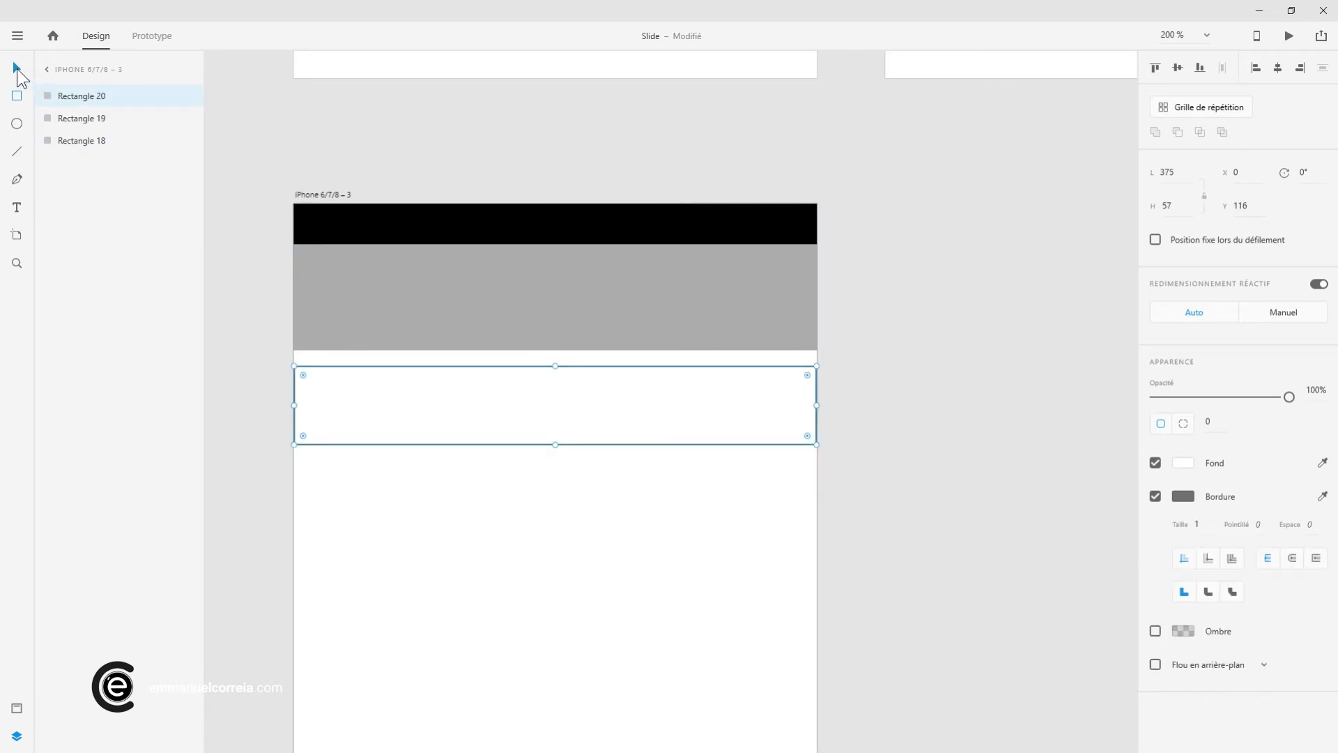
click(1155, 497)
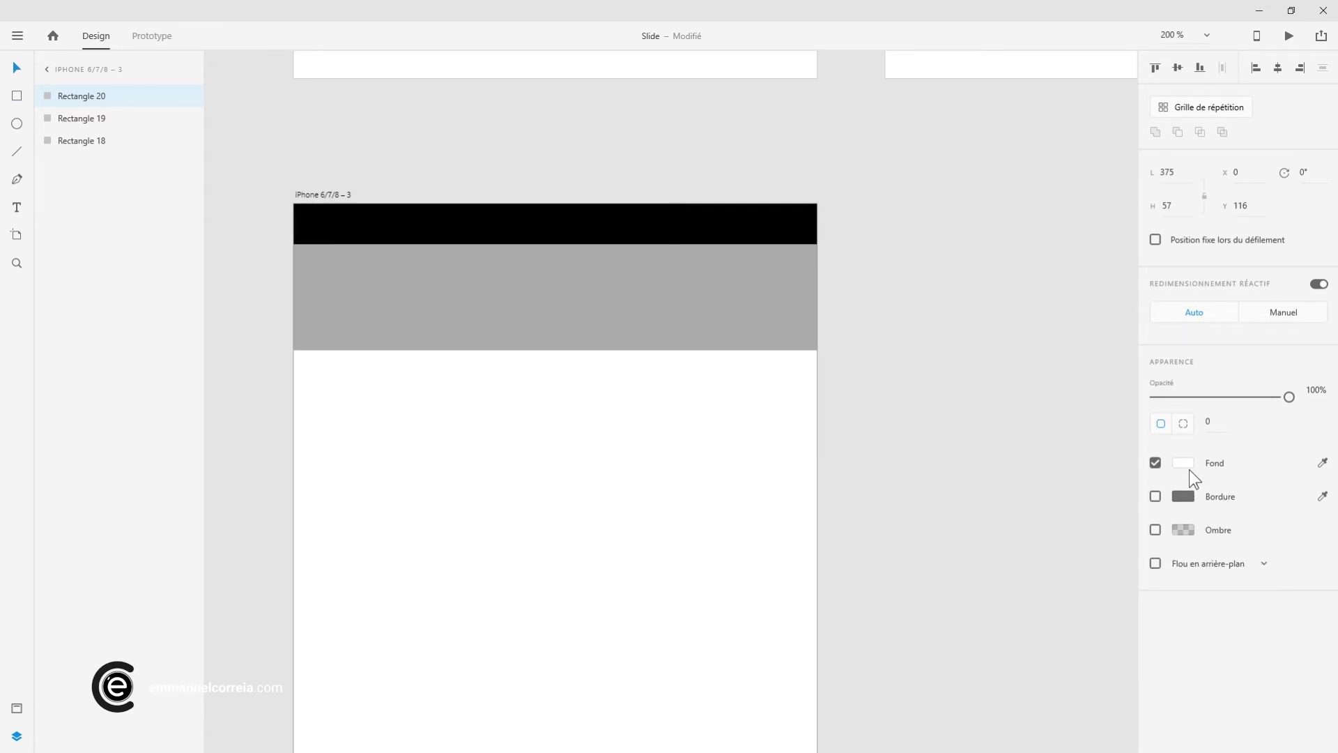
click(1185, 463)
drag(975, 431, 975, 394)
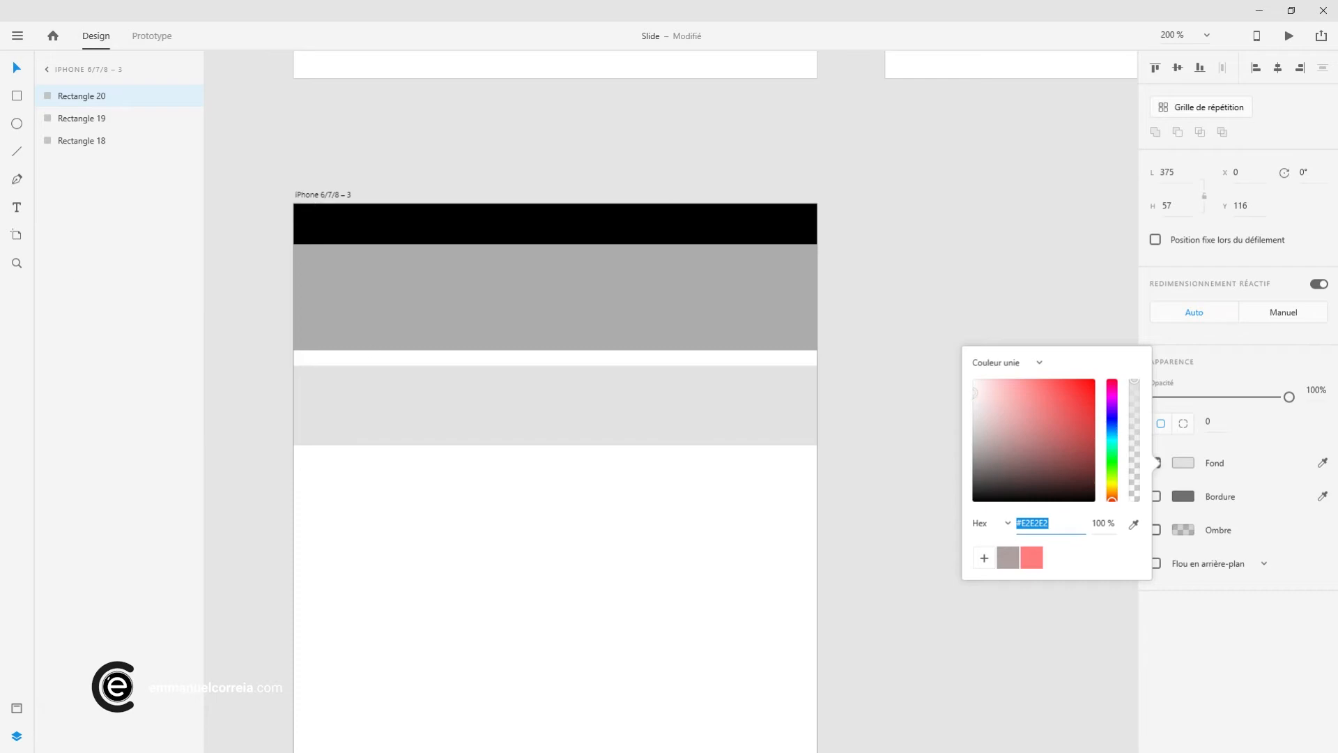
drag(325, 424, 326, 409)
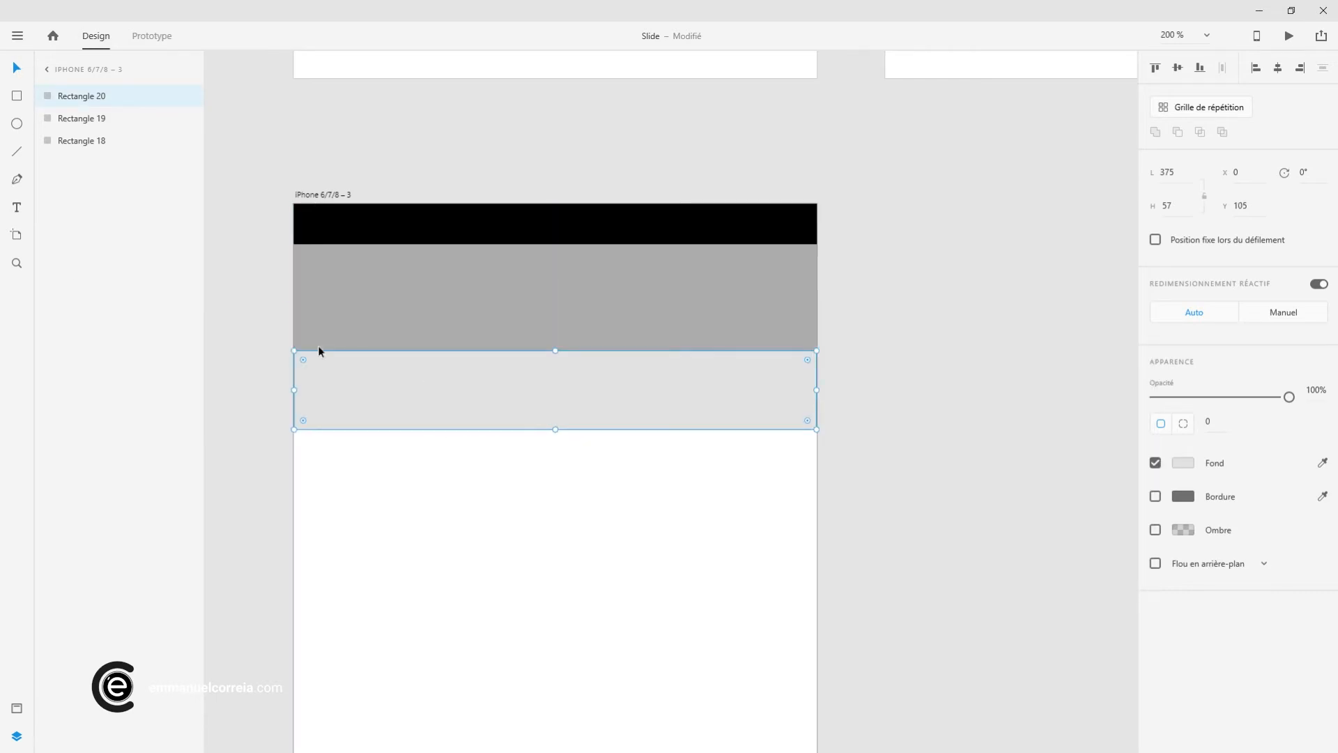
Draw a large circle near the right end of the dark grey band and two small circles, about 16 × 16, in the light band
click(17, 124)
drag(730, 299, 756, 323)
drag(727, 378, 751, 403)
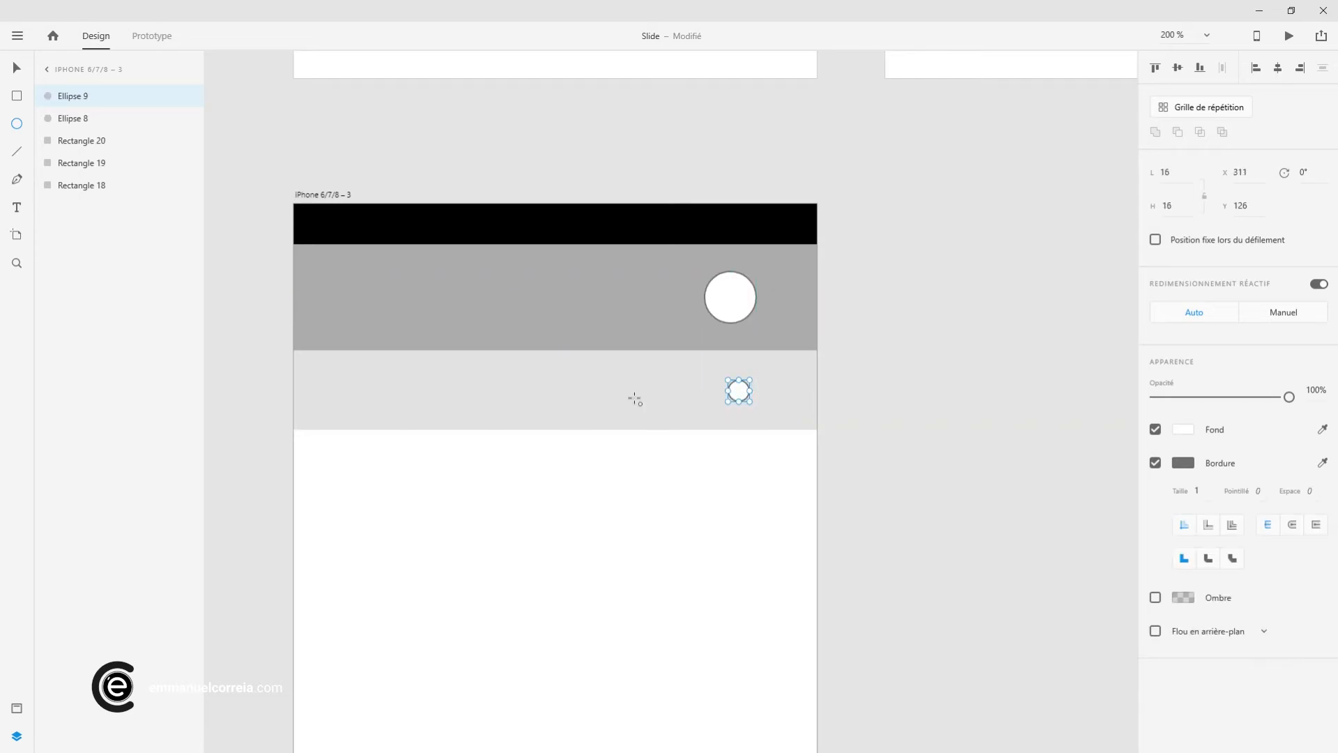
drag(659, 380, 683, 402)
Draw a square beside the large circle in the dark grey band and align the circle above the right-hand small circle
click(17, 96)
mouse_move(622, 276)
mouse_down()
mouse_move(666, 318)
mouse_move(666, 301)
mouse_move(692, 303)
mouse_up()
key(v)
click(962, 288)
drag(734, 305, 742, 305)
click(948, 311)
Group the light grey band with its two small circles, and the dark grey band with its square and circle
scroll(848, 409, down, 2)
drag(892, 456, 930, 425)
scroll(810, 419, up, 2)
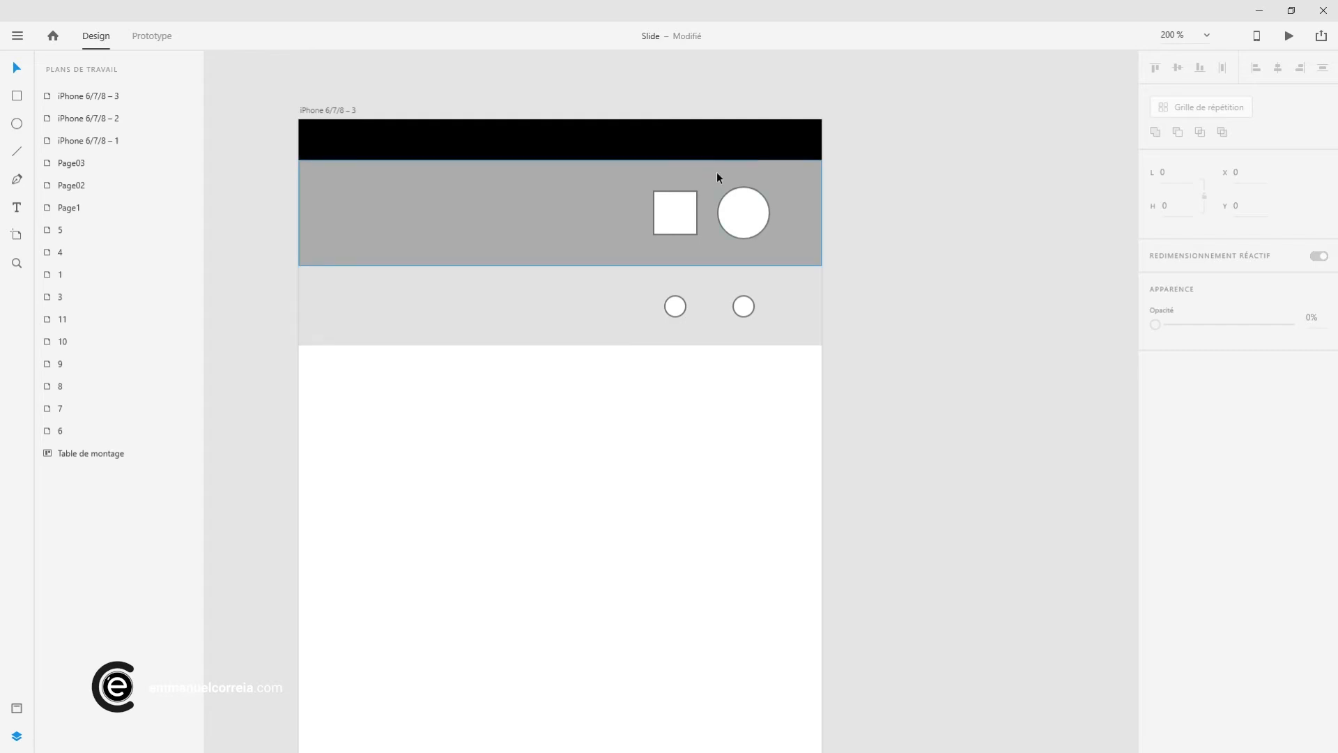
drag(849, 441, 574, 274)
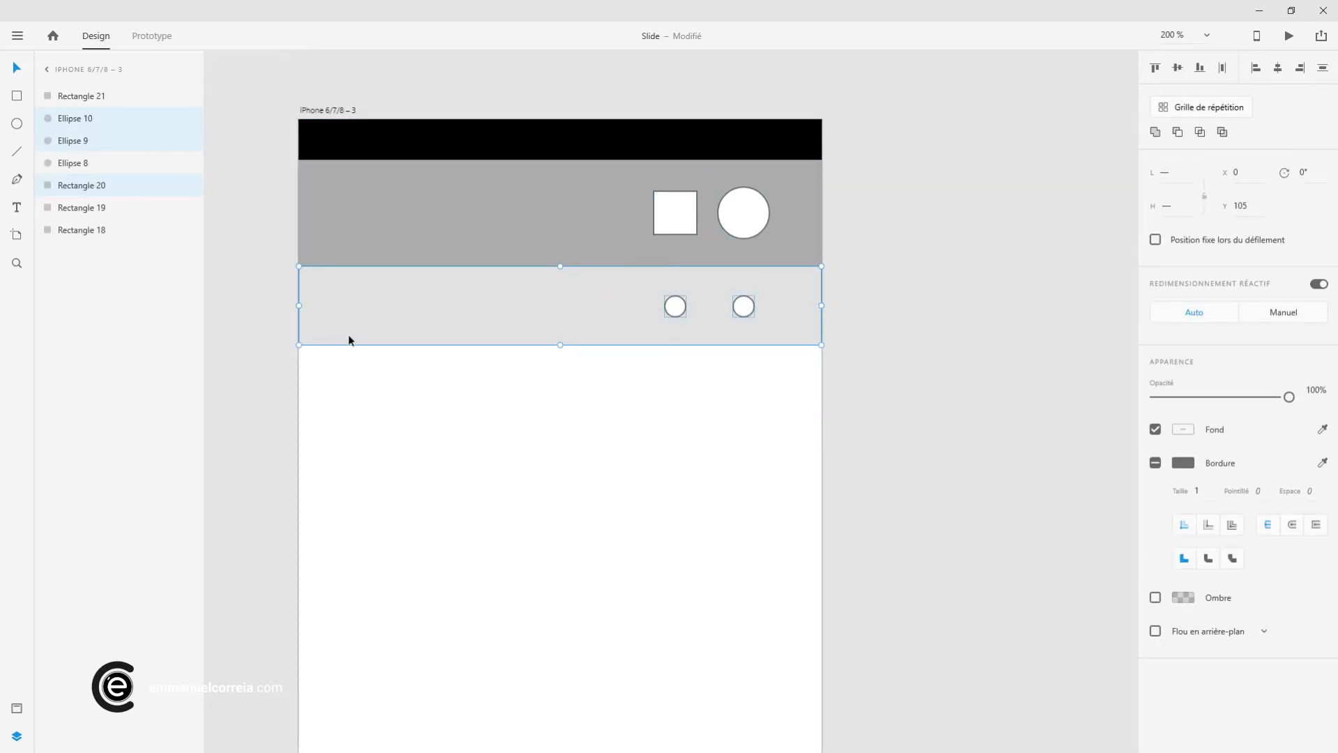
key(ctrl+g)
drag(857, 181, 584, 223)
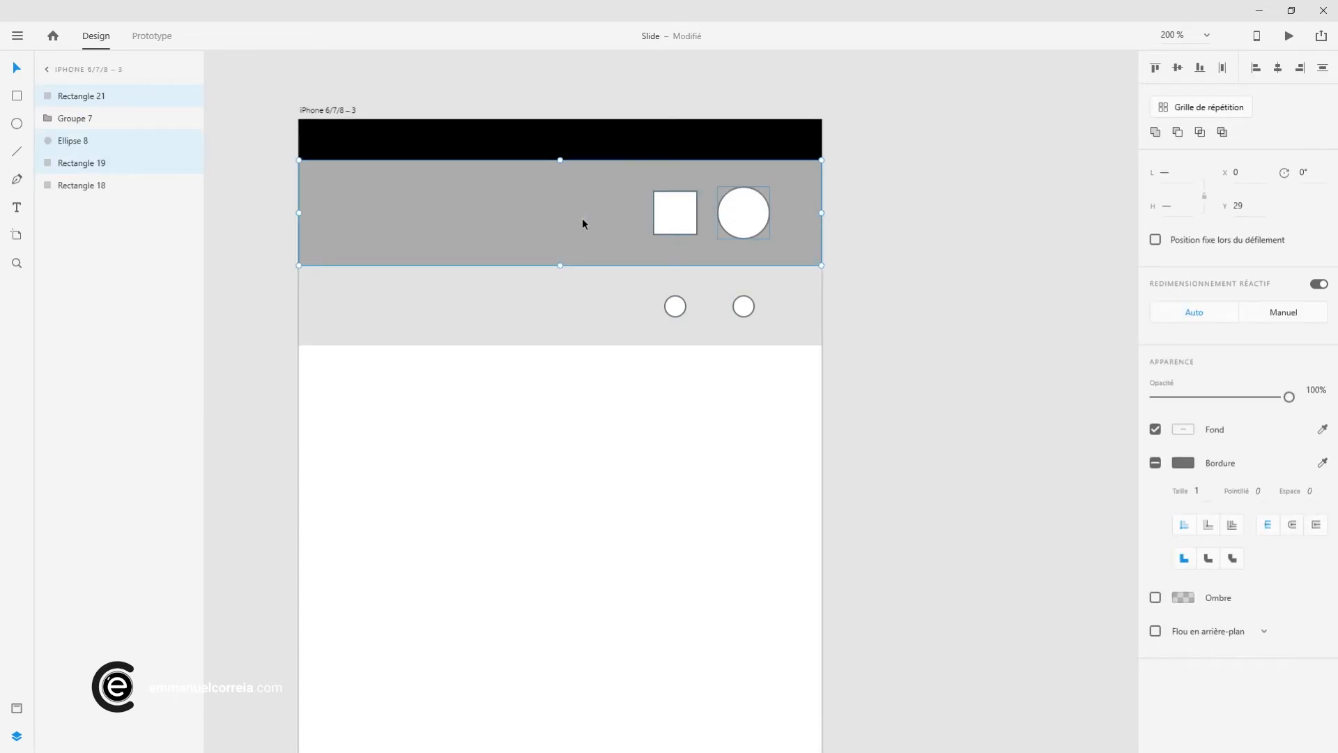
key(ctrl+g)
click(925, 210)
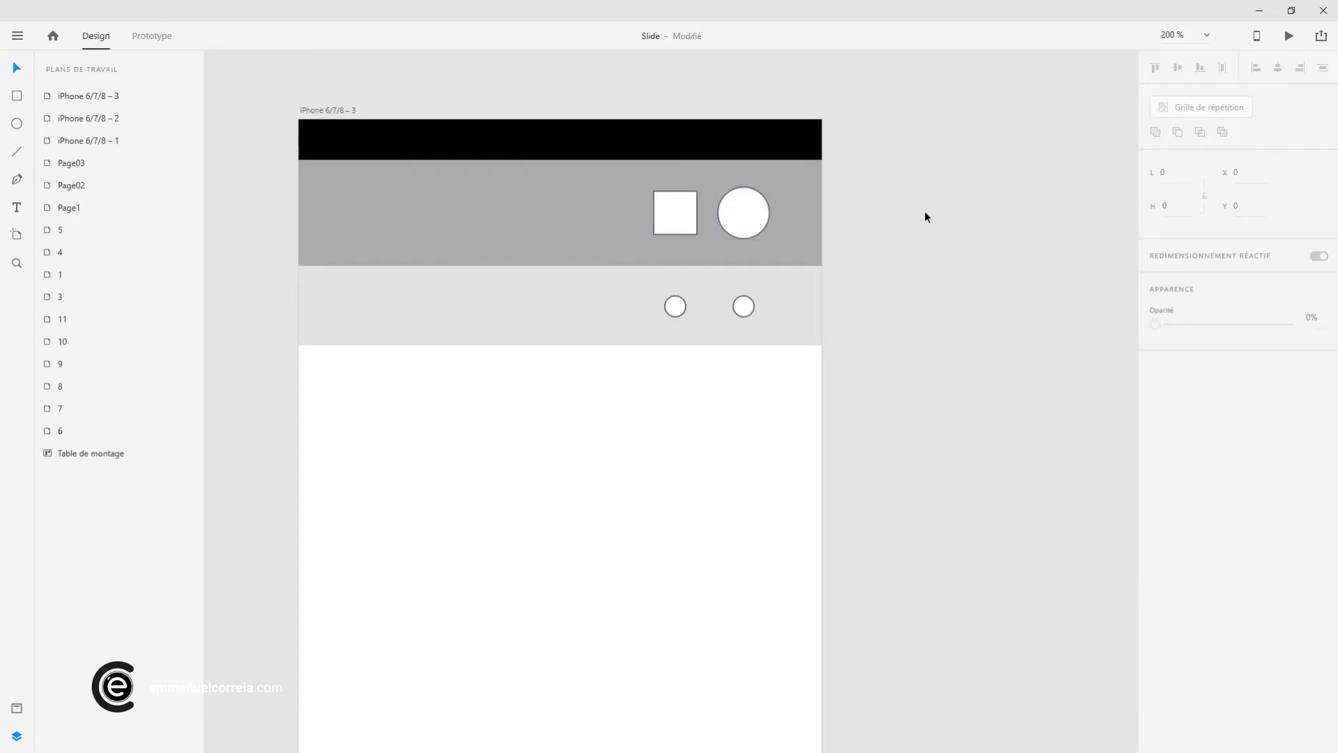
Duplicate the iPhone 6/7/8 – 3 artboard to the right of the original
scroll(743, 303, down, 3)
drag(743, 325, 515, 332)
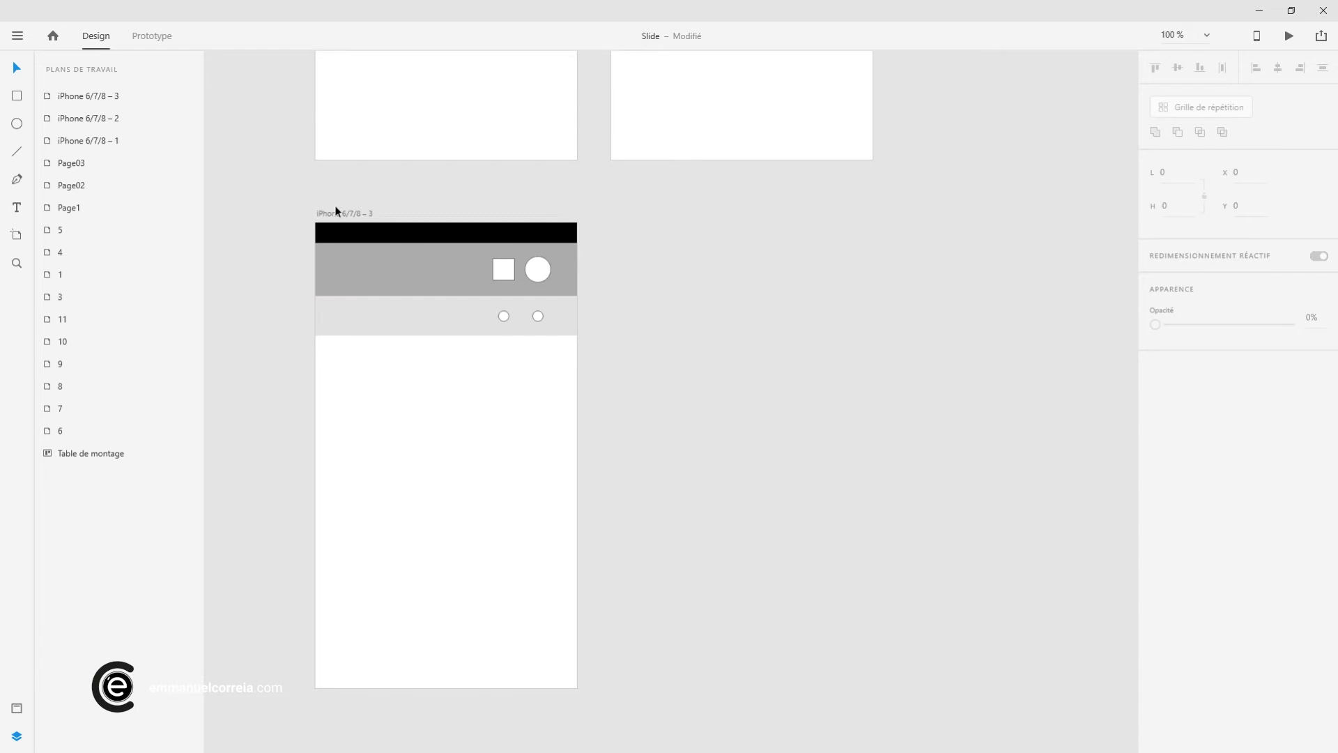
drag(347, 216, 743, 224)
On iPhone 6/7/8 – 4, slide the dark grey group up behind the black bar and move the light grey group directly beneath the bar
key(ctrl+Tab)
click(742, 241)
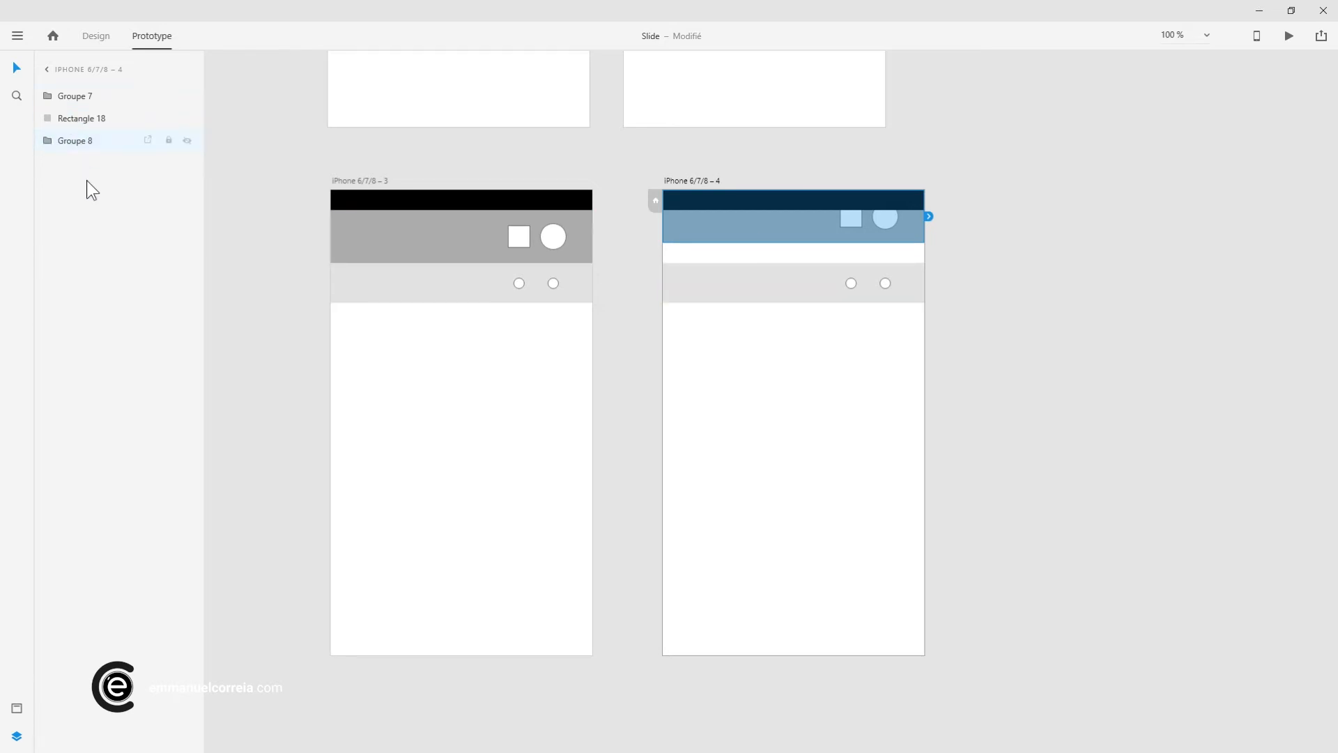
click(720, 287)
drag(729, 290, 729, 236)
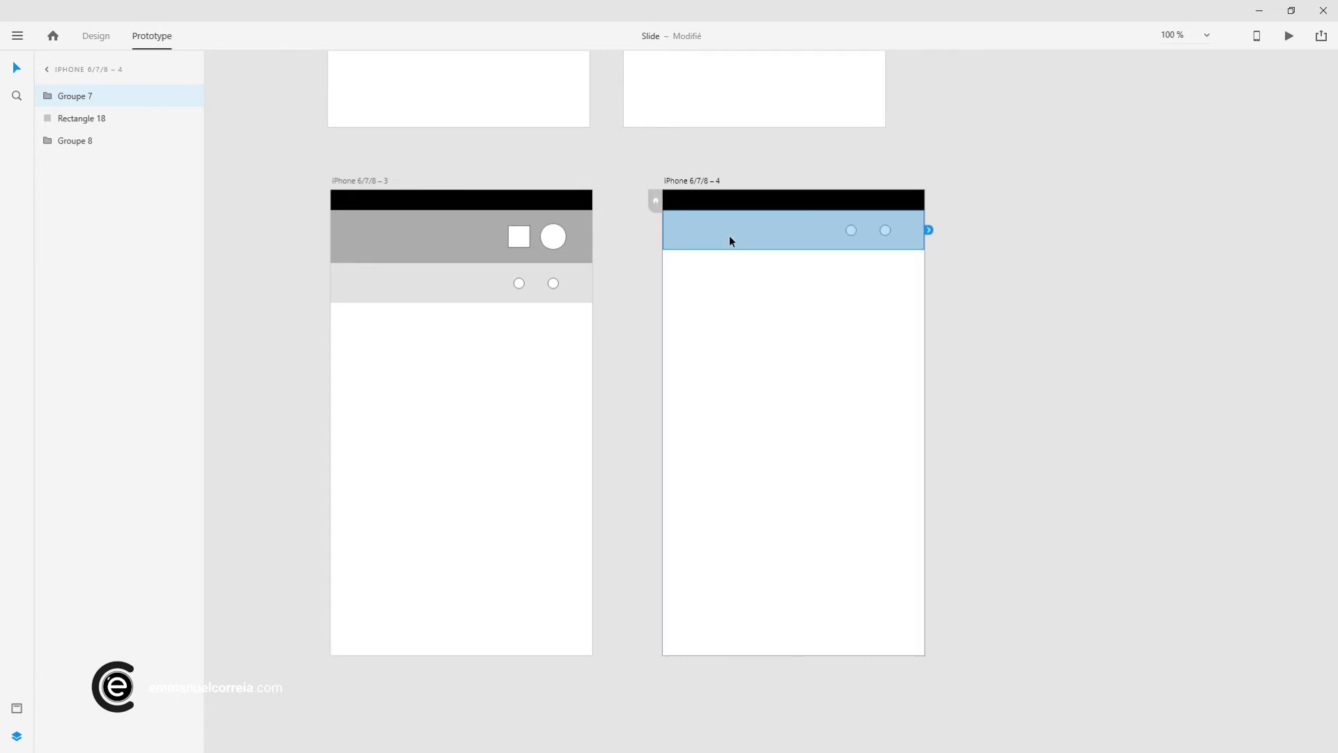
click(101, 39)
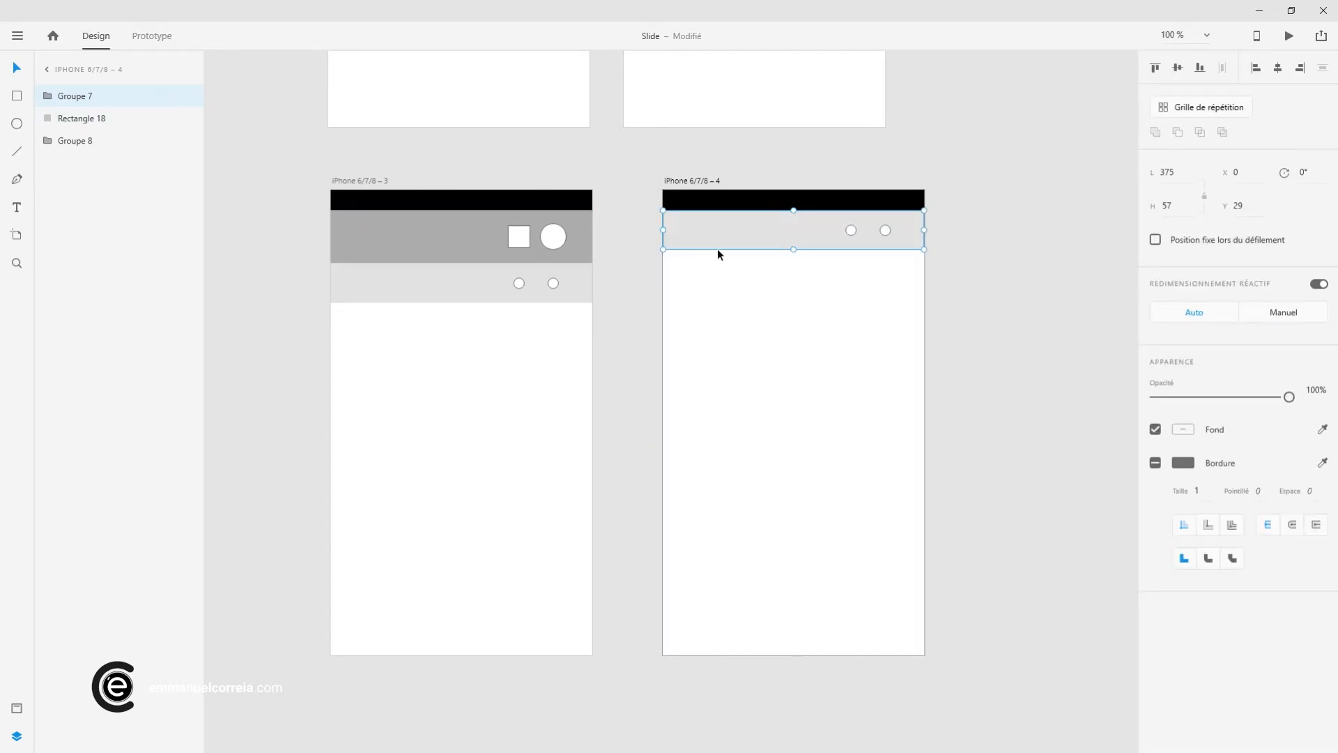
Recolour the light grey band on iPhone 6/7/8 – 4 to the dusty pink #B9A3A3
double_click(711, 242)
click(1183, 435)
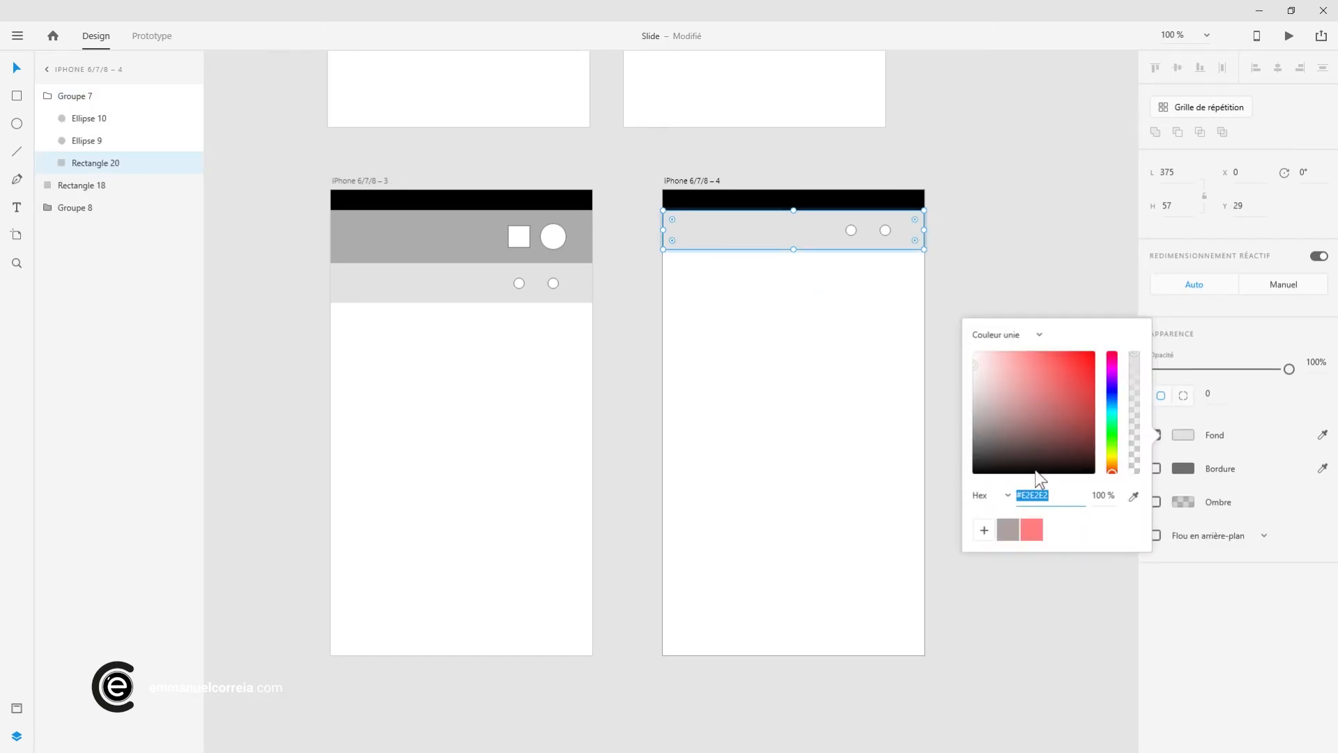
click(982, 358)
mouse_move(984, 358)
mouse_down()
mouse_move(998, 364)
mouse_move(988, 387)
mouse_up()
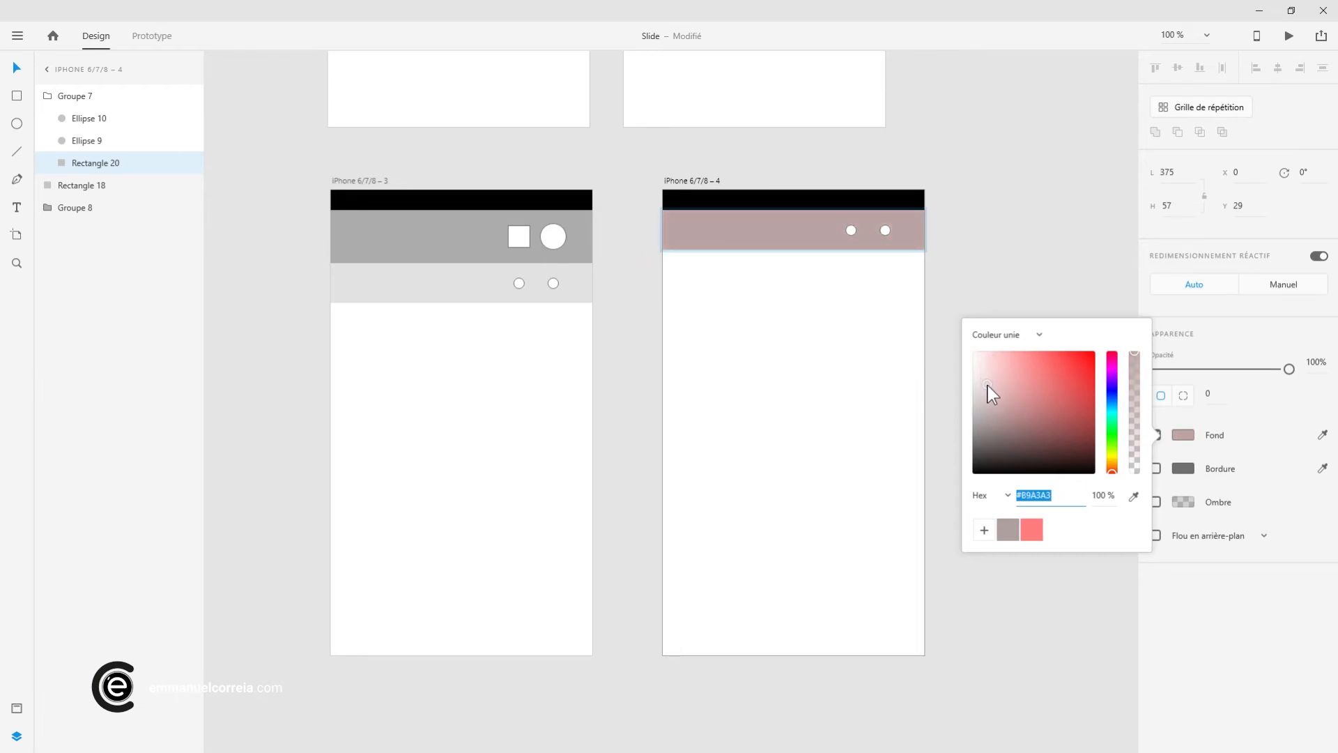
click(980, 249)
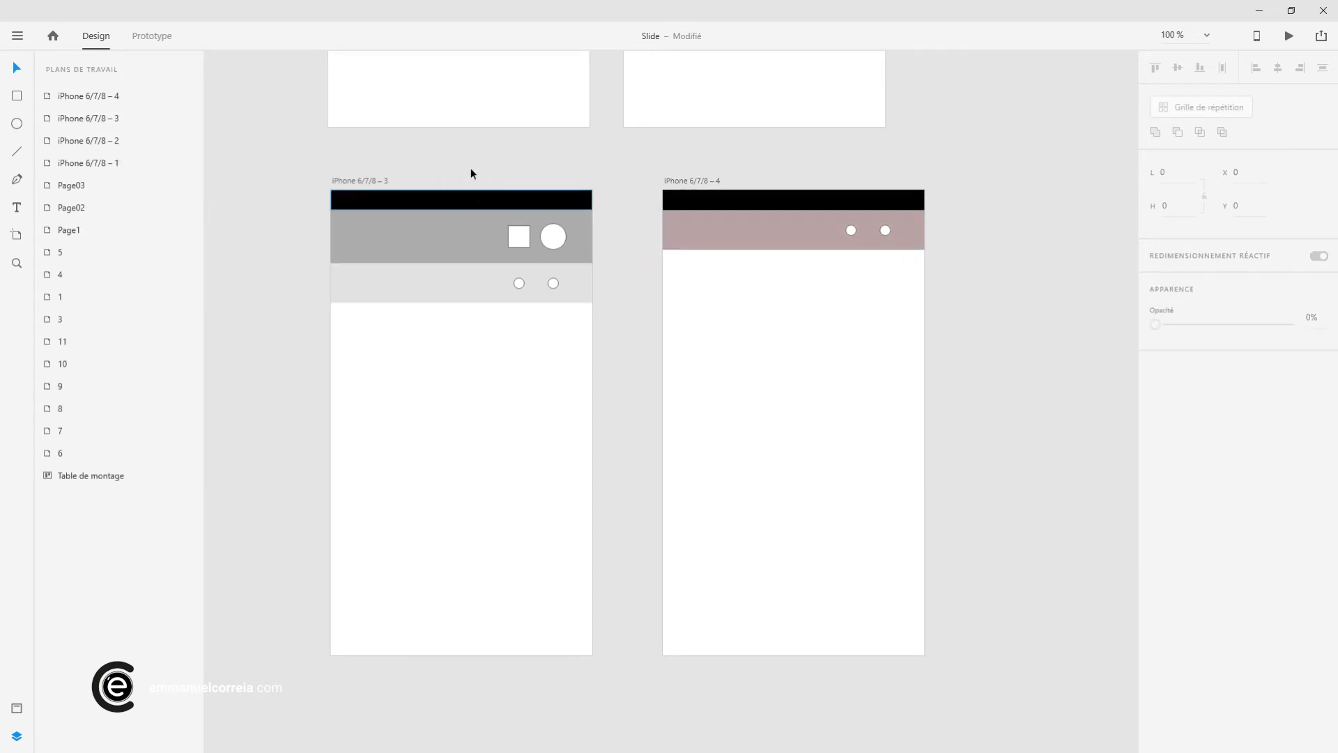
Link the light grey group on iPhone 6/7/8 – 3 to iPhone 6/7/8 – 4 with Appuyer, Animation automatique, ease-in-out easing and 0,6 s
click(143, 32)
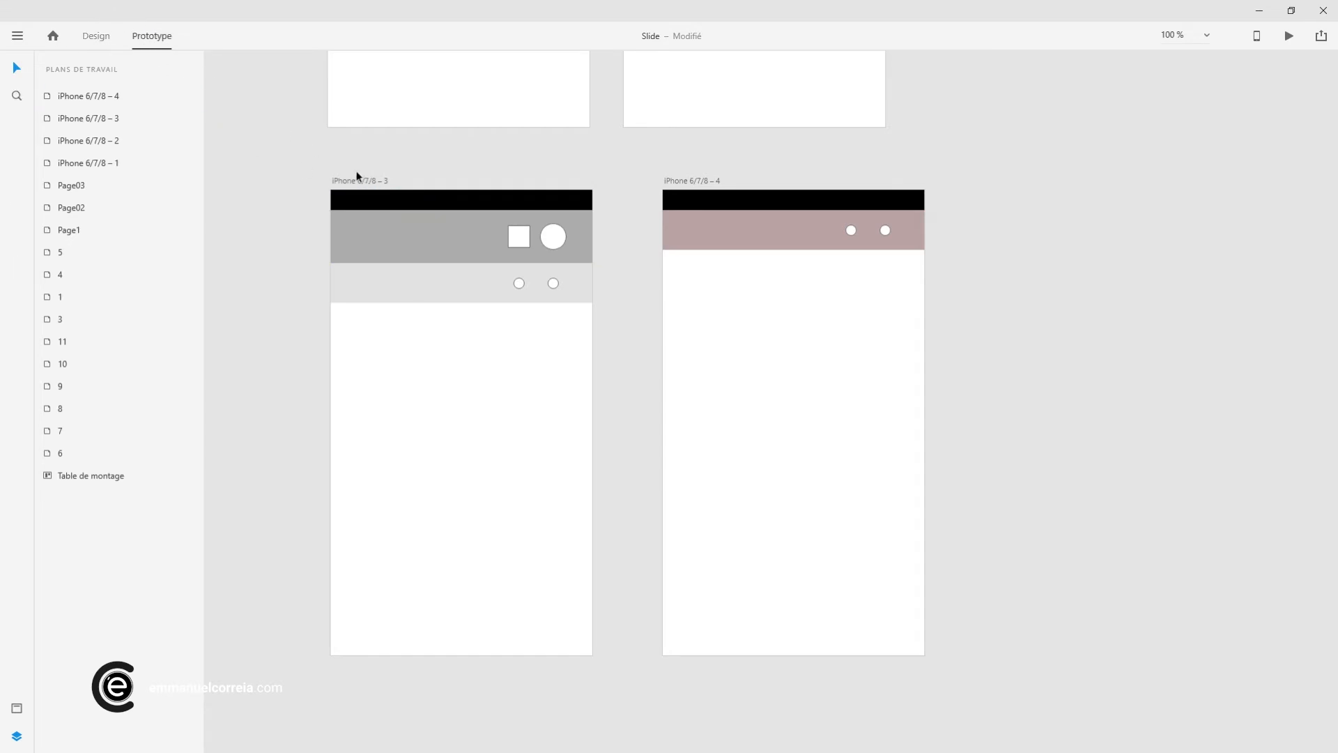
click(359, 182)
click(529, 297)
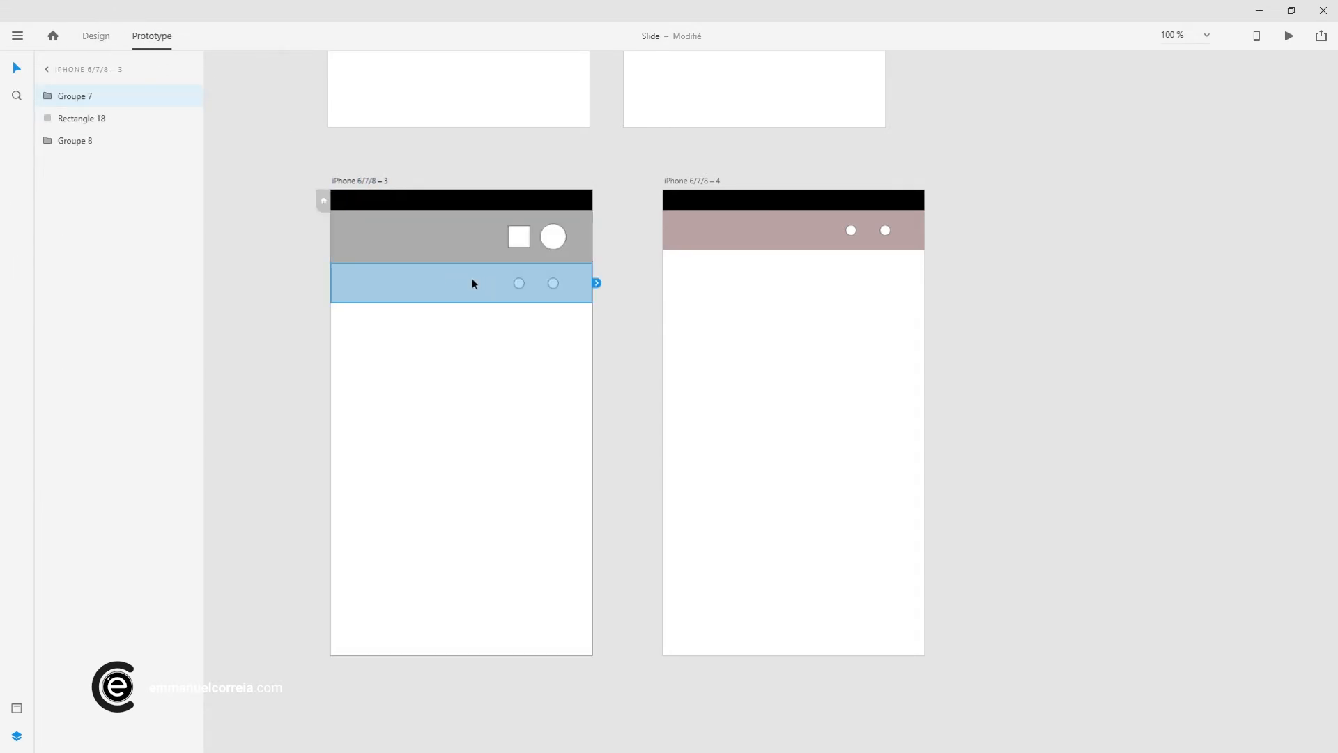
drag(596, 283, 702, 316)
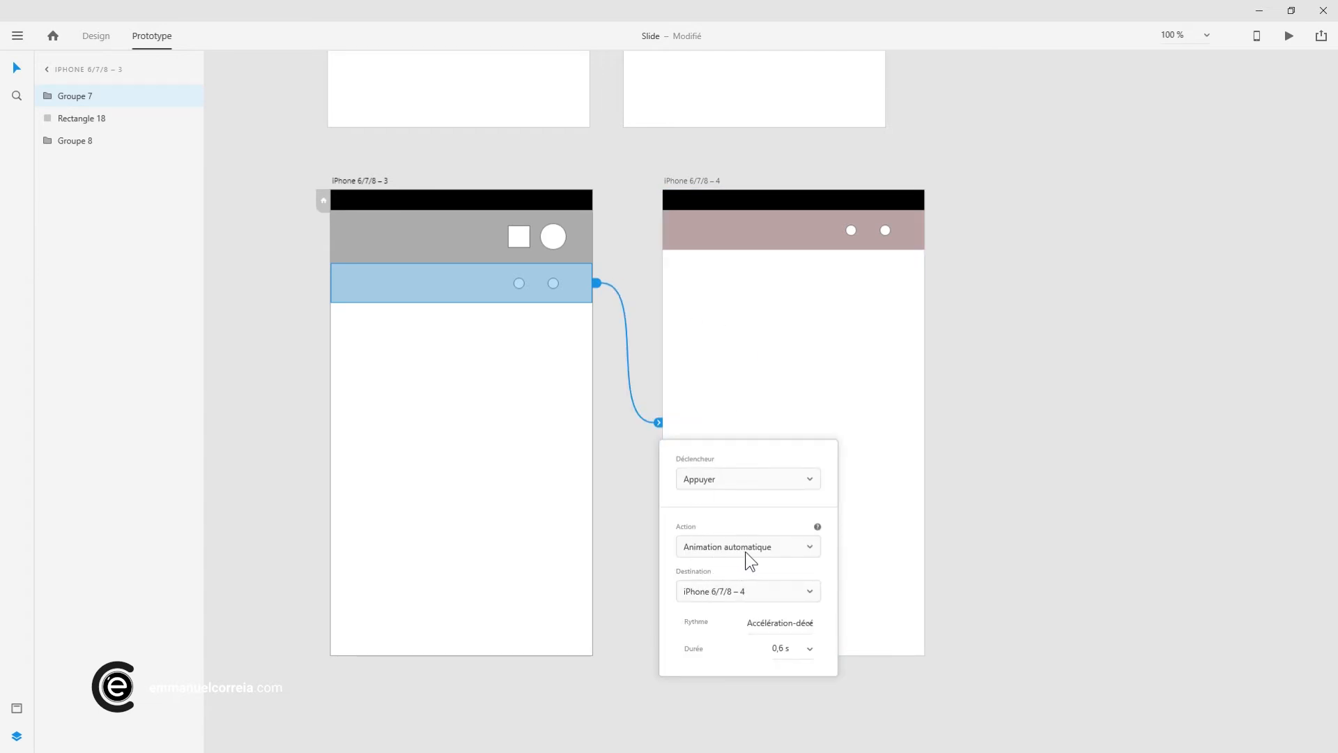
click(814, 621)
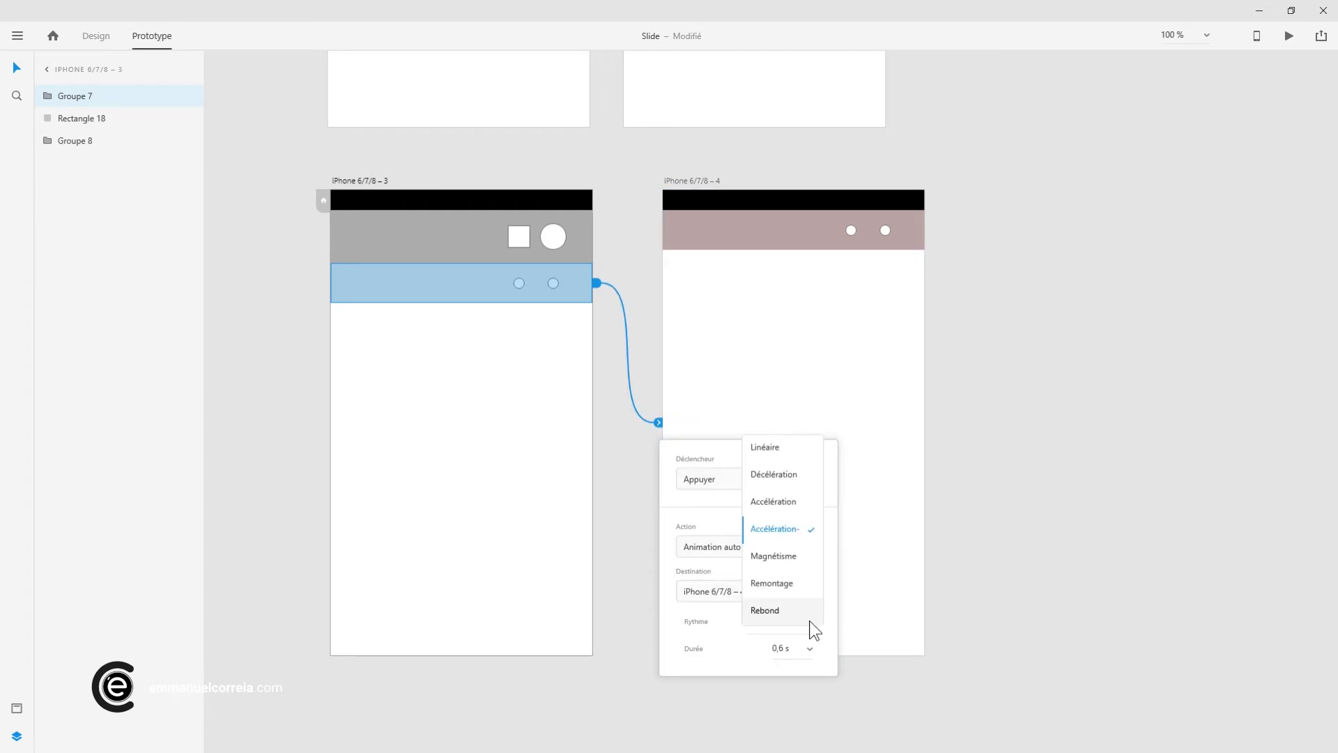
click(783, 531)
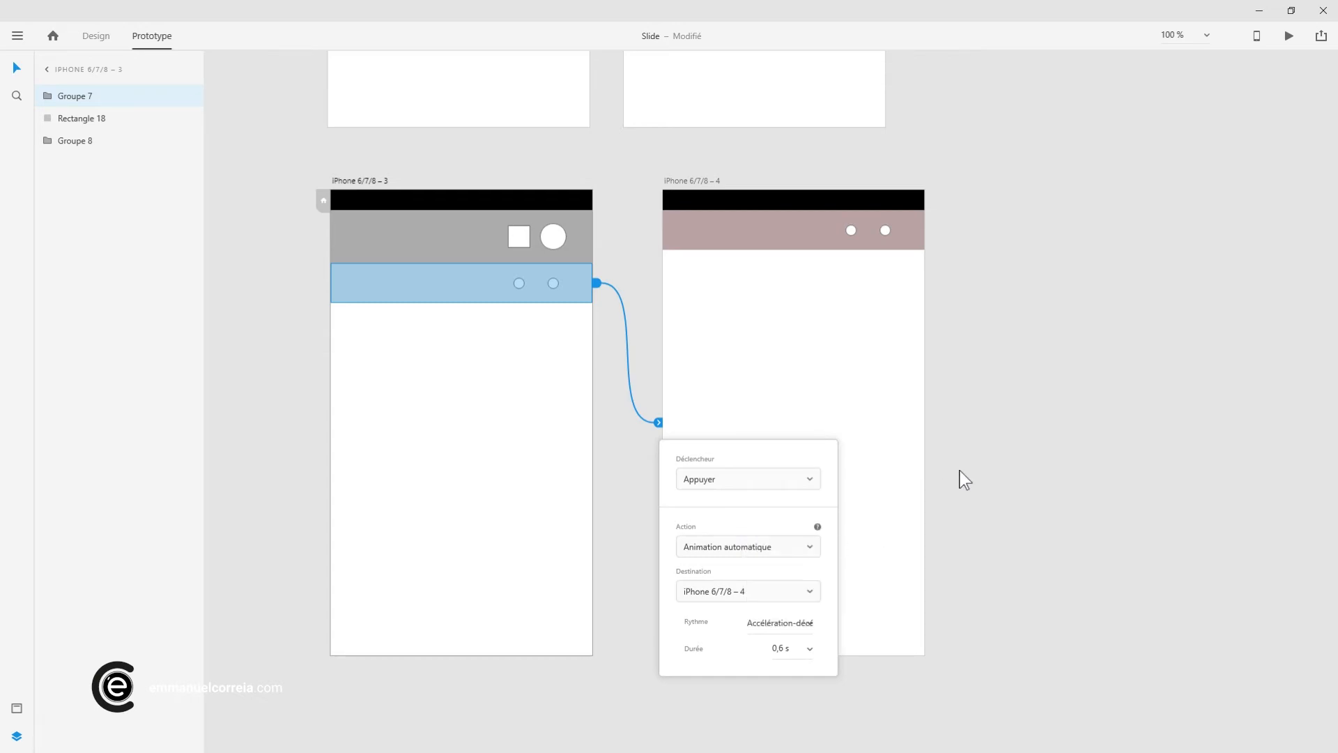
Link the pink band group on iPhone 6/7/8 – 4 back to iPhone 6/7/8 – 3 with Appuyer and Animation automatique
click(805, 240)
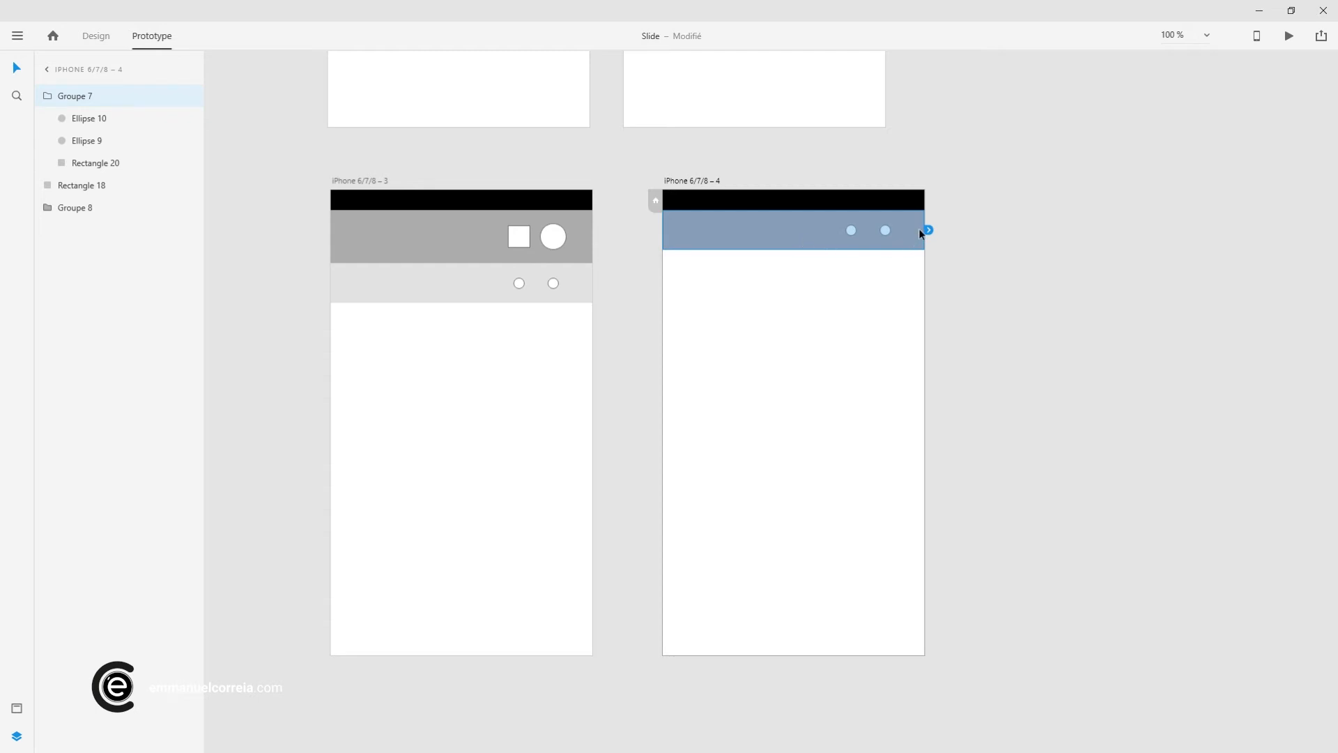
drag(928, 229, 578, 340)
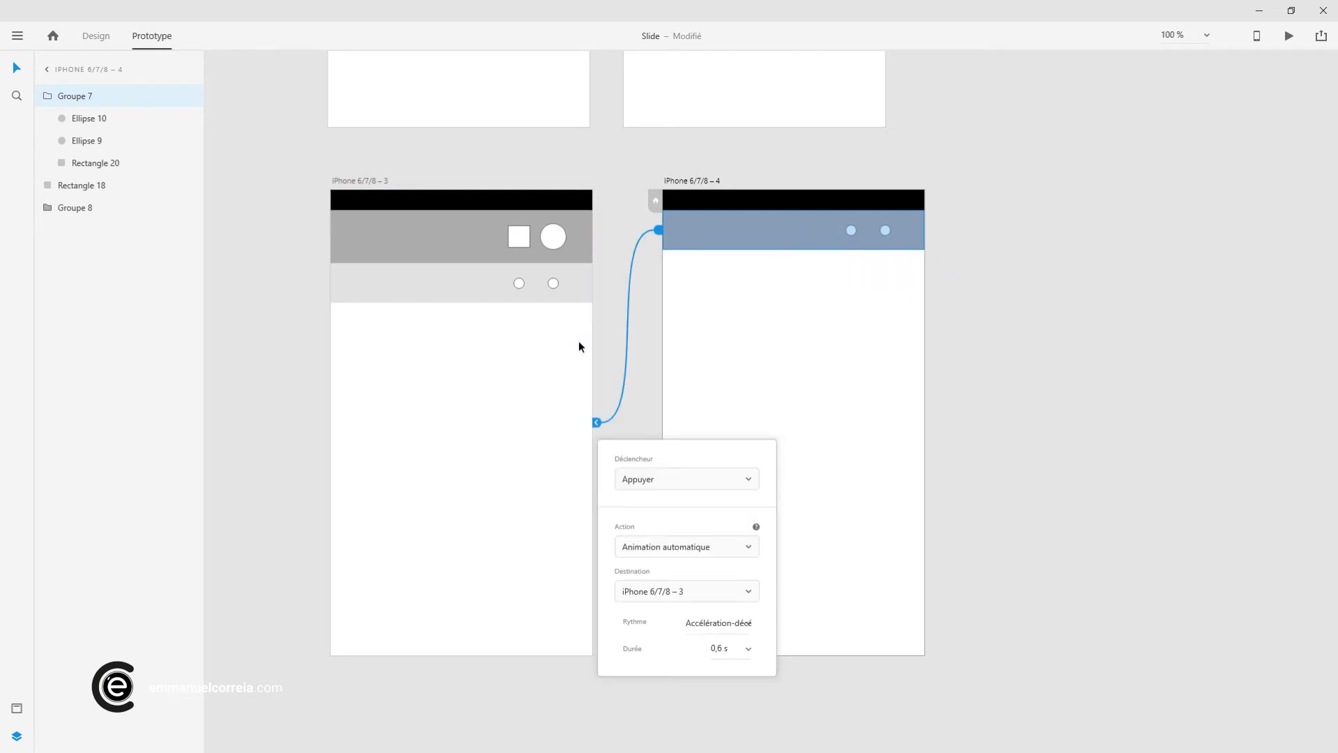
click(1021, 366)
Preview the prototype from iPhone 6/7/8 – 3 and test the header slide in both directions twice
click(379, 184)
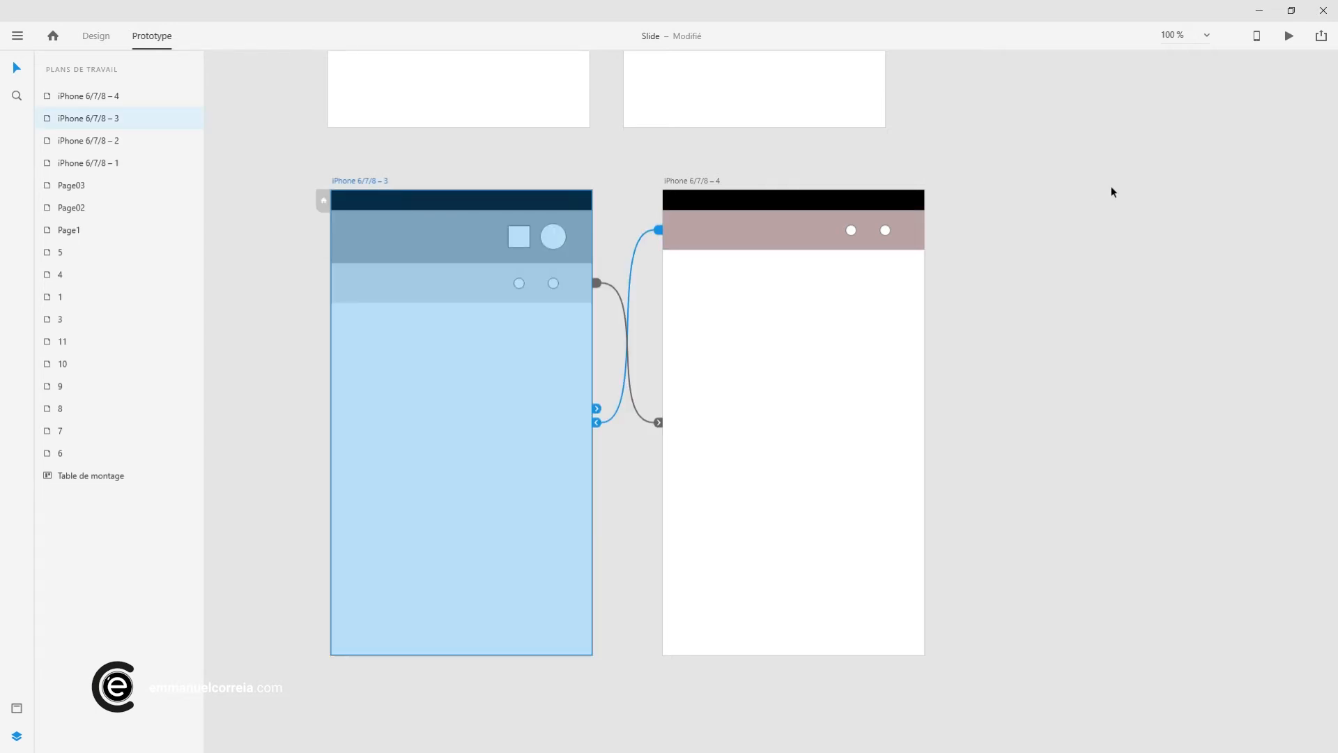
click(1289, 36)
click(468, 291)
click(461, 221)
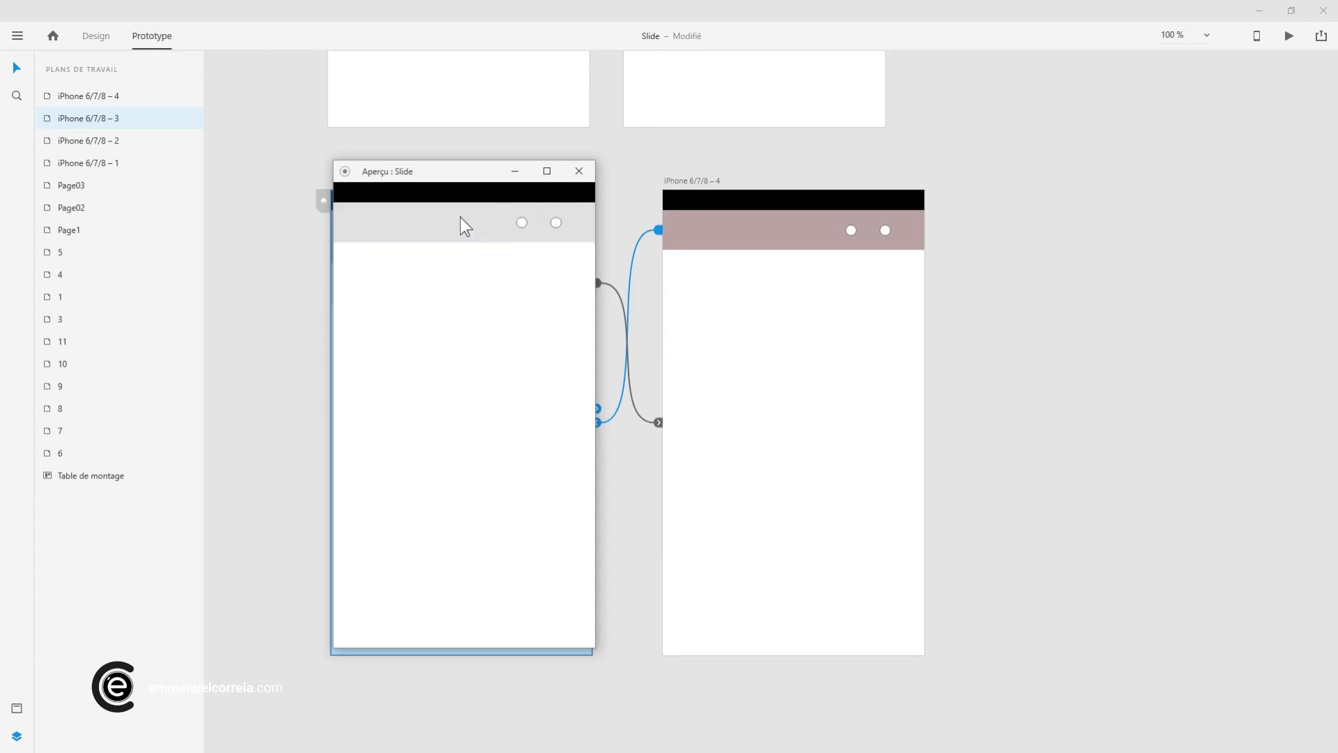
click(458, 283)
click(456, 224)
Add a new 375 × 667 iPhone artboard in the empty space below iPhone 6/7/8 – 3
scroll(690, 158, down, 5)
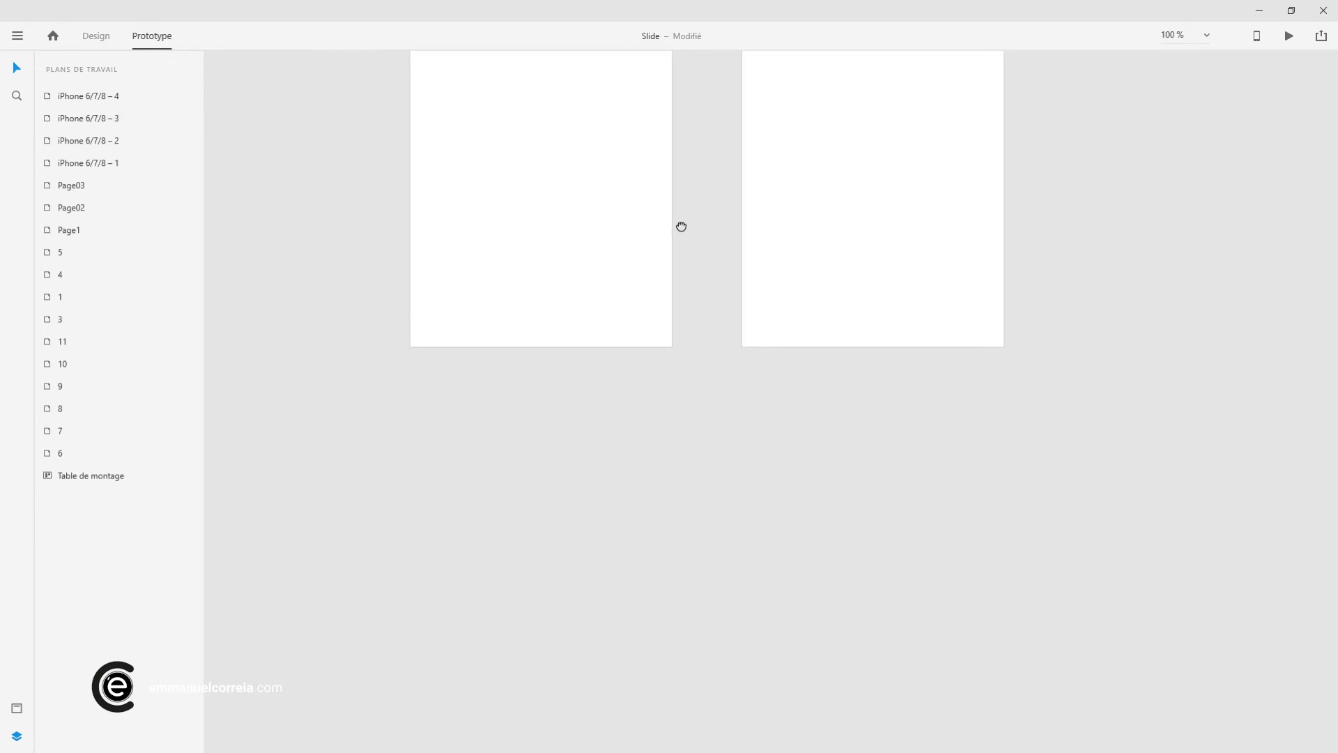
scroll(679, 230, down, 2)
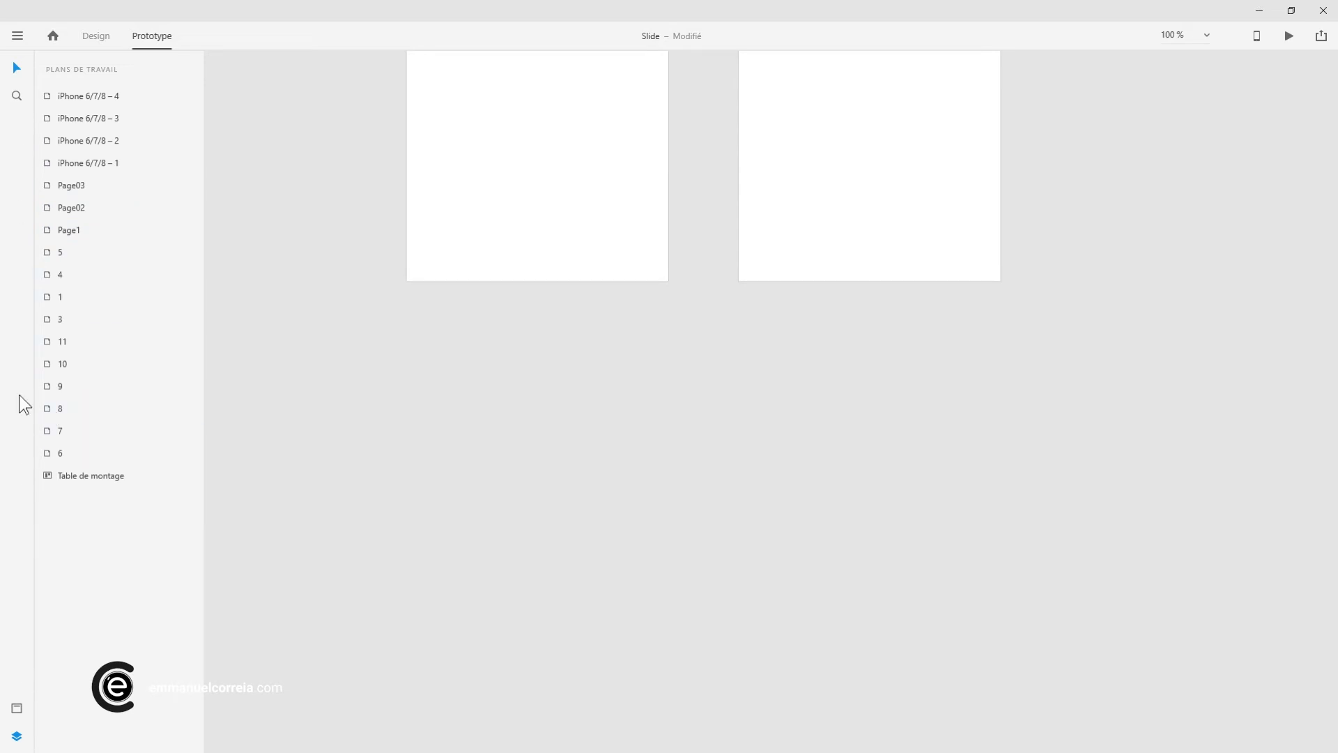
click(96, 36)
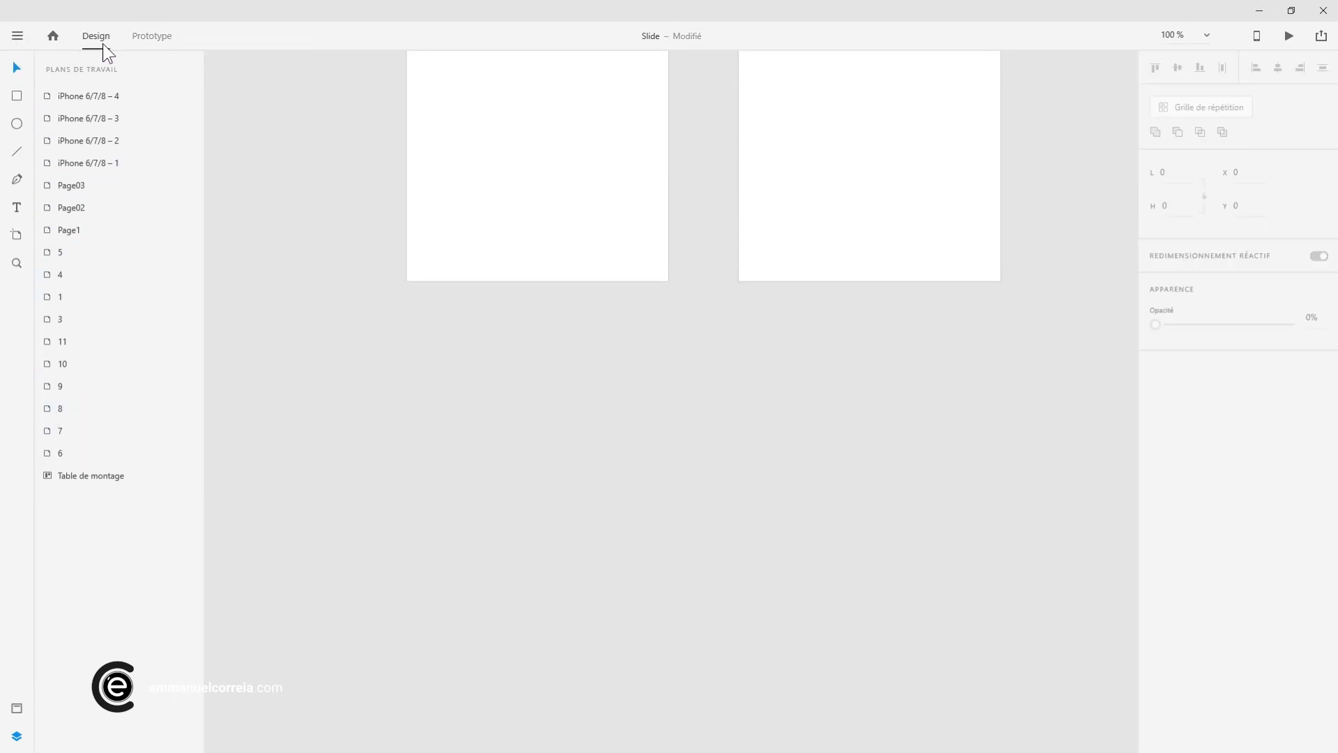
click(15, 237)
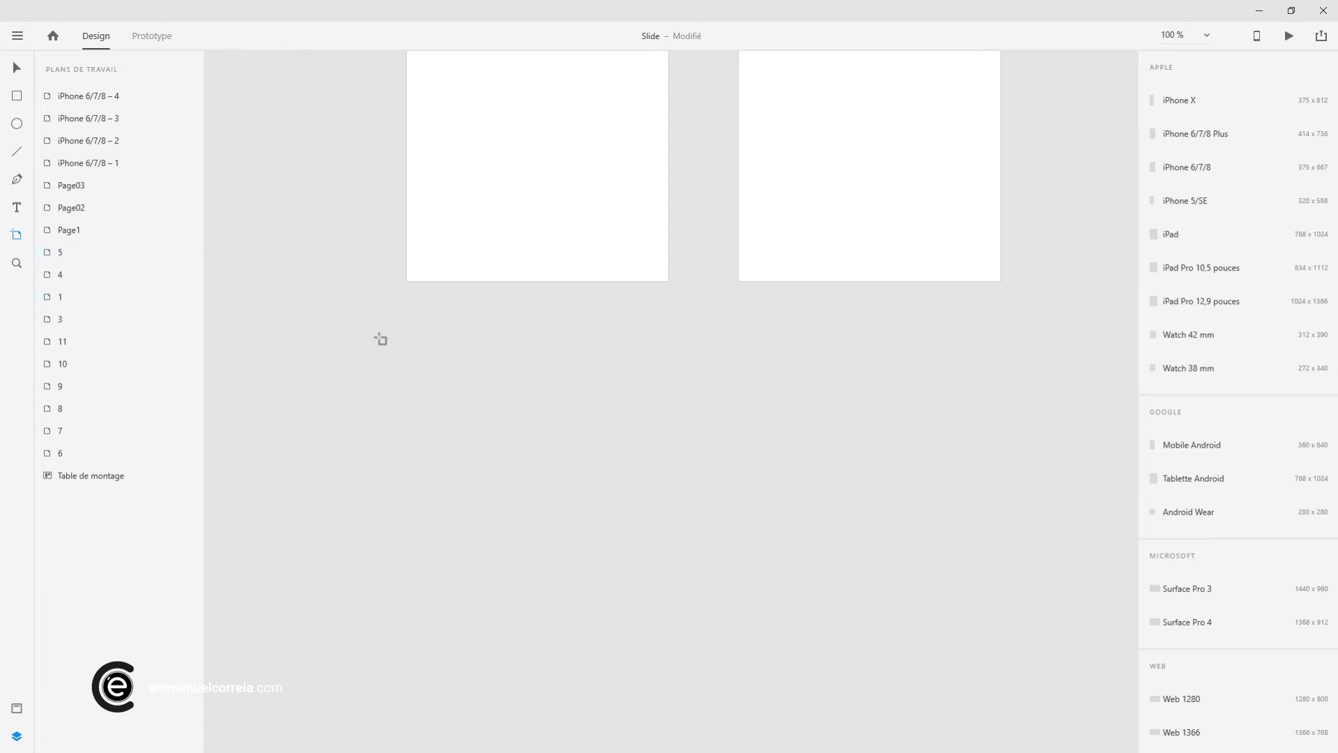
click(419, 324)
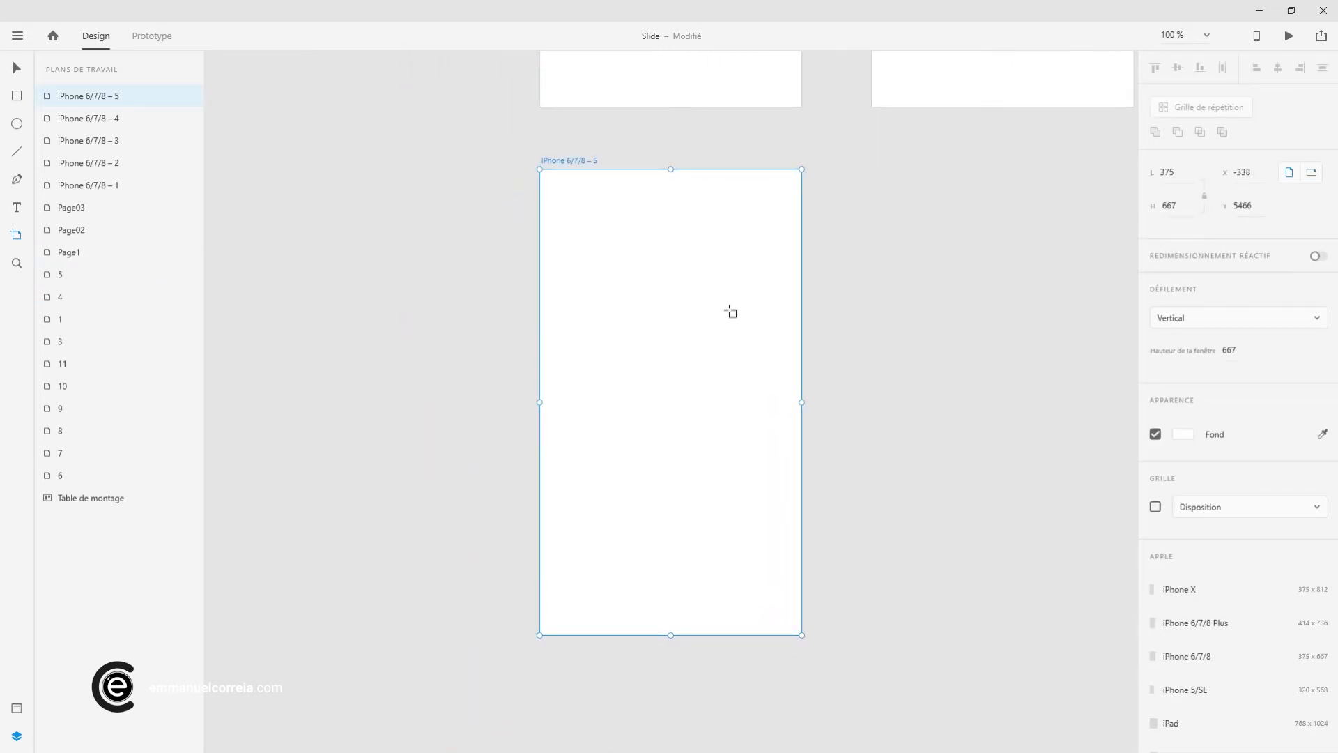
Draw a square about 227 × 227 in the upper half of the new artboard and fill it with a pale pinkish grey
key(r)
drag(591, 239, 749, 397)
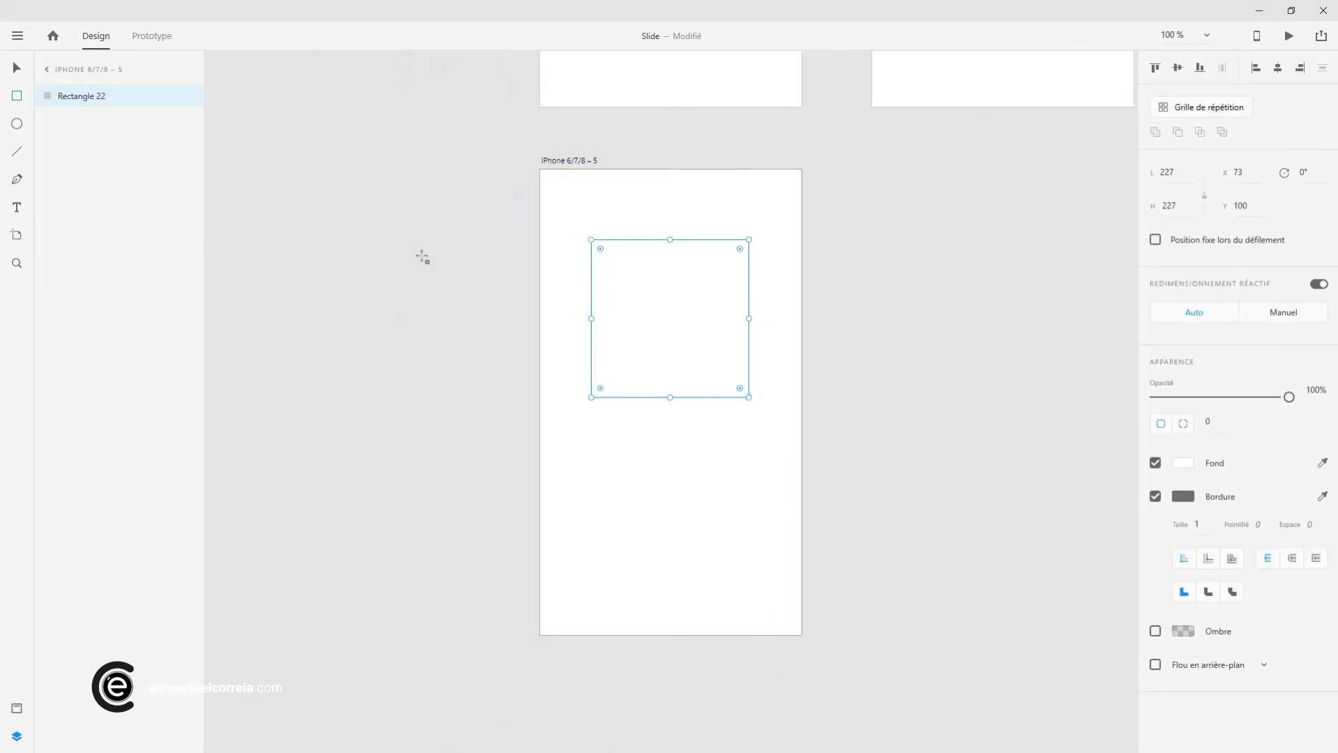
click(17, 67)
mouse_move(638, 305)
mouse_down()
mouse_move(628, 299)
mouse_move(642, 294)
mouse_up()
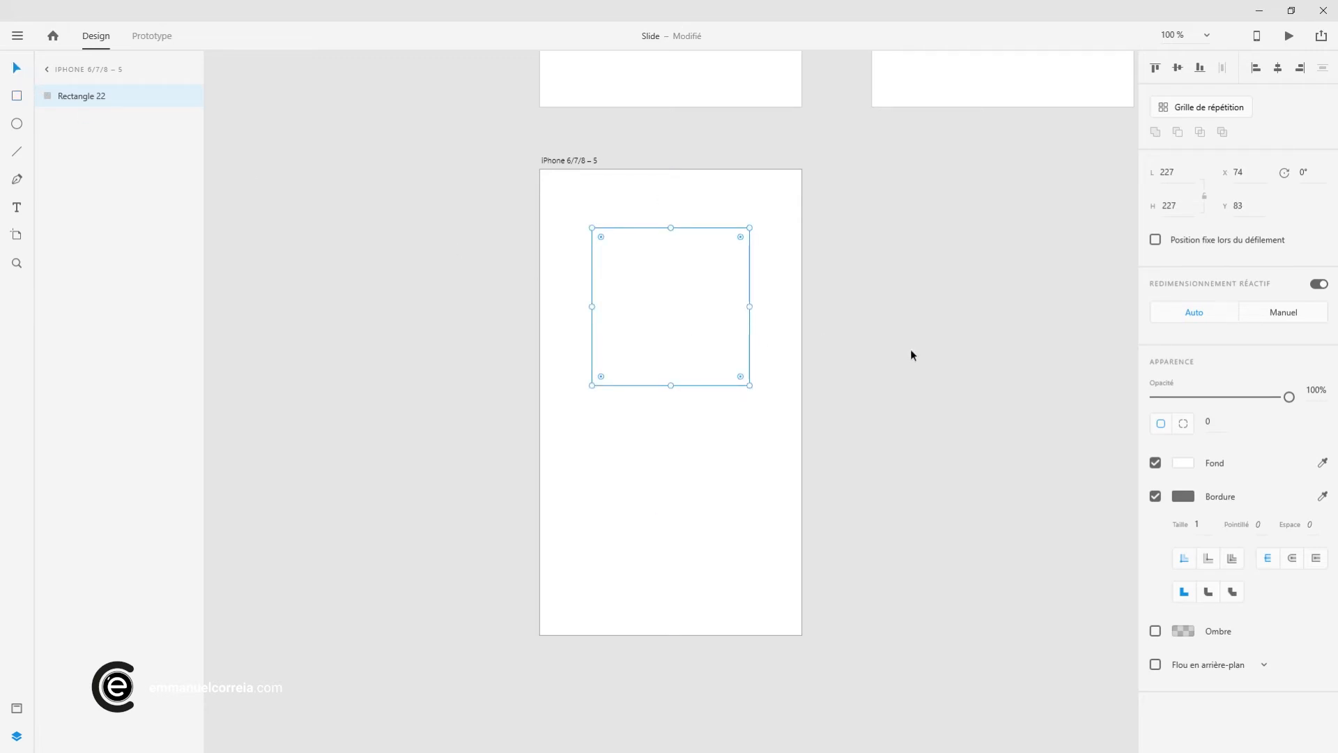
click(1183, 463)
mouse_move(983, 397)
mouse_down()
mouse_move(991, 421)
mouse_move(979, 411)
mouse_up()
Duplicate the square twice in an evenly spaced row to its right and group all three squares
click(17, 67)
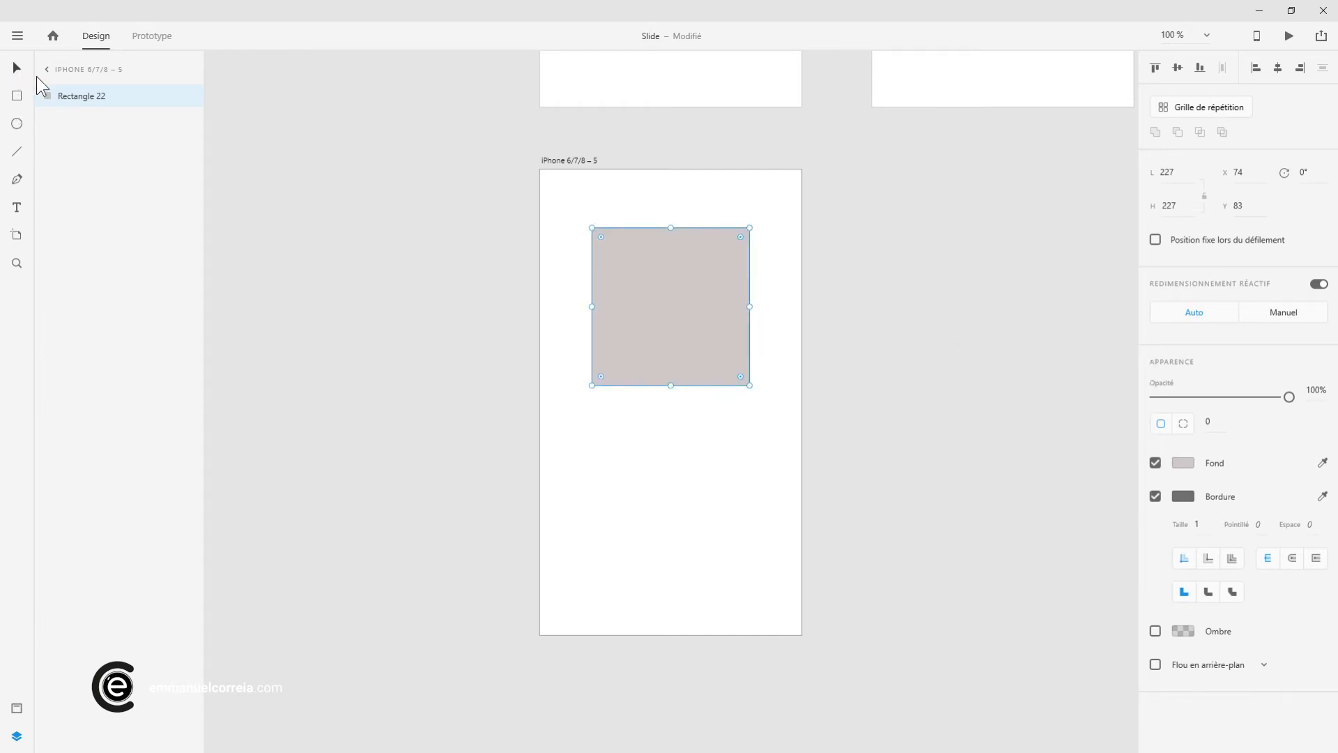
drag(681, 324, 990, 310)
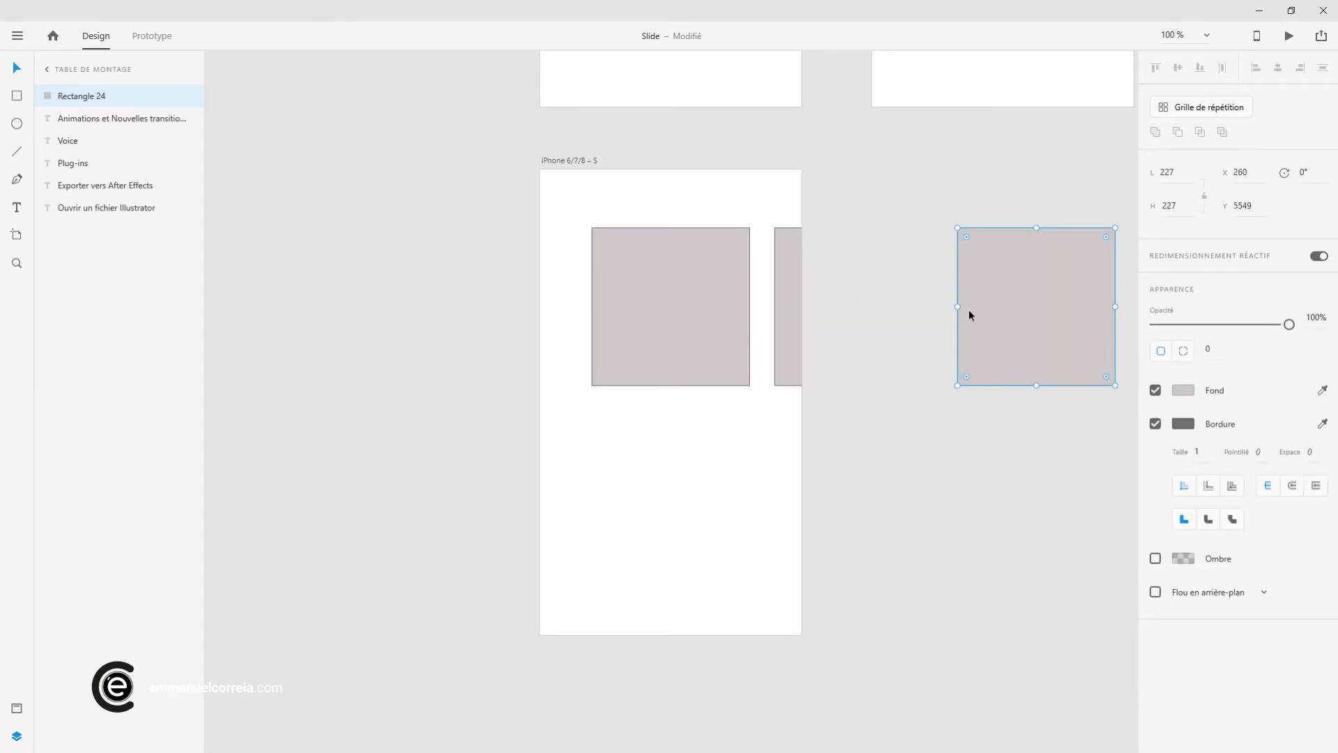
drag(567, 215, 1131, 442)
key(ctrl+g)
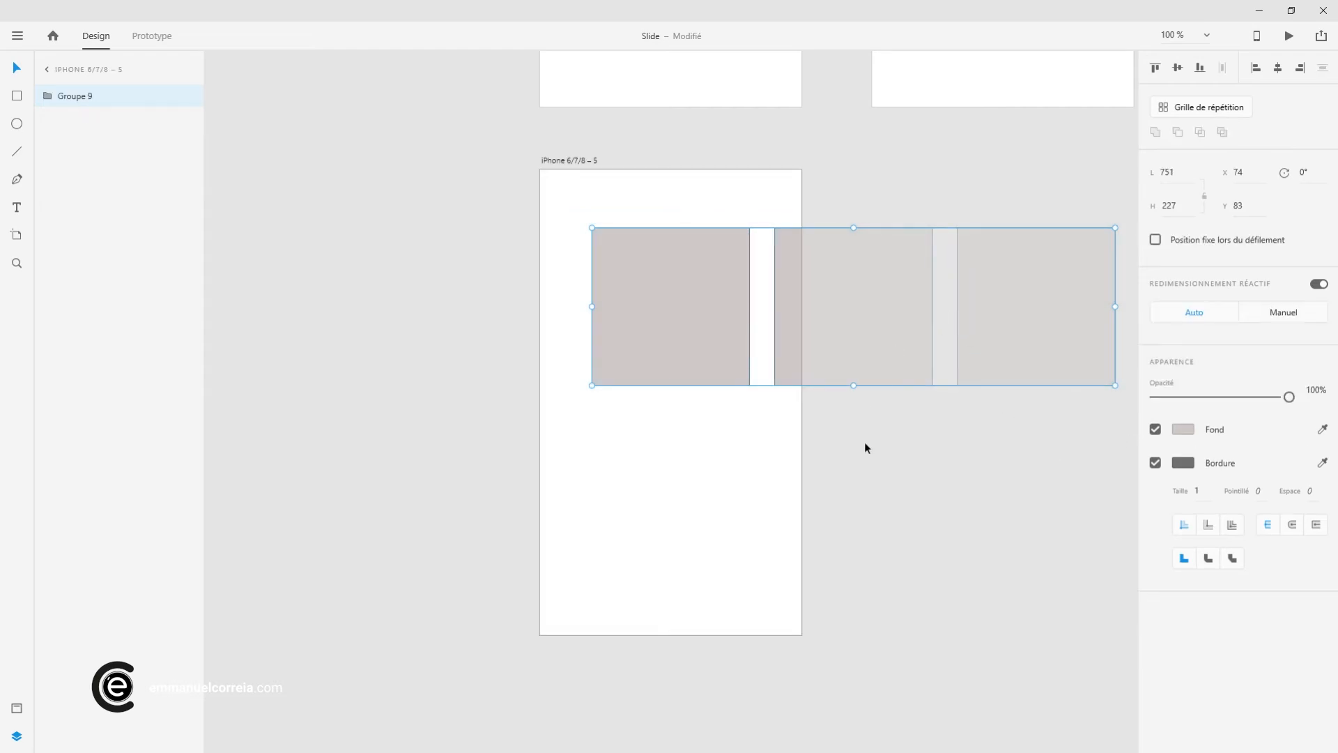
Duplicate the iPhone 6/7/8 – 5 artboard to its right and shift the copy's group left until the middle square is centred
scroll(891, 489, right, 5)
click(301, 175)
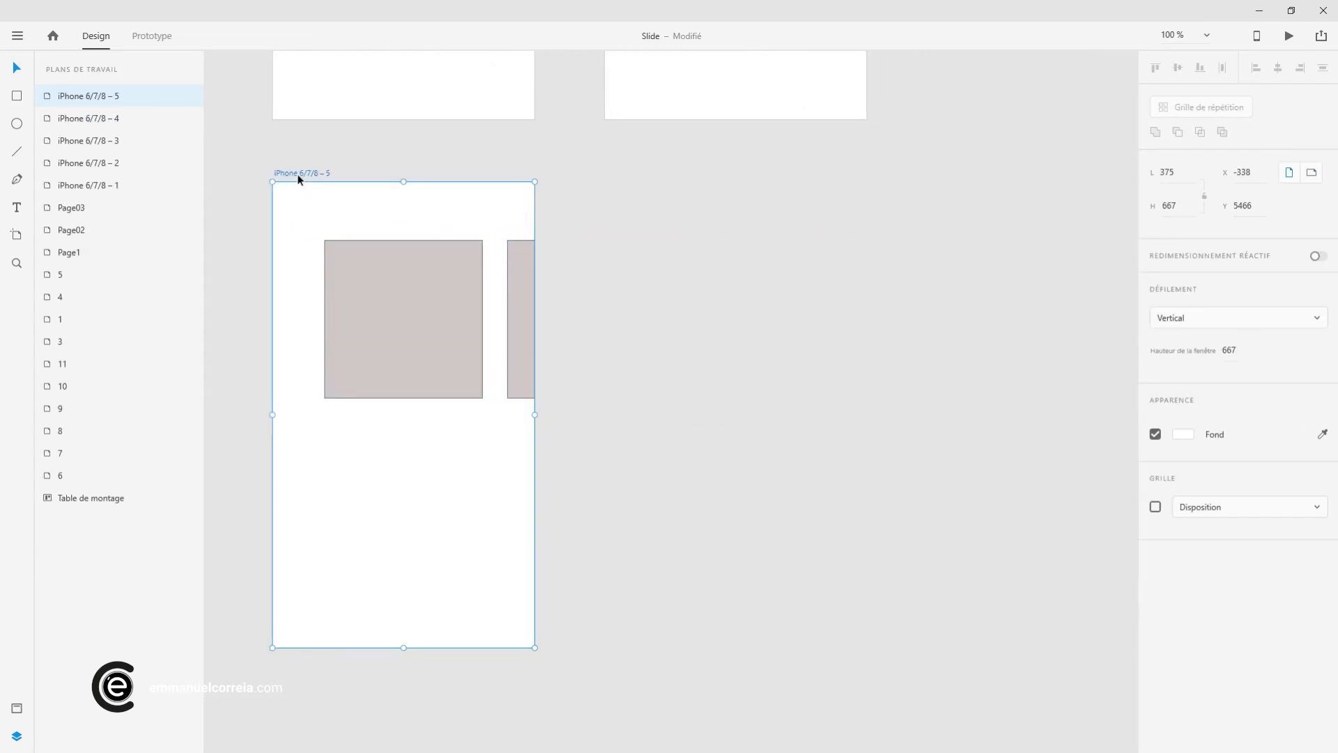
drag(298, 179, 791, 231)
click(898, 315)
drag(898, 315, 713, 317)
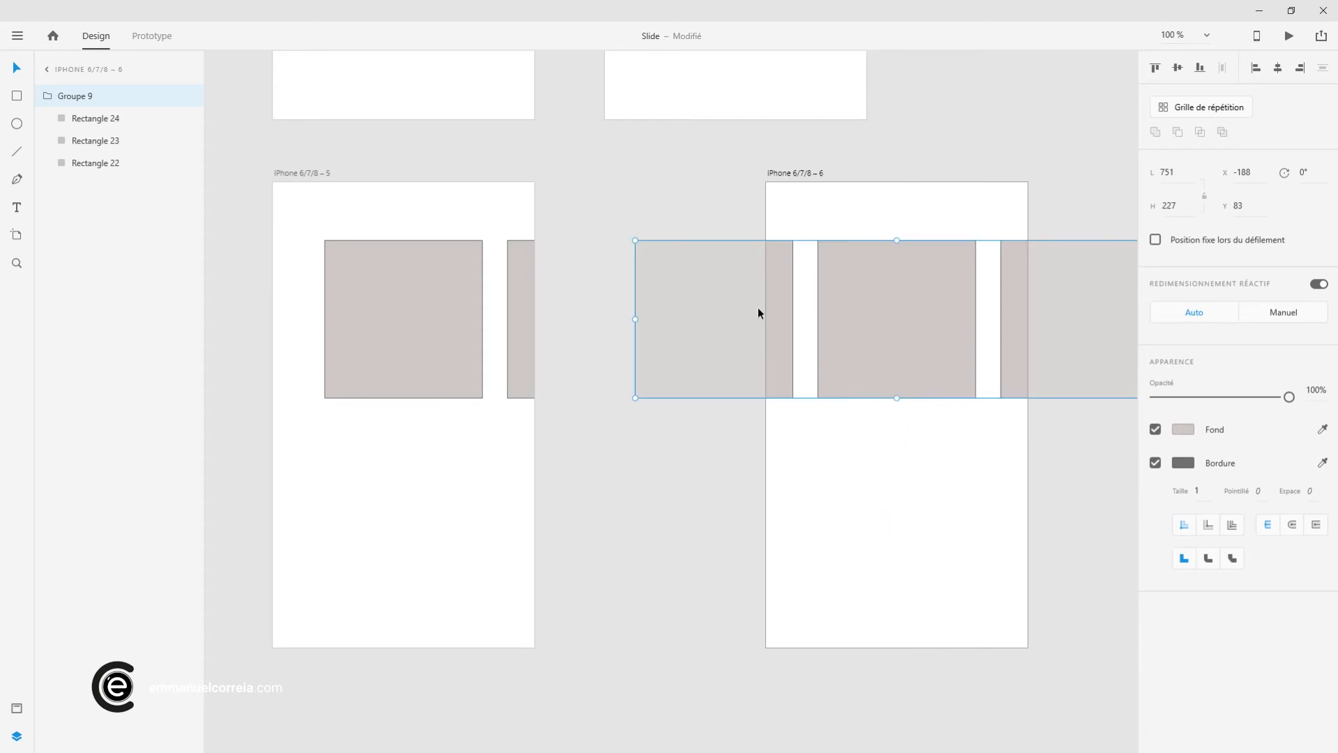
On iPhone 6/7/8 – 5, shrink the second square around its centre to about 181 × 181
click(526, 282)
double_click(524, 282)
drag(508, 241, 522, 254)
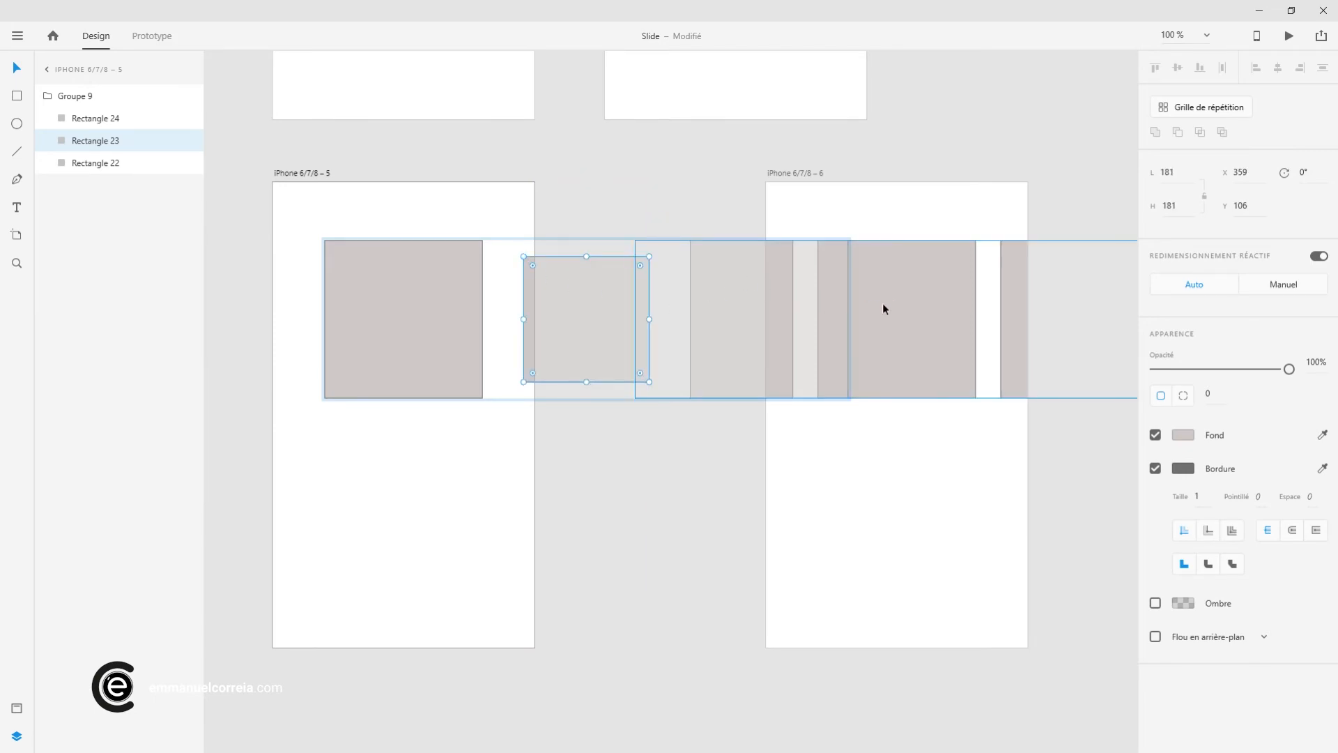
On iPhone 6/7/8 – 6, shrink the first and third squares around their centres, leaving the middle one large
click(917, 301)
double_click(776, 310)
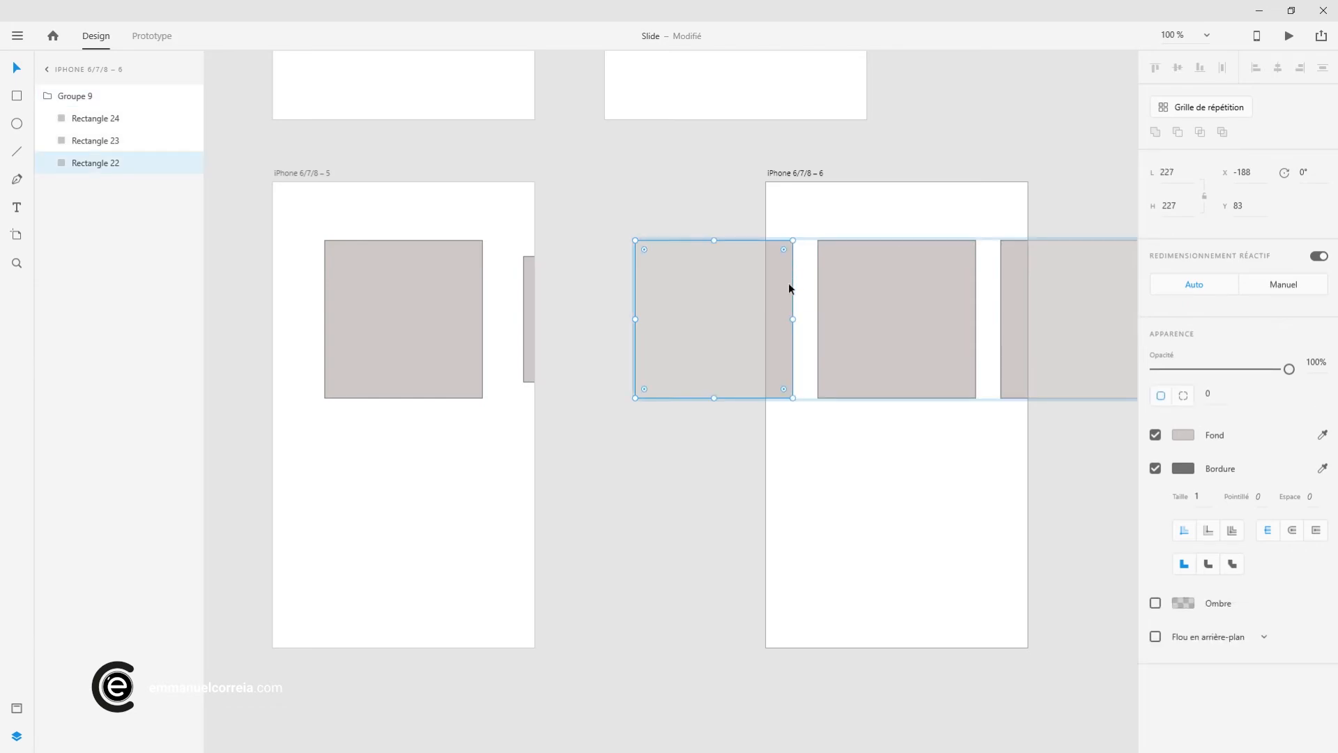
drag(793, 240, 777, 252)
click(1028, 278)
drag(1000, 241, 1003, 251)
click(922, 158)
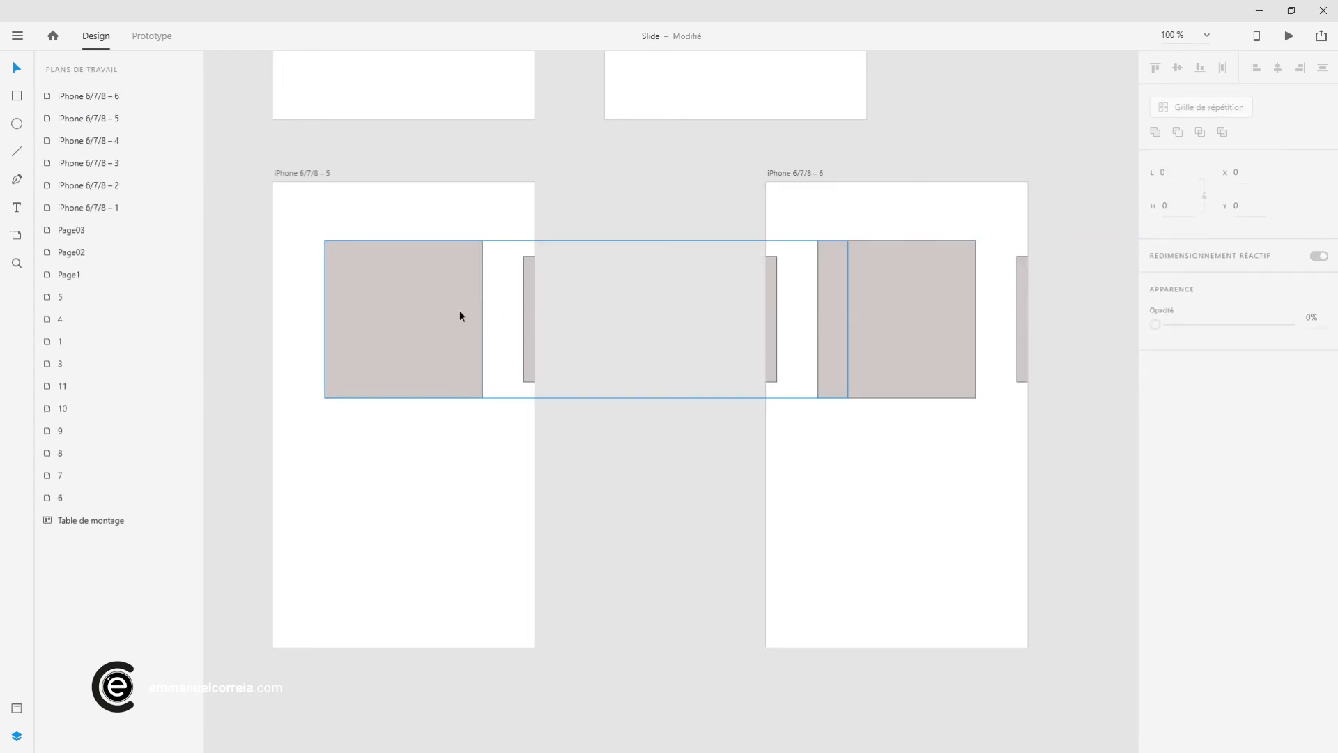
In prototype mode, link the large square on iPhone 6/7/8 – 5 to iPhone 6/7/8 – 6 with the Faire glisser trigger
click(279, 176)
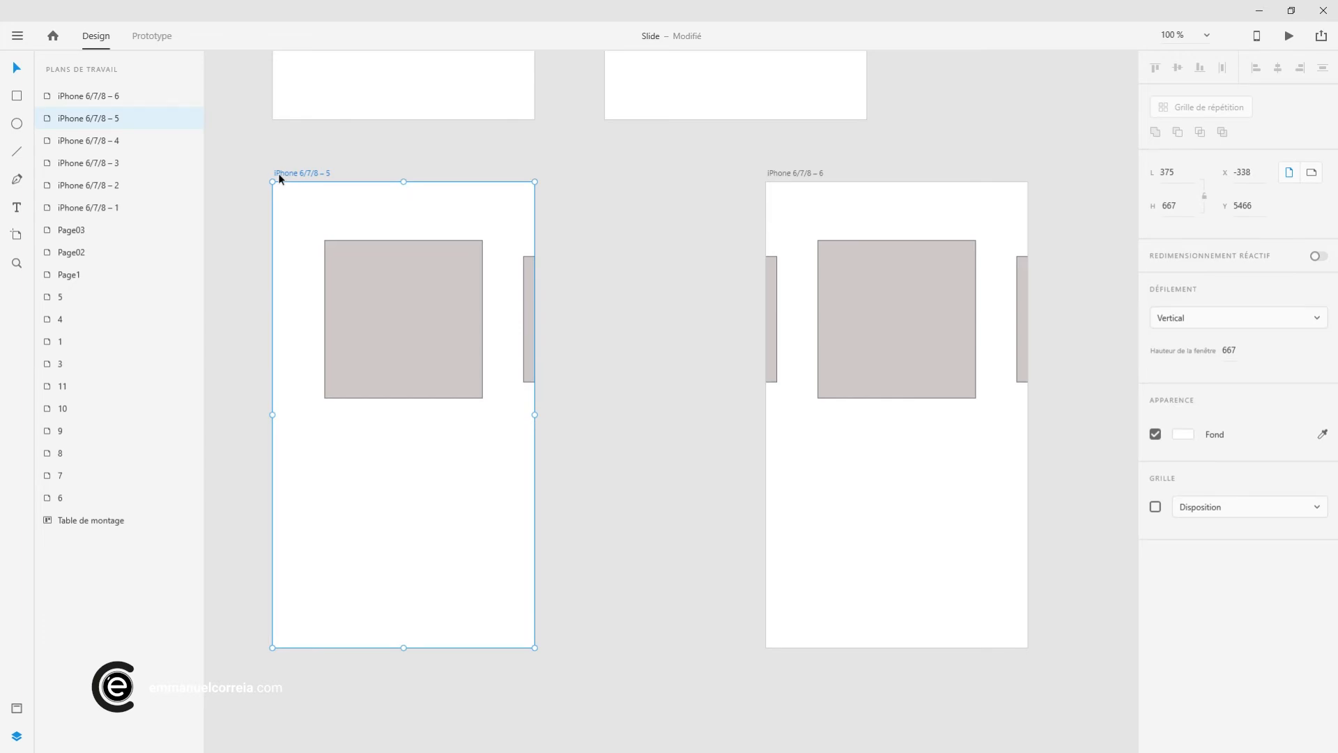
click(152, 36)
double_click(384, 319)
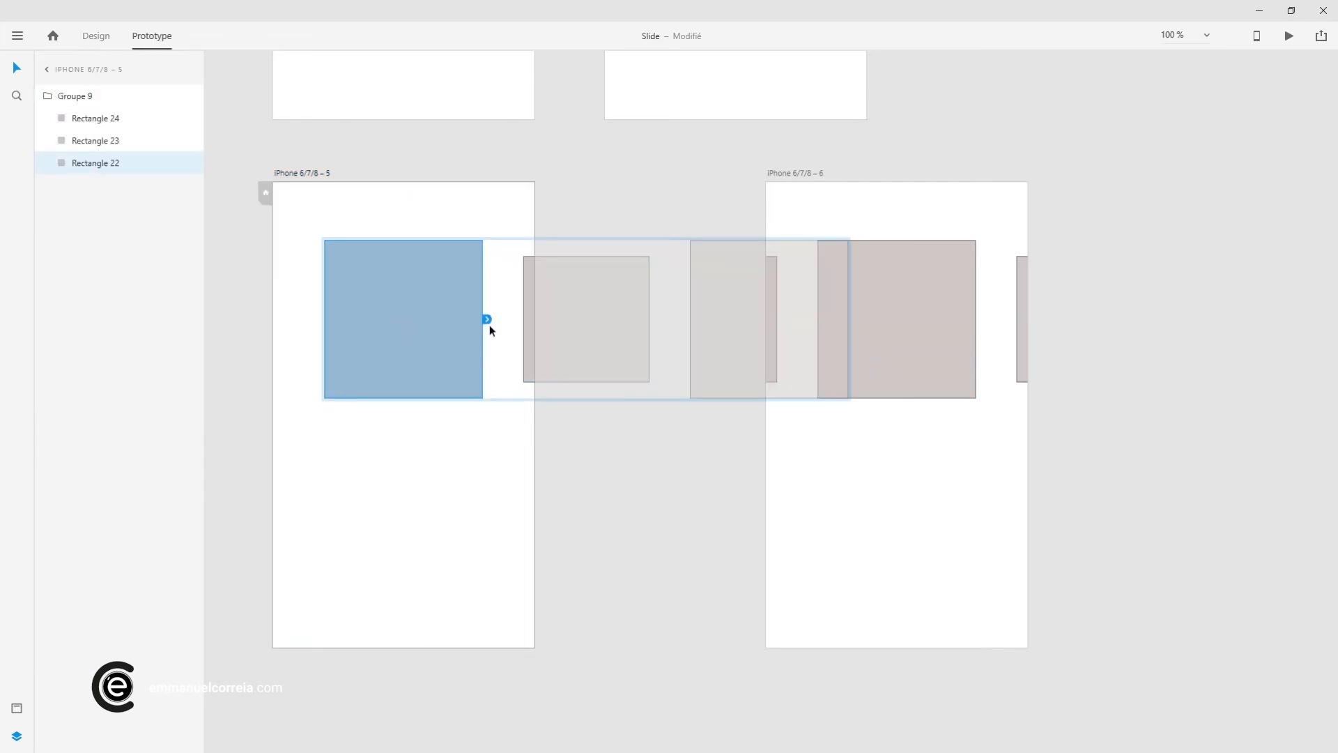
drag(550, 418, 776, 483)
click(796, 471)
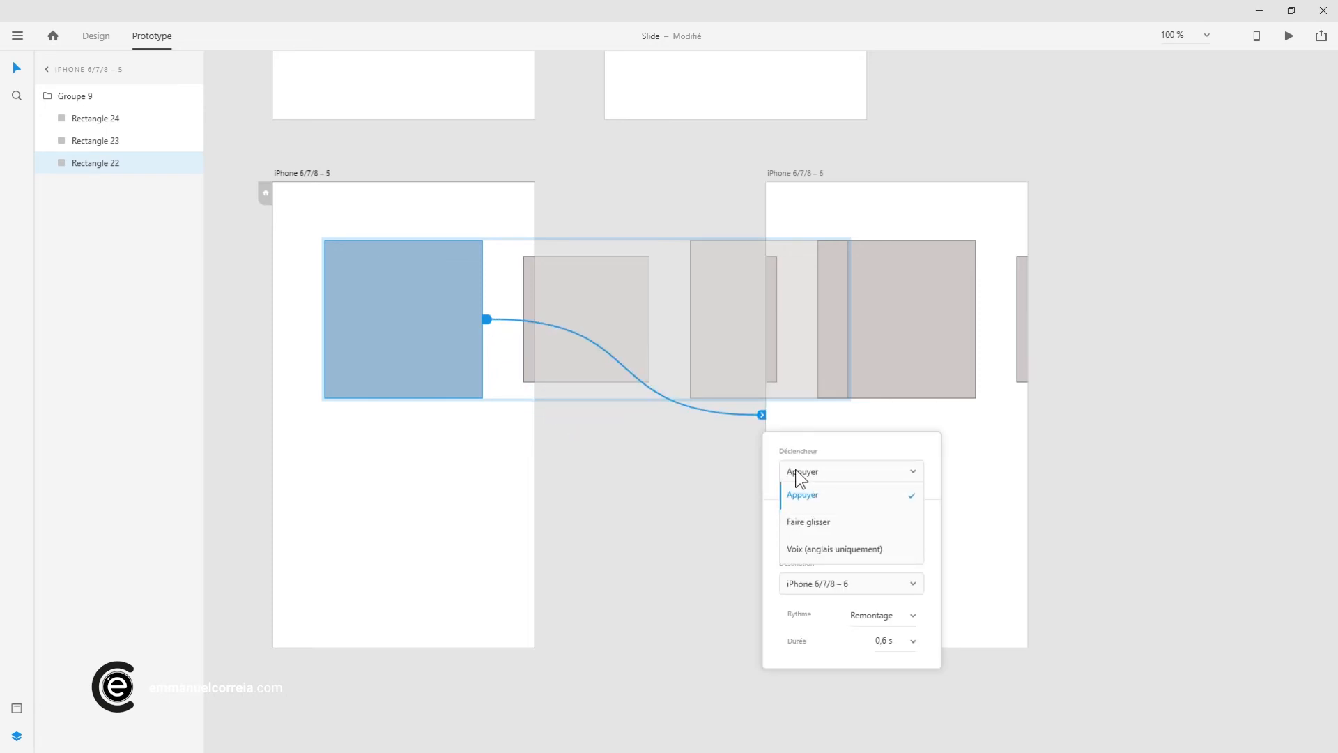
click(808, 522)
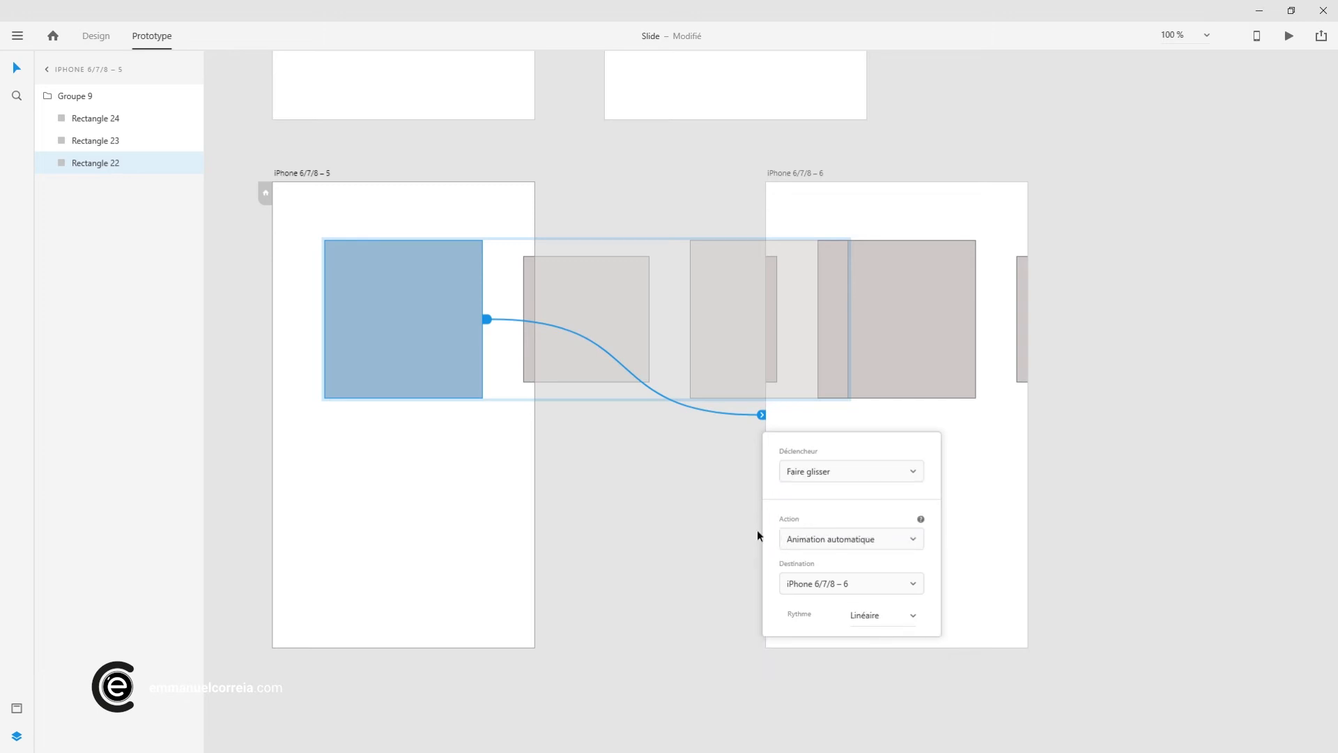
Choose Animation automatique as the link's action with Linéaire easing, and select the iPhone 6/7/8 – 5 artboard
click(818, 545)
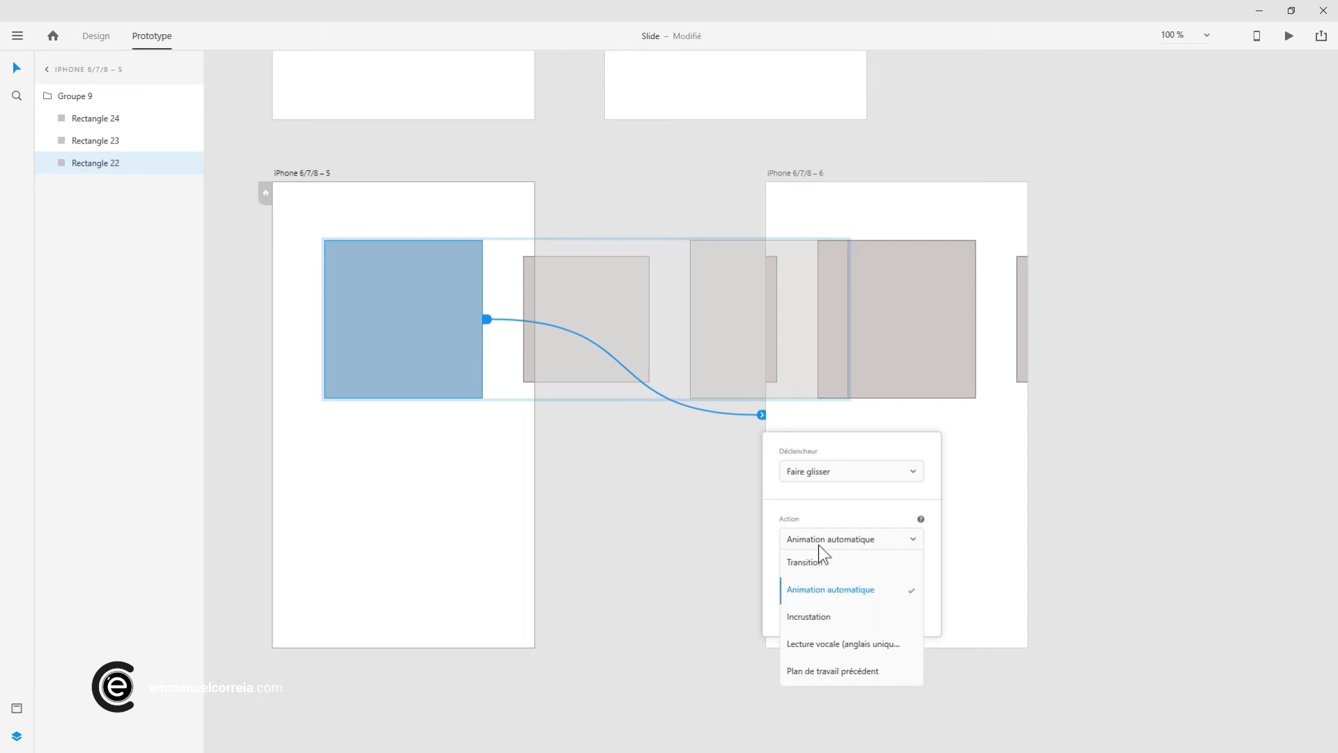
click(815, 594)
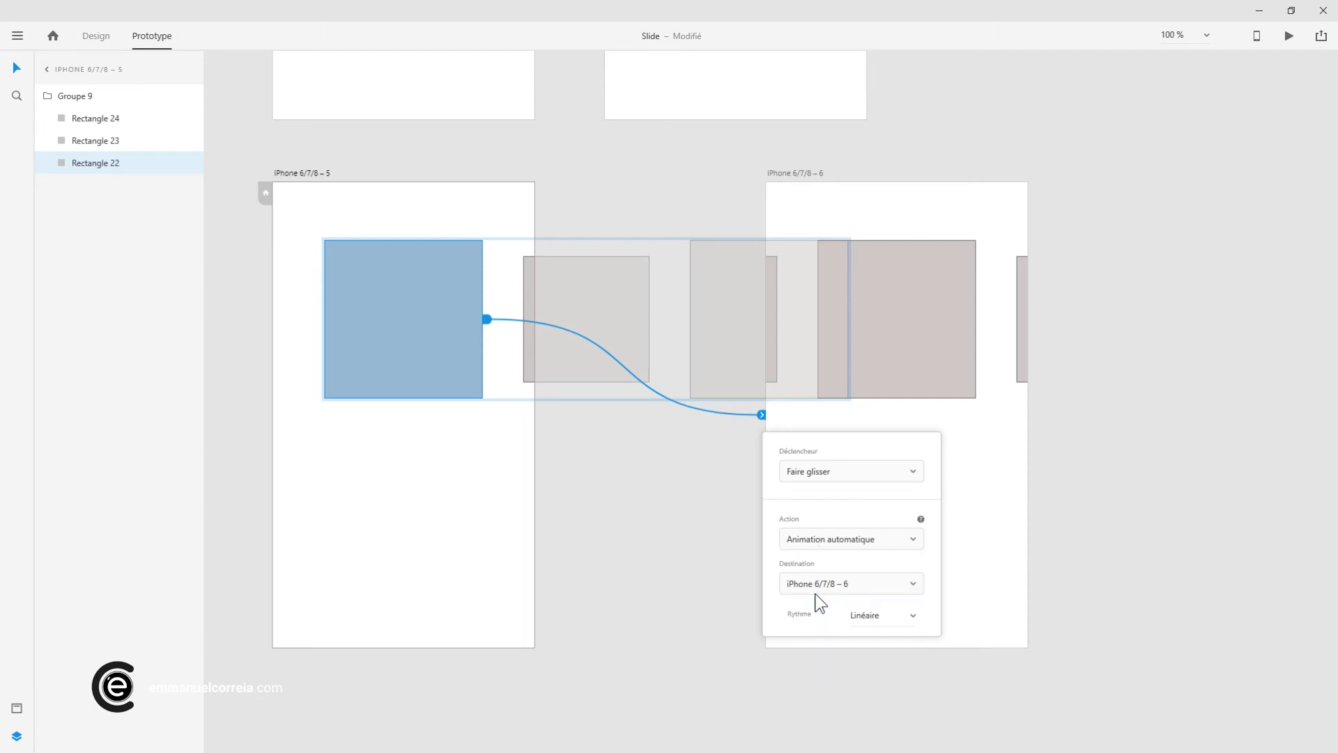
click(911, 620)
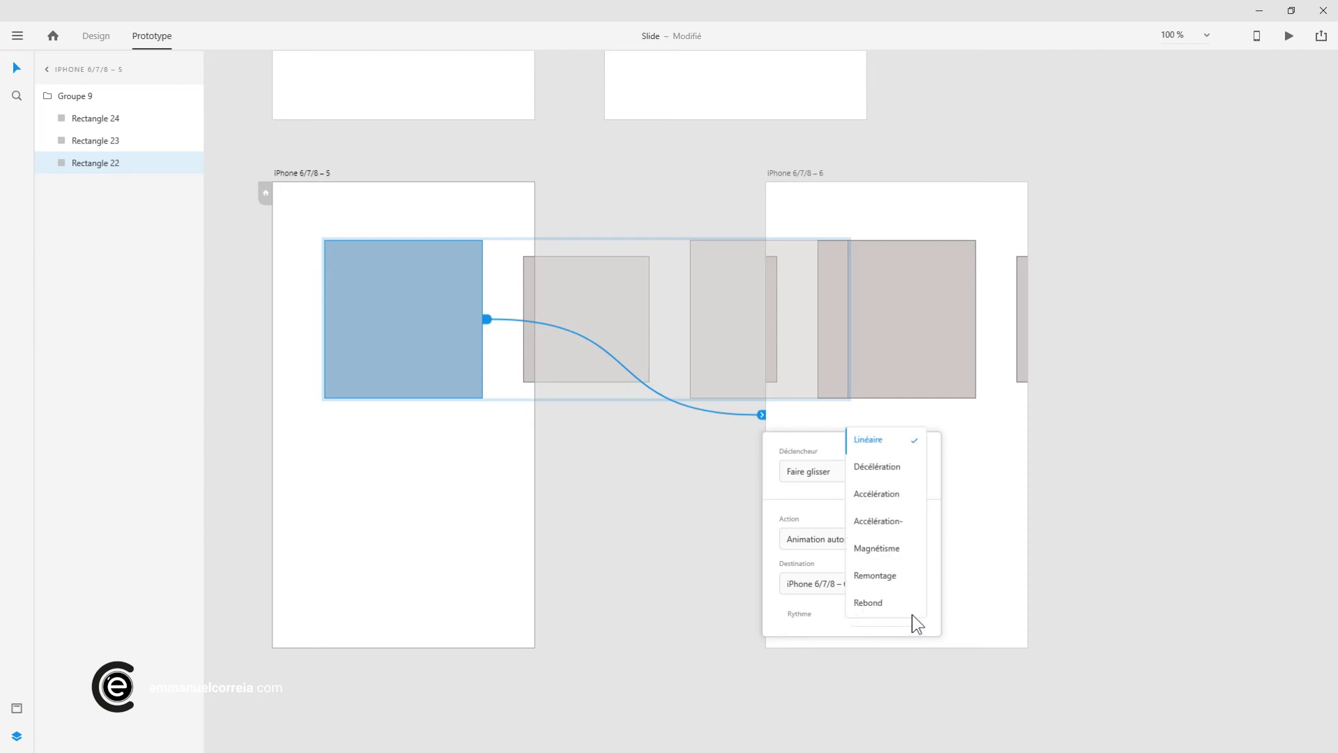
click(877, 446)
click(323, 176)
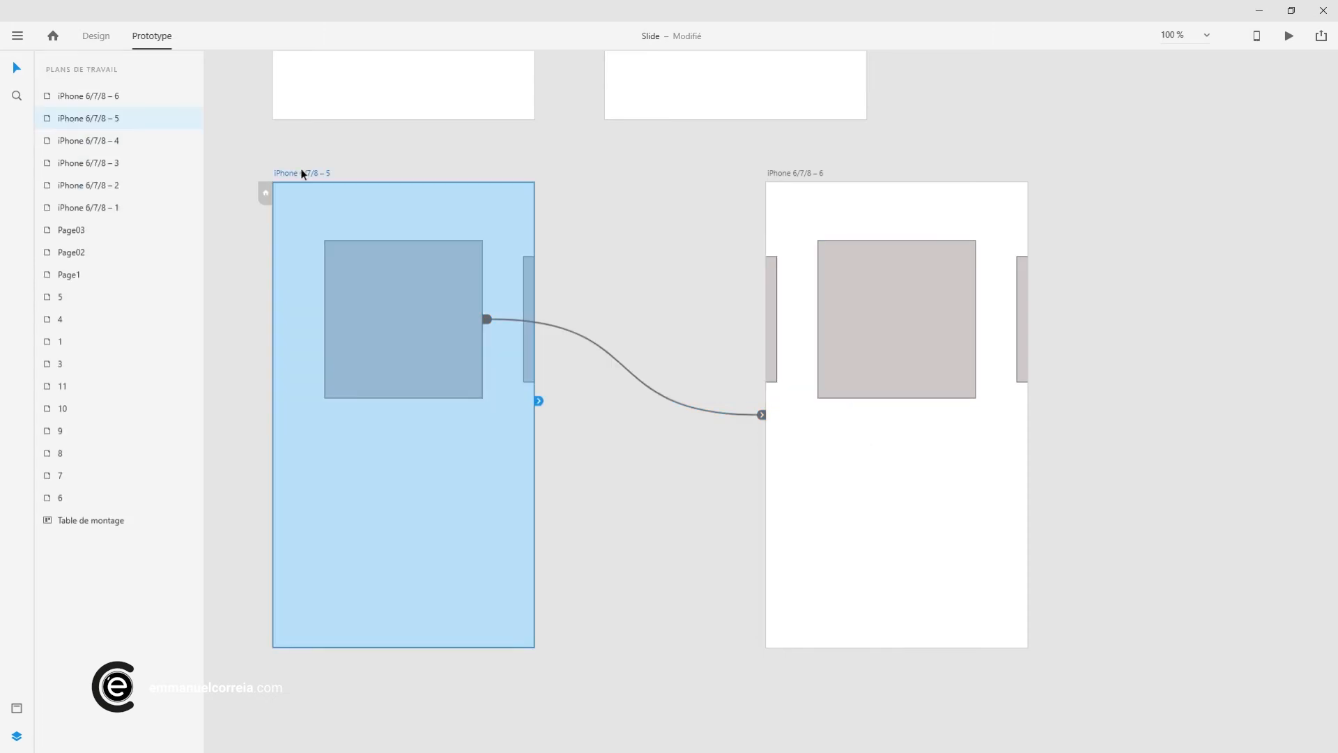
Preview the carousel transition from iPhone 6/7/8 – 5 and close the preview
click(1290, 37)
click(487, 344)
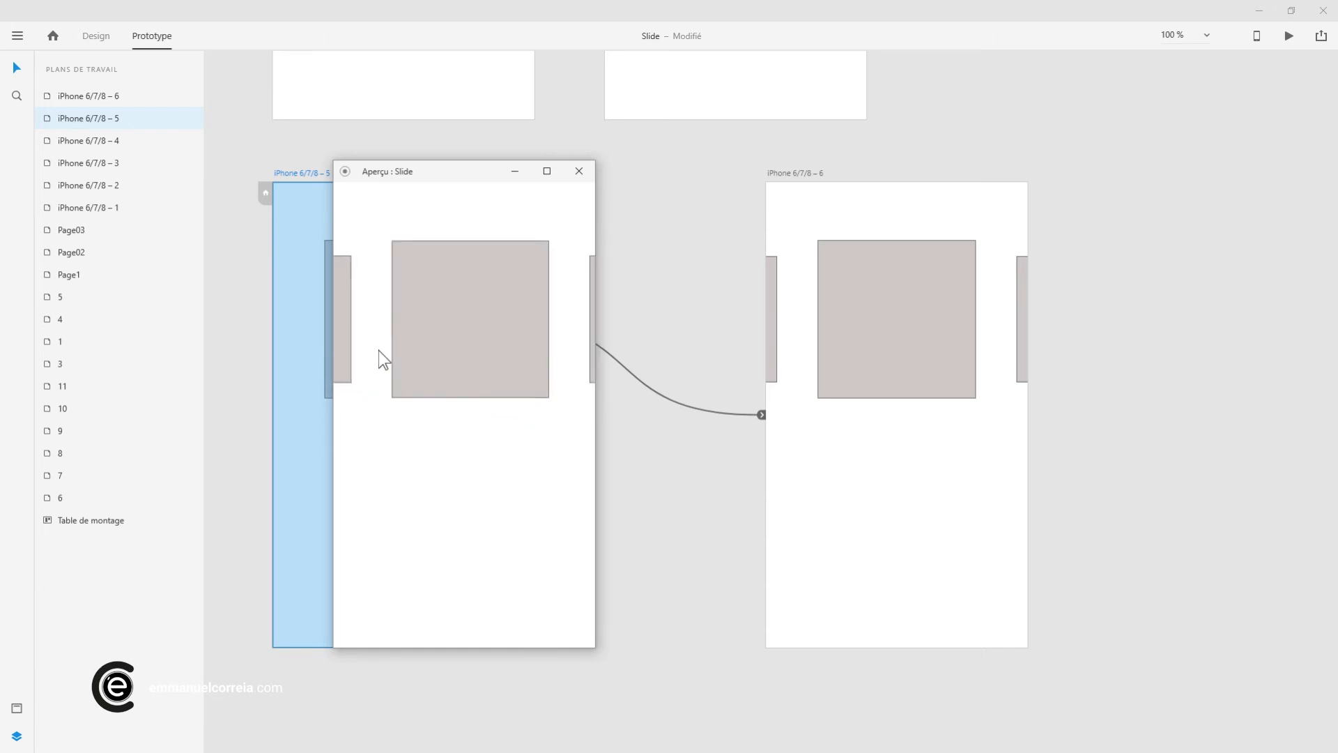
click(586, 180)
click(626, 285)
Examine the download animation on artboards 8, 9 and 10, including their links and the thin black bar at the start of artboard 9's white bar
scroll(636, 282, up, 10)
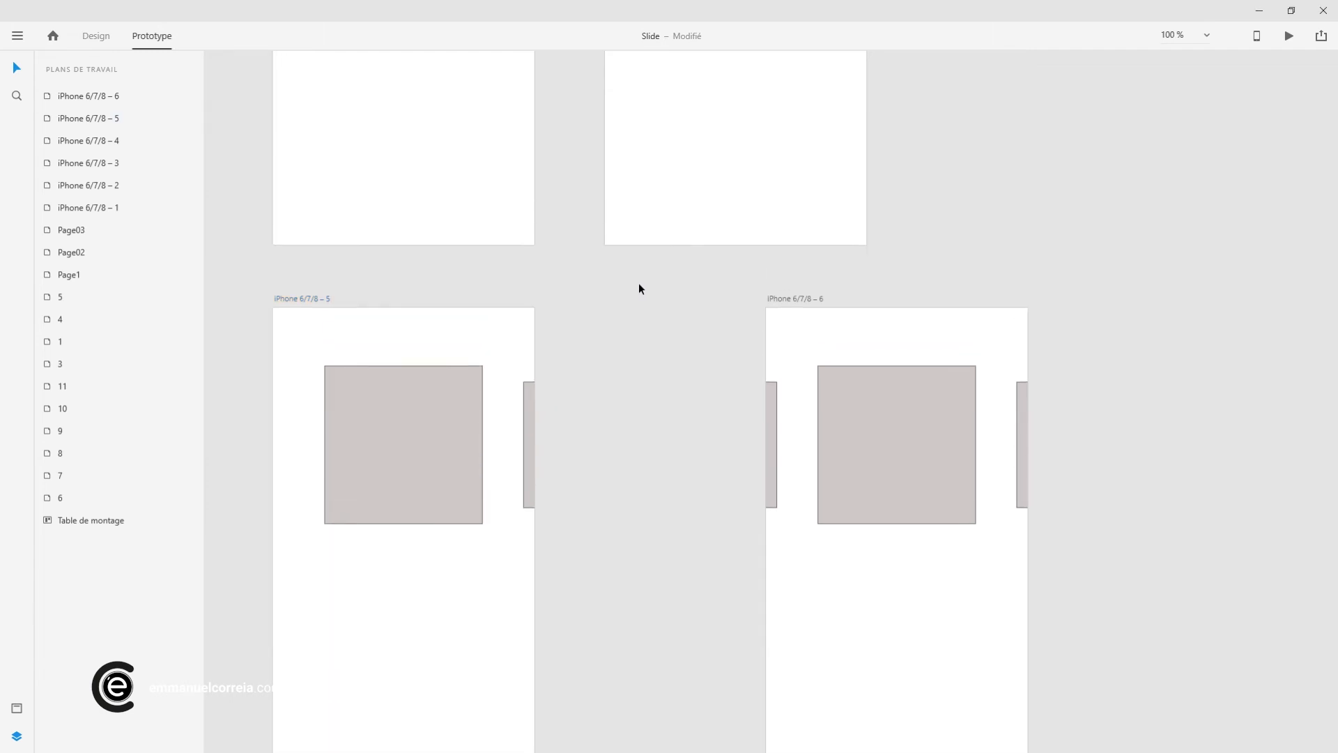
scroll(635, 264, up, 12)
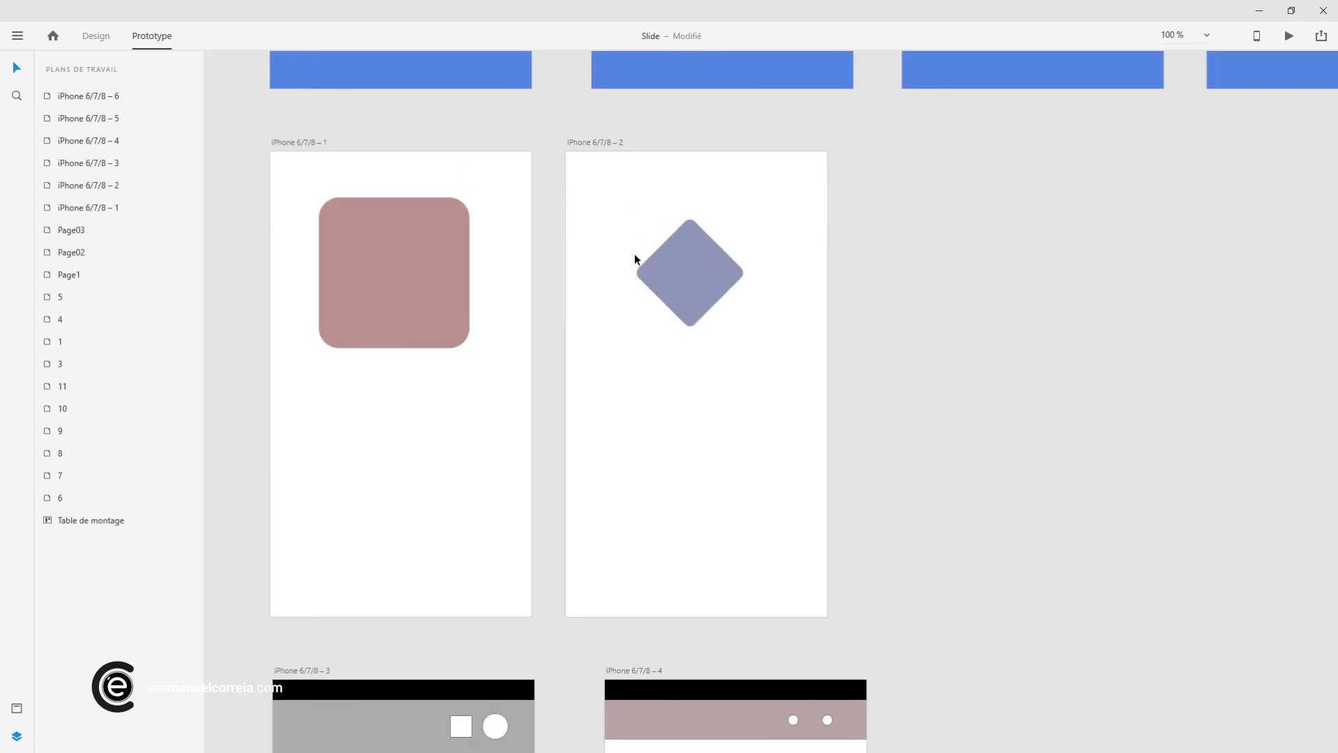
scroll(641, 255, up, 3)
drag(654, 254, 626, 361)
click(460, 331)
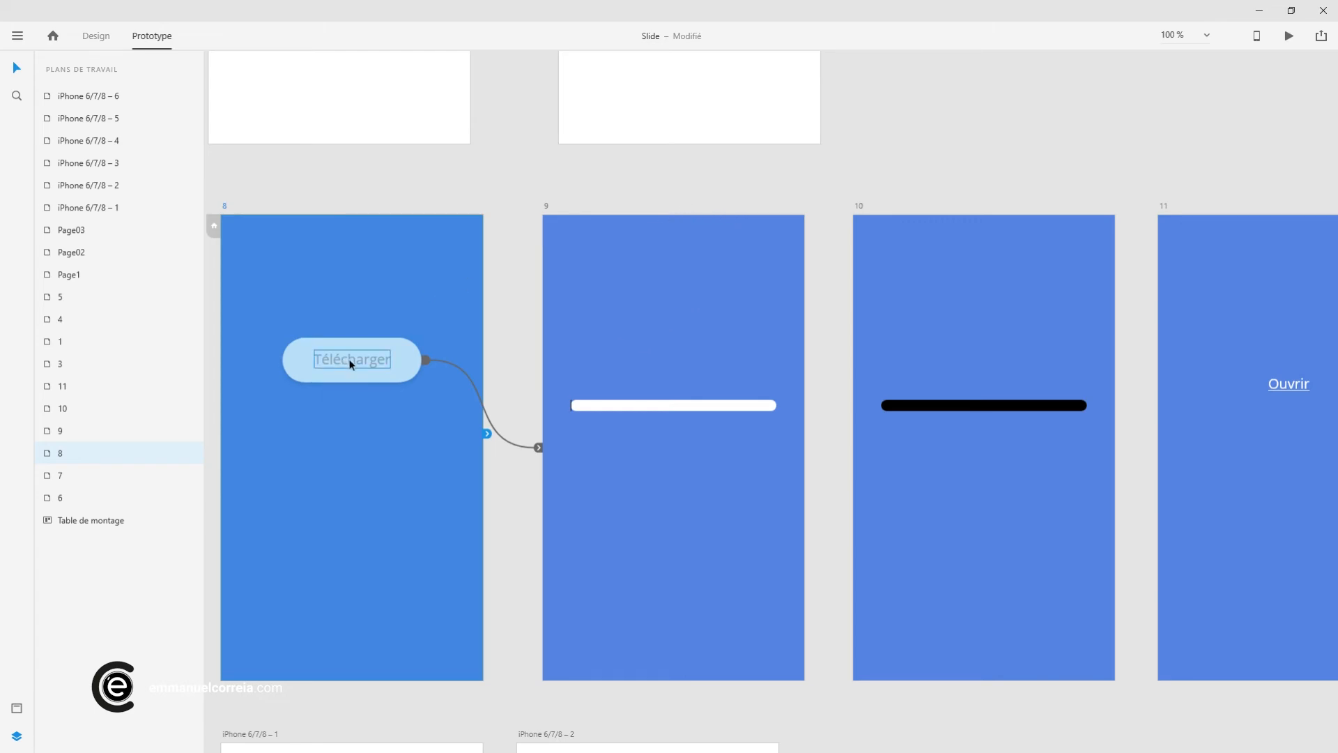
click(621, 331)
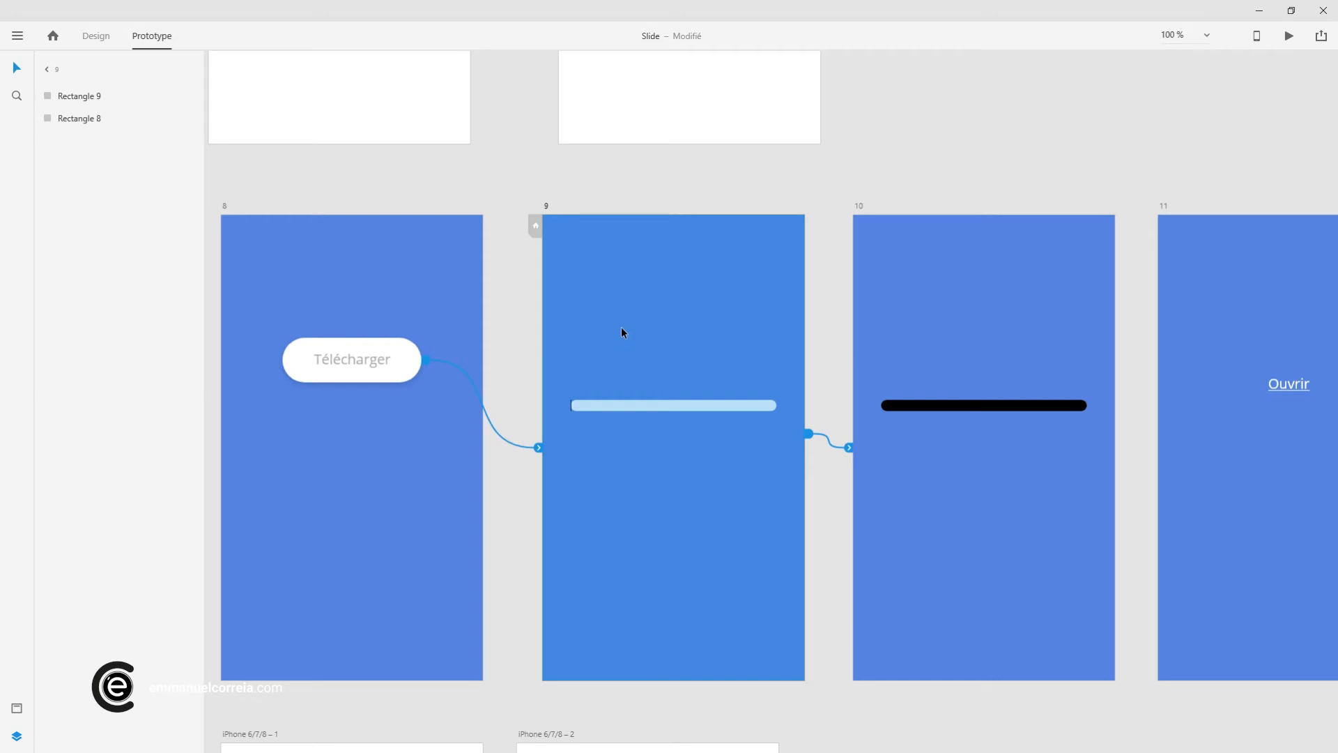
click(959, 307)
drag(958, 307, 776, 322)
click(1081, 341)
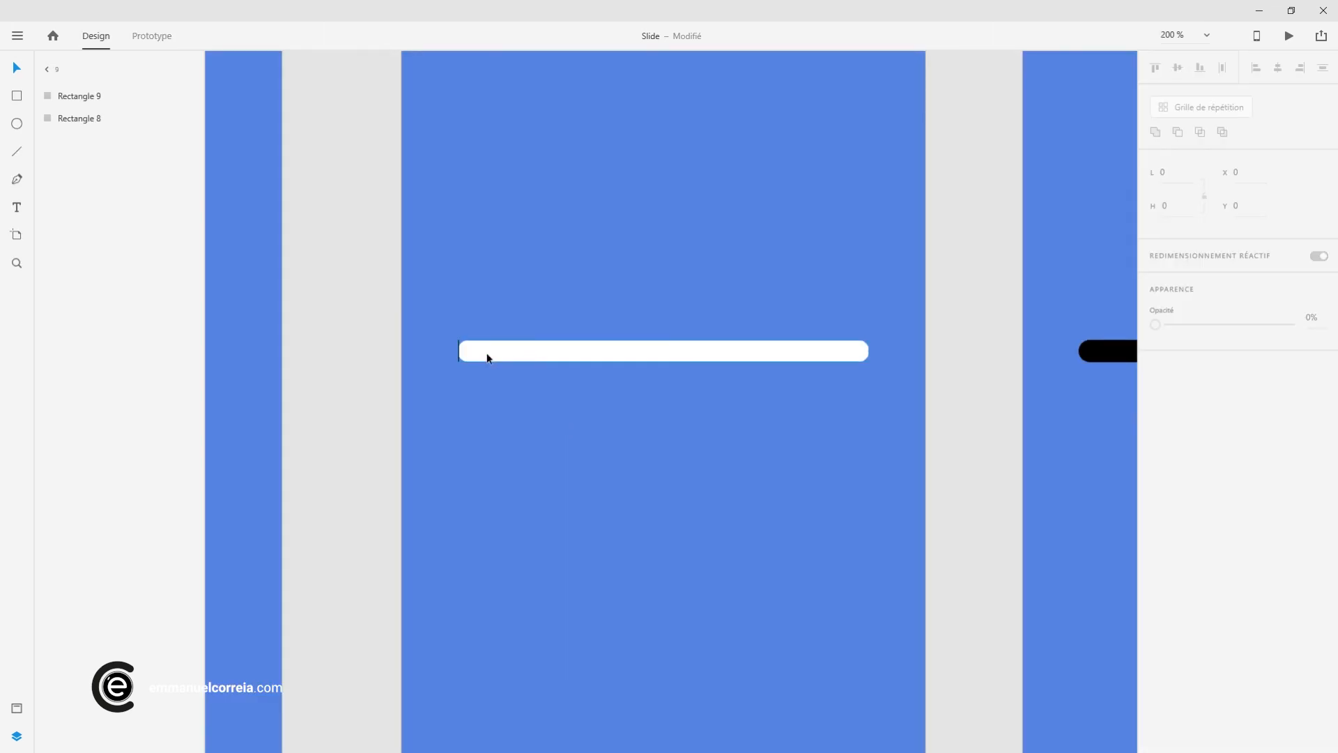
scroll(458, 374, up, 5)
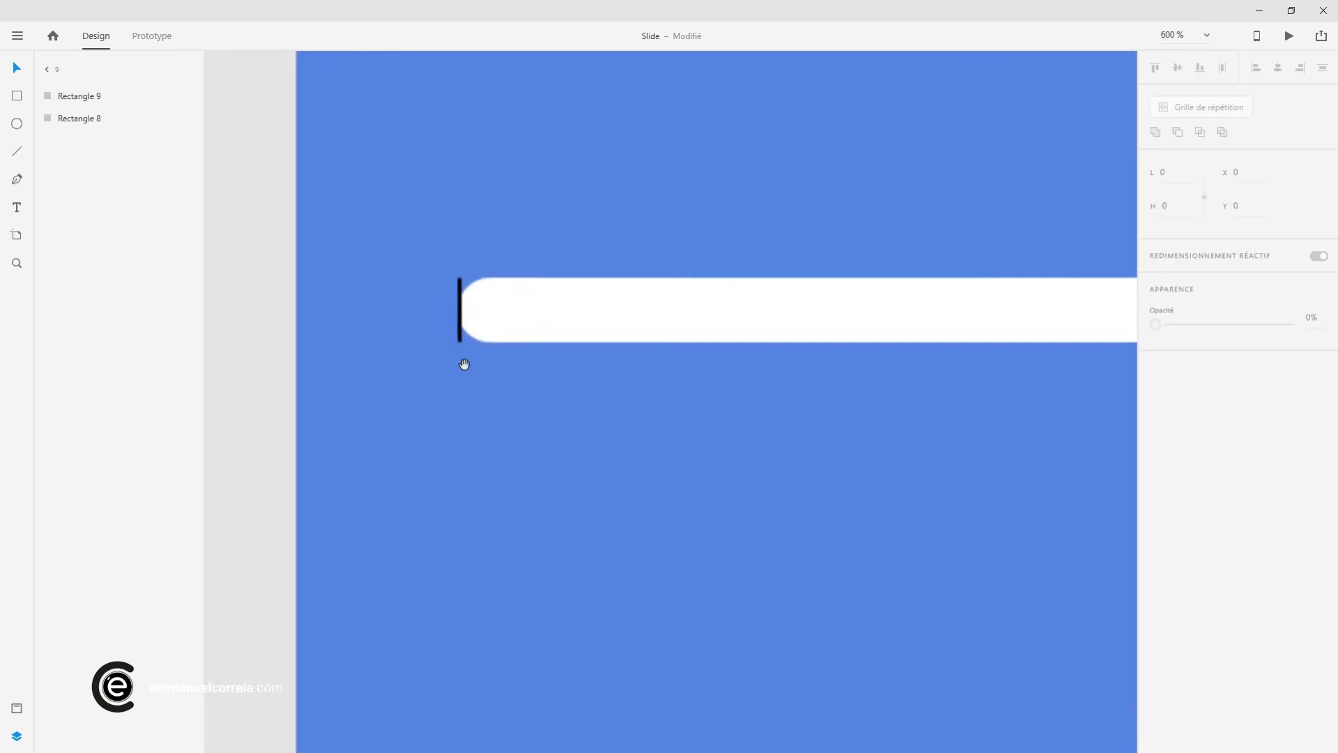
scroll(509, 338, down, 7)
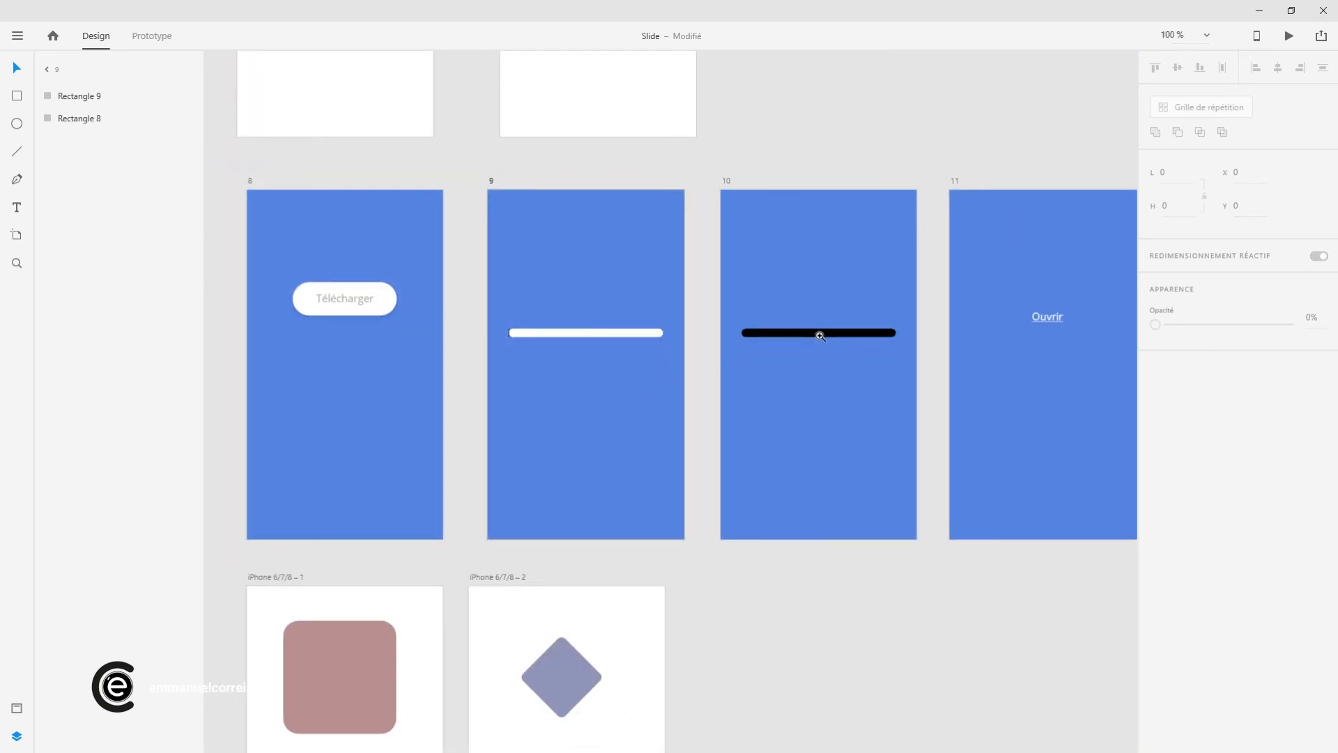
Move the black progress bar on artboard 10 down to Y 285 to uncover the white bar, and undo the move
scroll(820, 338, up, 4)
click(819, 335)
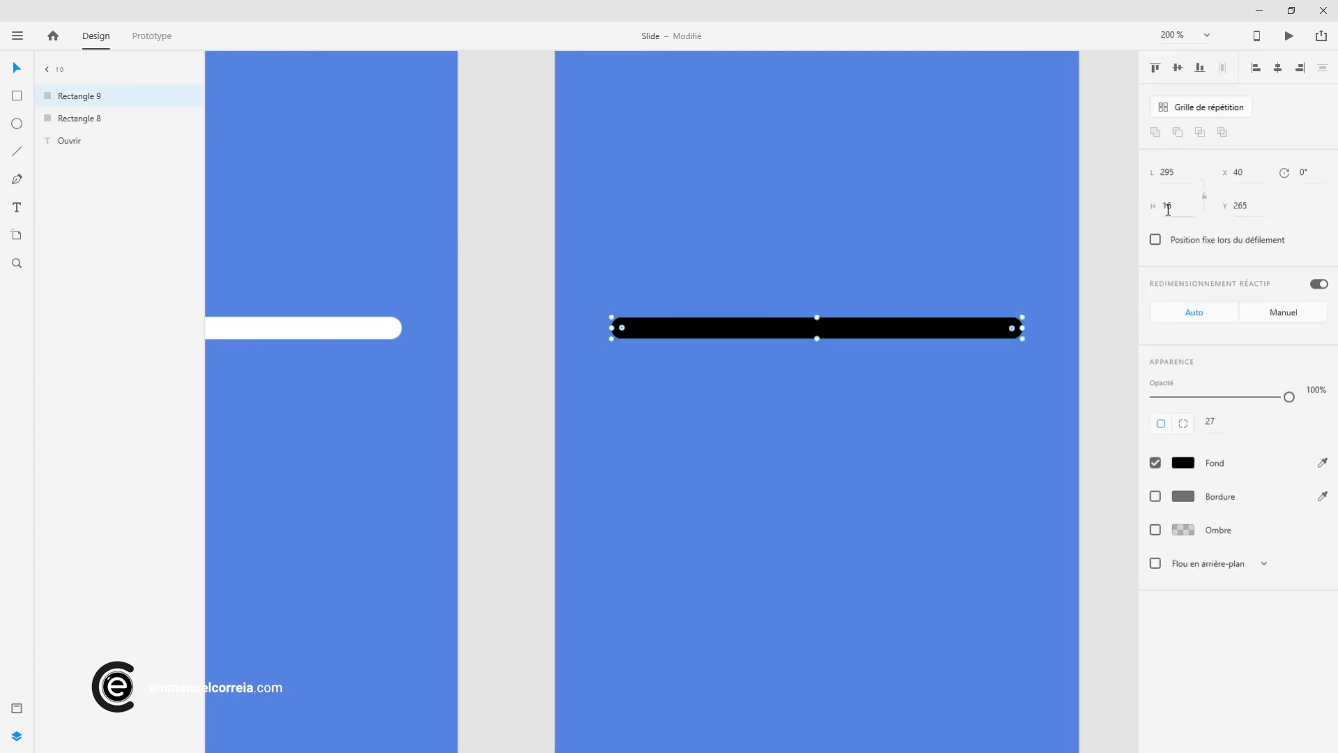
drag(901, 342, 900, 364)
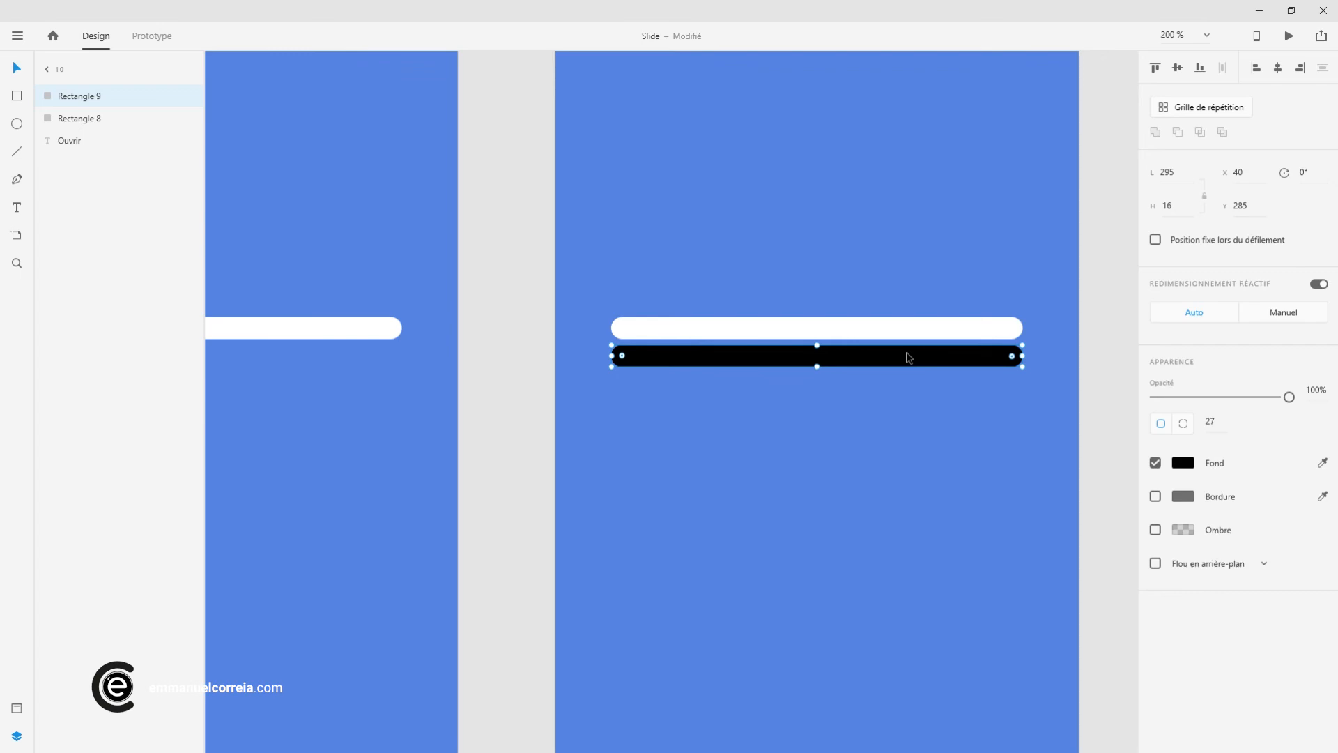
key(ctrl+z)
scroll(876, 364, down, 5)
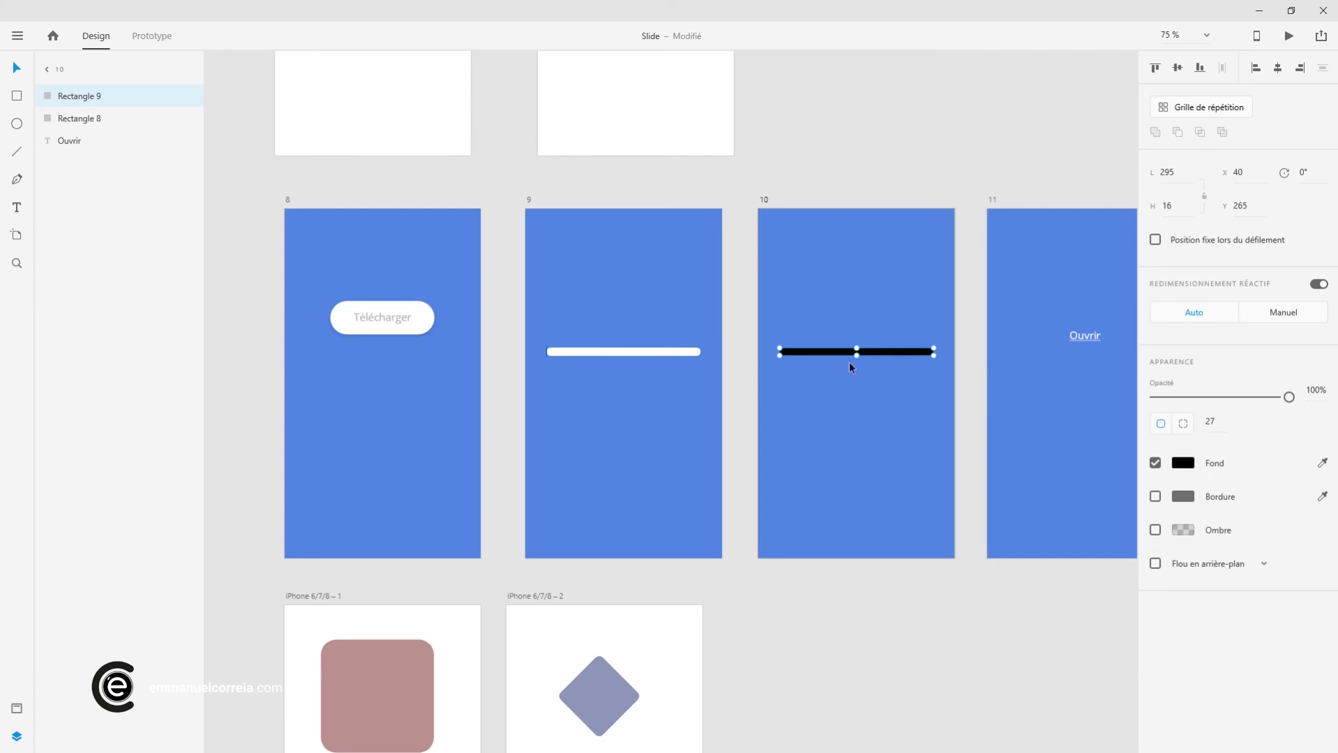
click(972, 268)
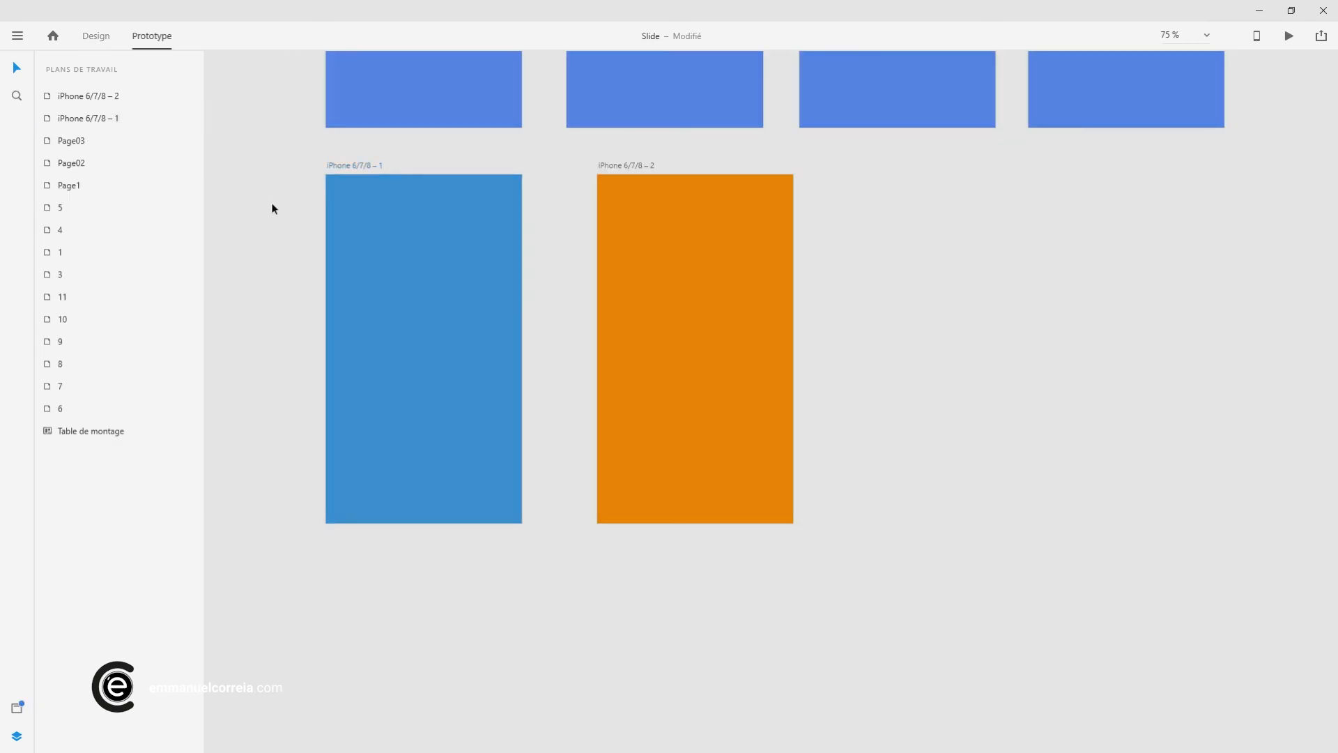
Link iPhone 6/7/8 – 1 to iPhone 6/7/8 – 2 with a Glisser vers la gauche transition, Magnétisme easing and a 0,8 s duration
click(336, 169)
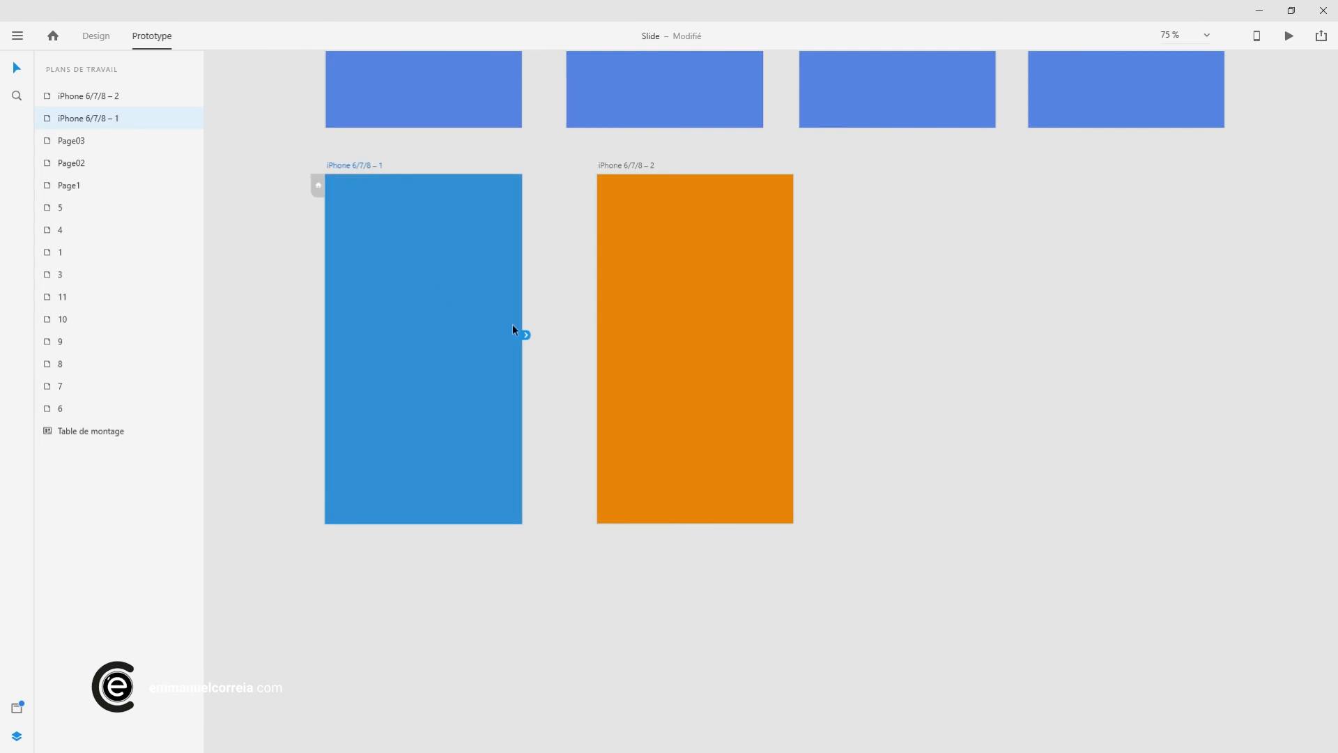
drag(586, 379, 628, 381)
click(744, 594)
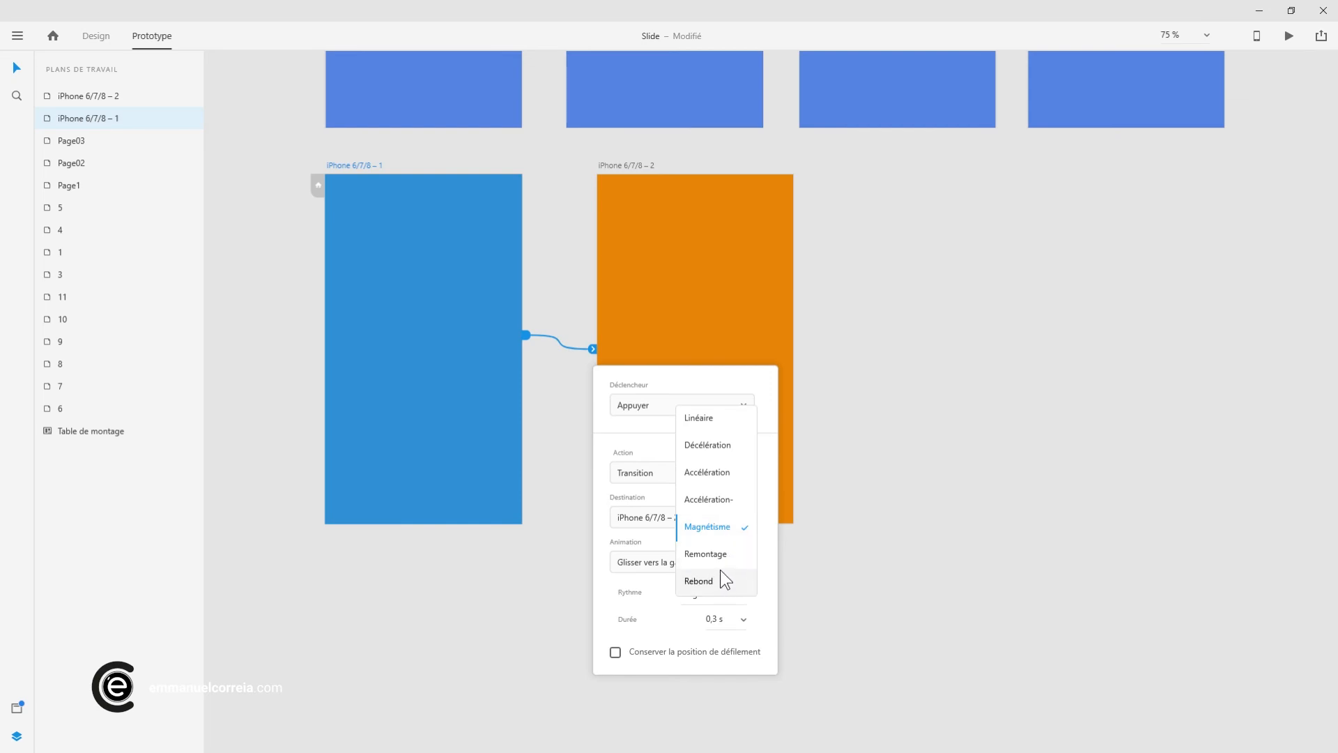
click(717, 527)
click(743, 619)
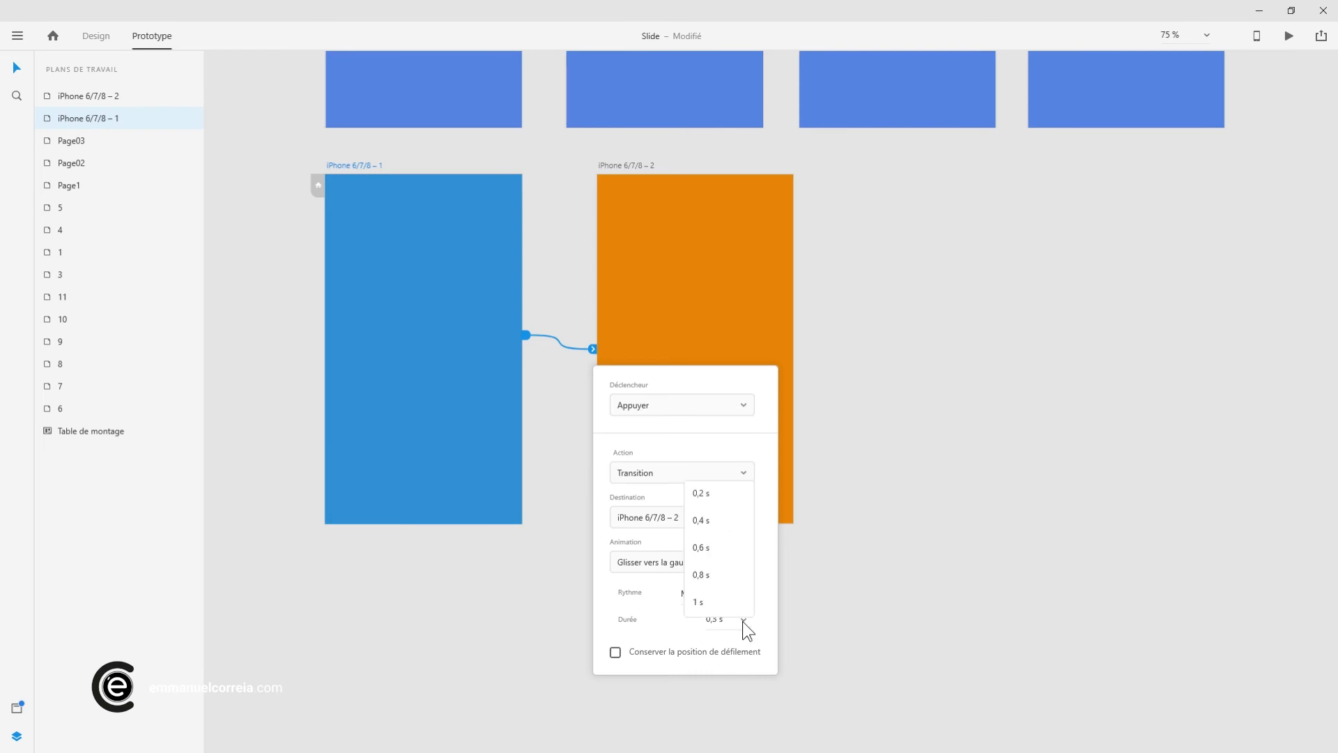
click(712, 579)
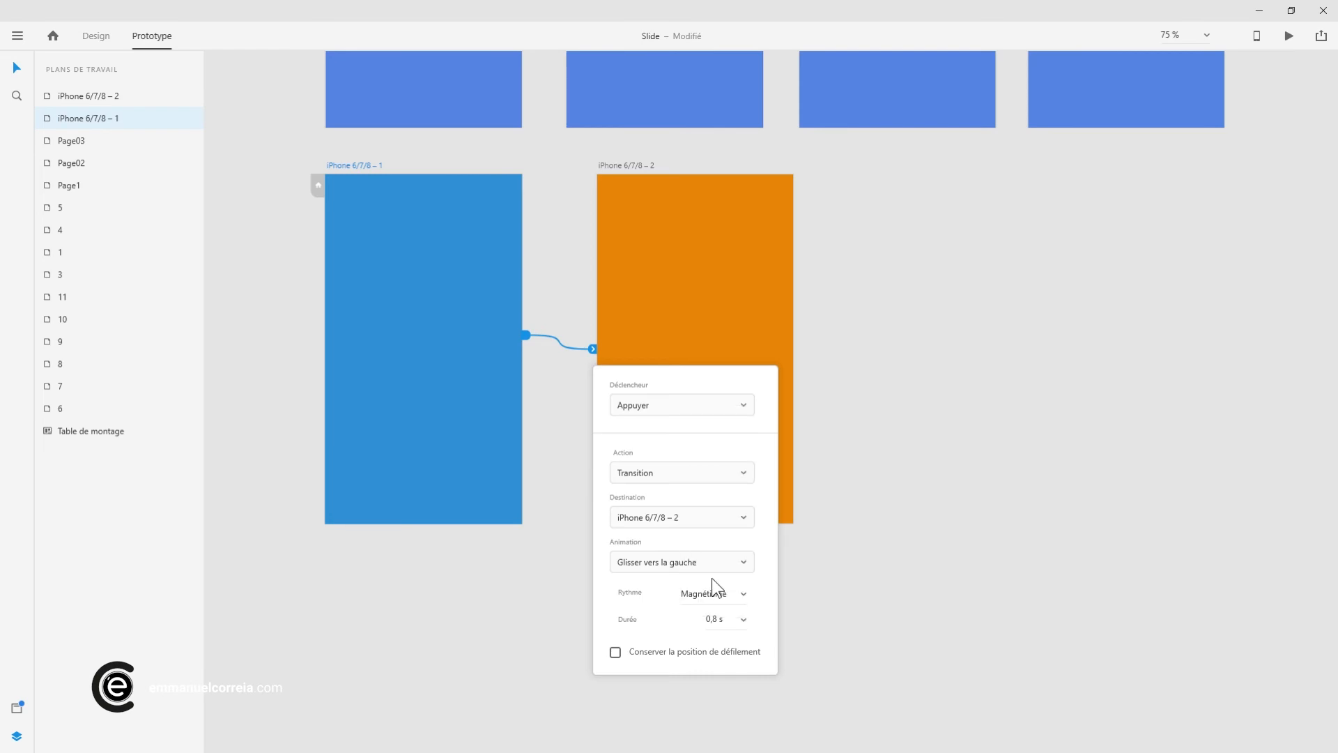
Link iPhone 6/7/8 – 2 back to iPhone 6/7/8 – 1 with a Glisser vers la droite transition
click(645, 270)
drag(798, 335, 515, 418)
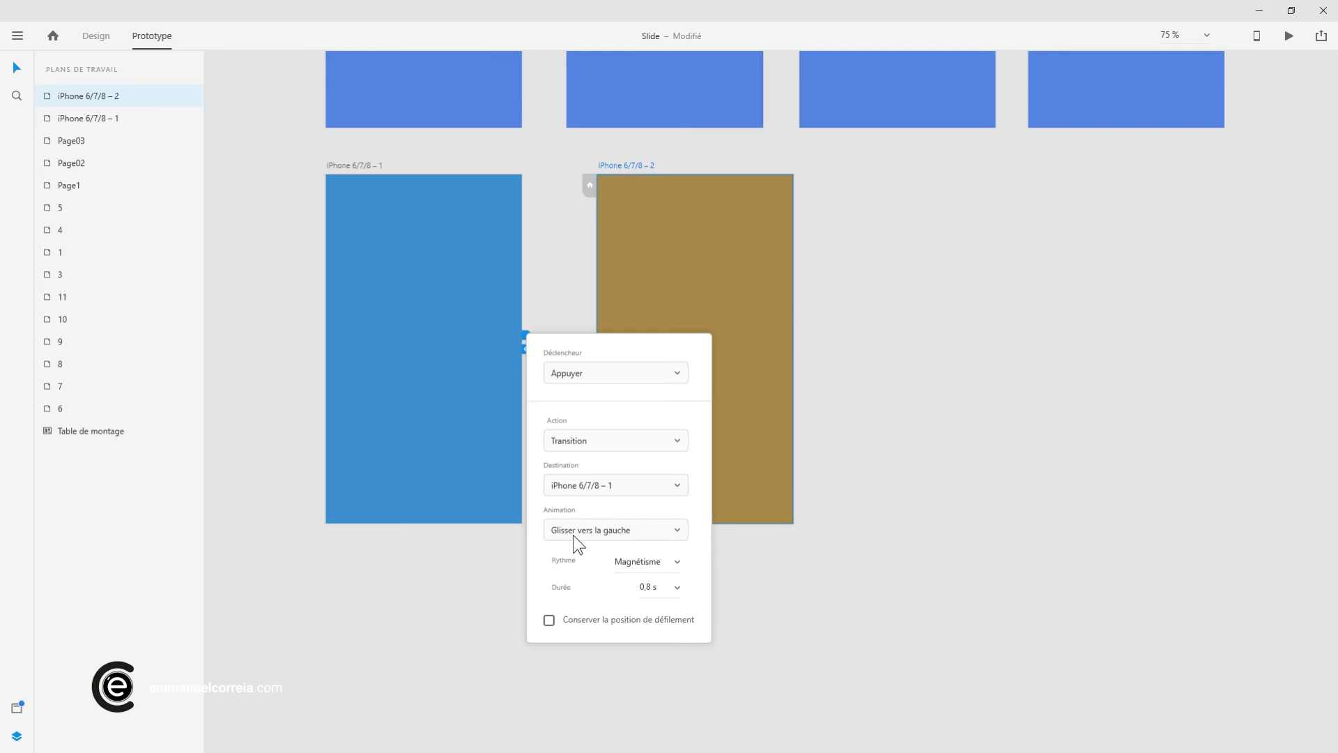
click(671, 531)
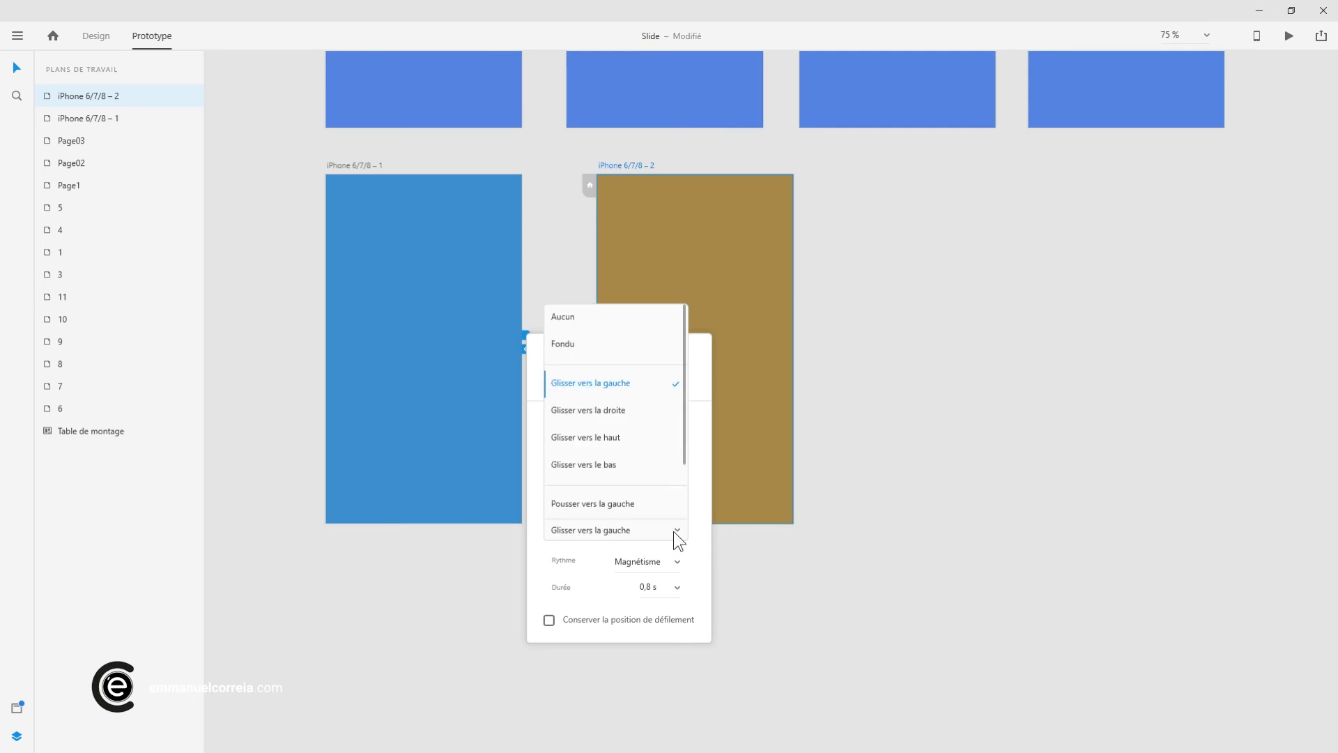
click(620, 415)
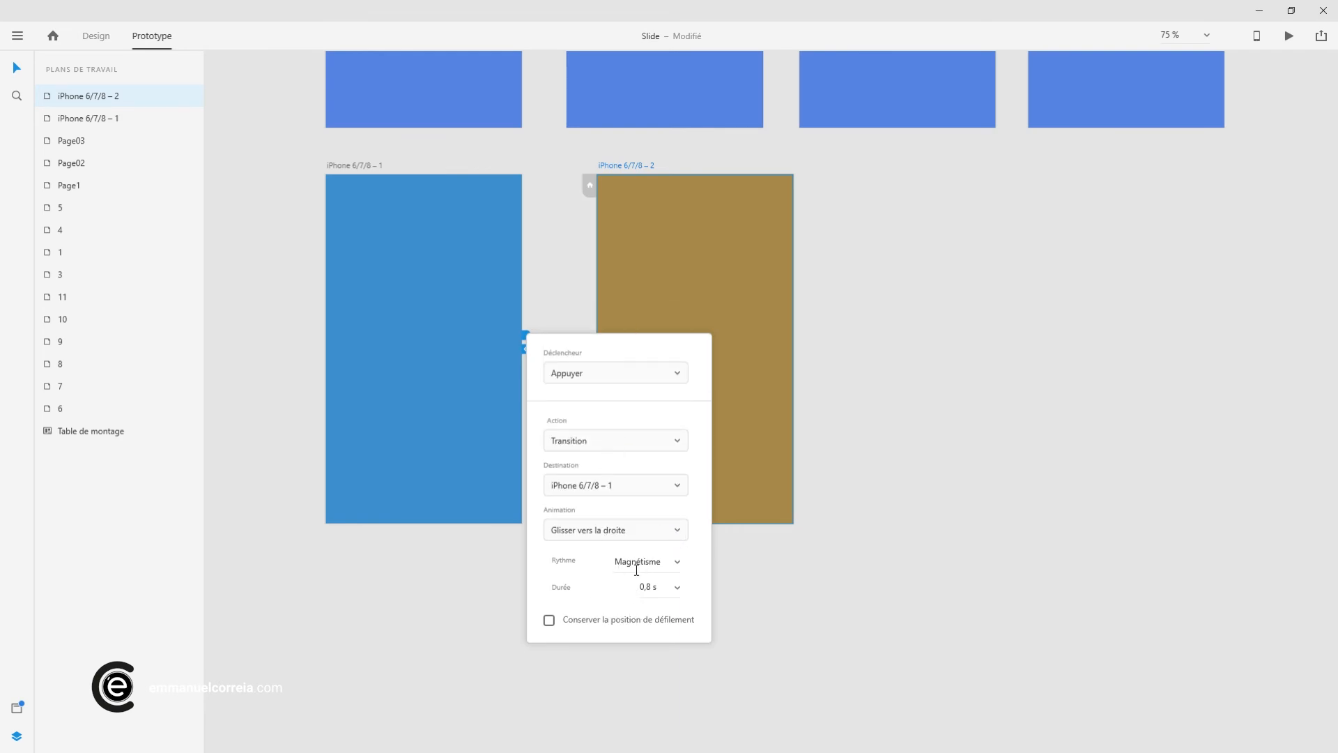
click(843, 439)
Preview the slide transitions from iPhone 6/7/8 – 1, switching between the blue and orange screens several times, and close the preview
click(346, 165)
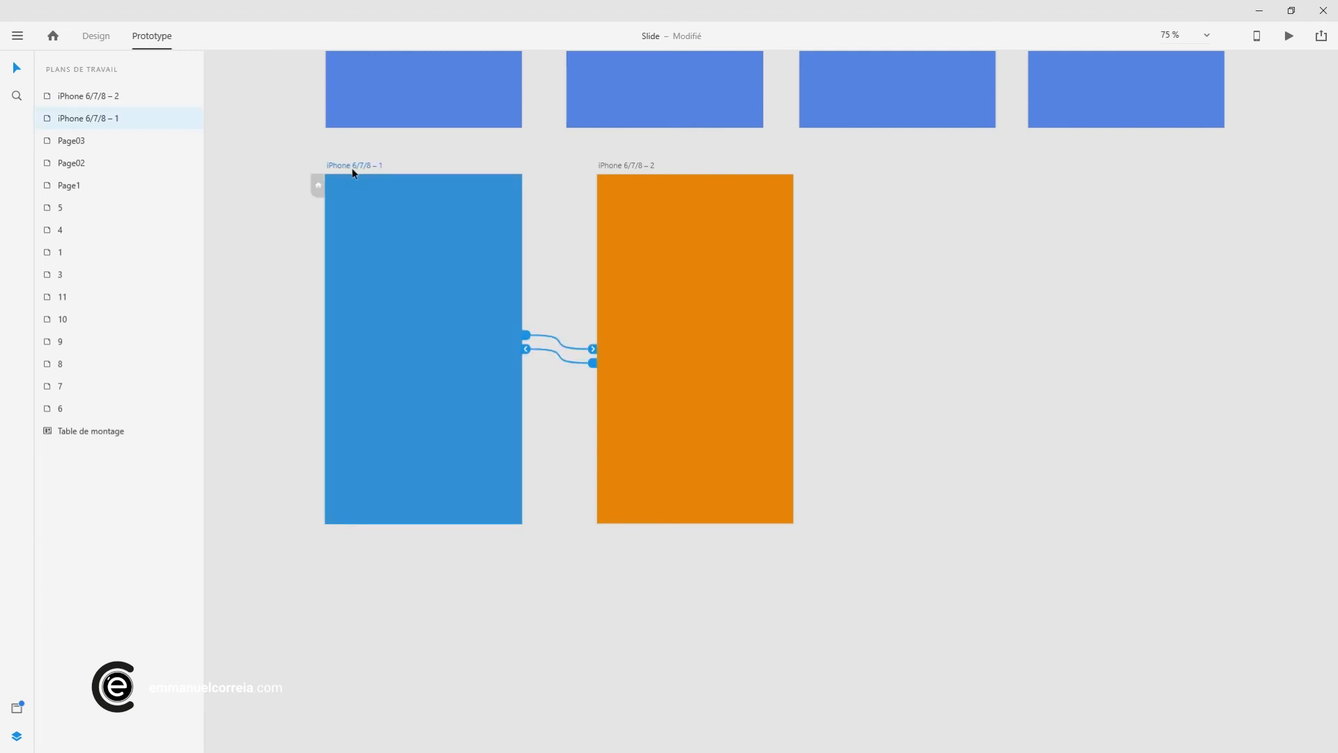
click(1289, 36)
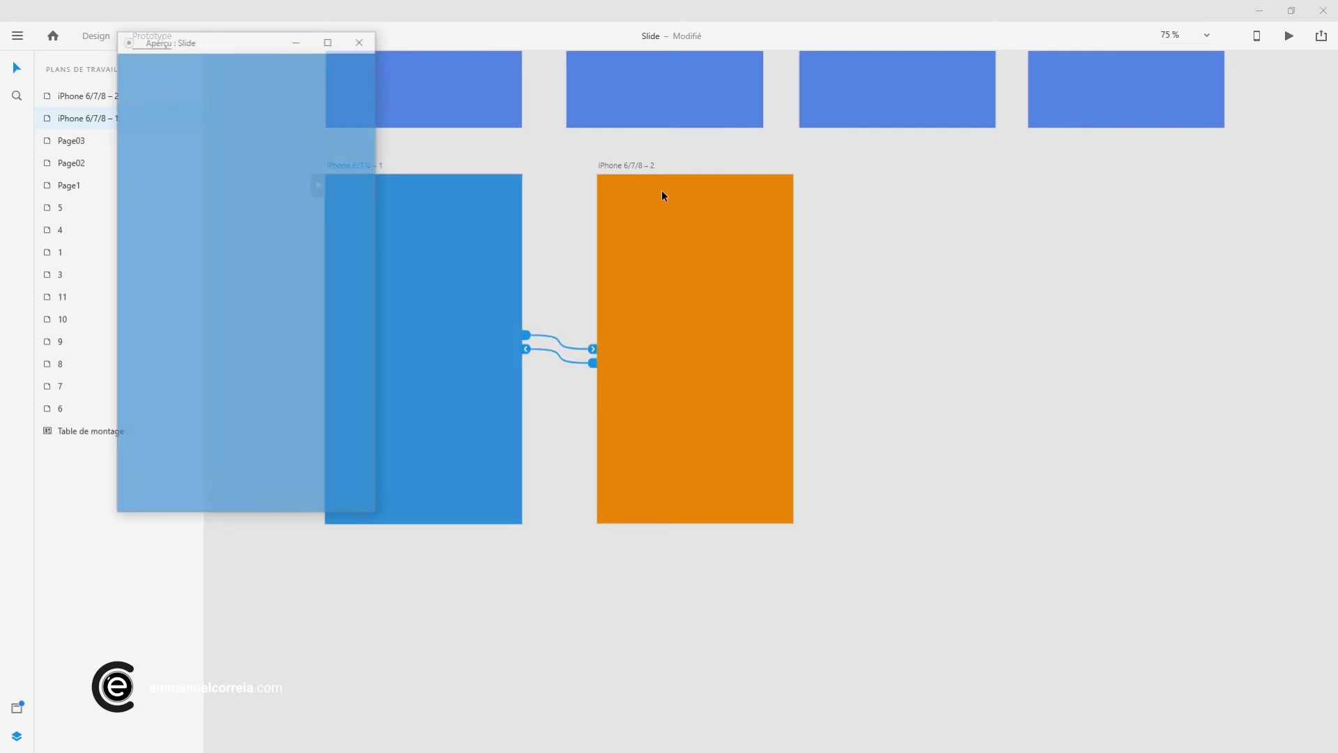
drag(229, 36, 728, 152)
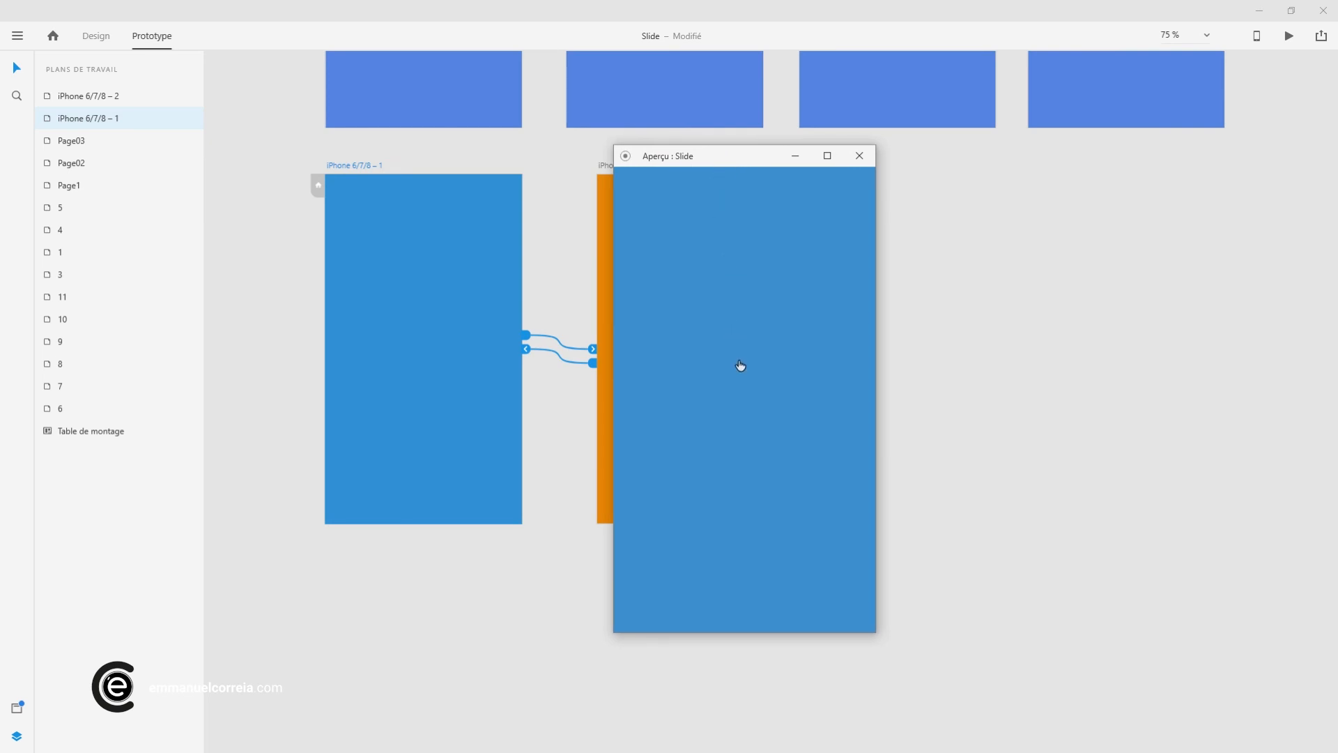
click(741, 365)
click(740, 365)
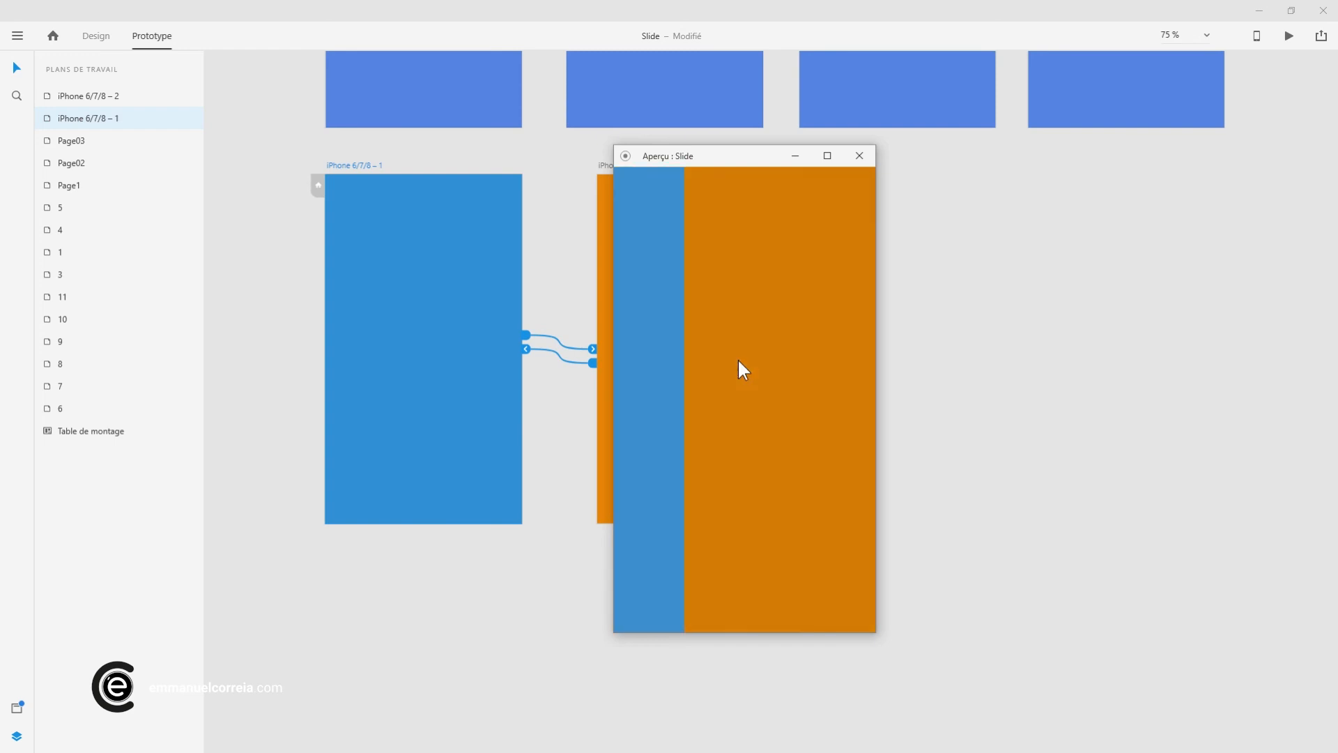
click(741, 367)
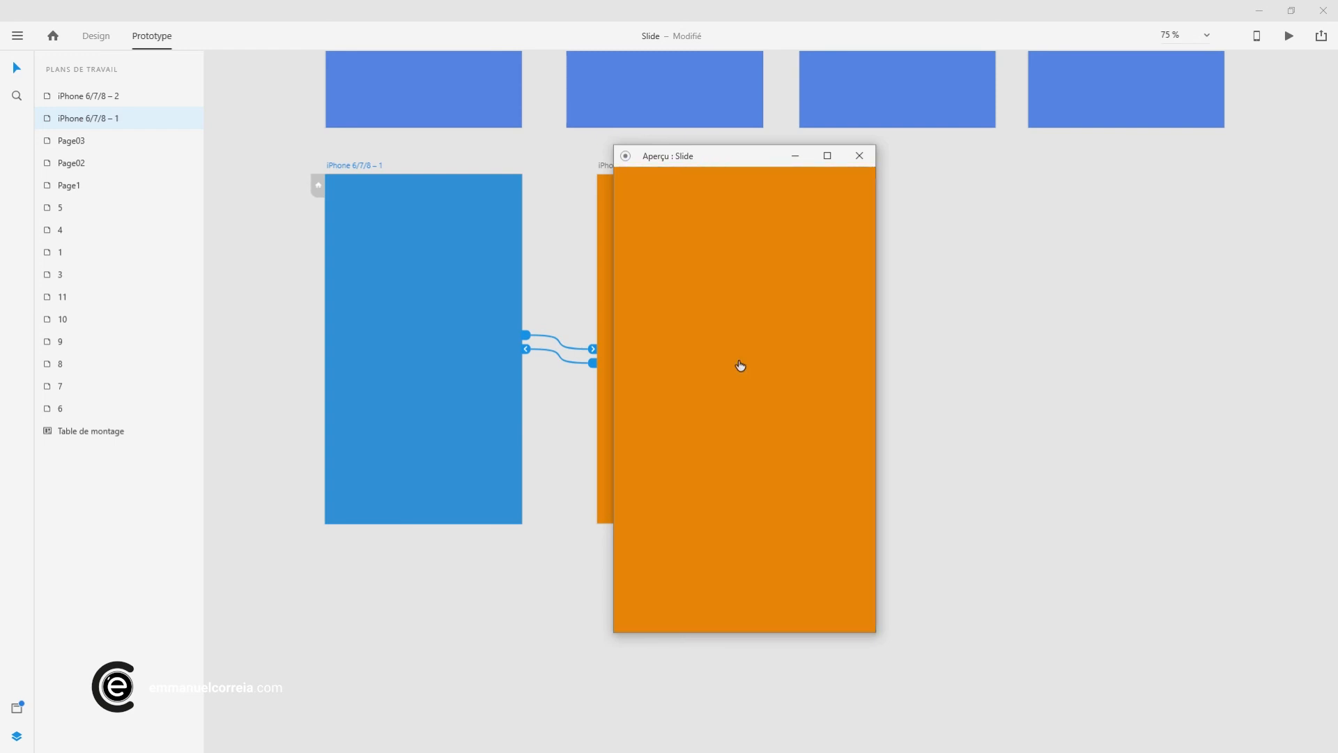
click(740, 365)
click(740, 365)
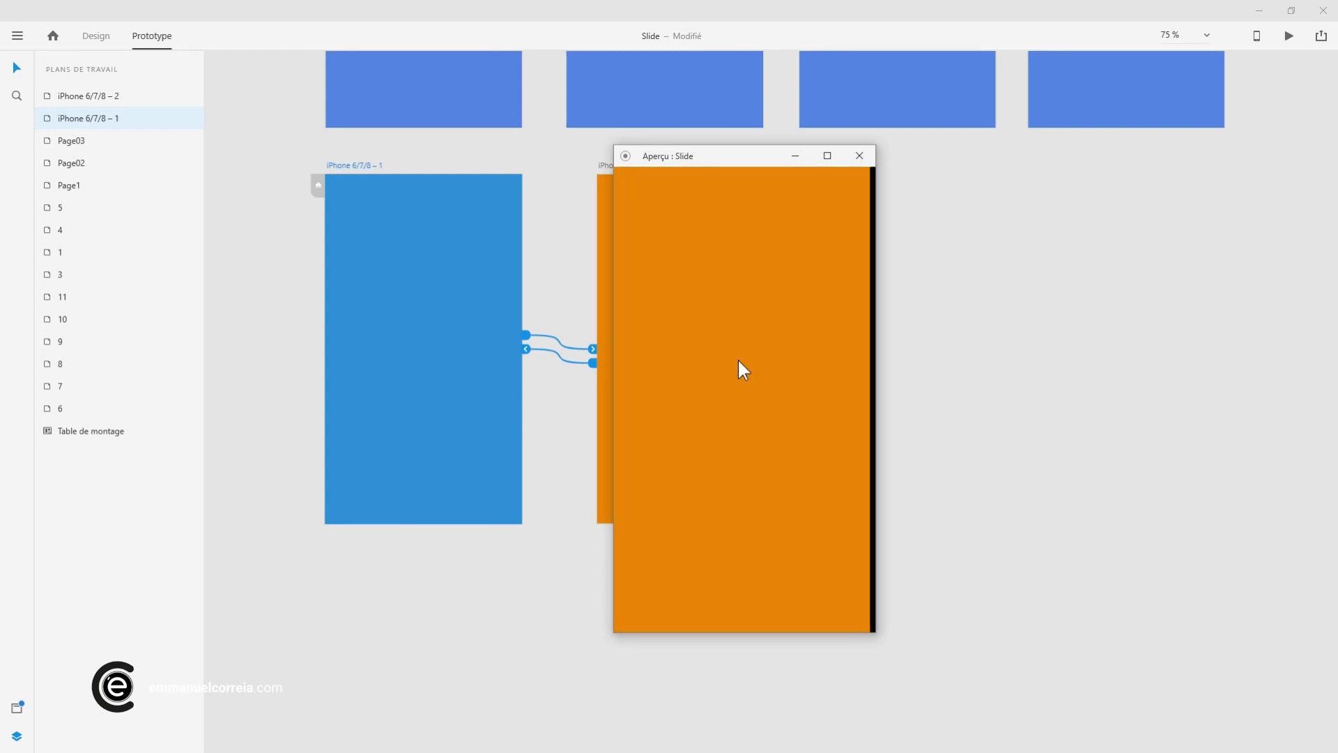
click(739, 361)
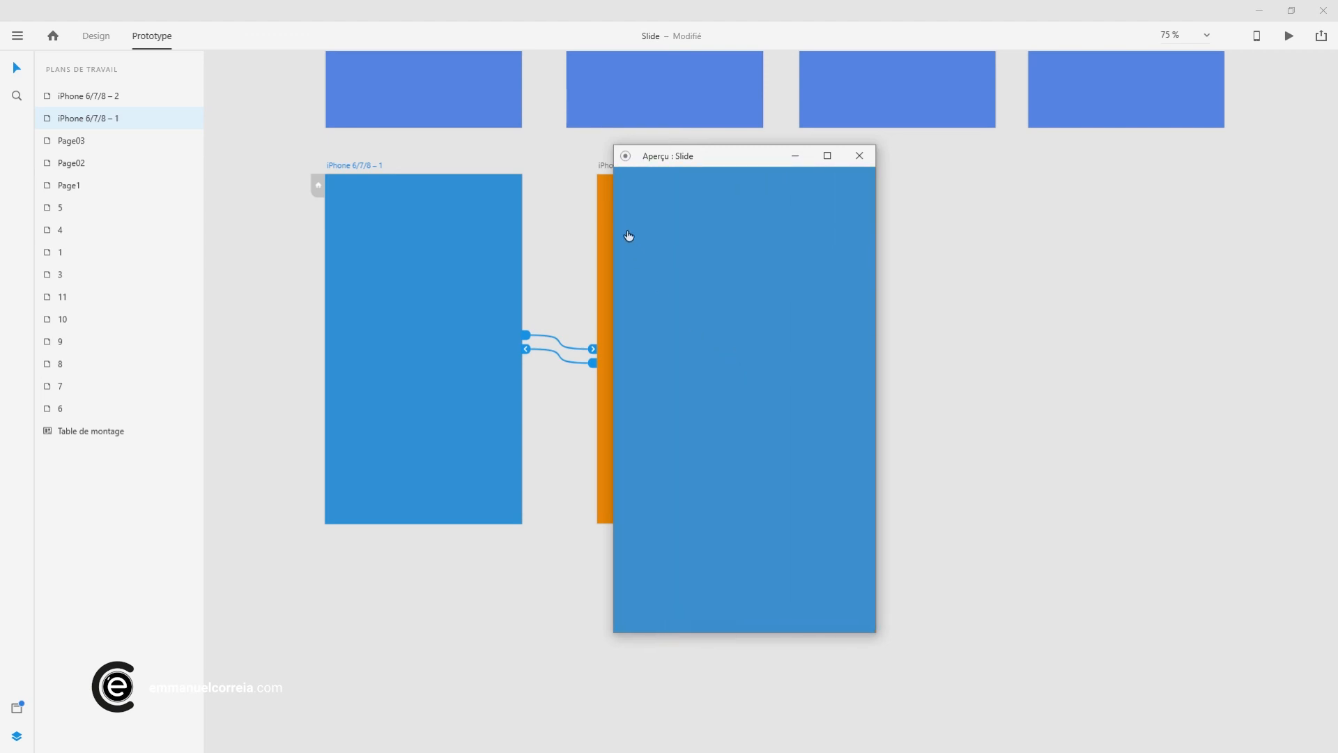
click(671, 323)
click(671, 328)
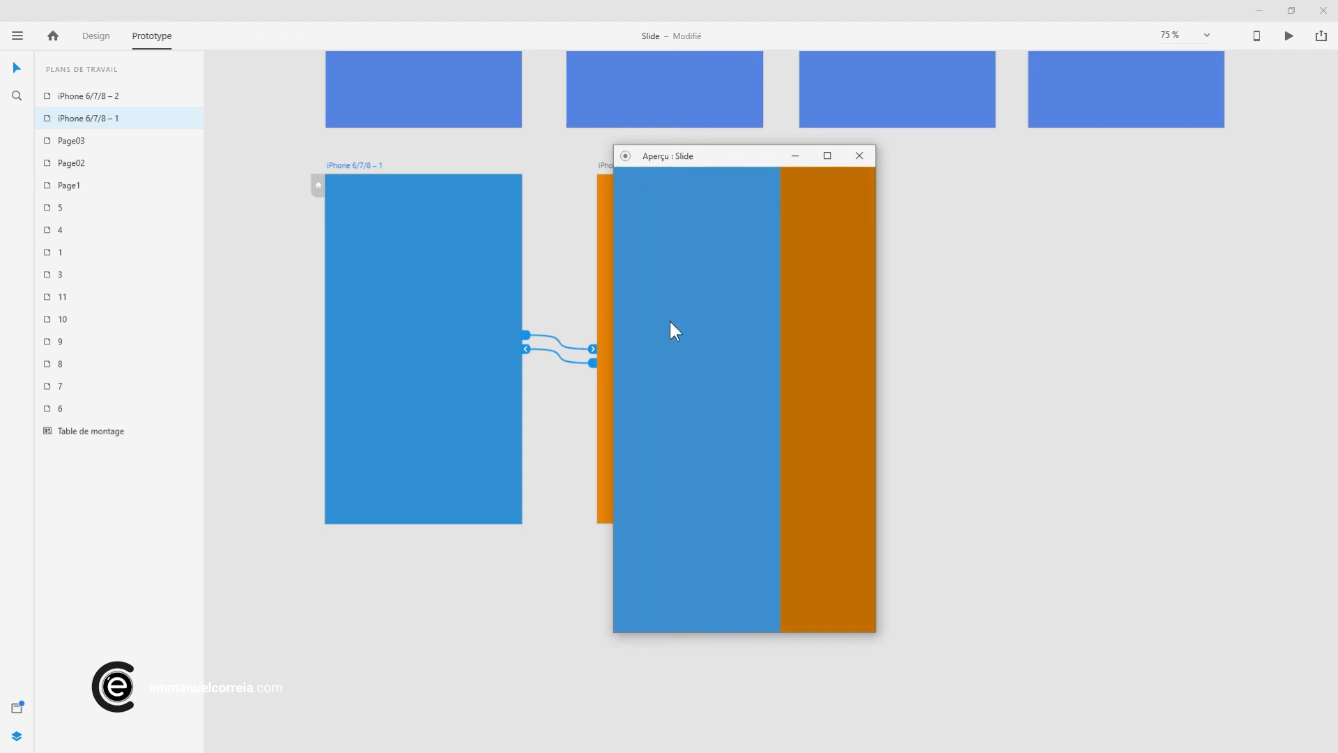
key(Escape)
Set the easing of the link from iPhone 6/7/8 – 1 to iPhone 6/7/8 – 2 to Remontage and check the return link's animation options
click(592, 353)
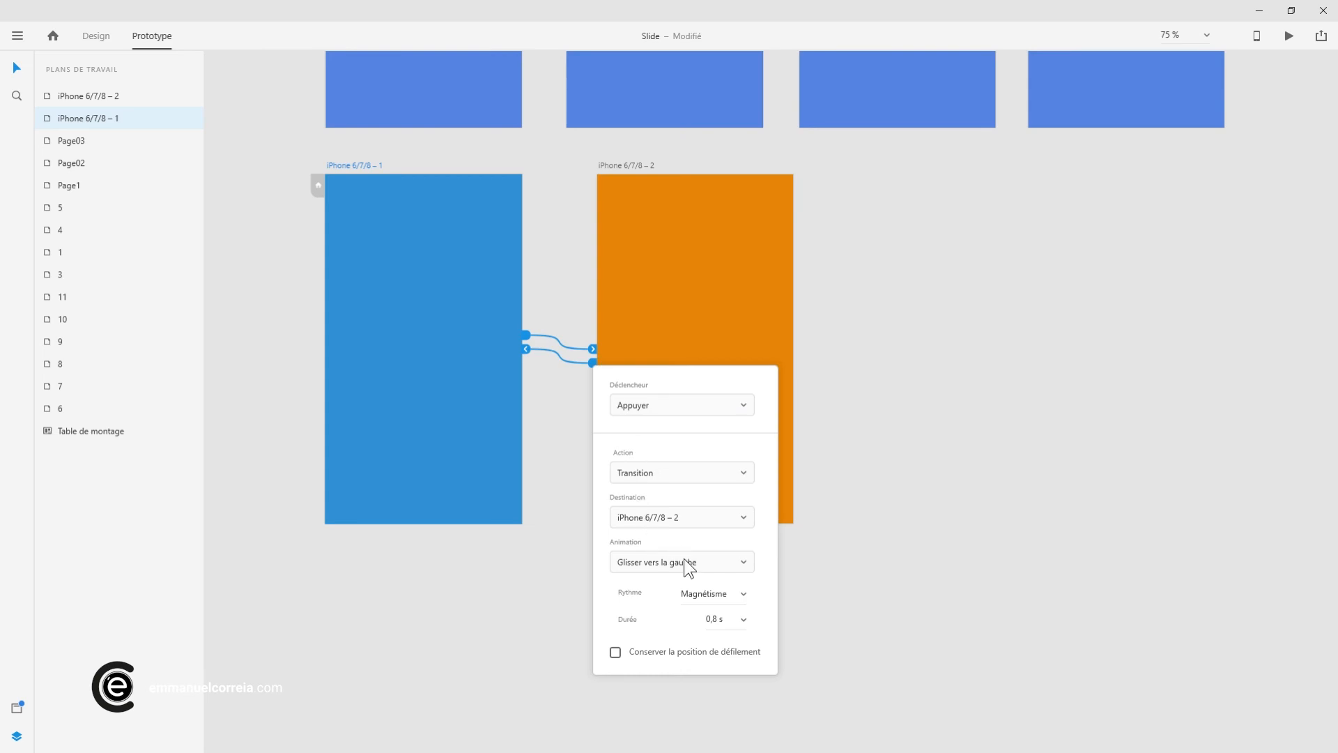
click(736, 593)
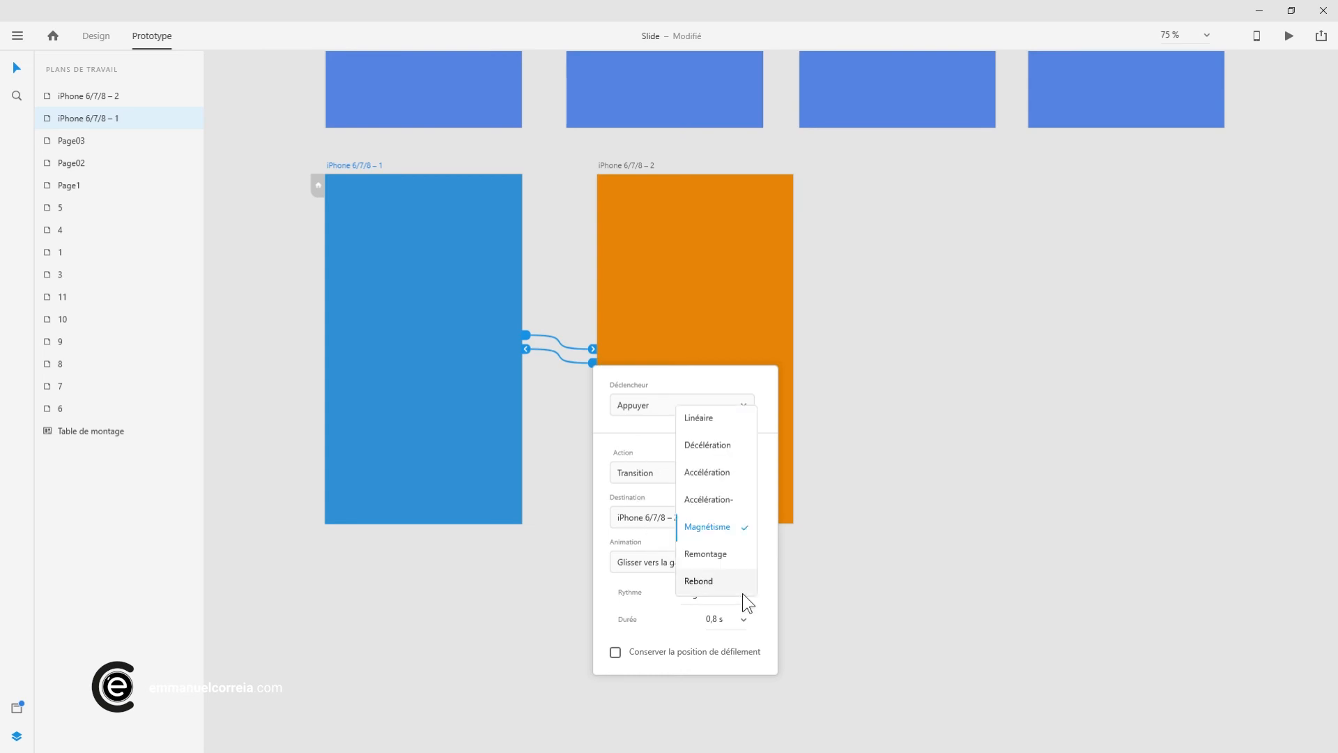
click(727, 556)
click(715, 336)
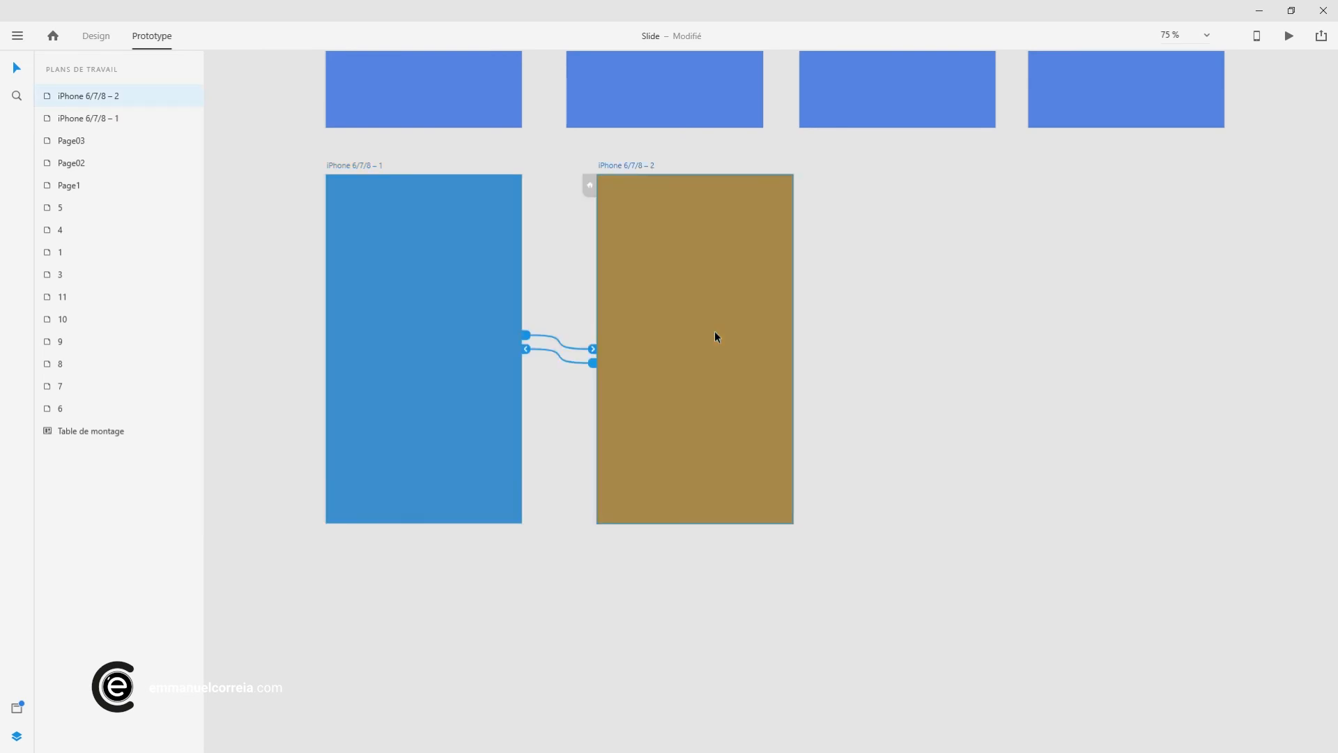
click(524, 348)
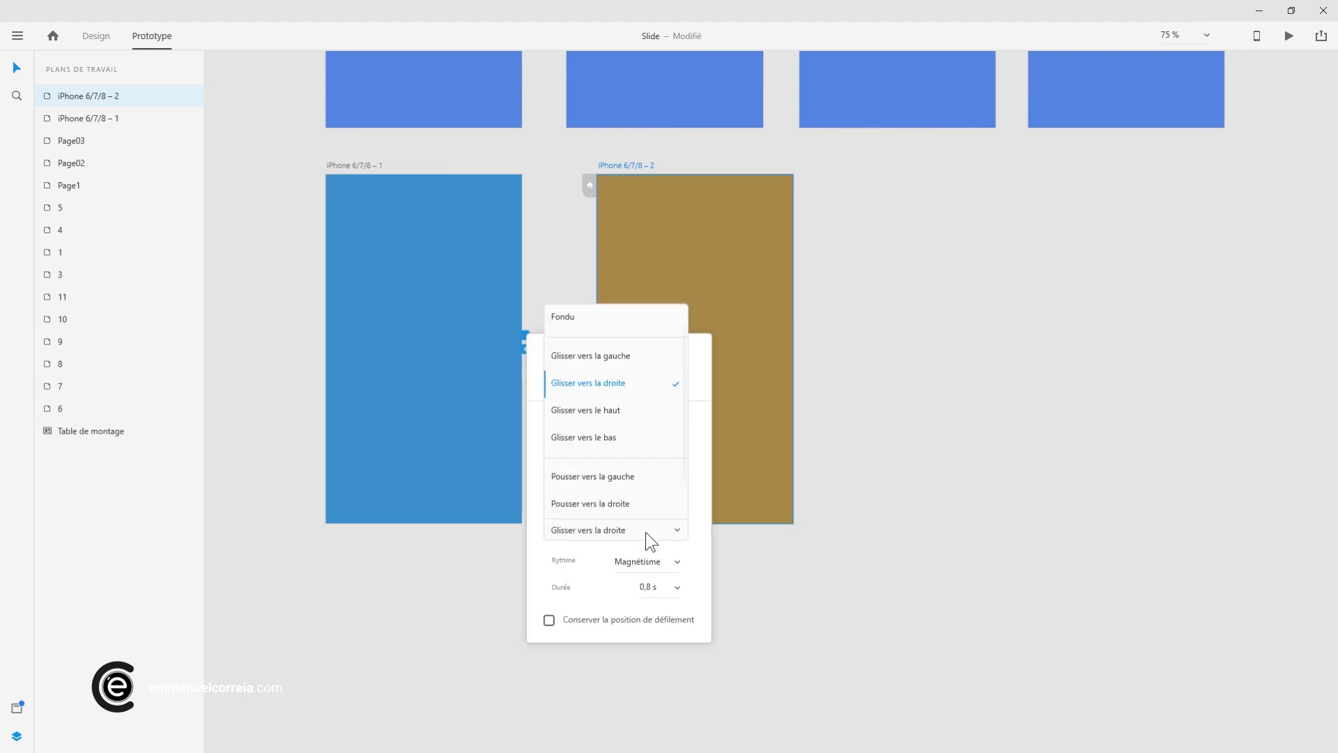
click(522, 241)
Preview the Remontage easing from iPhone 6/7/8 – 1 by switching between the blue and orange screens
click(369, 171)
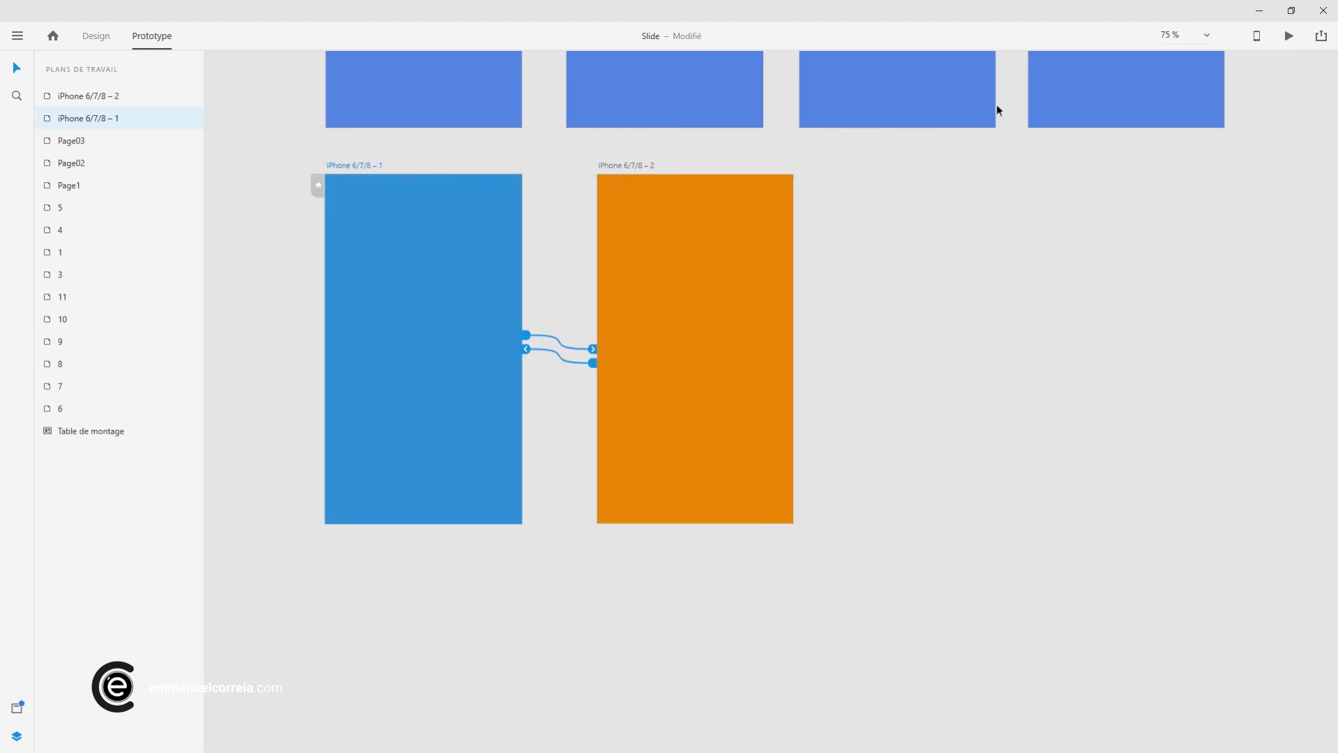
click(1290, 35)
click(291, 245)
drag(257, 41, 714, 173)
click(697, 342)
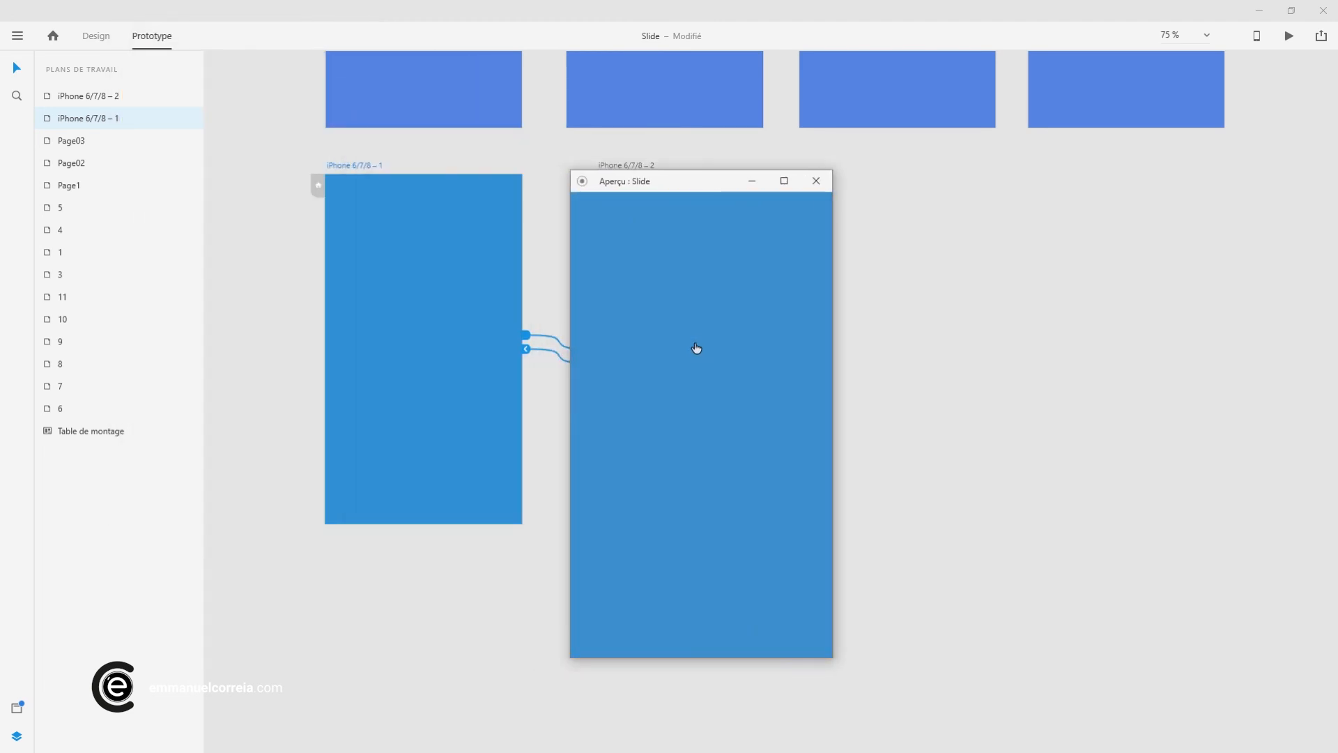
click(675, 349)
click(676, 305)
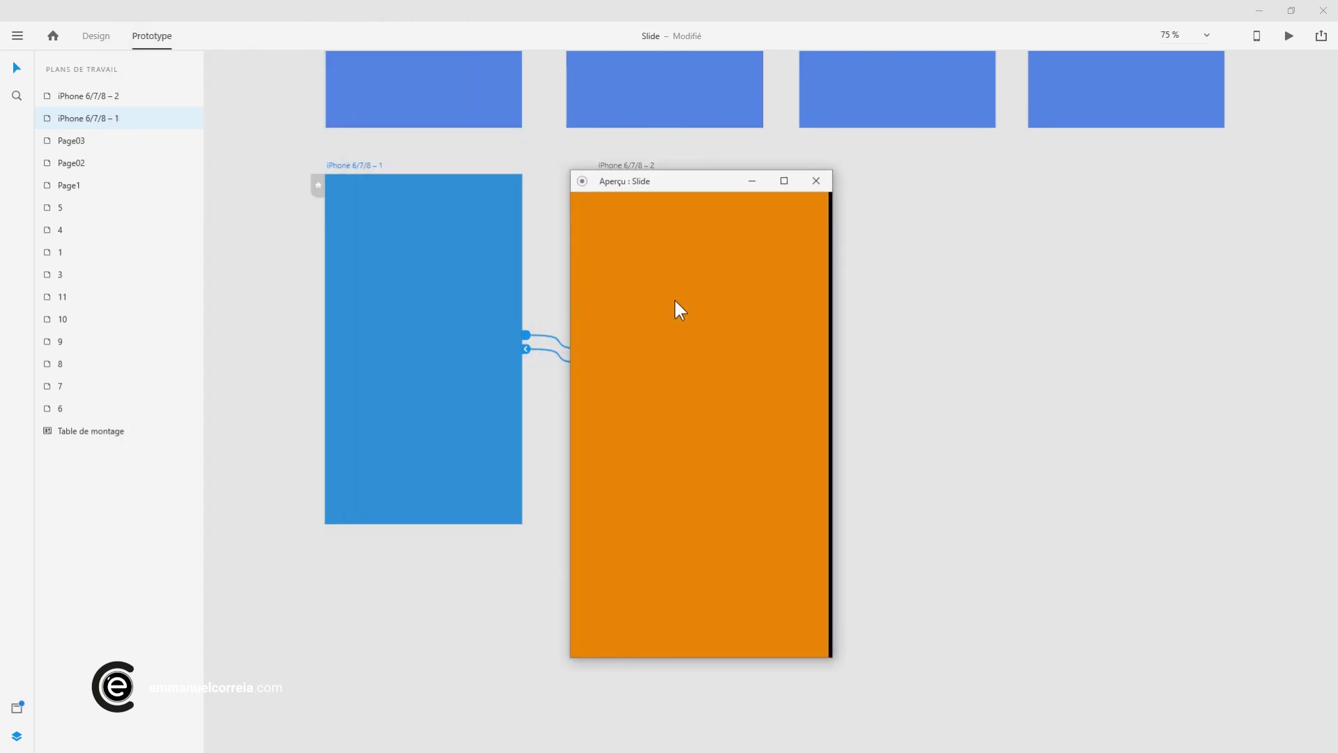
click(649, 303)
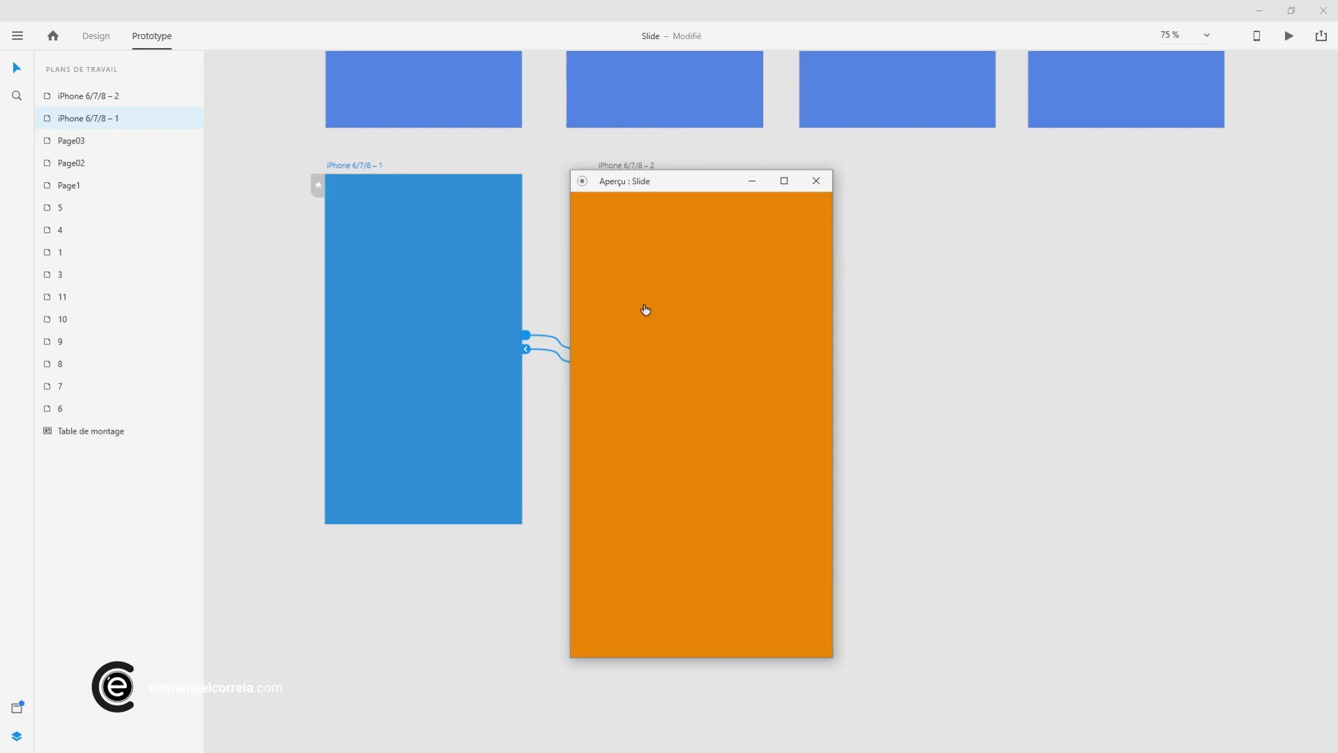
Replay the Remontage slide transition between the blue and orange screens several more times and close the preview
click(654, 328)
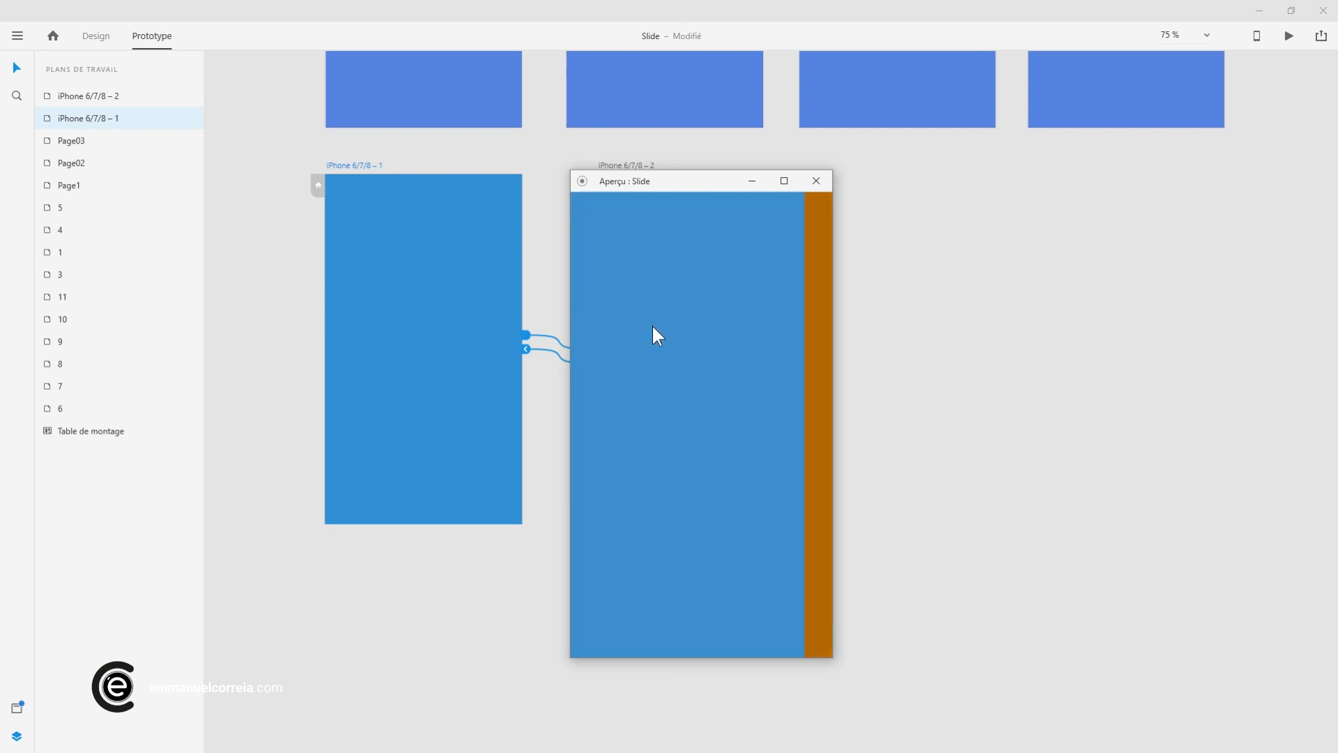
click(654, 328)
click(654, 331)
click(654, 331)
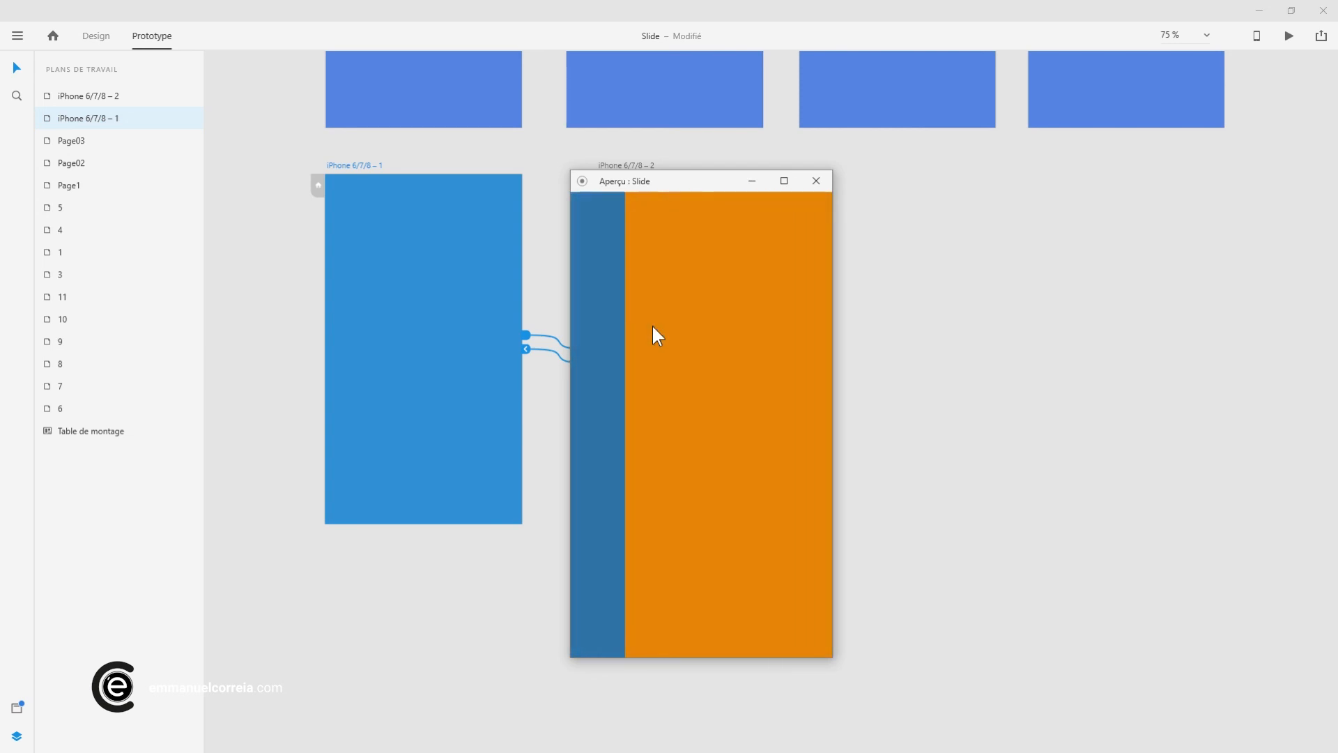
key(Escape)
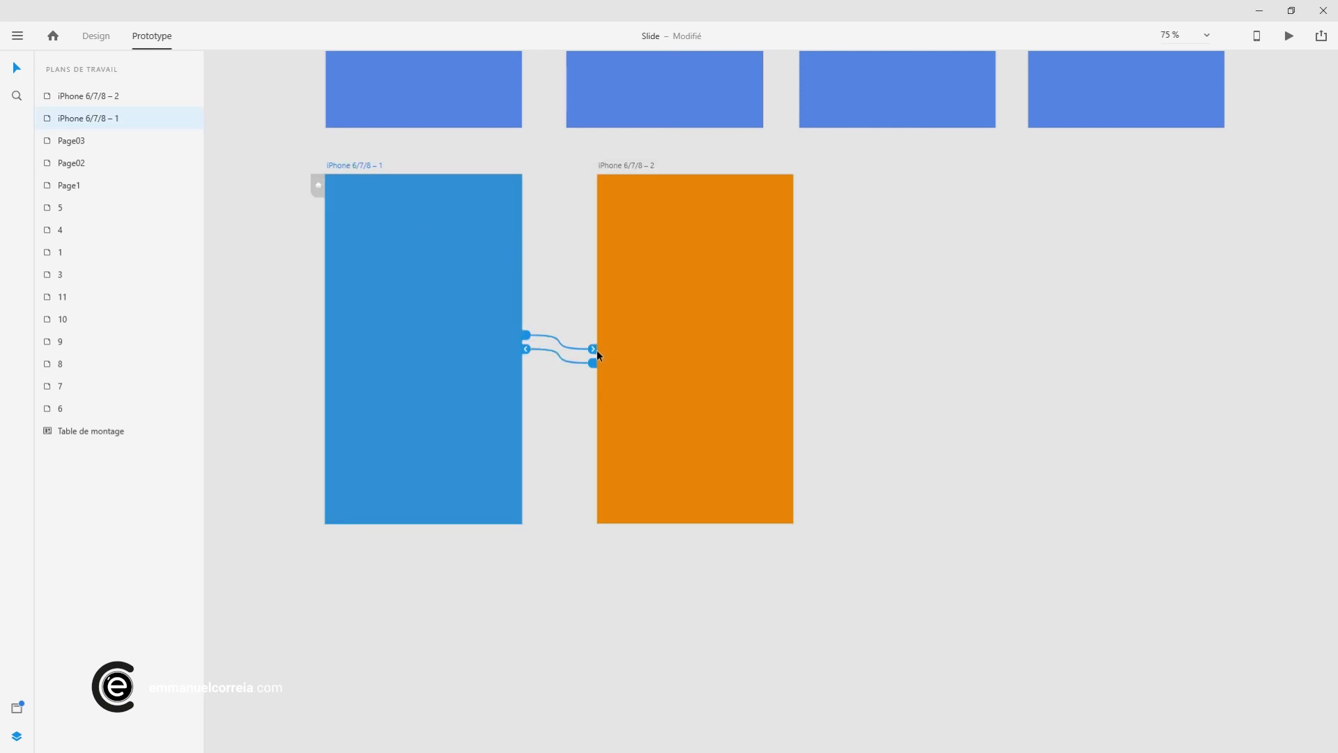
Change the easing of the slide transition between iPhone 6/7/8 – 1 and iPhone 6/7/8 – 2
click(594, 349)
click(733, 591)
click(725, 584)
click(701, 325)
click(712, 607)
click(717, 605)
Preview the changed slide transition by switching repeatedly between the blue and orange artboards
click(1288, 36)
click(686, 336)
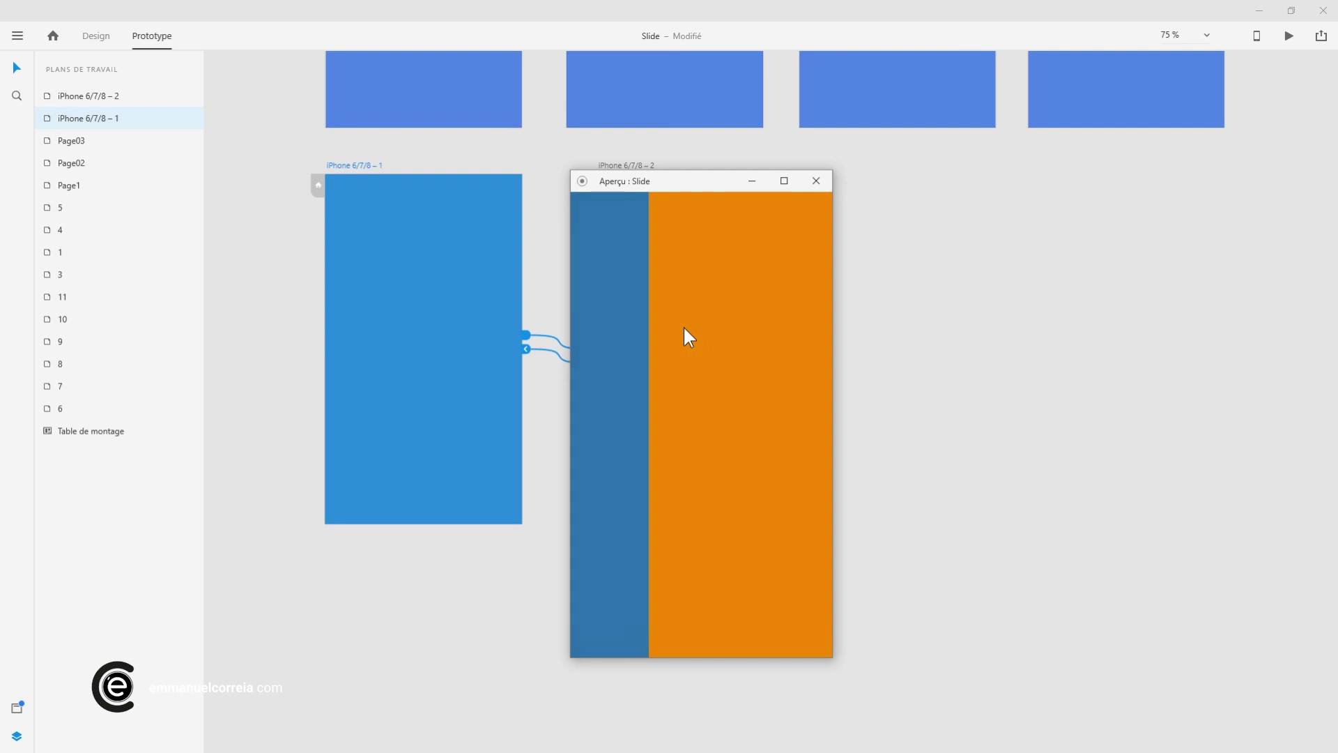
click(689, 337)
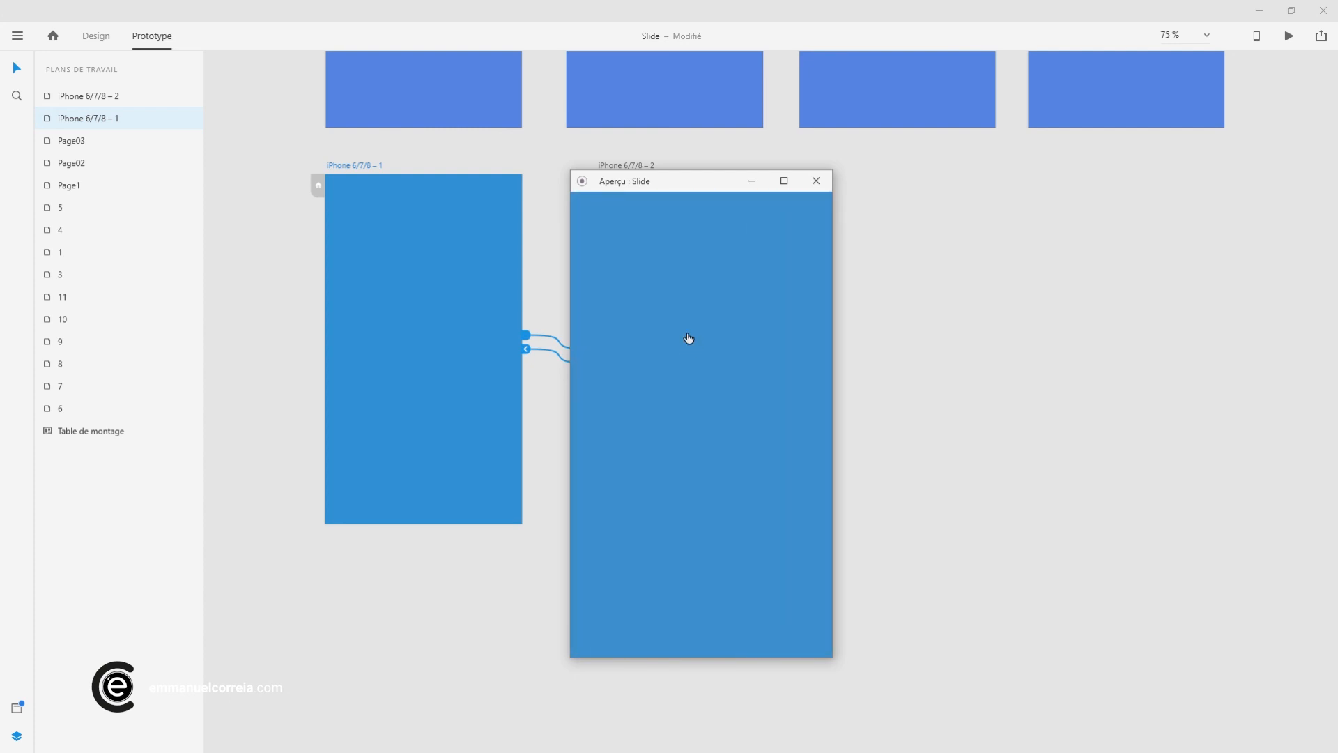
click(686, 333)
click(686, 333)
click(687, 334)
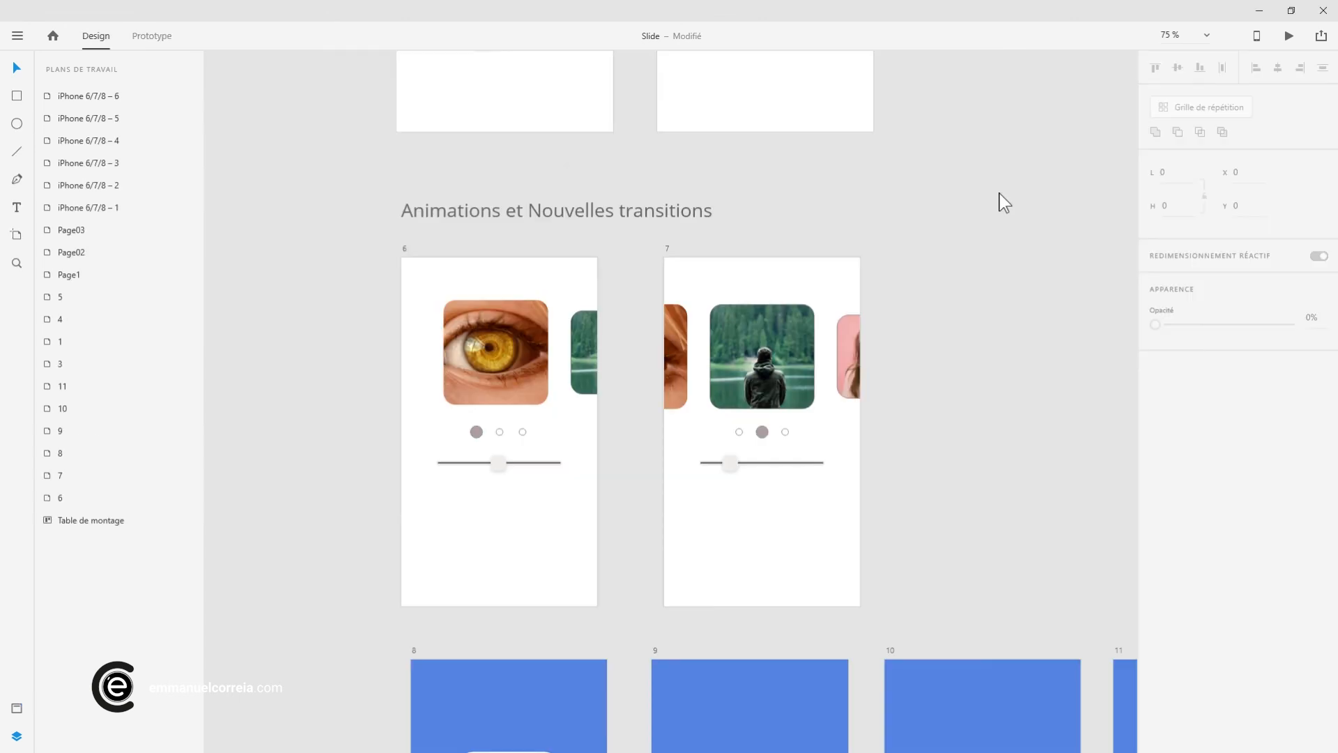
Show the prototype links of artboard 8 with the Télécharger button and start a preview from that artboard
scroll(899, 415, down, 1)
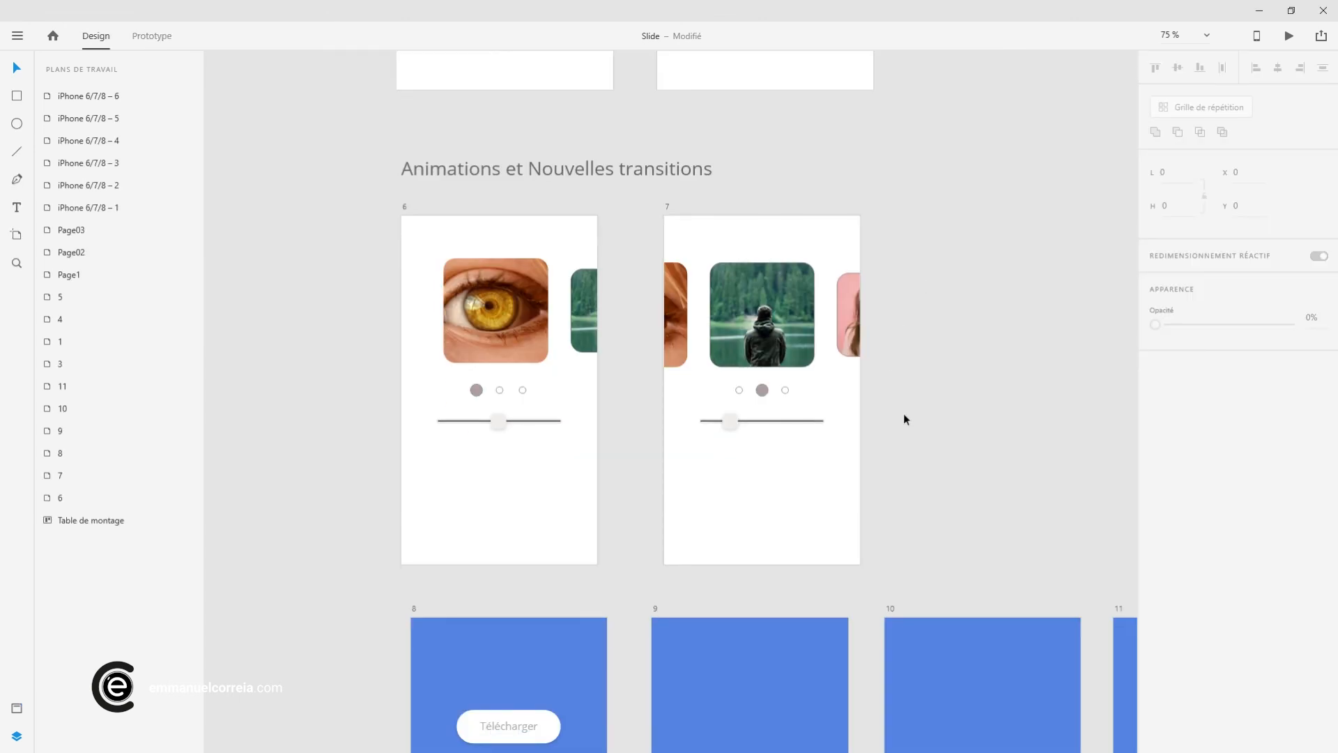
click(151, 36)
scroll(486, 565, down, 7)
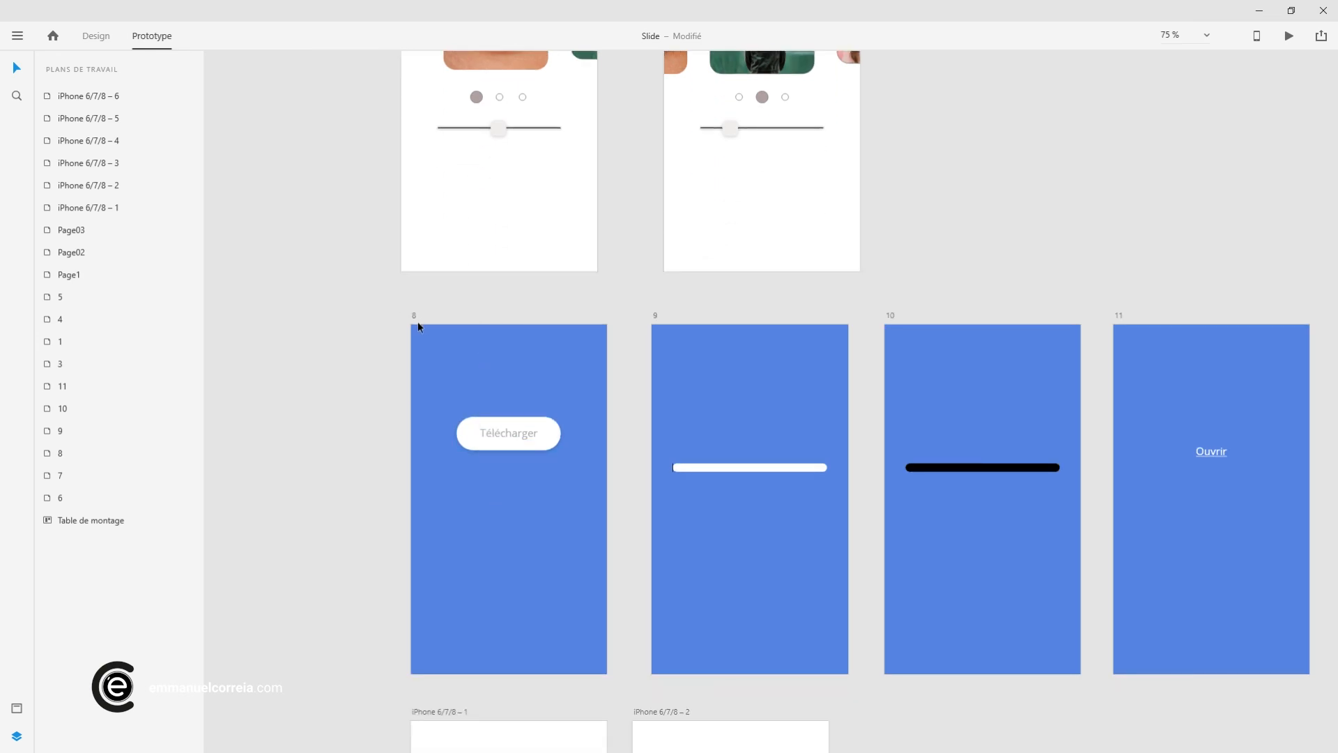
click(418, 327)
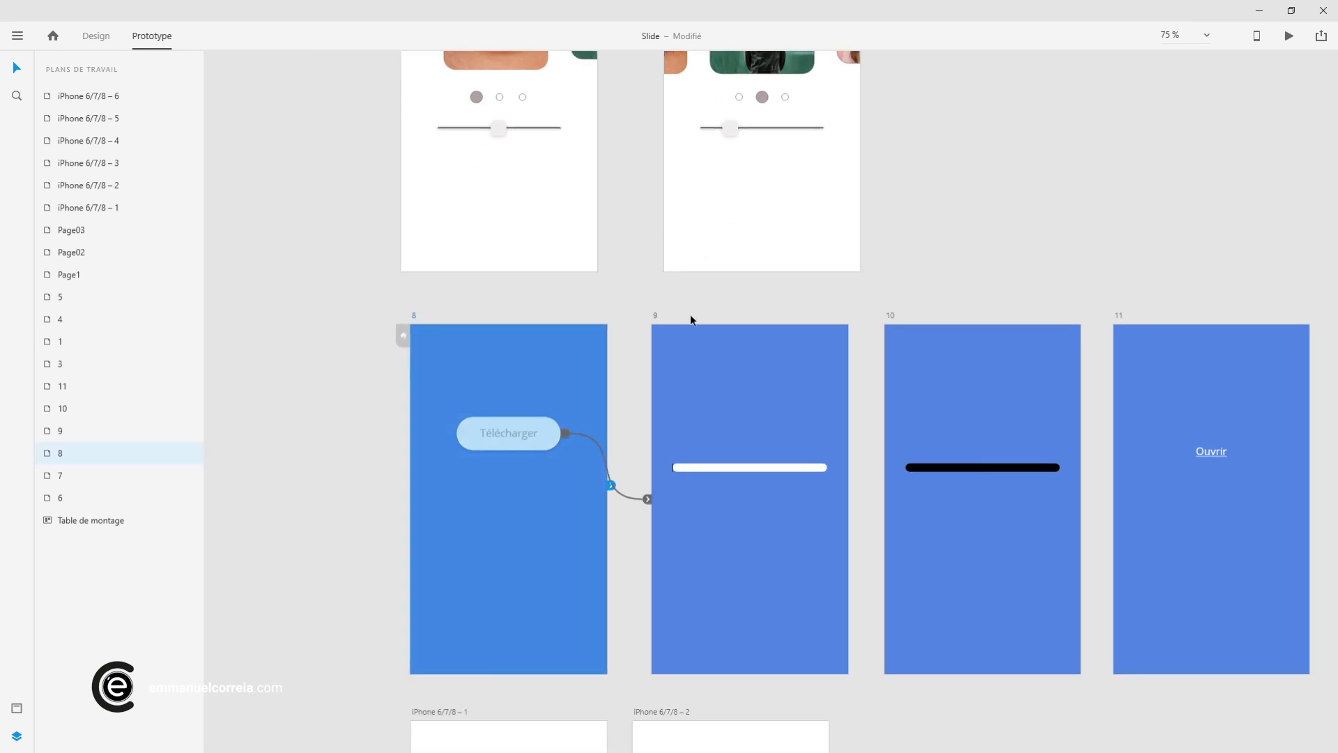
click(1289, 37)
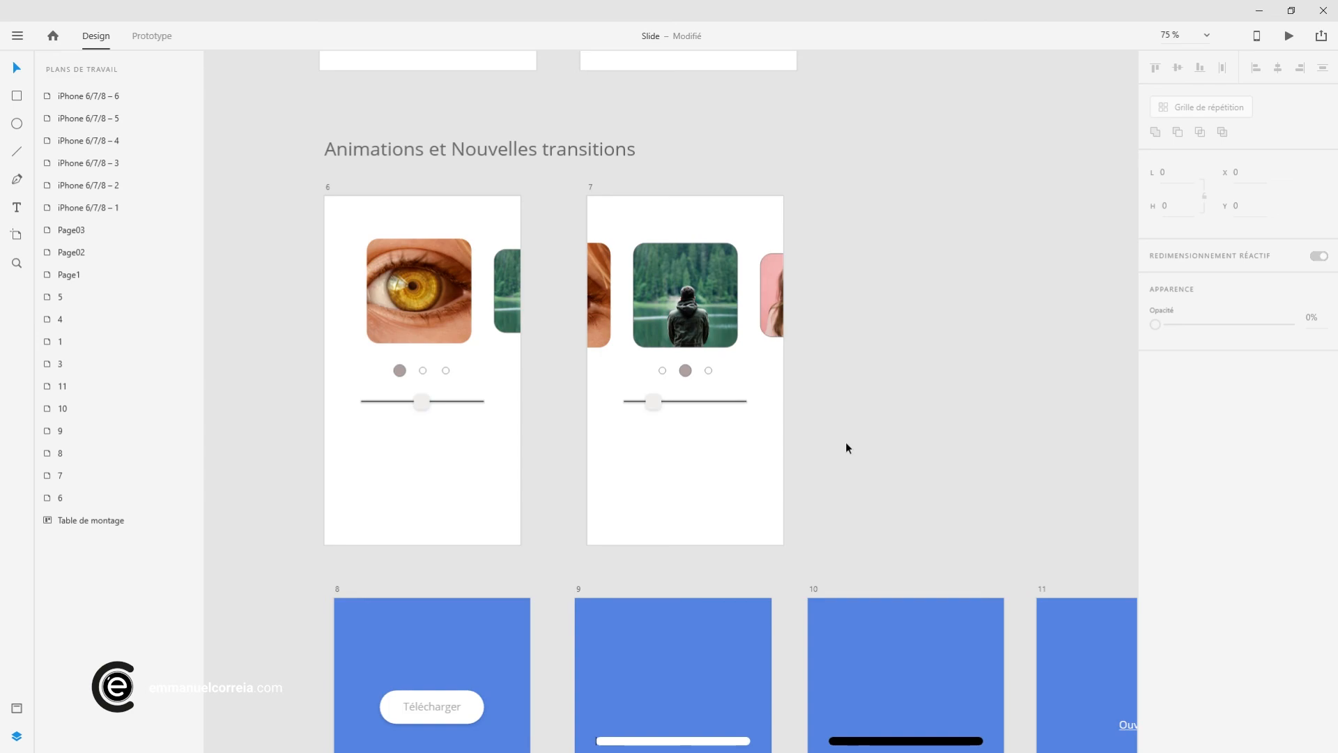
drag(843, 446, 906, 497)
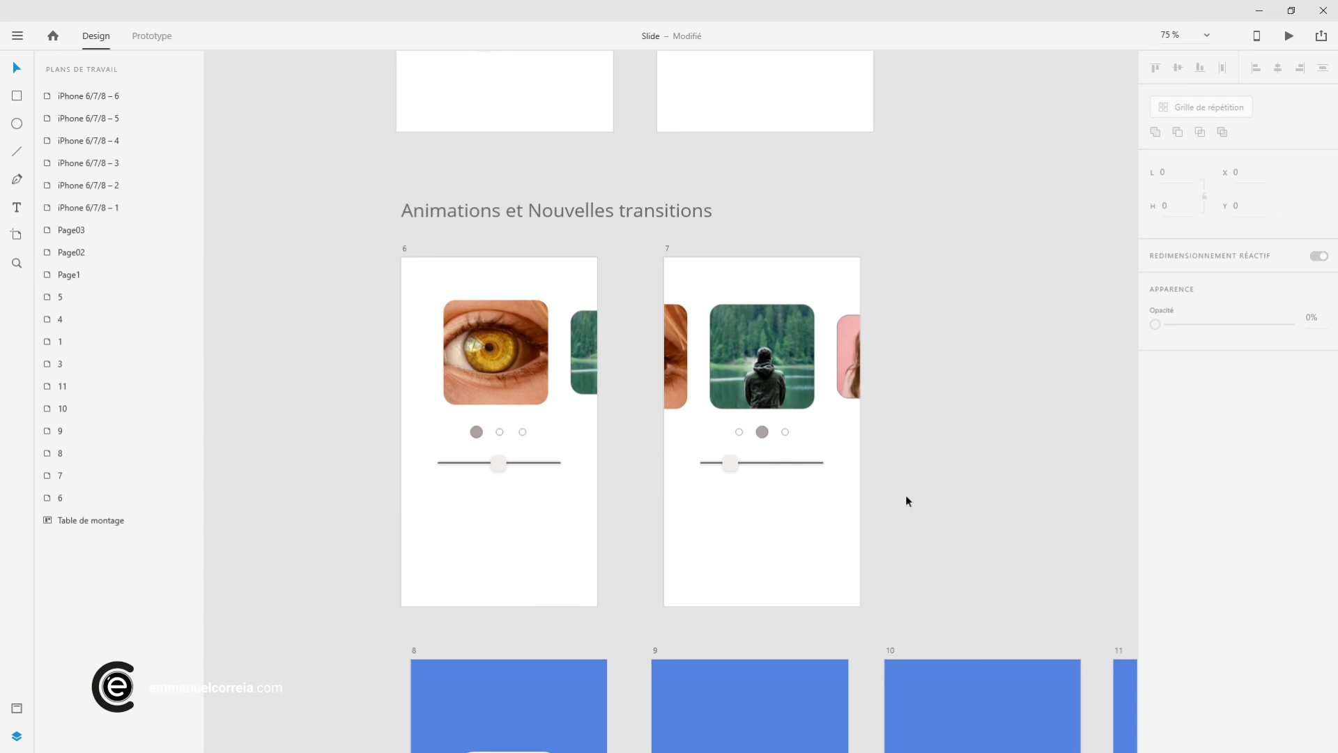